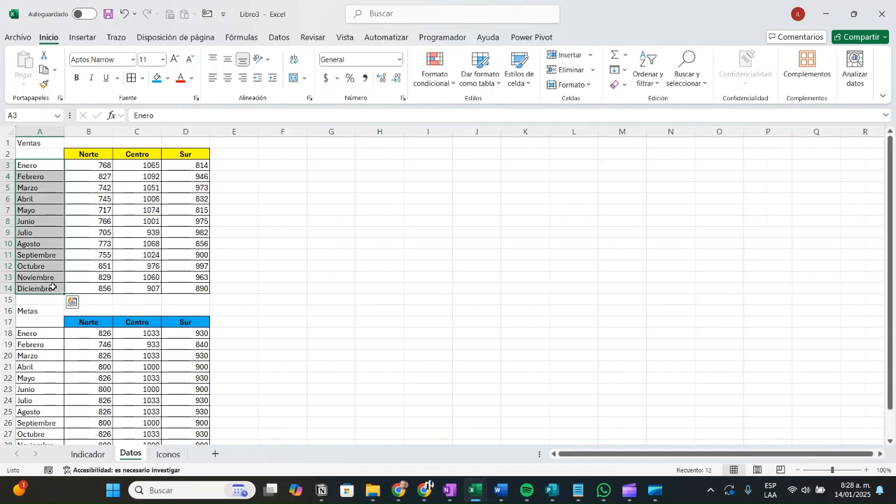
Examine the monthly Ventas and Metas tables for Norte, Centro and Sur on the Datos sheet
click(29, 324)
scroll(225, 329, down, 2)
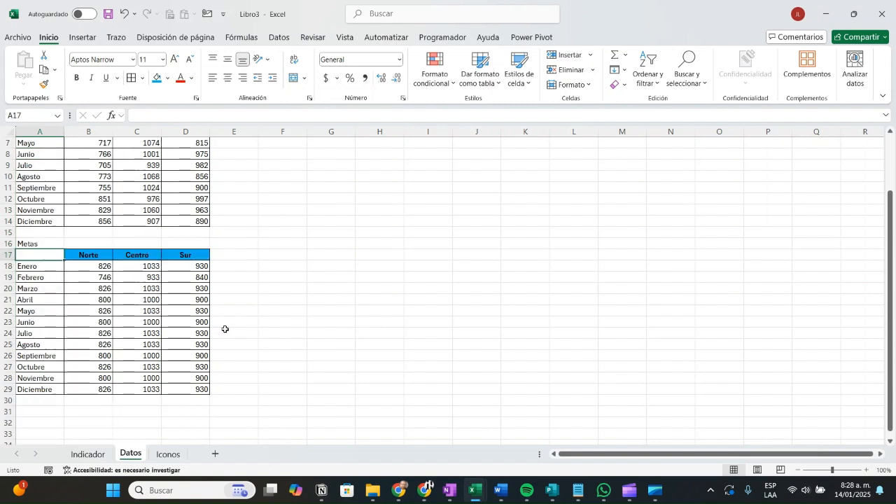
drag(40, 254, 206, 389)
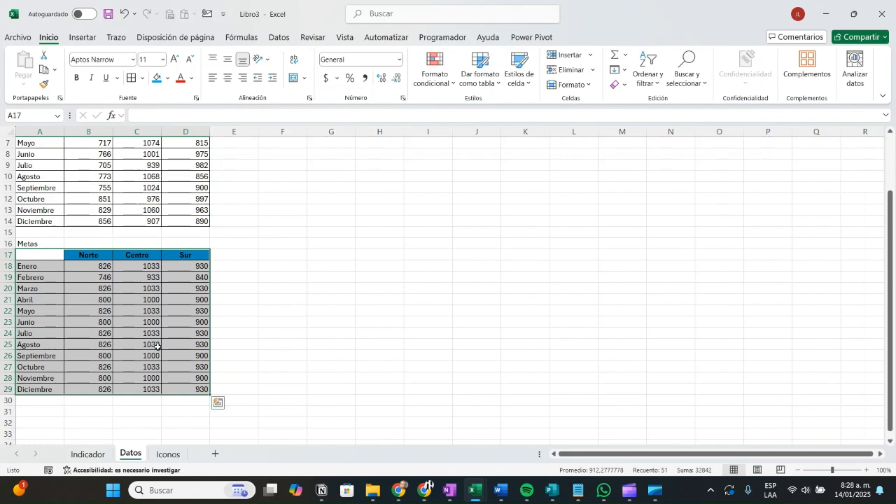
scroll(157, 346, up, 2)
scroll(158, 346, down, 2)
scroll(157, 346, up, 2)
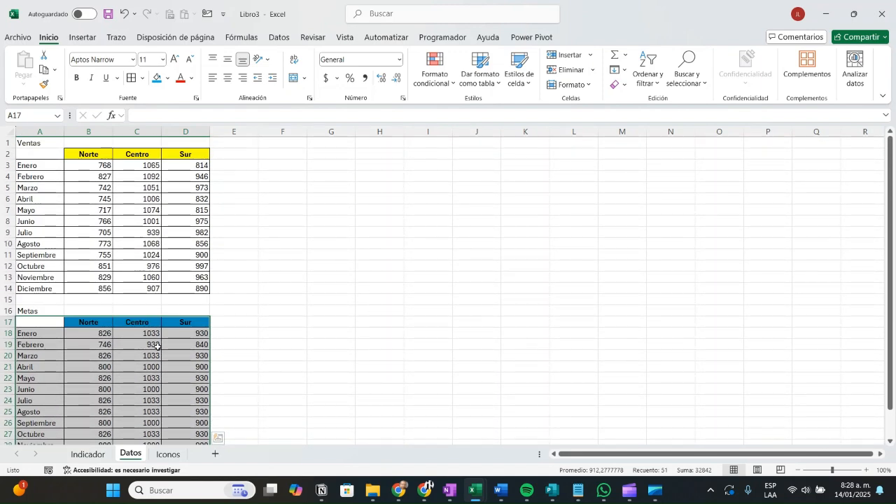
click(271, 330)
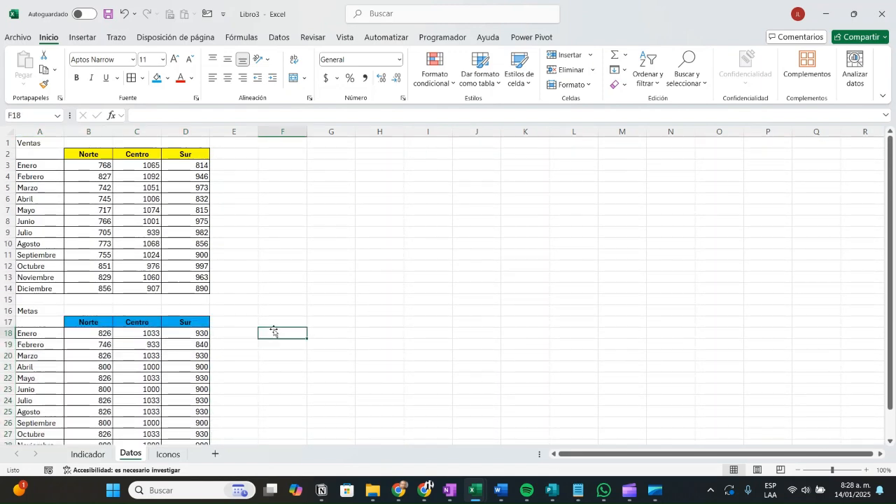
click(52, 322)
click(104, 178)
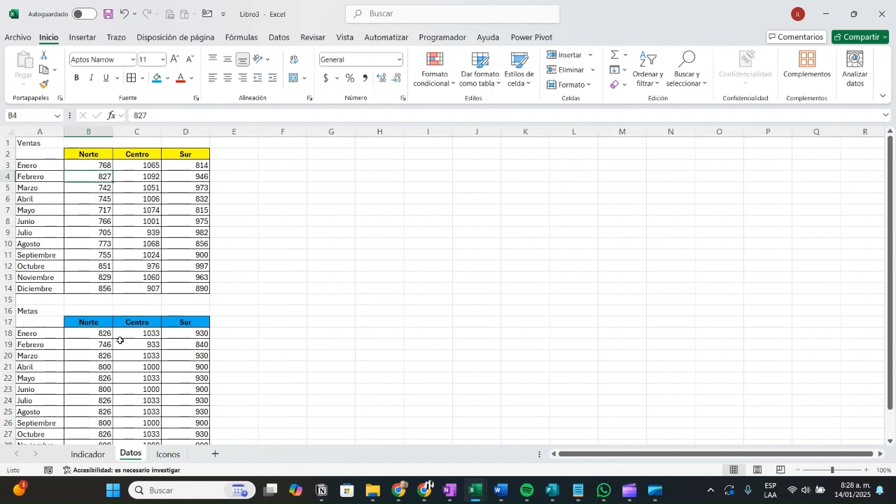
click(95, 341)
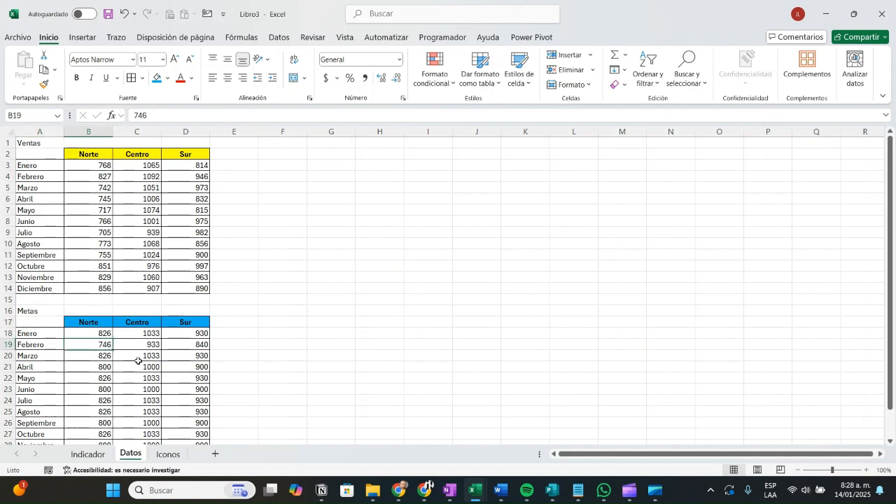
scroll(136, 362, down, 3)
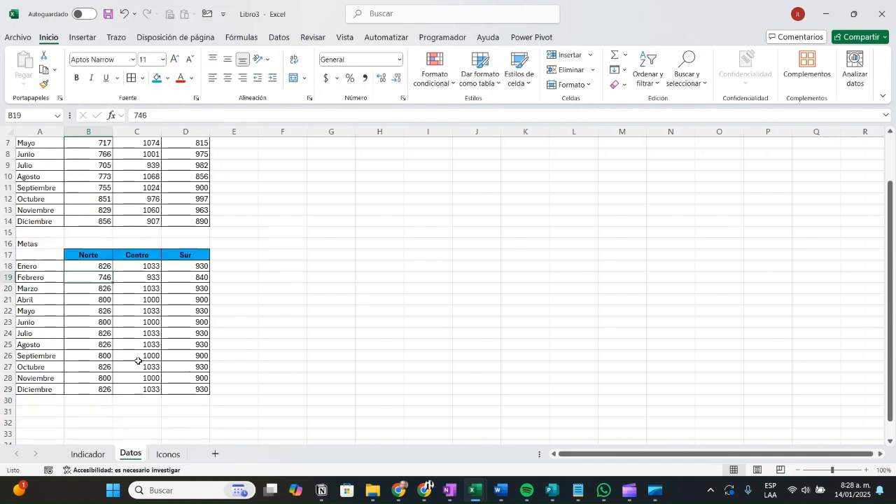
scroll(136, 362, up, 3)
click(71, 217)
click(54, 210)
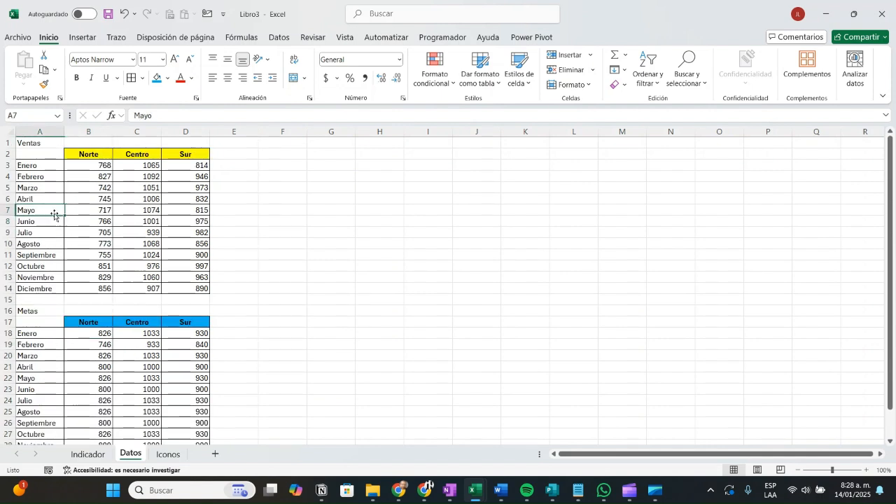
click(142, 232)
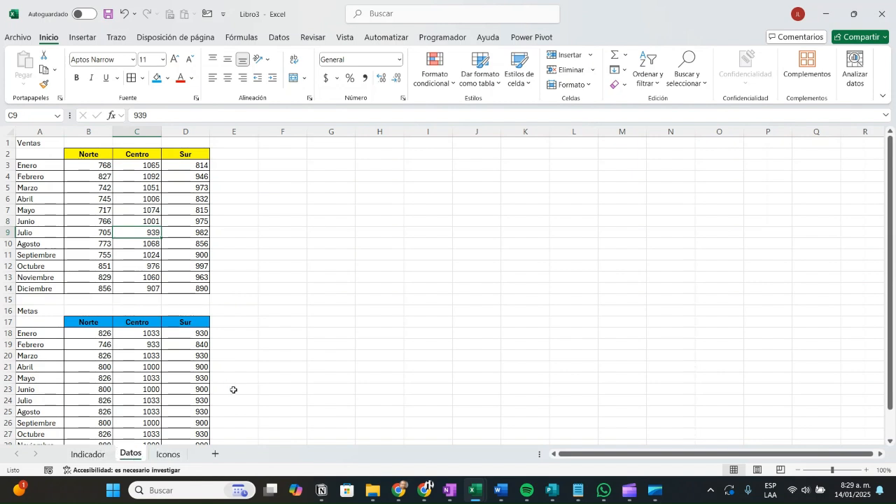
Look through the Iconos, Indicador and Datos sheets to see how the workbook is organised
click(177, 454)
click(88, 454)
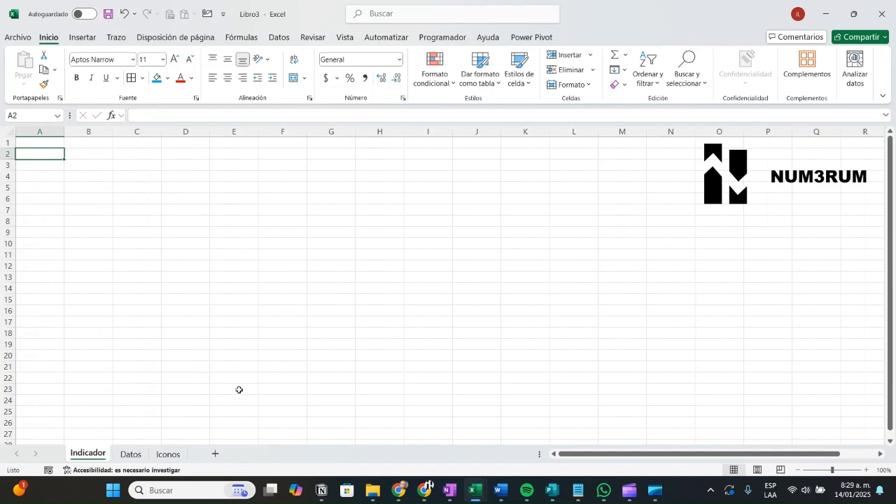
click(129, 454)
click(99, 457)
click(129, 455)
click(100, 457)
click(131, 454)
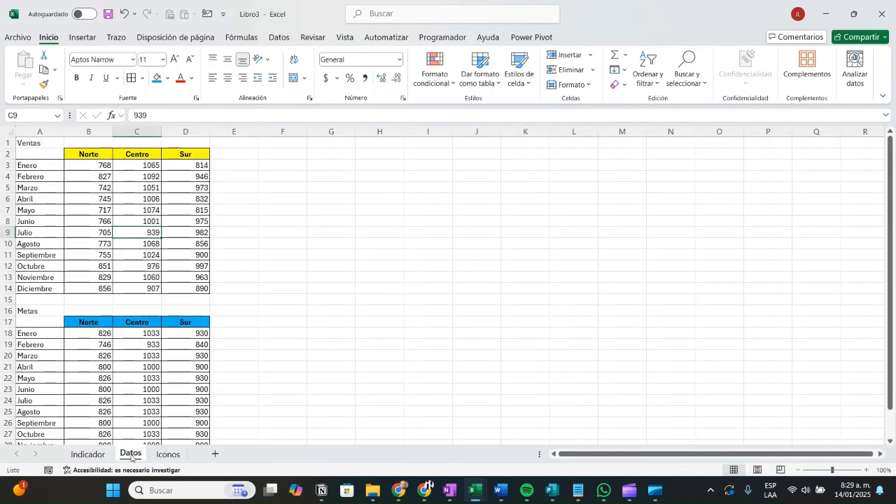
click(85, 457)
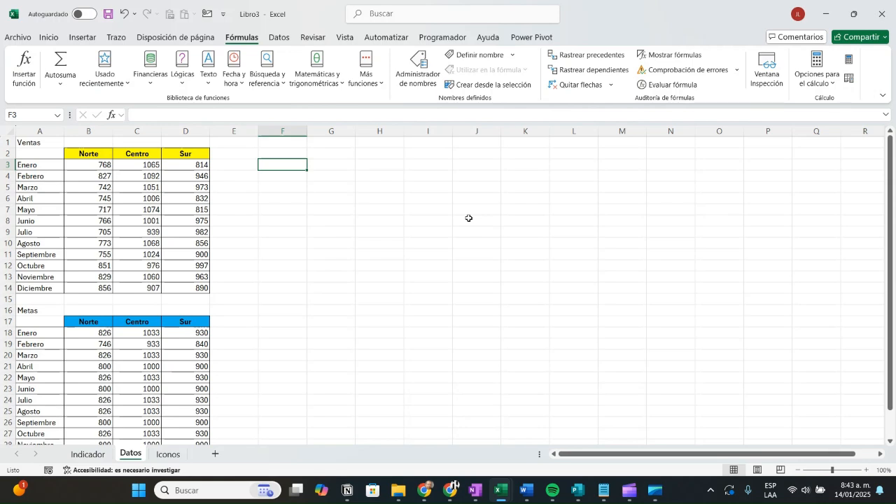
Enter the list headers Mes in cell F3 and Almacén in cell H3 of the Datos sheet
text(Mes)
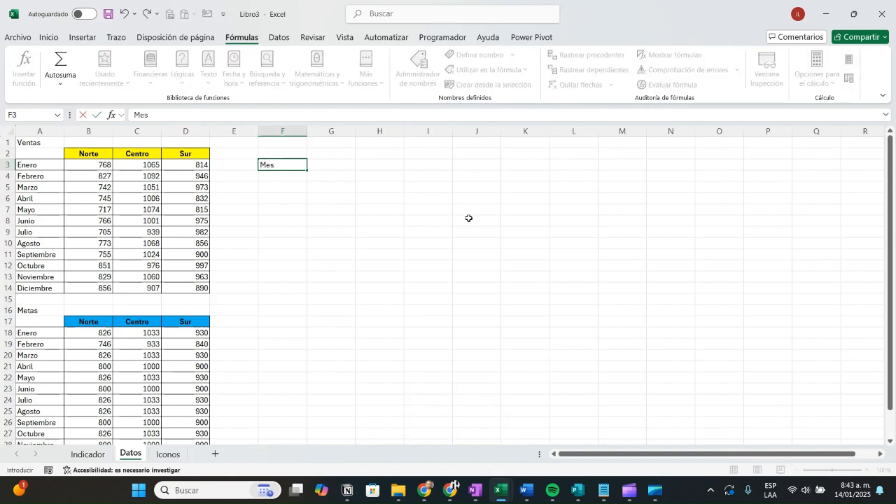
key(Tab)
key(Tab)
text(ALa)
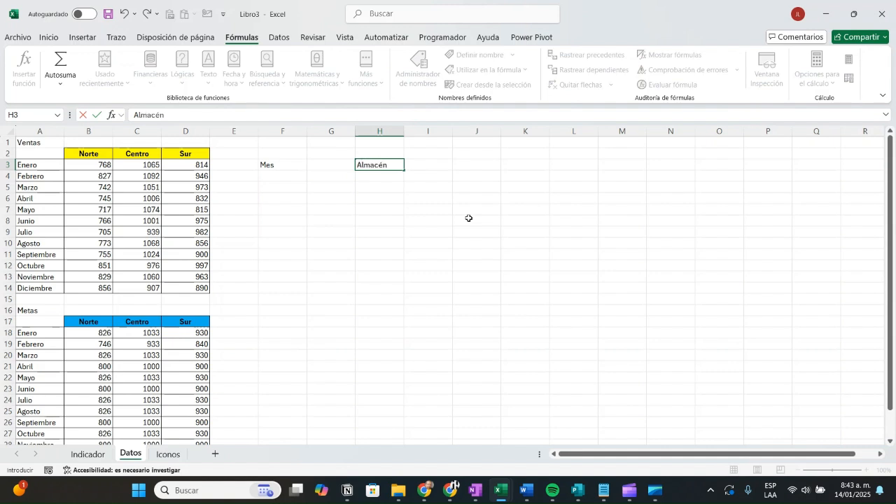
text(acén)
key(Return)
key(Left)
key(Left)
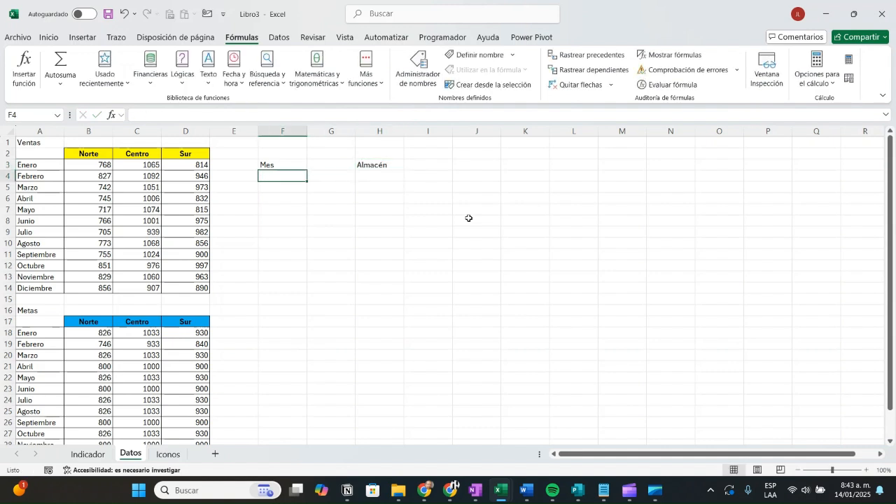
Enter Enero in F4 and autofill the months through Diciembre in F15
text(Enero)
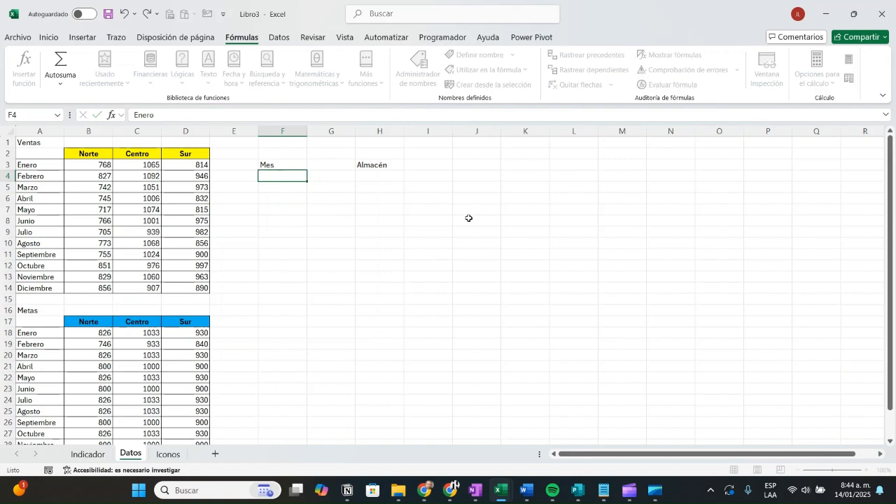
key(Return)
key(Up)
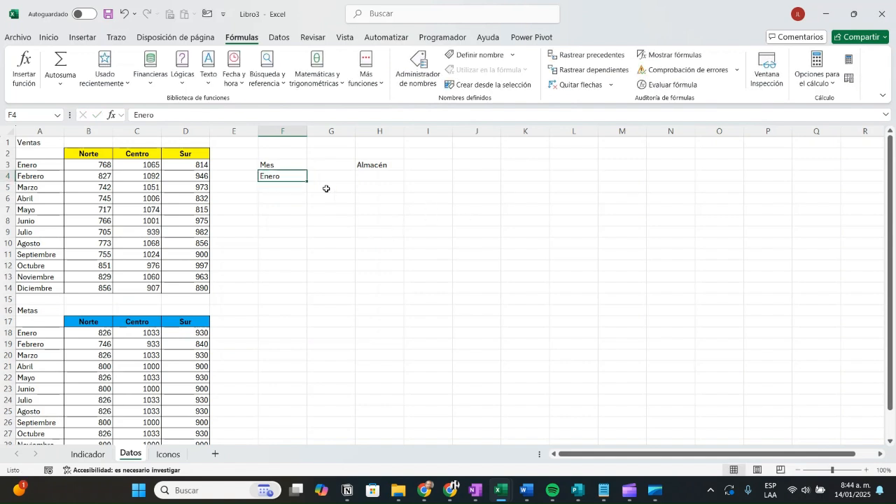
drag(308, 182, 297, 301)
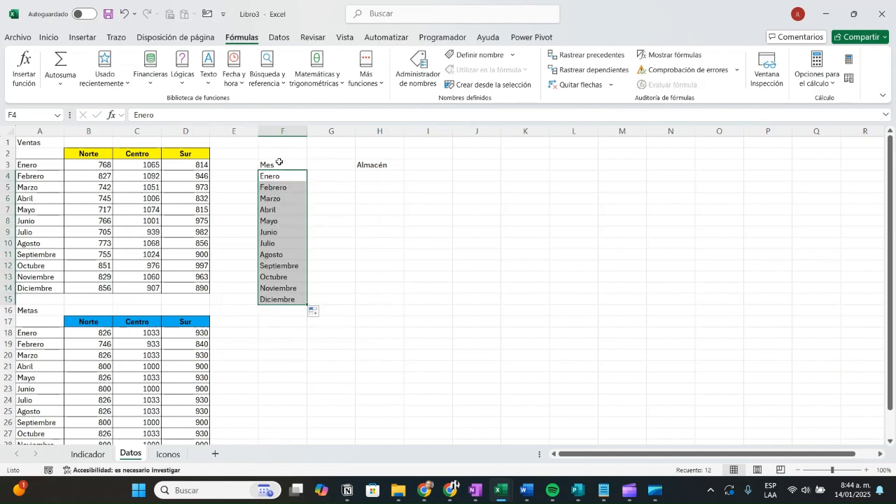
Move the Mes list and the Almacén header up one row so that both headers sit in row 2
drag(279, 162, 271, 299)
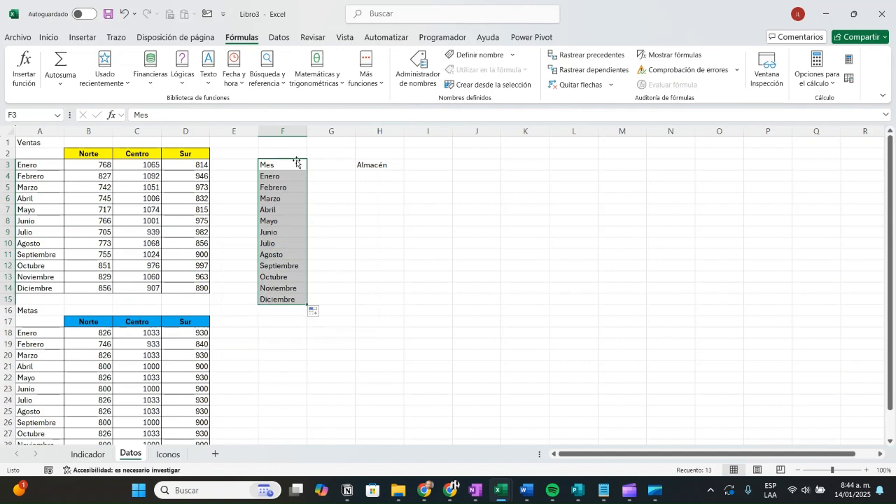
mouse_move(297, 162)
mouse_down()
mouse_move(294, 151)
mouse_move(310, 154)
mouse_up()
click(374, 162)
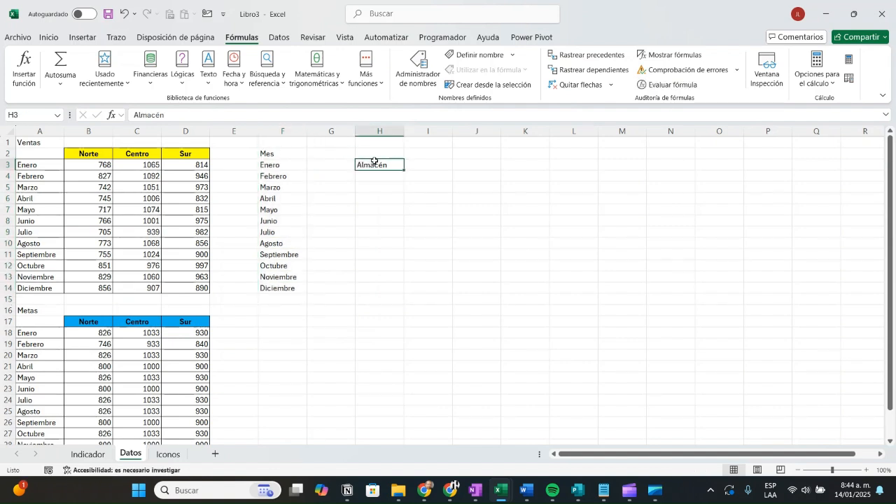
drag(374, 162, 374, 168)
click(374, 170)
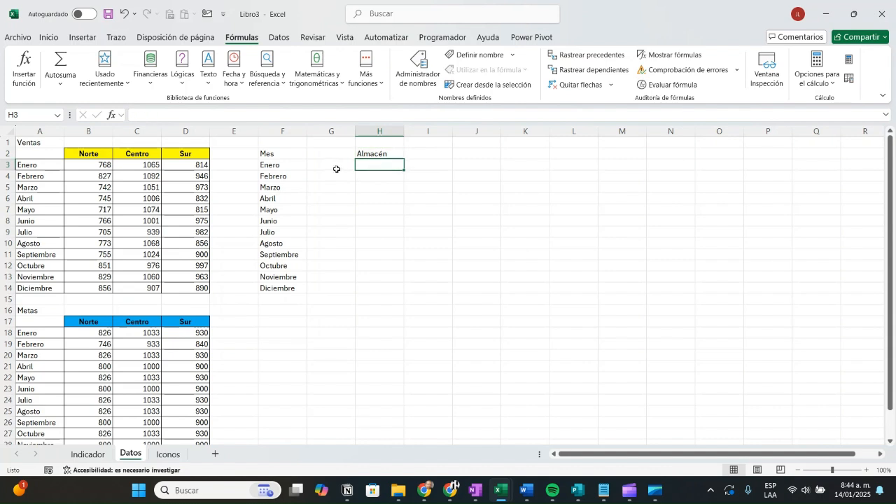
List Norte, Centro and Sur under the Almacén header in cells H3 to H5
text(Norte)
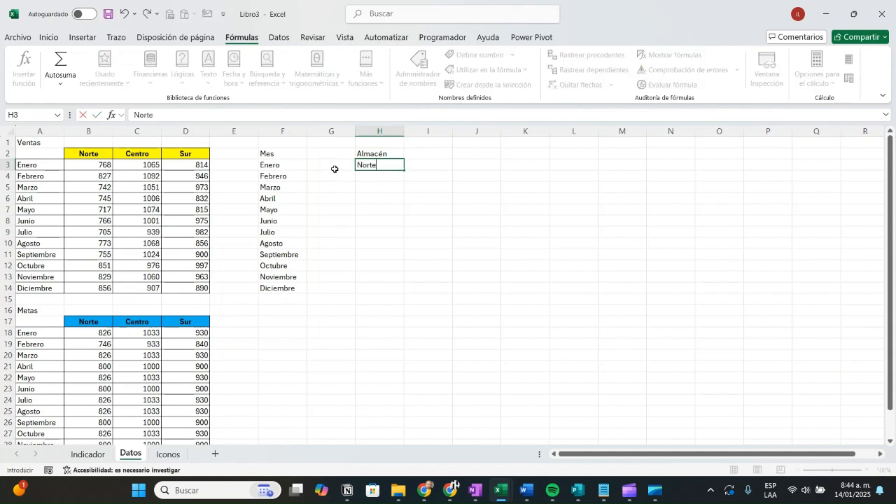
key(Return)
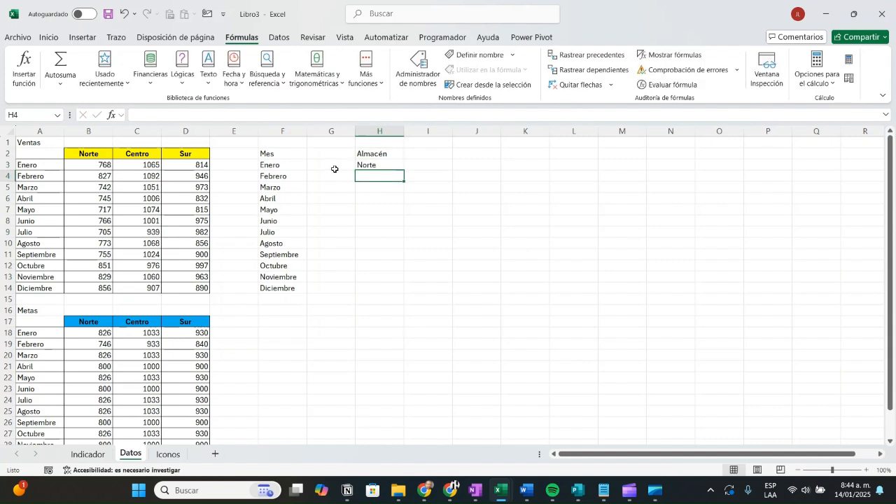
text(Centro)
key(Return)
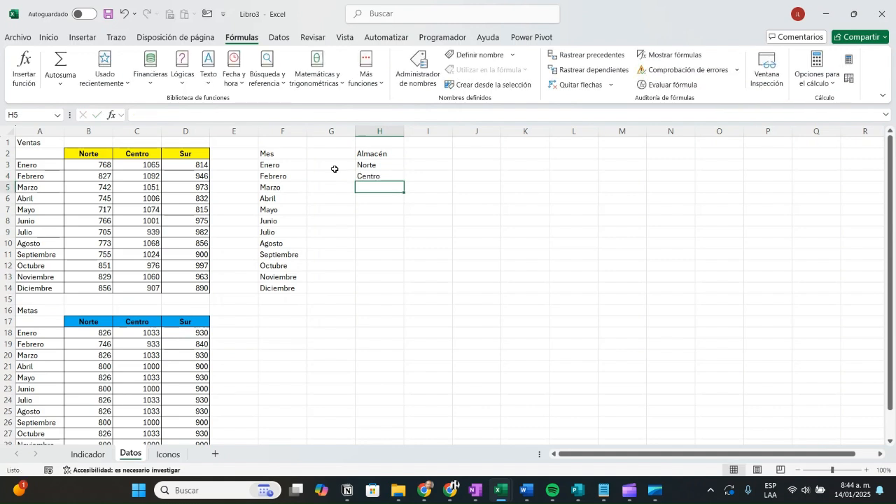
text(Sur)
key(Return)
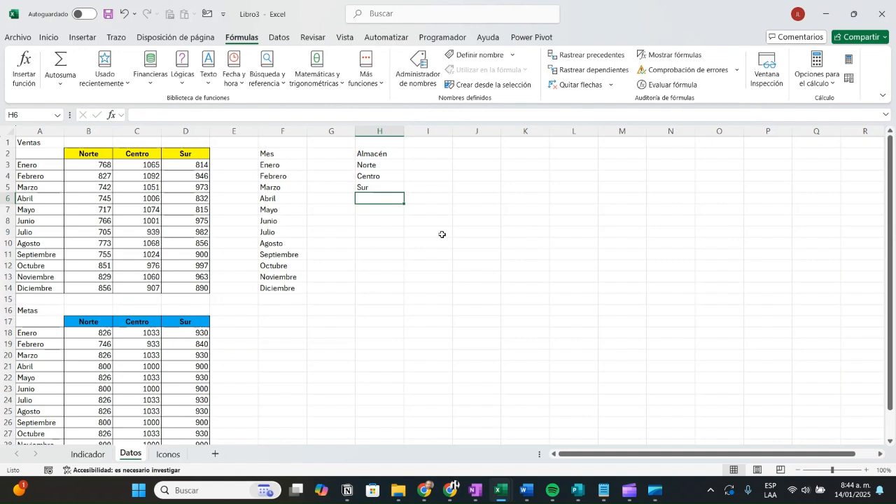
Name the month range F3:F14 Mes
drag(291, 166, 293, 283)
drag(290, 168, 286, 288)
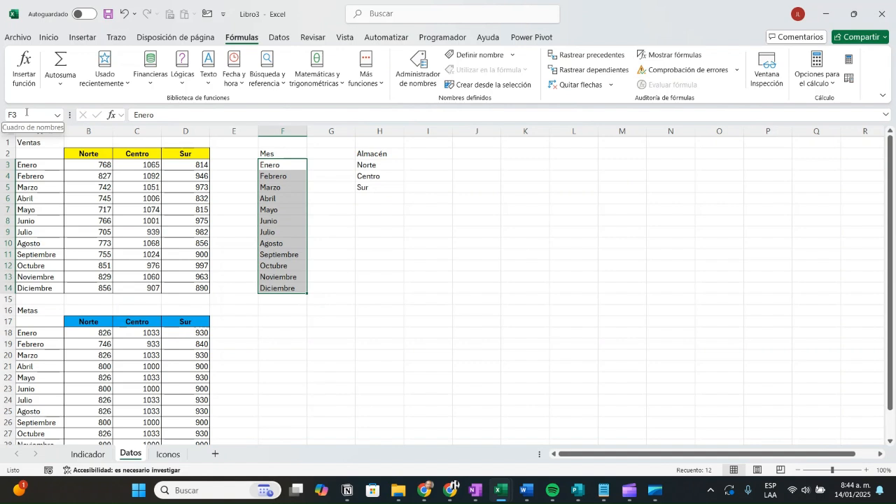
click(26, 112)
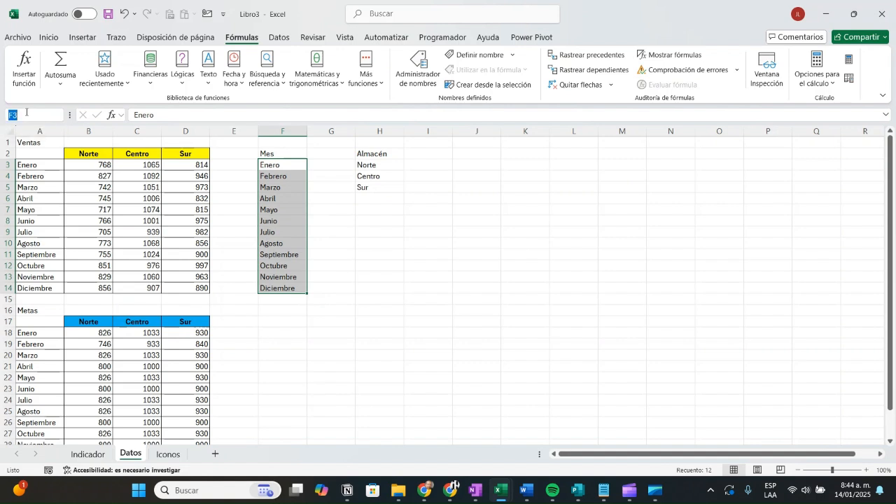
text(Mes)
key(Return)
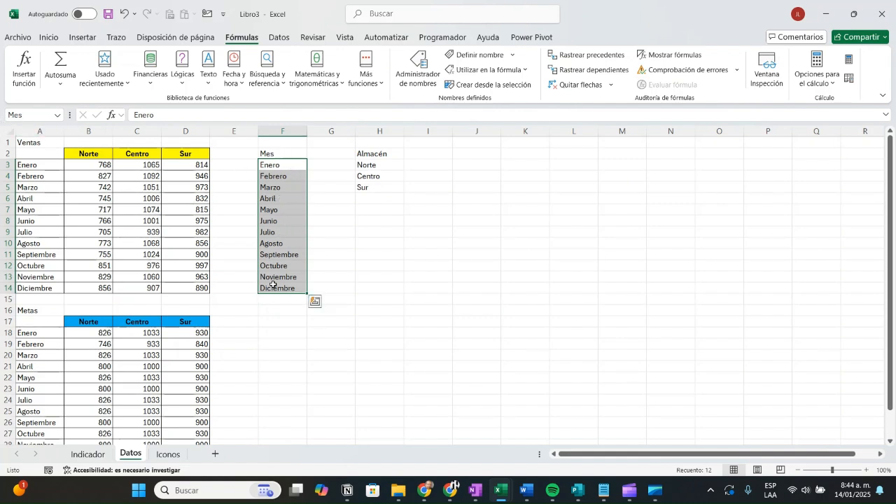
Name the warehouse range H3:H5 Almacén
drag(371, 166, 373, 188)
click(26, 114)
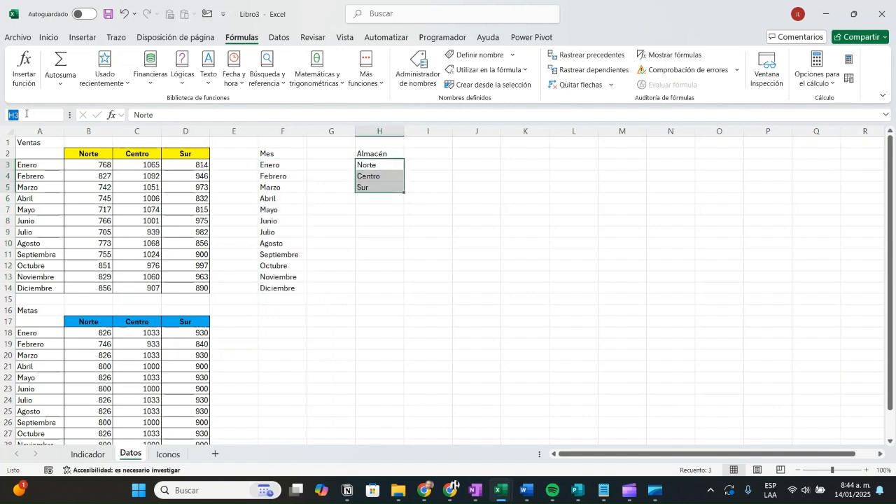
text(Almacén)
key(Return)
Make the Mes and Almacén headers in F2 and H2 bold
click(315, 233)
click(275, 155)
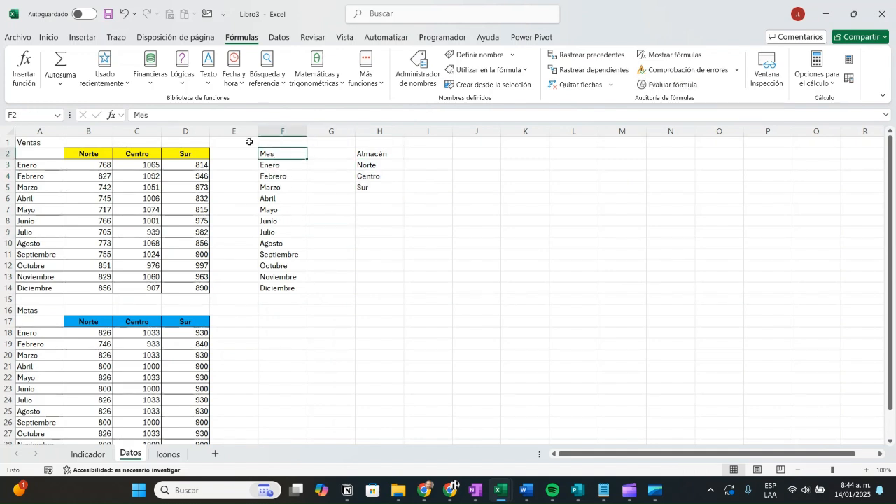
ctrl+click(386, 152)
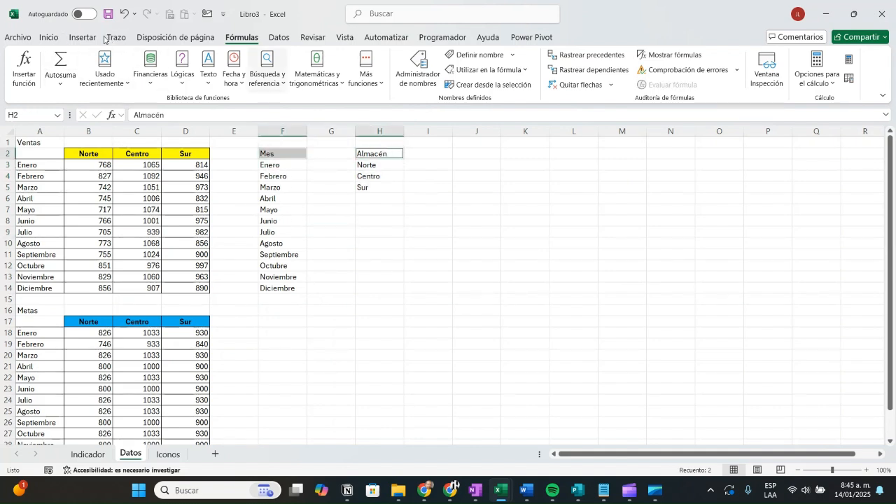
click(45, 36)
click(77, 81)
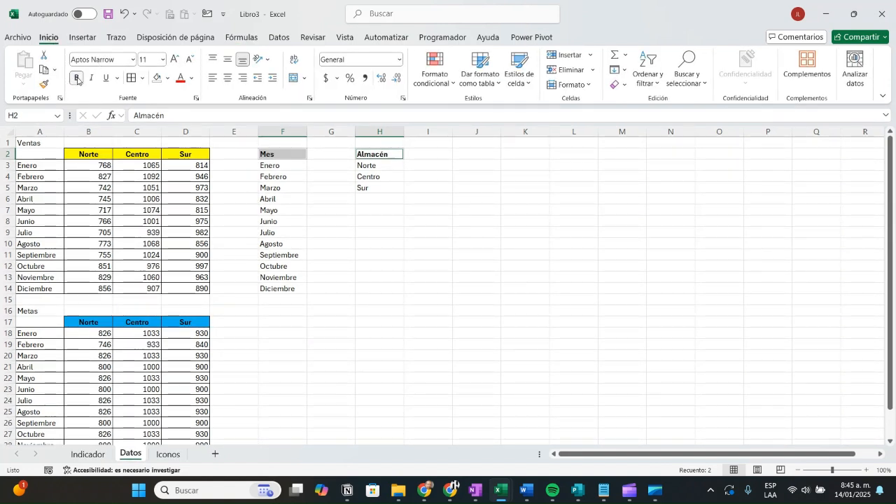
click(302, 275)
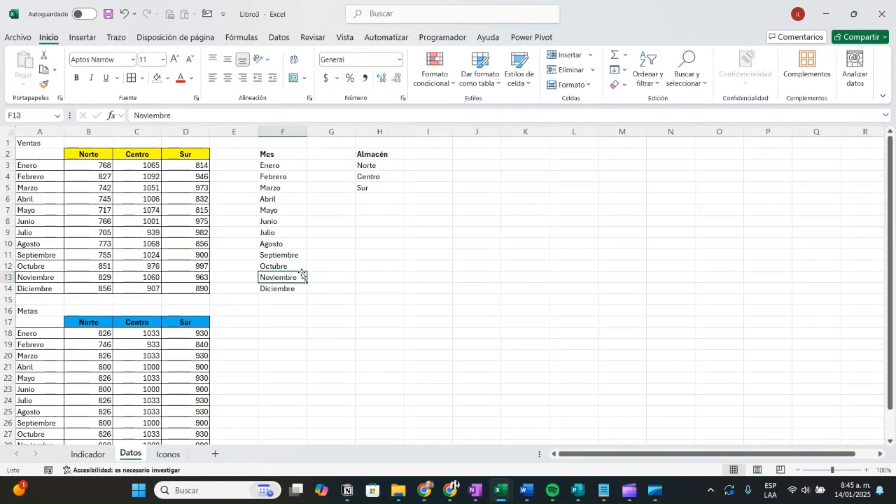
Go to the Indicador sheet and enable Programador among the main ribbon entries in the ribbon customization options
click(87, 455)
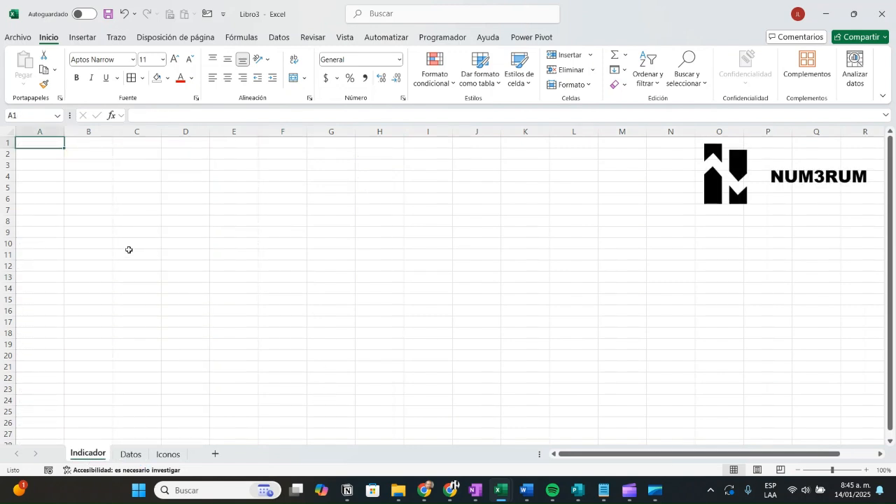
click(82, 168)
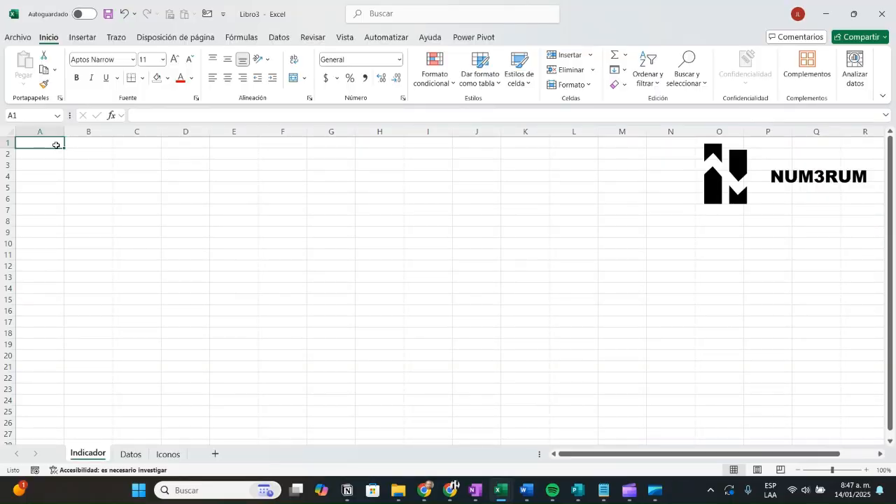
click(17, 39)
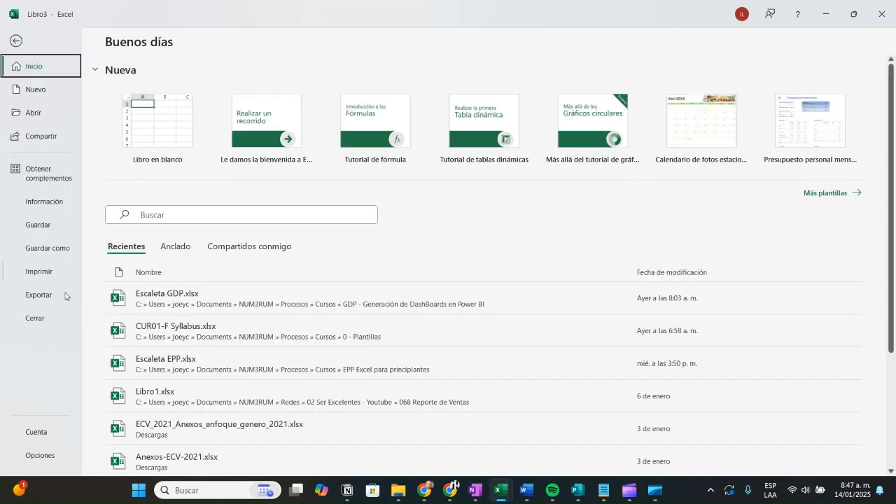
click(40, 456)
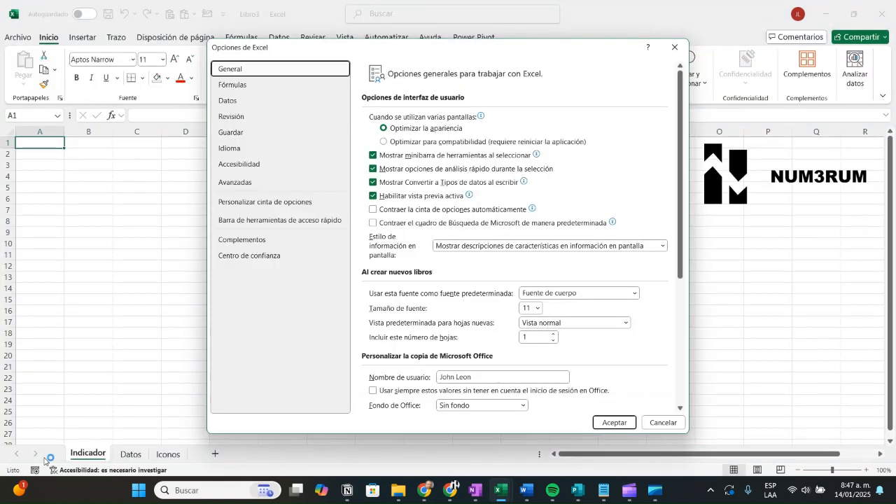
click(245, 203)
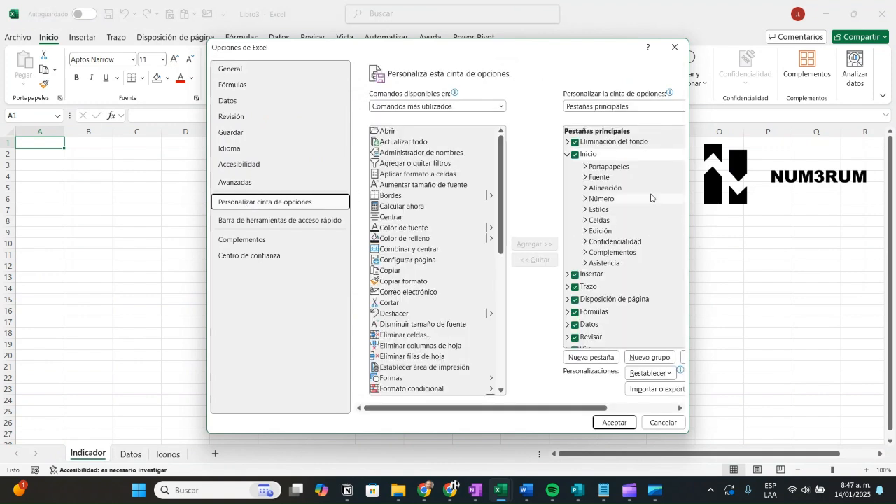
scroll(648, 203, down, 2)
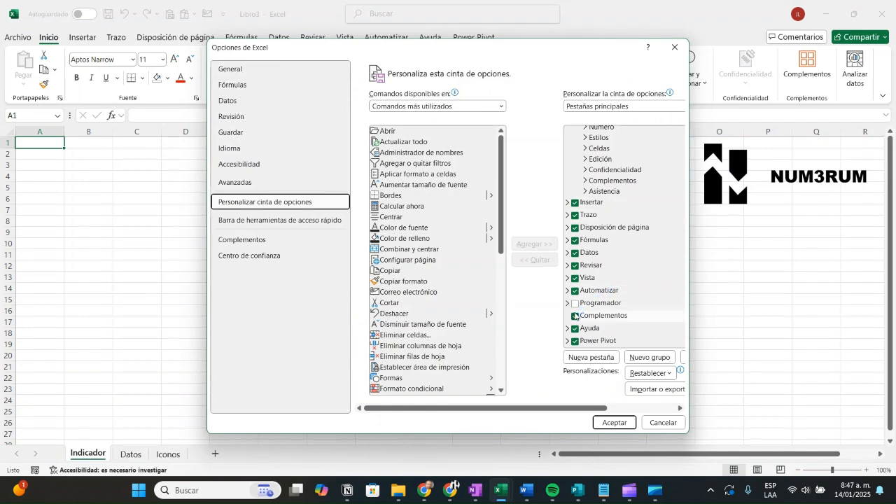
click(575, 304)
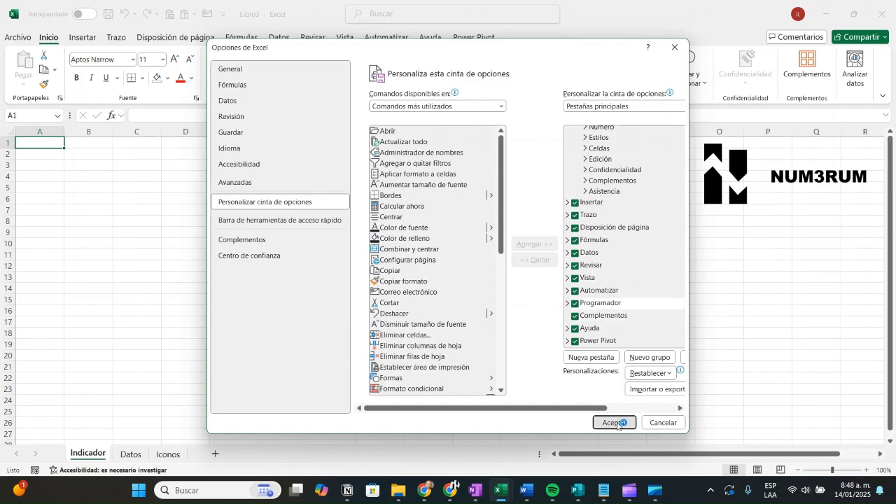
click(616, 422)
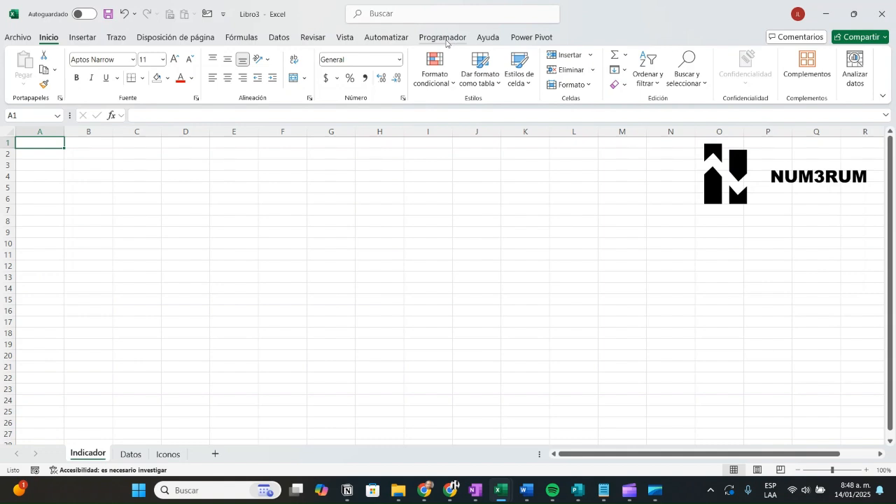
Insert a combo box form control across cells B4:C4 of the Indicador sheet
click(443, 38)
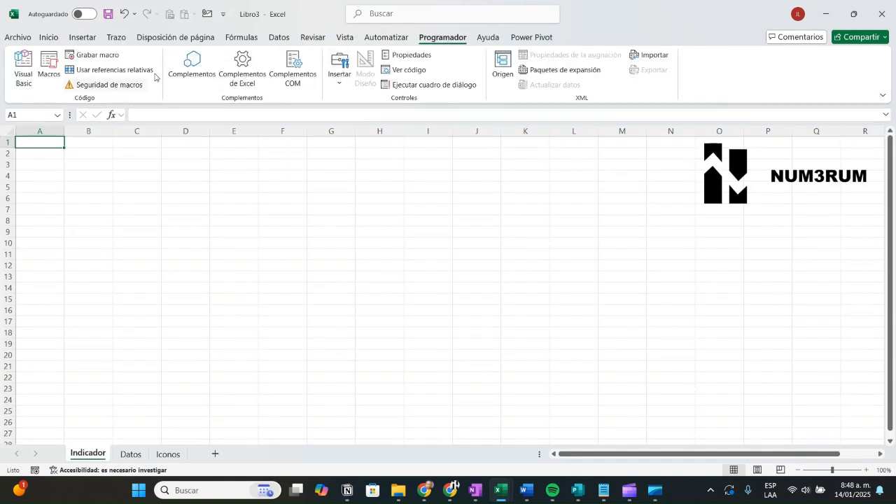
click(340, 77)
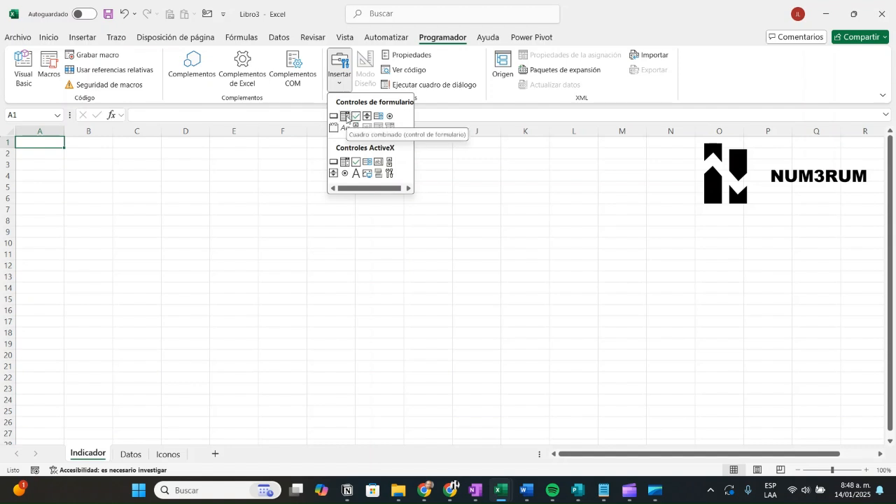
click(345, 116)
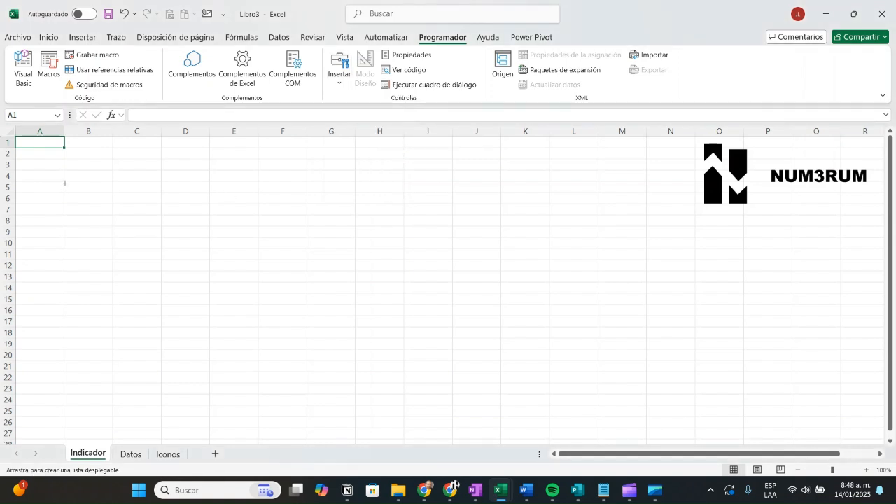
drag(65, 170, 105, 184)
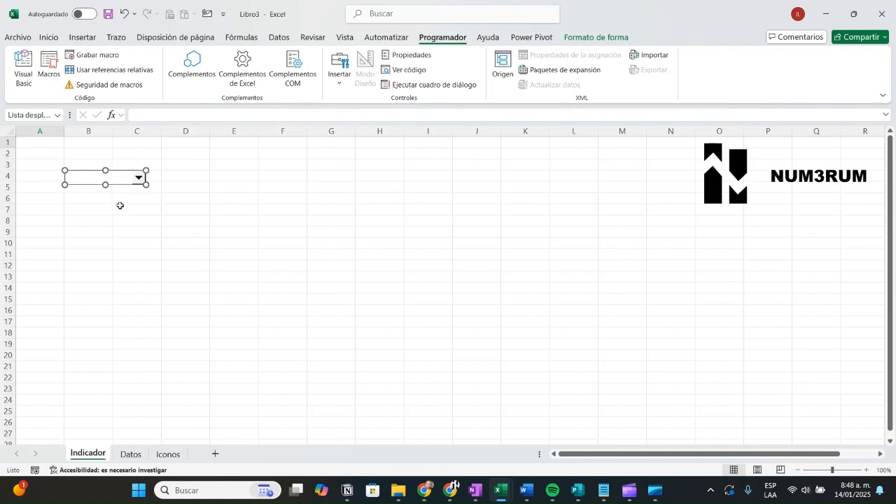
Duplicate the combo box directly below the original, around rows 8 and 9, and deselect it
drag(114, 177, 114, 229)
click(114, 184)
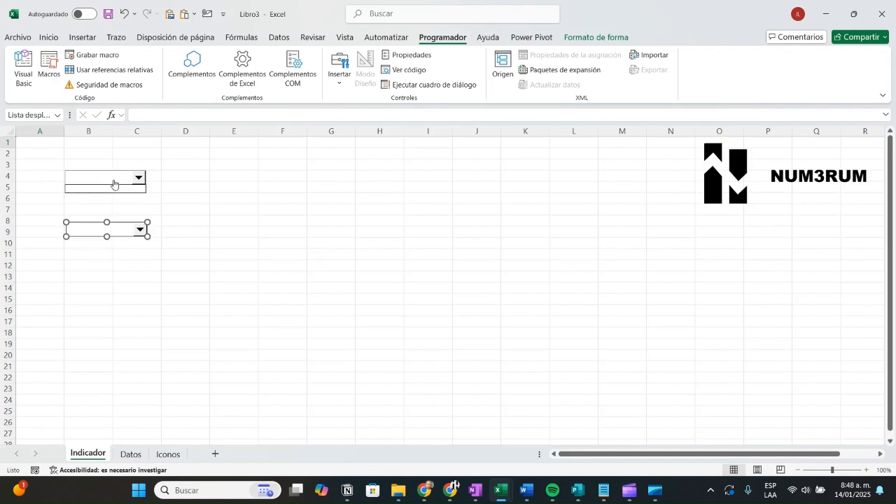
click(177, 200)
click(250, 229)
On the Datos sheet, apply all borders to the Mes list F2:F14 and the Almacén list H2:H5
click(131, 454)
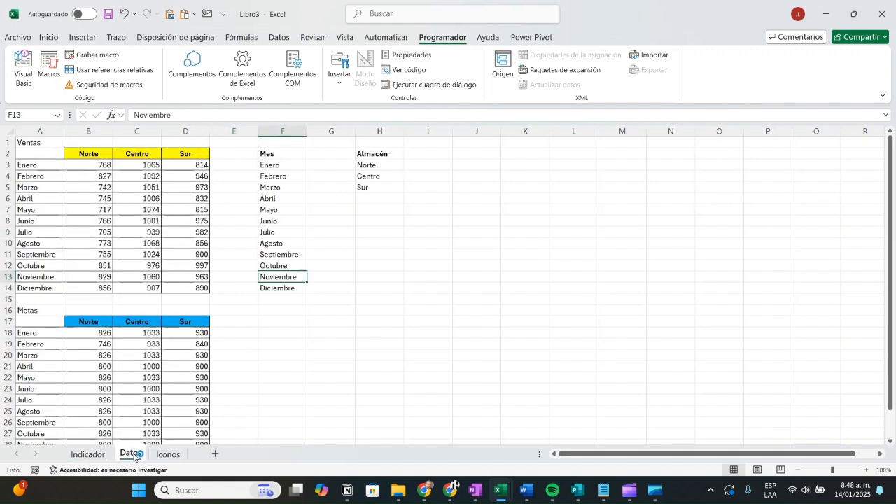
drag(283, 152, 288, 289)
click(50, 38)
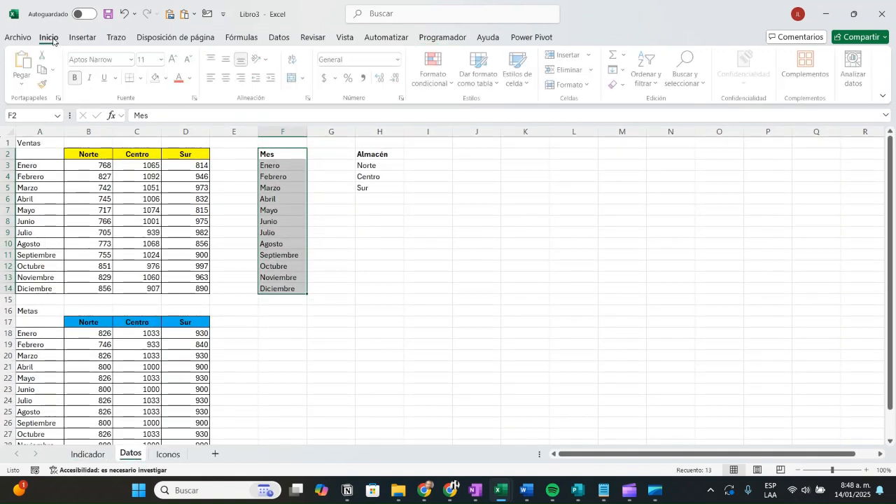
click(142, 79)
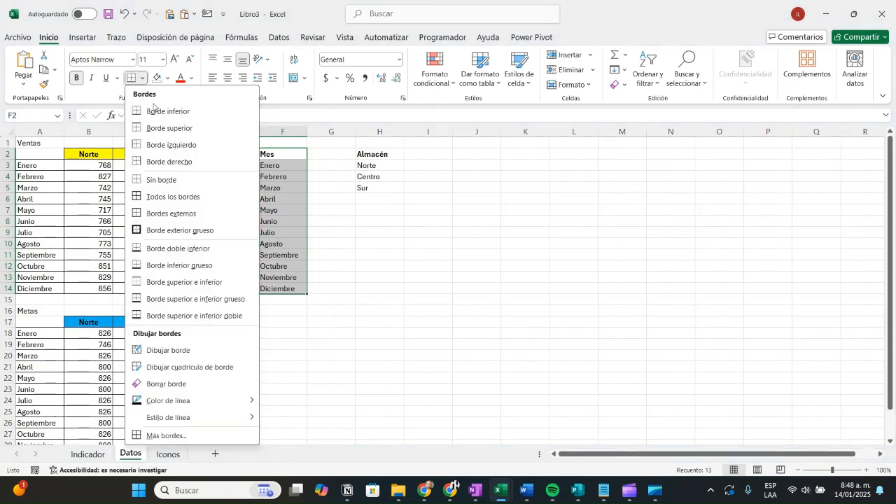
click(148, 199)
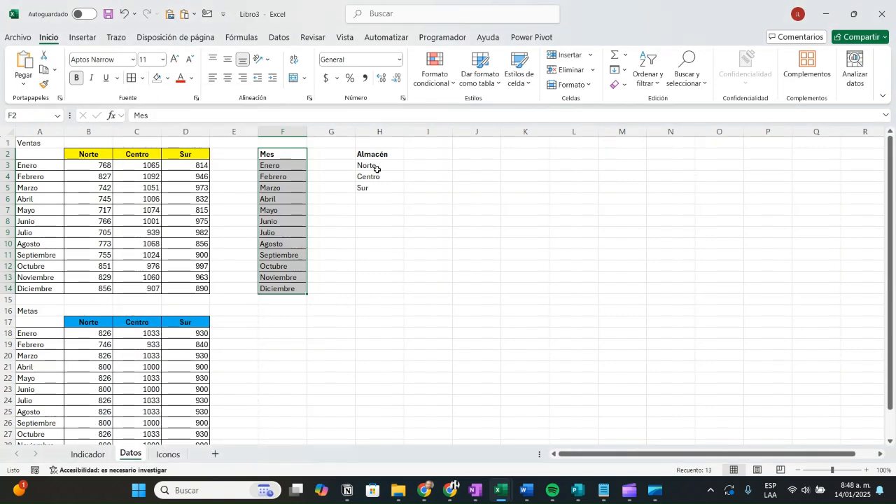
drag(376, 154, 371, 189)
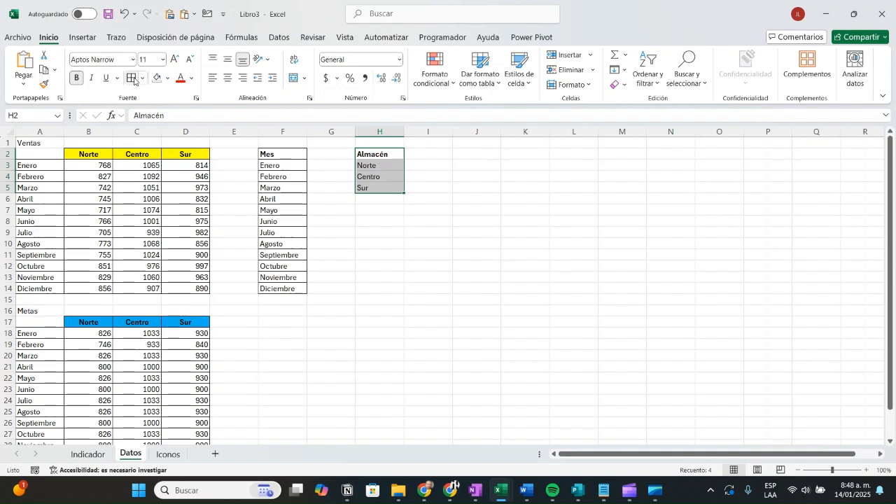
click(132, 77)
click(329, 300)
click(338, 342)
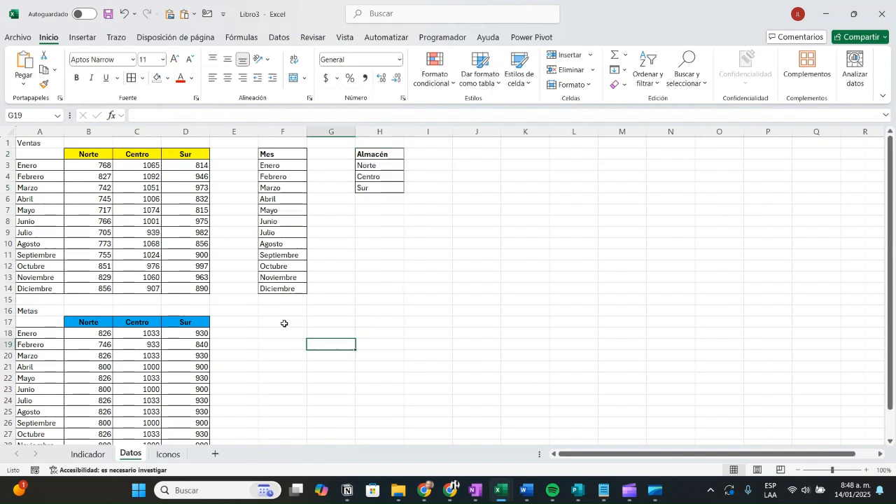
Enter the heading Referencia in cell F17 beside the Metas table
click(284, 323)
text(refer)
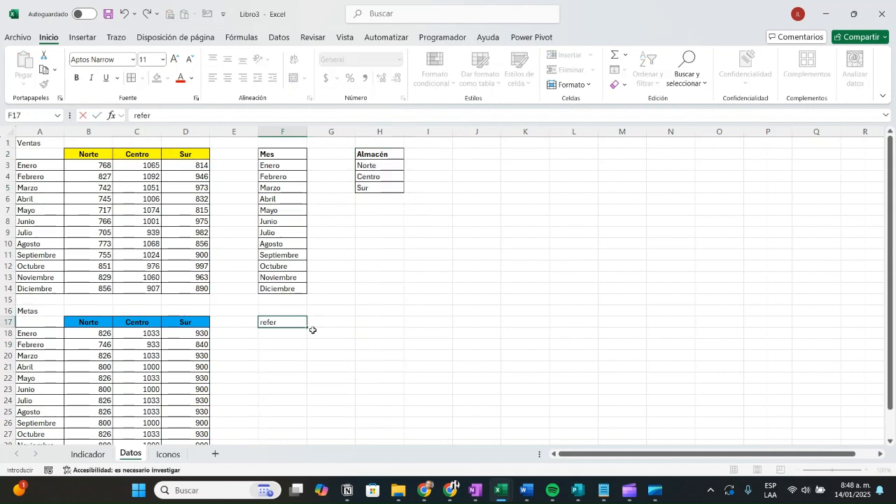
key(BackSpace)
key(BackSpace)
key(BackSpace)
text(Referencia)
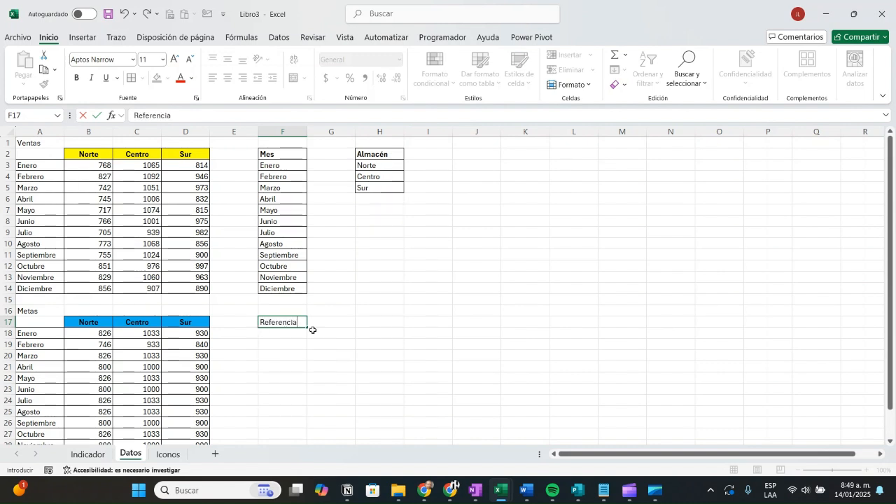
key(Return)
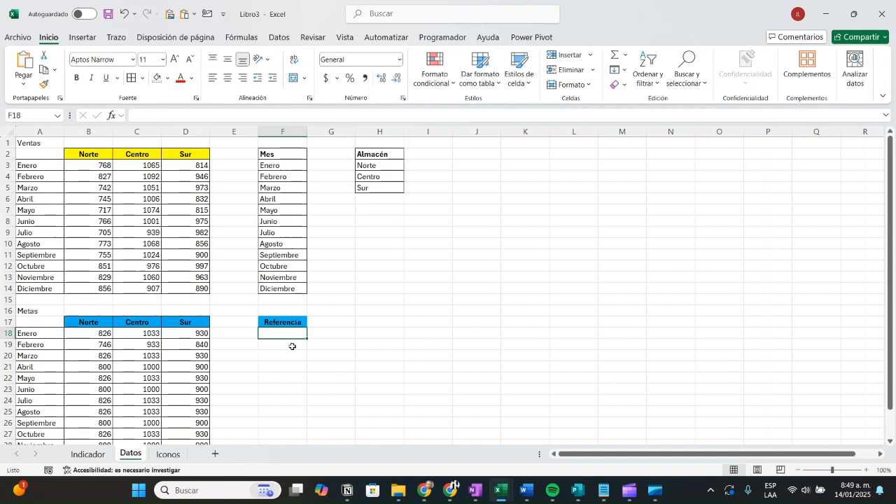
Apply all borders to the block F18:G19 under the Referencia heading
drag(289, 340, 289, 344)
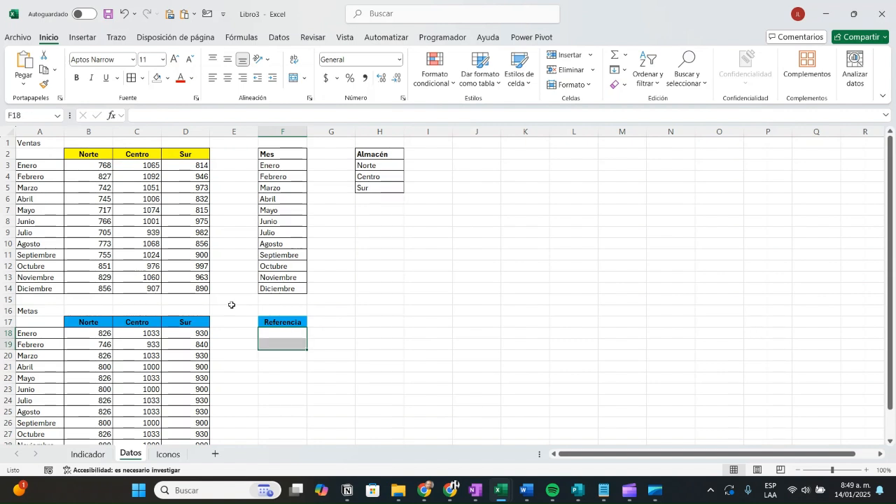
shift+click(336, 346)
click(131, 78)
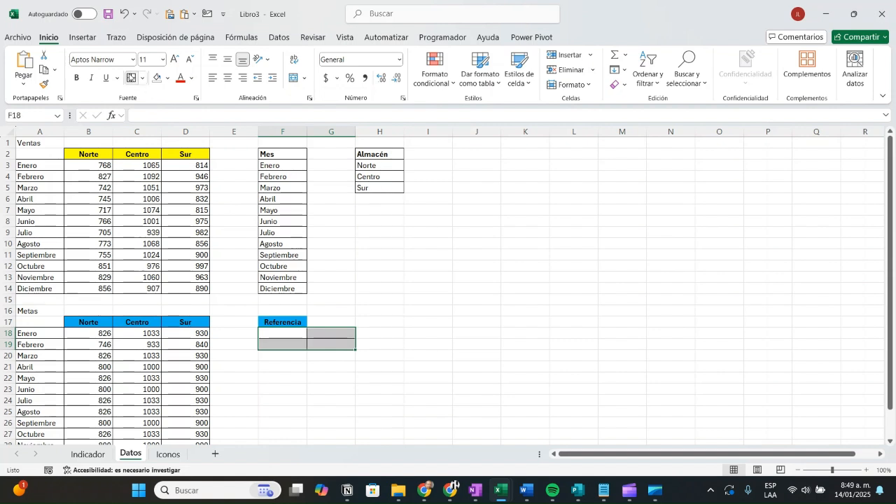
Enter the labels Mes in F18 and Año in F19
click(271, 338)
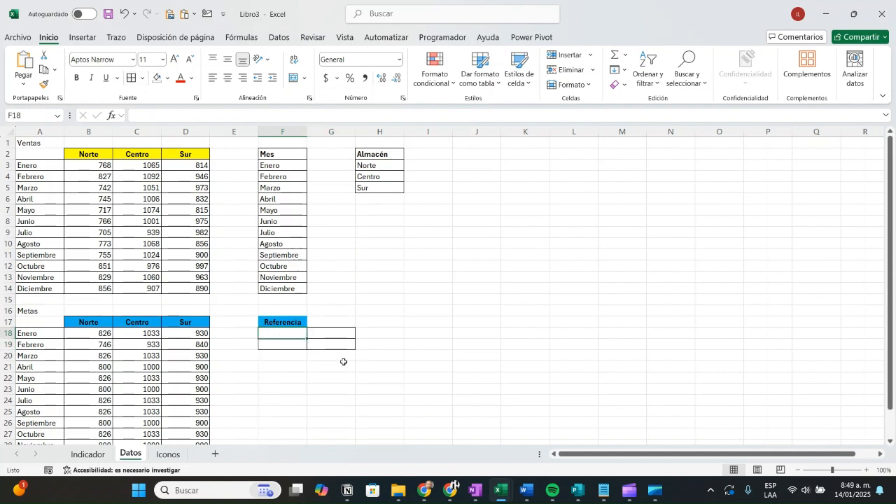
text(Mes)
key(Return)
text(Año)
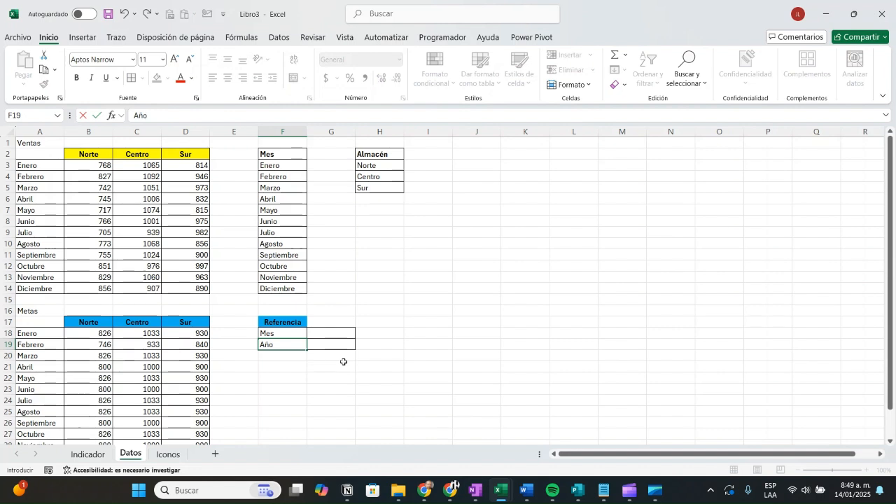
click(343, 362)
click(329, 331)
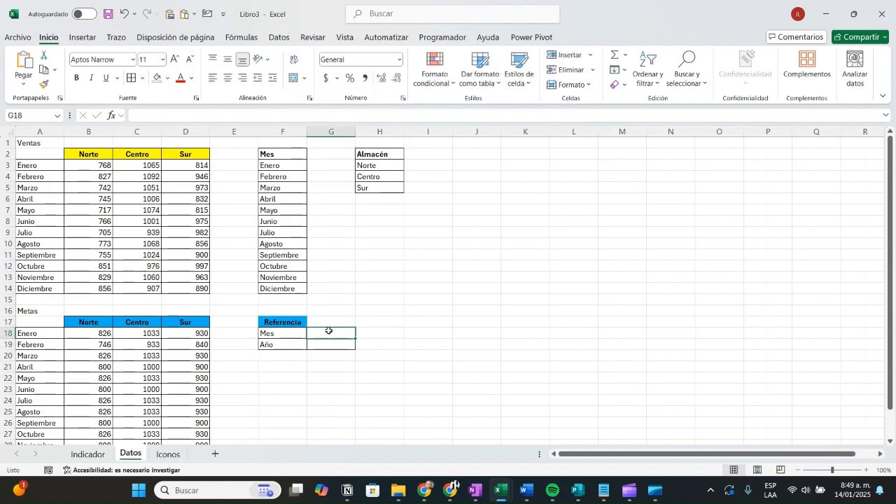
click(334, 345)
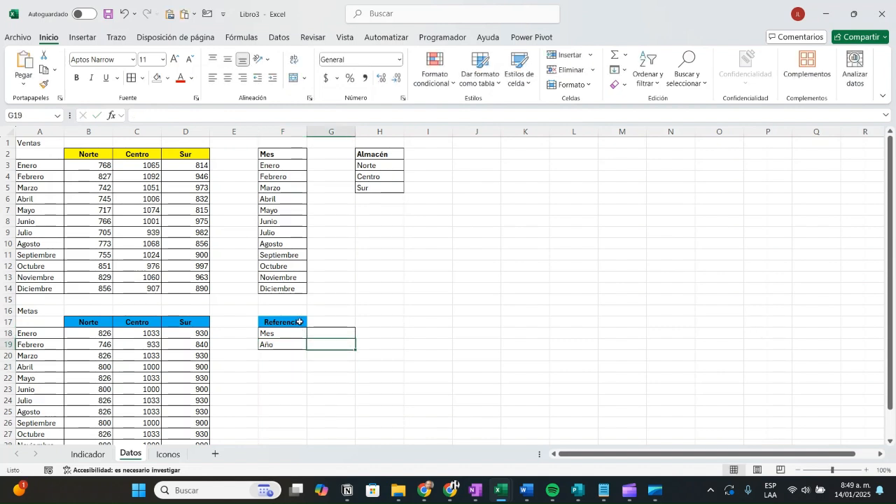
Copy the formatting of the Mes header in F2 onto the Referencia heading in F17
click(289, 151)
click(44, 84)
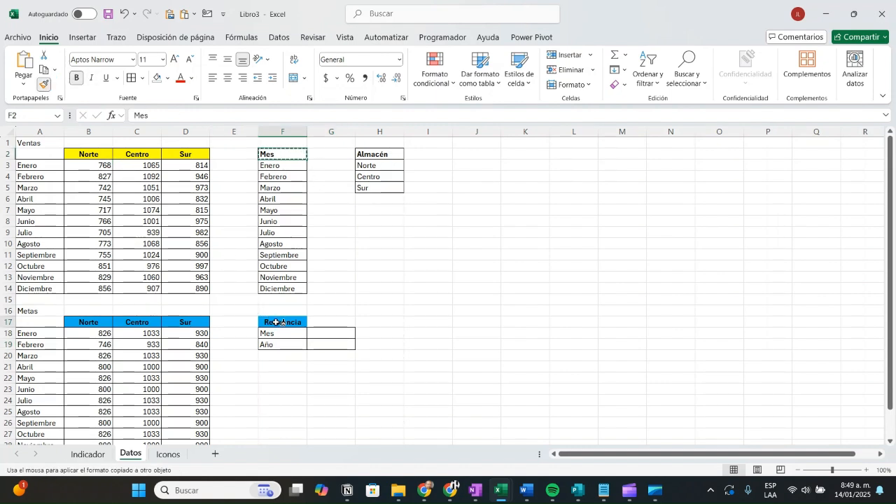
click(275, 322)
click(330, 385)
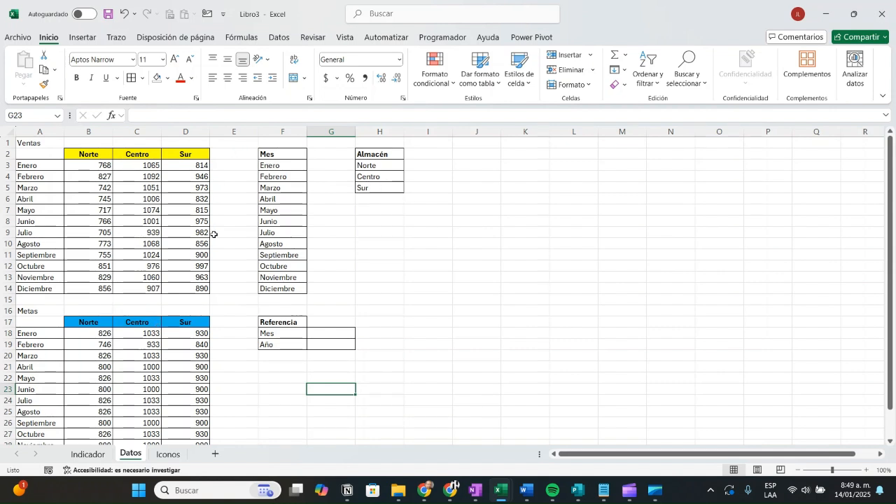
click(329, 335)
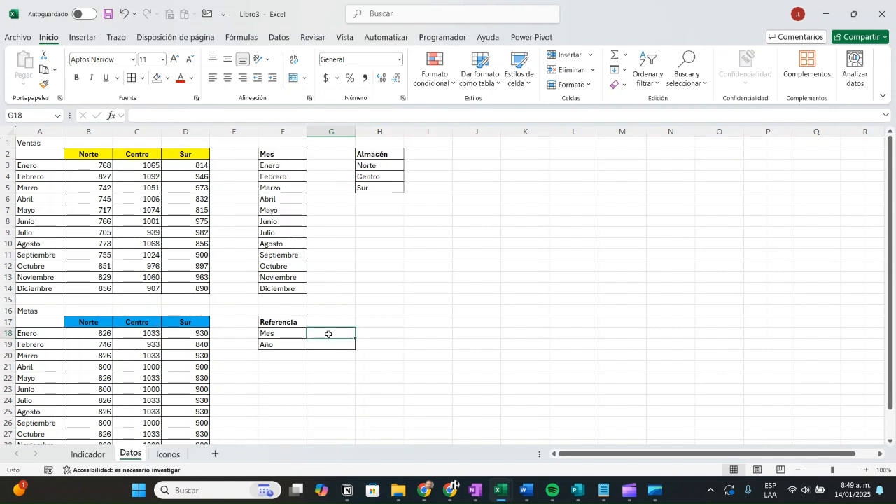
click(89, 454)
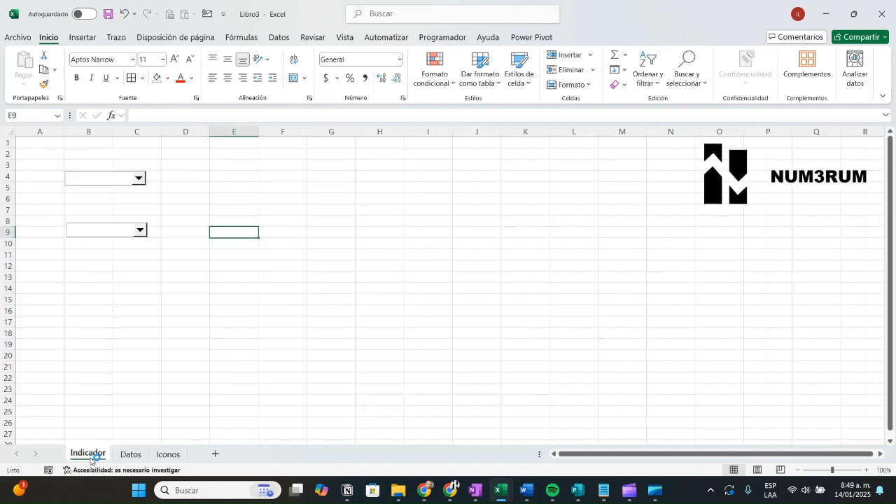
right_click(99, 183)
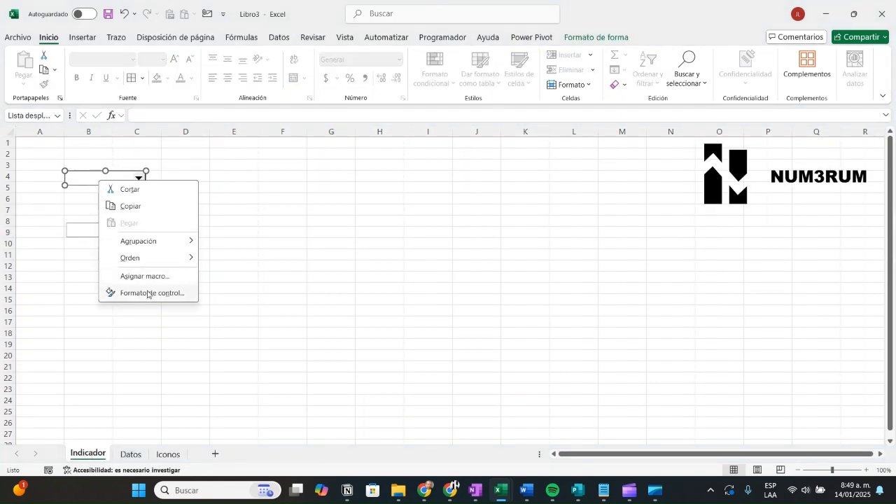
click(147, 294)
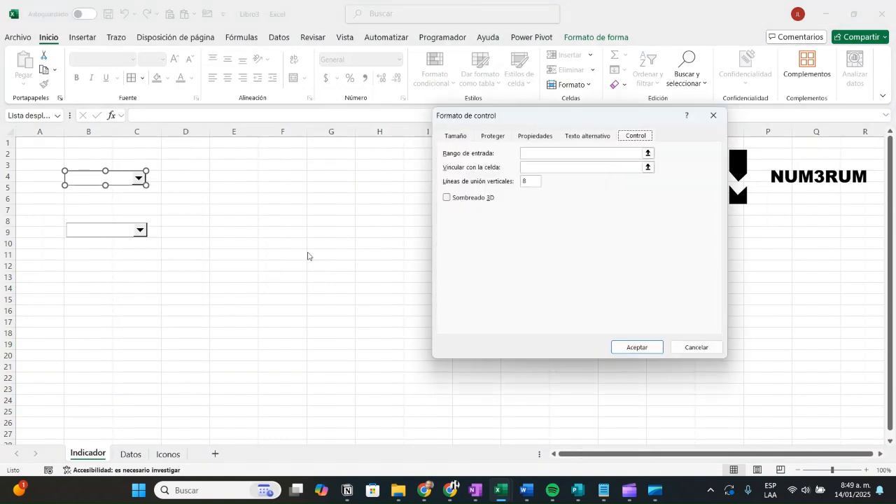
click(542, 152)
click(543, 153)
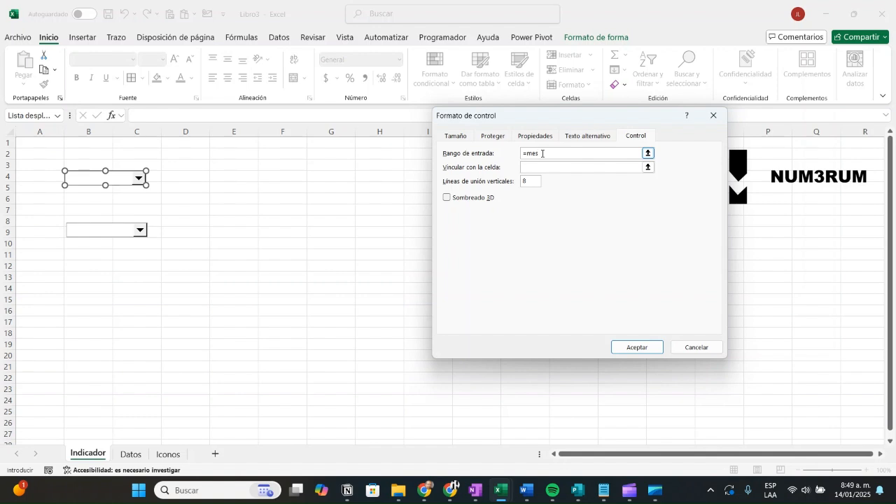
click(697, 348)
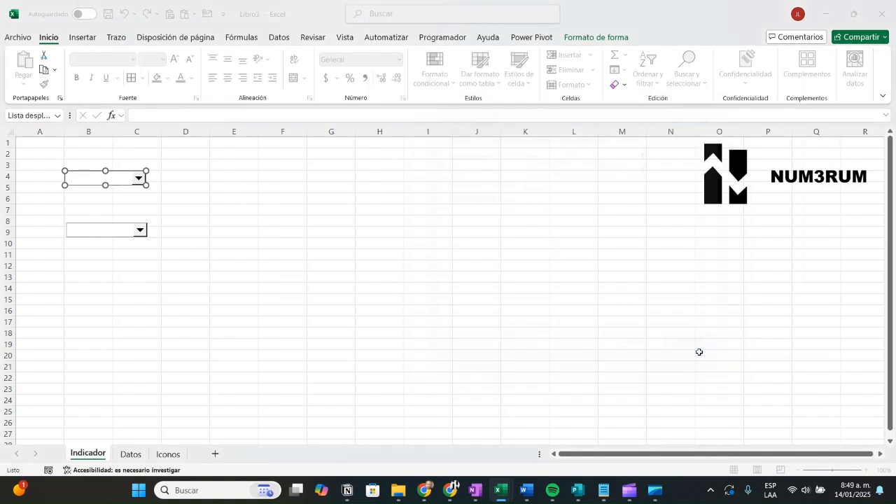
Check the name of the month list F3:F14 on Datos and set =Mes as the upper Indicador combo box's input range
click(129, 455)
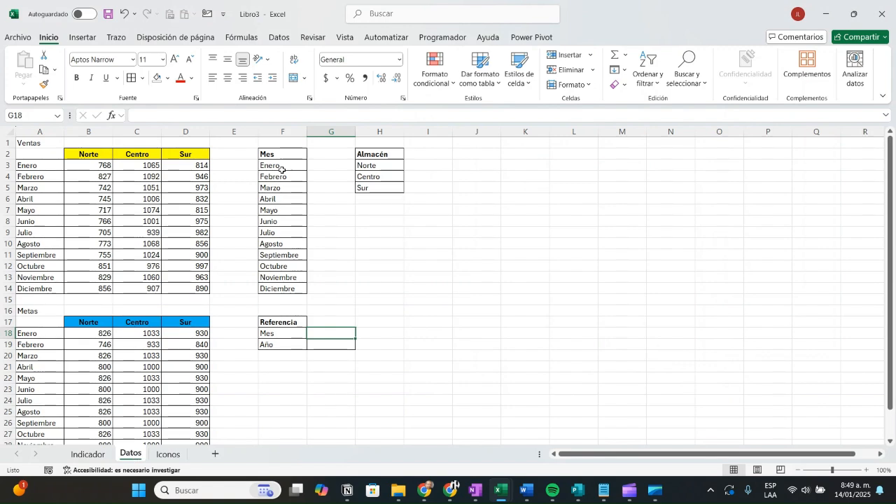
drag(281, 169, 286, 290)
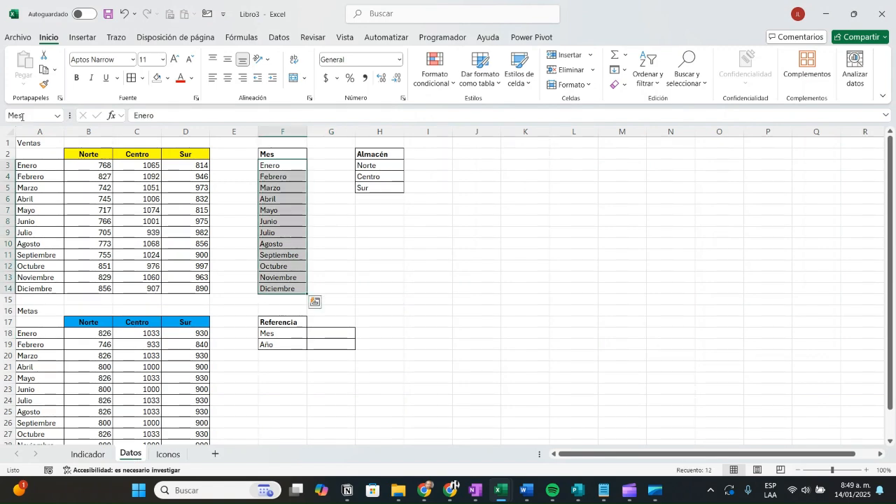
click(89, 453)
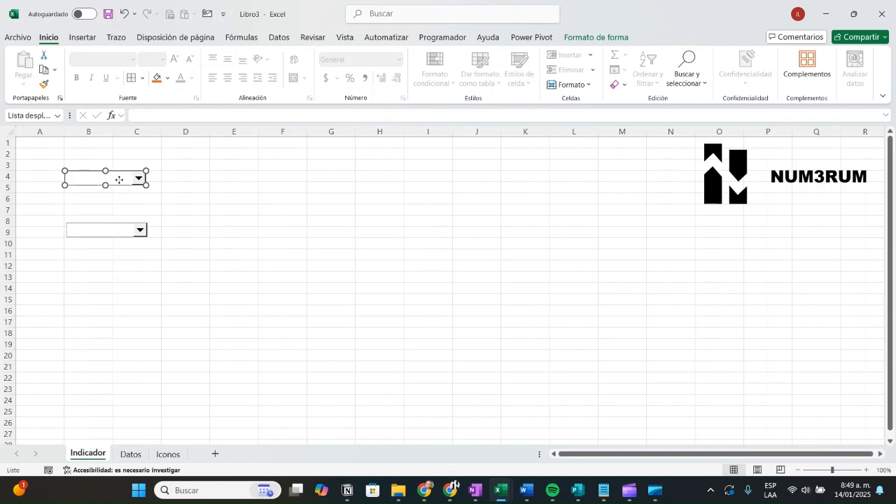
right_click(120, 180)
click(169, 292)
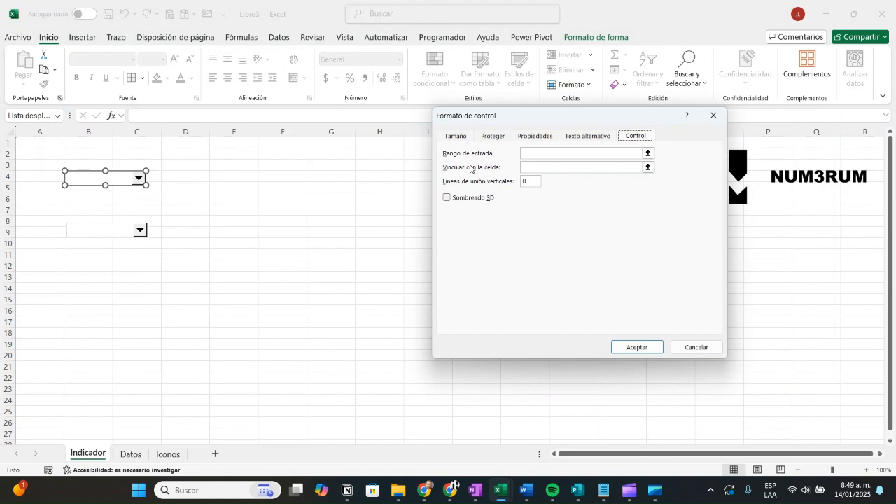
click(526, 152)
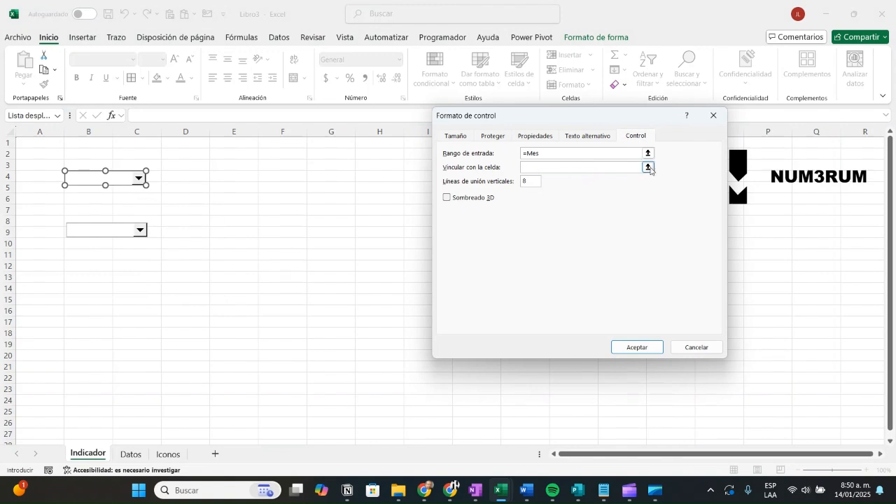
Link the month combo box to cell G18 on Datos and set its drop-down lines to 12
click(648, 167)
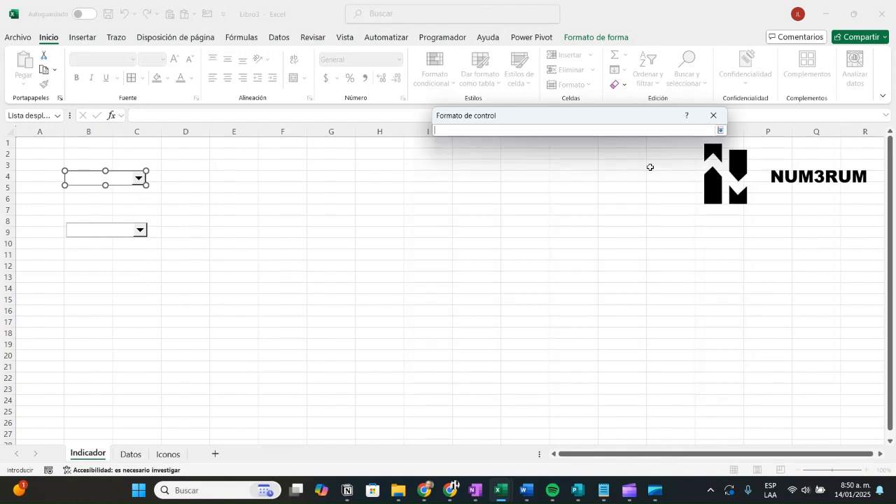
click(133, 455)
click(342, 332)
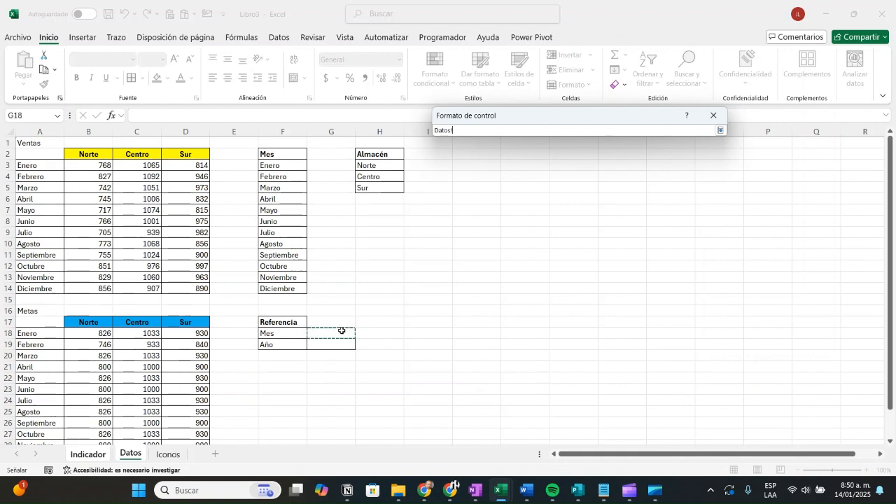
click(721, 130)
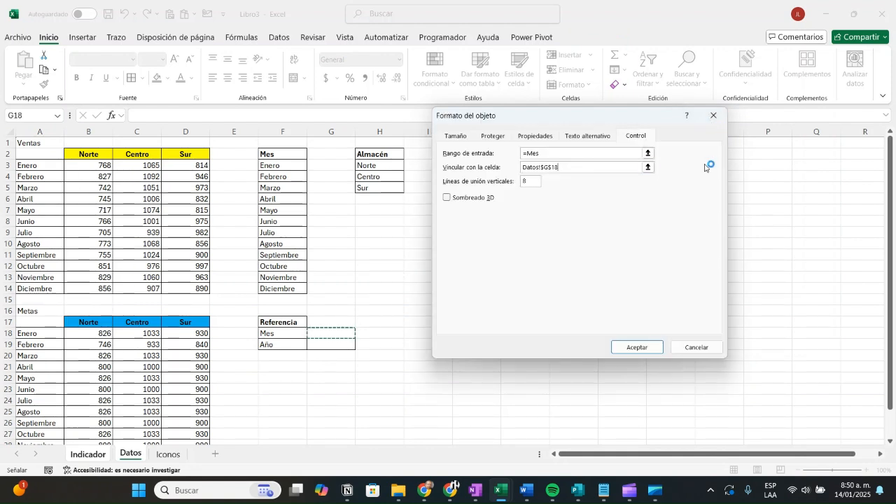
click(531, 182)
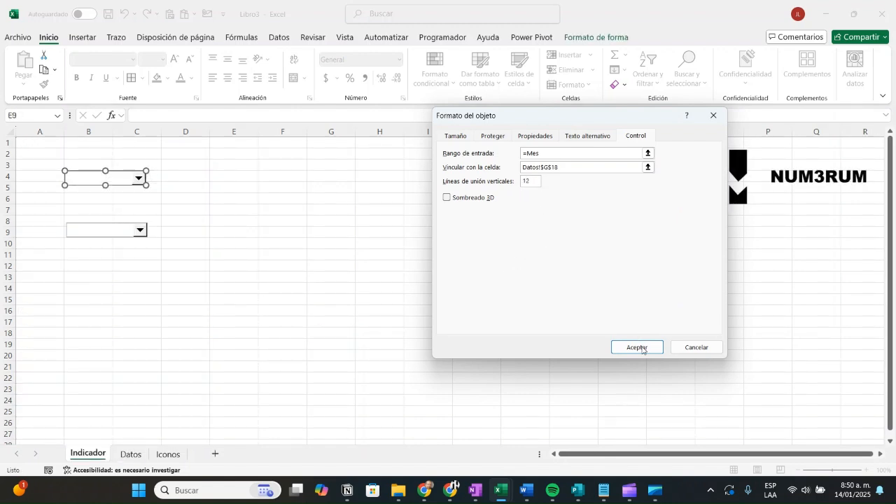
click(642, 348)
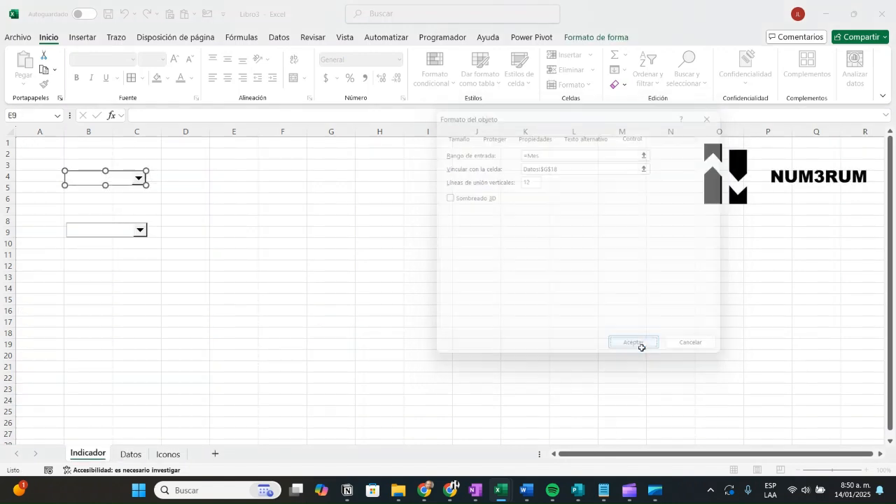
click(408, 314)
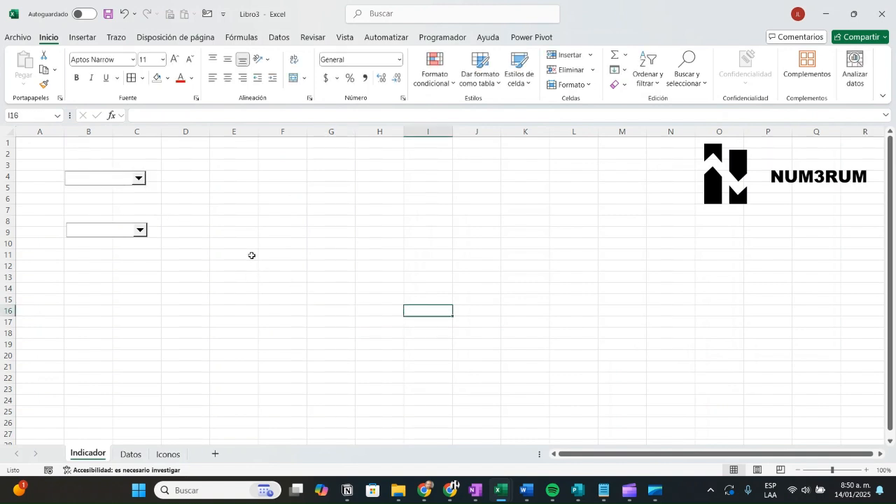
Choose Enero in the month combo box and check the linked cell G18 on Datos
click(138, 182)
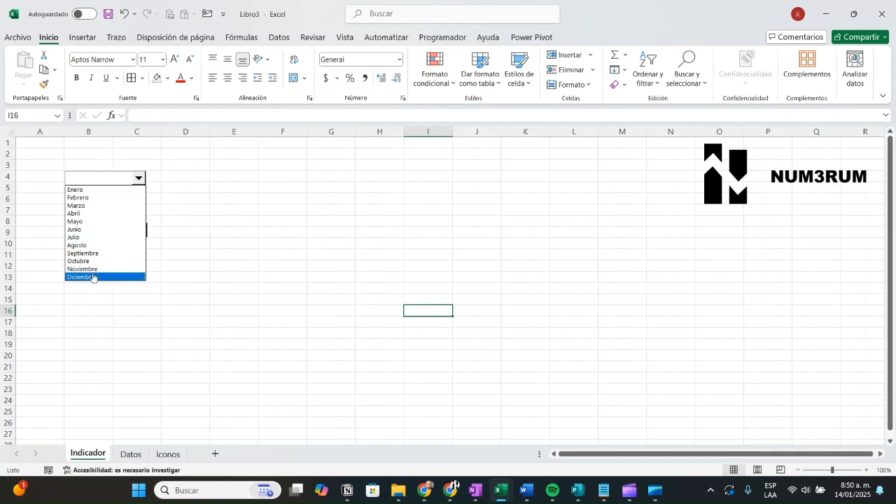
click(91, 190)
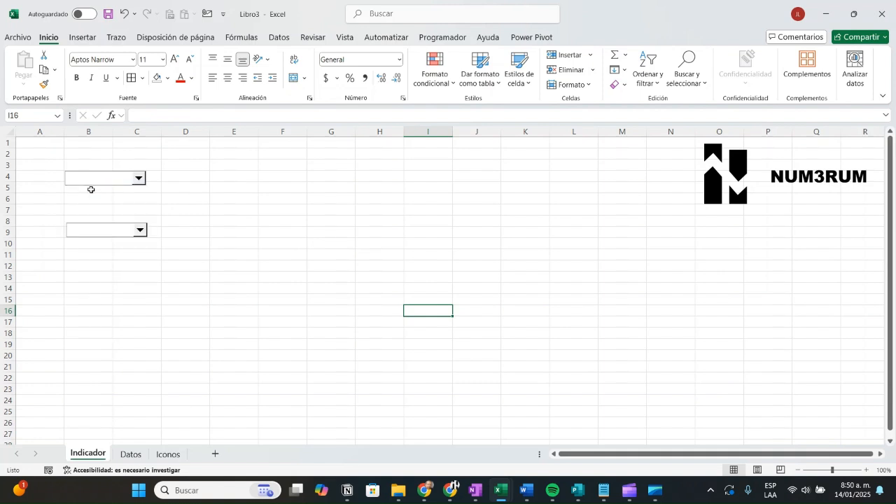
click(130, 454)
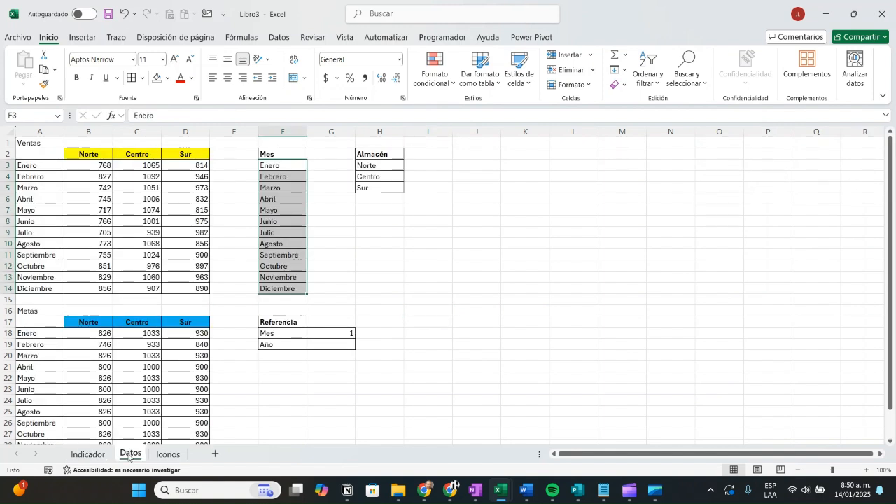
Choose Marzo in the month combo box on Indicador and check the linked cell G18 on Datos
click(89, 454)
click(138, 178)
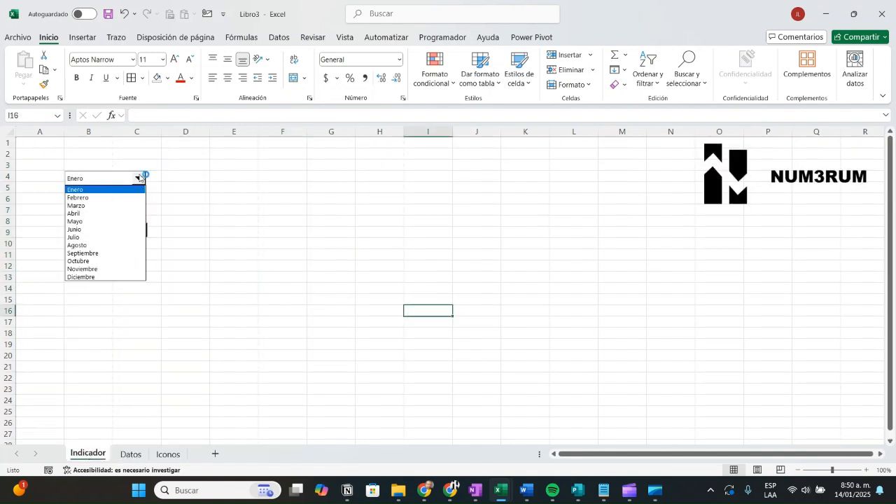
click(76, 205)
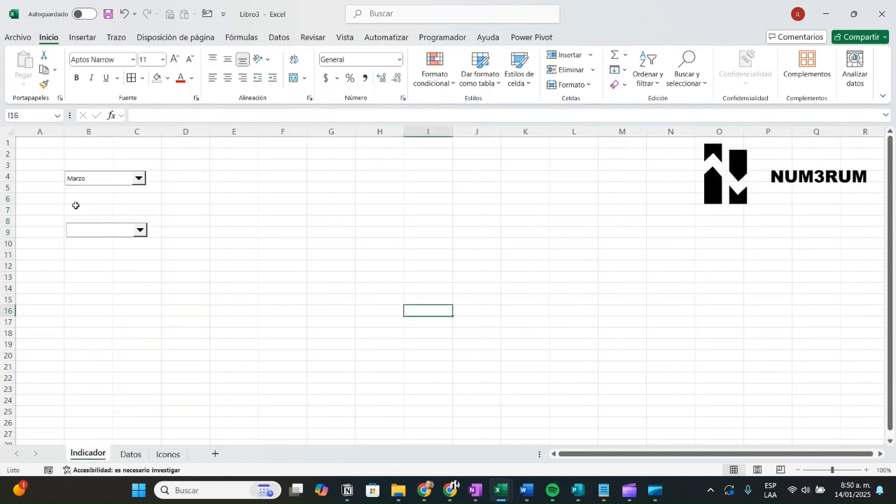
click(130, 454)
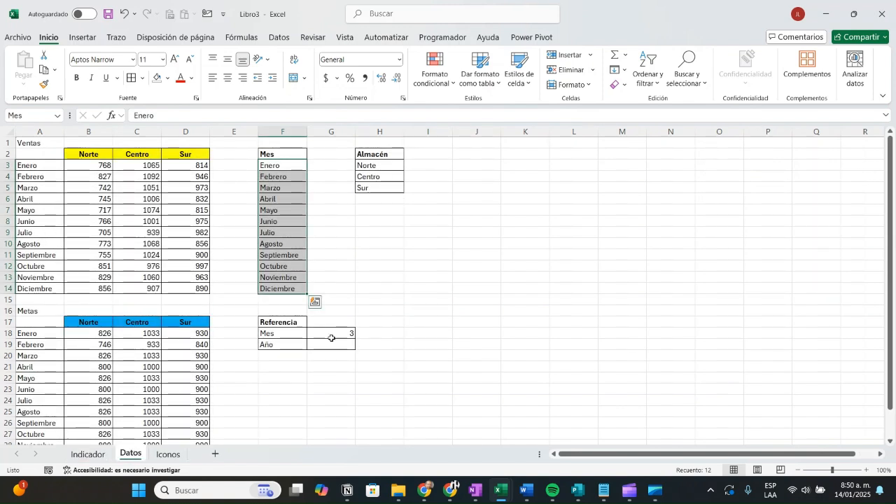
Set the input range of the lower combo box on Indicador to =Almacén
click(87, 453)
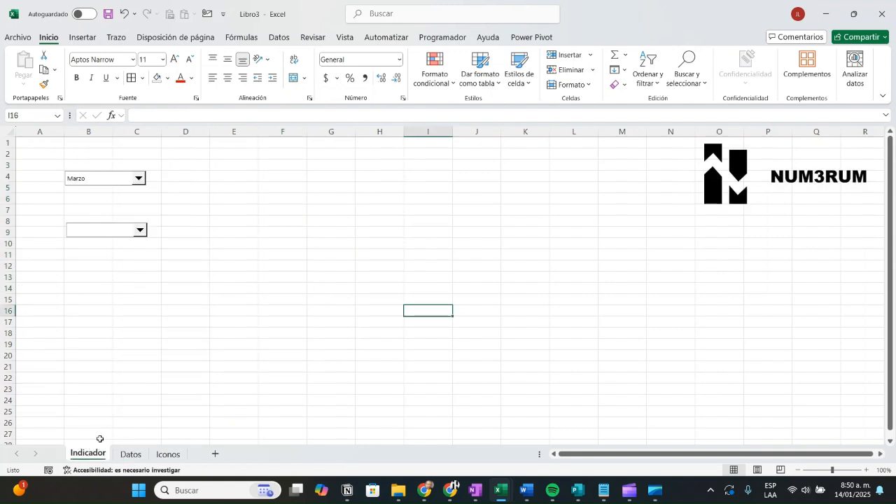
right_click(96, 236)
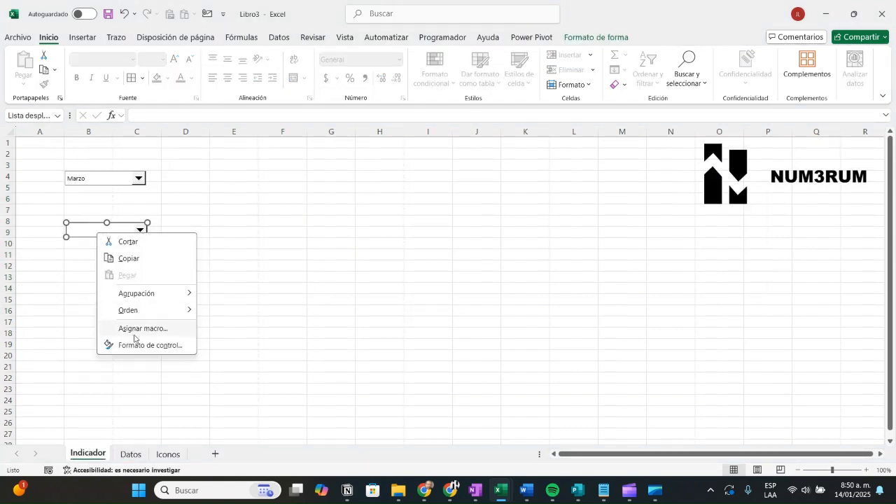
click(137, 346)
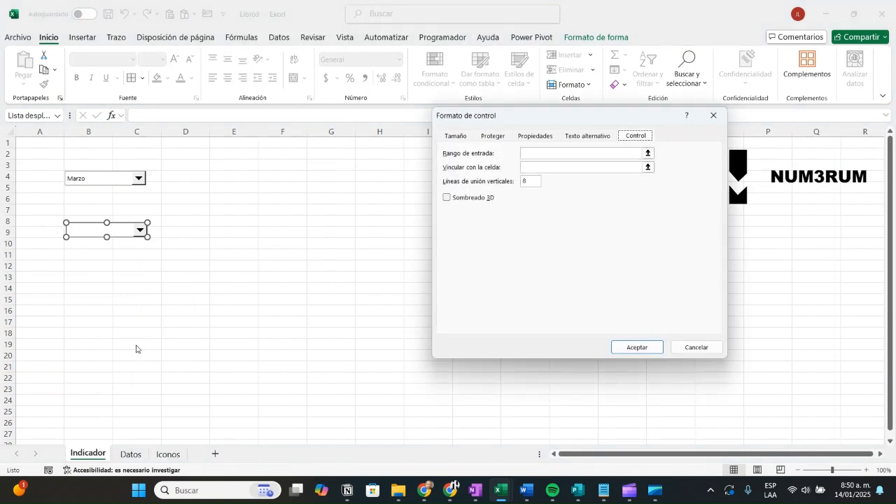
click(550, 153)
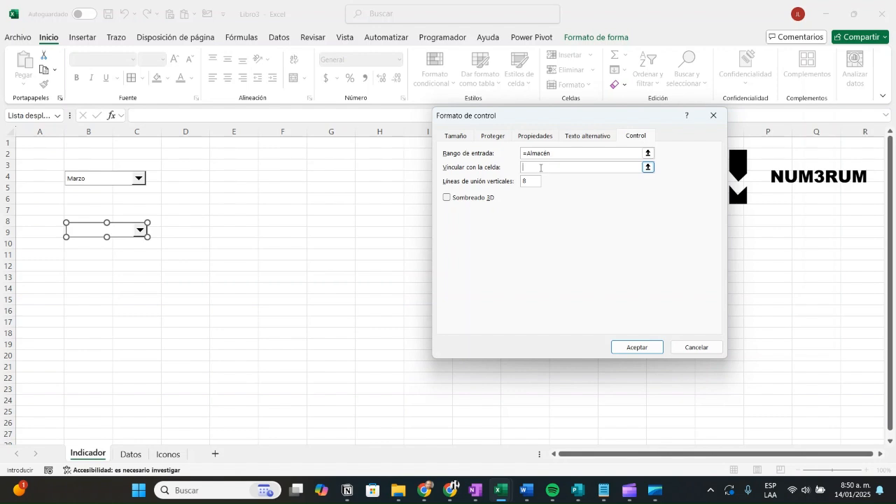
Link the warehouse combo box to cell G19 on Datos and set its drop-down lines to 3
click(648, 168)
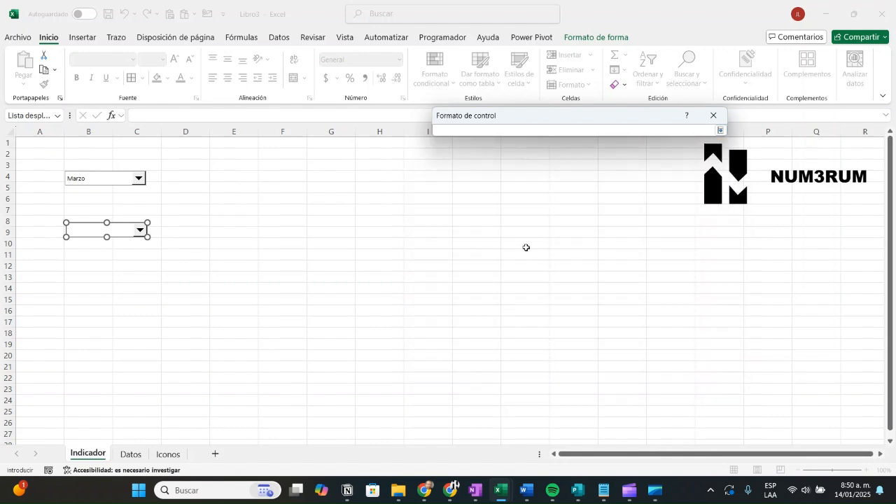
click(137, 457)
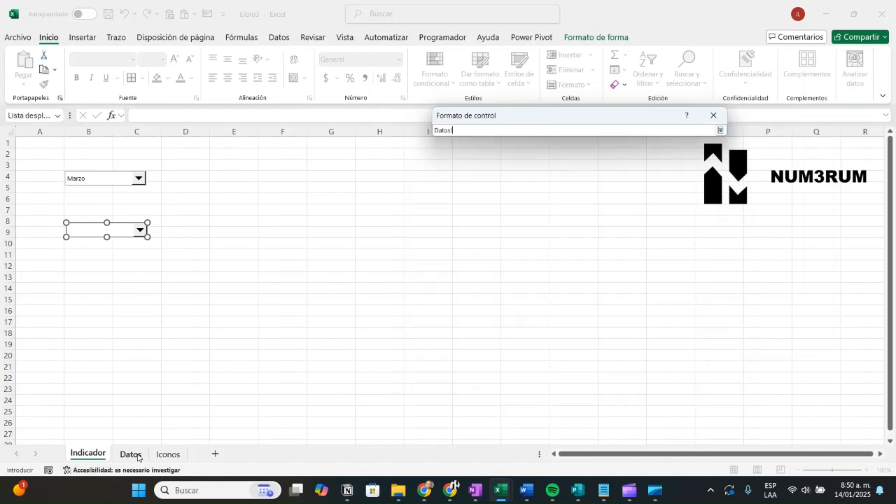
click(344, 345)
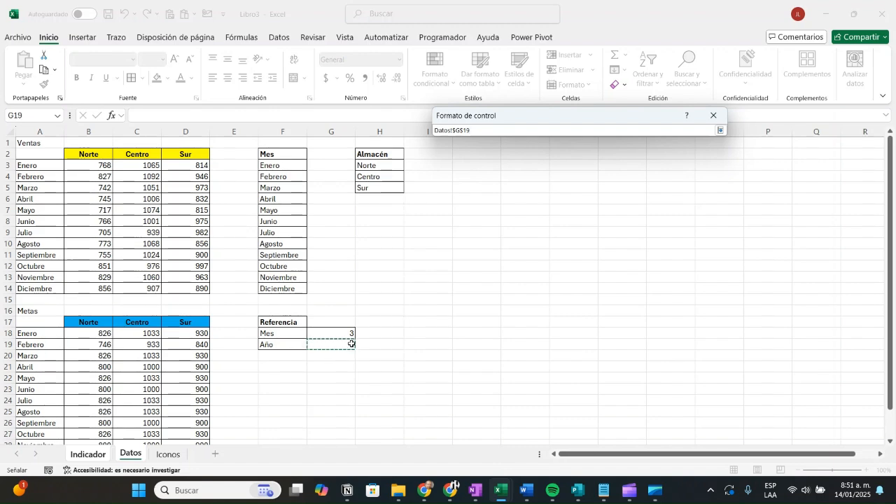
click(721, 131)
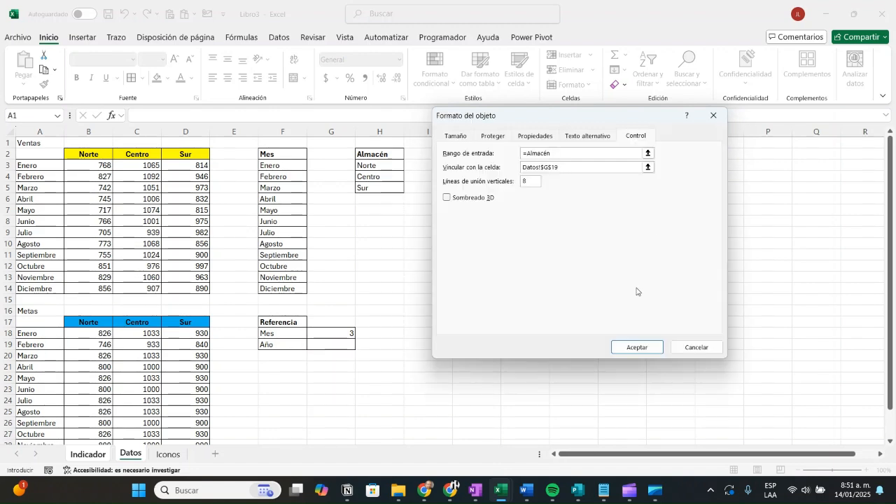
click(529, 180)
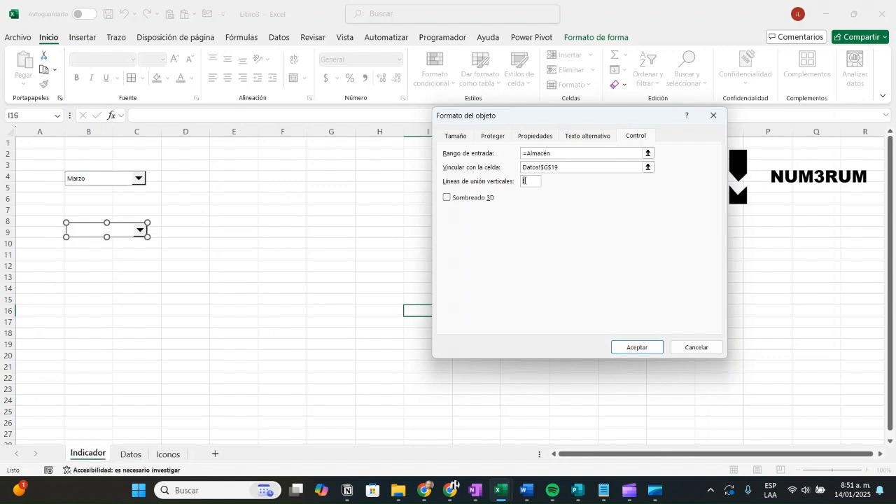
click(635, 347)
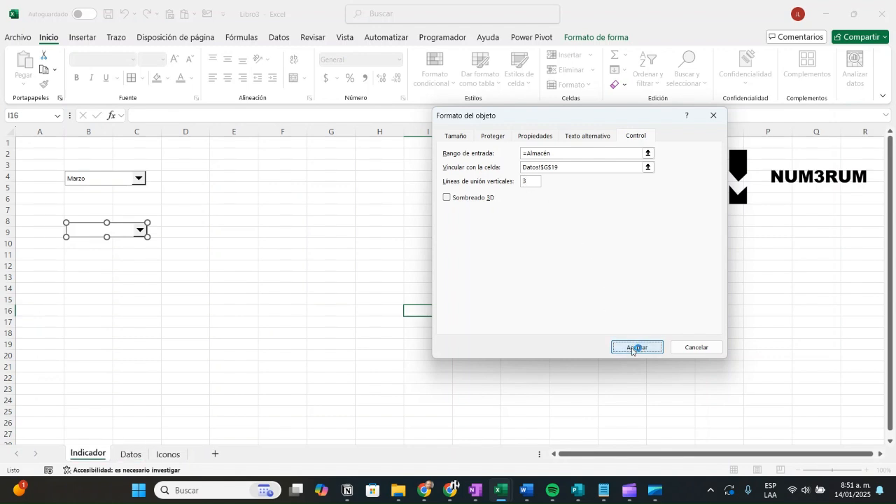
Deselect the warehouse combo box and choose Centro from its list
click(331, 304)
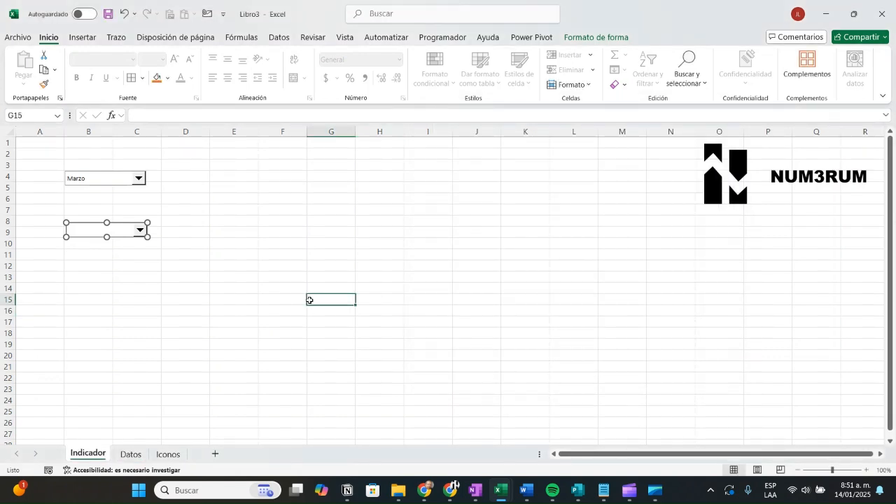
click(141, 231)
click(89, 250)
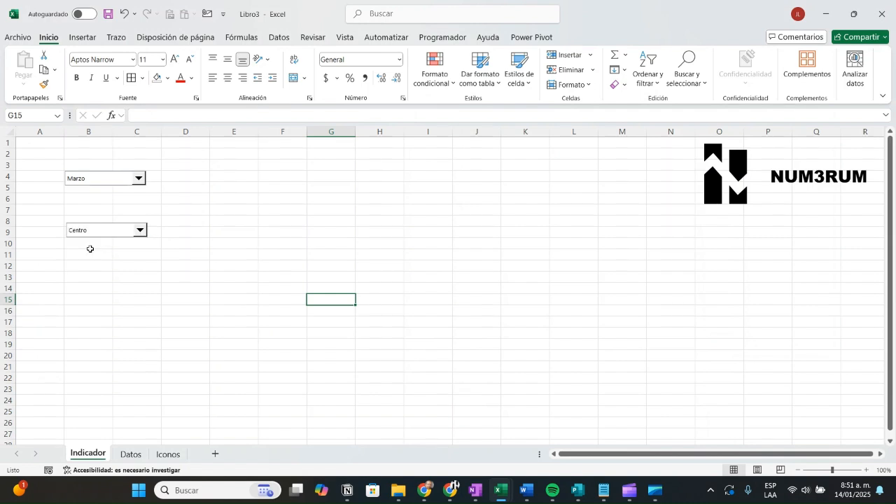
Check the warehouse combo box's linked cell G19 on Datos, and merge and centre the Referencia heading across F17:G17
click(129, 455)
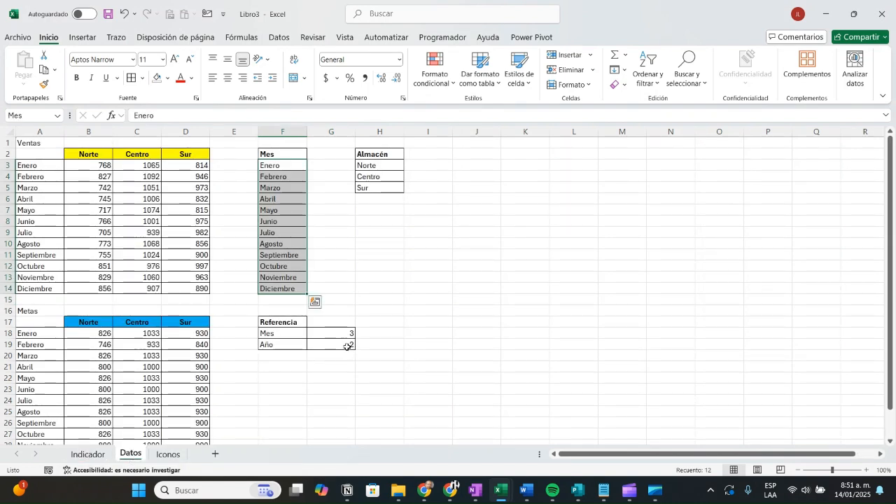
click(347, 347)
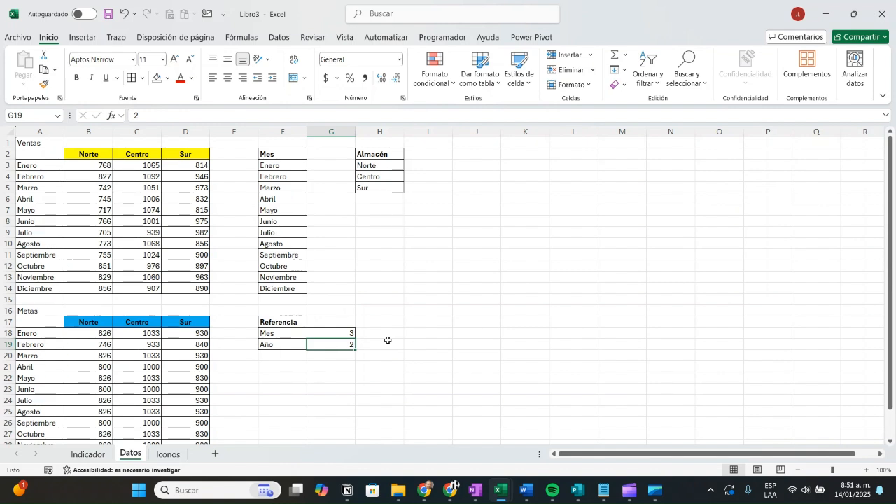
click(380, 342)
drag(284, 321, 330, 322)
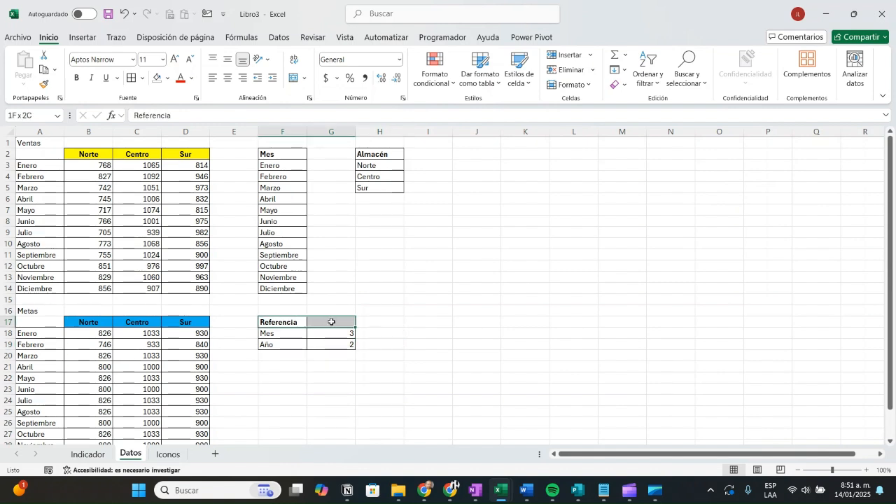
click(293, 78)
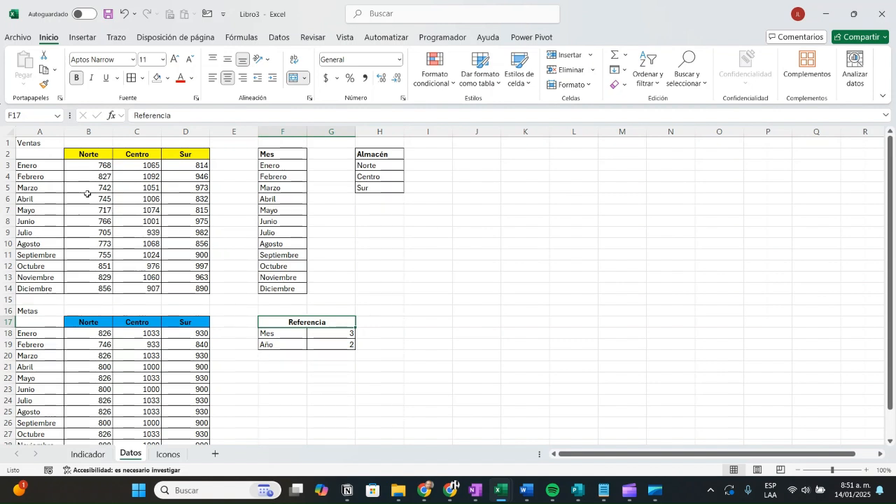
Replace the label in F19 of the Referencia table with Almacén
scroll(182, 377, down, 2)
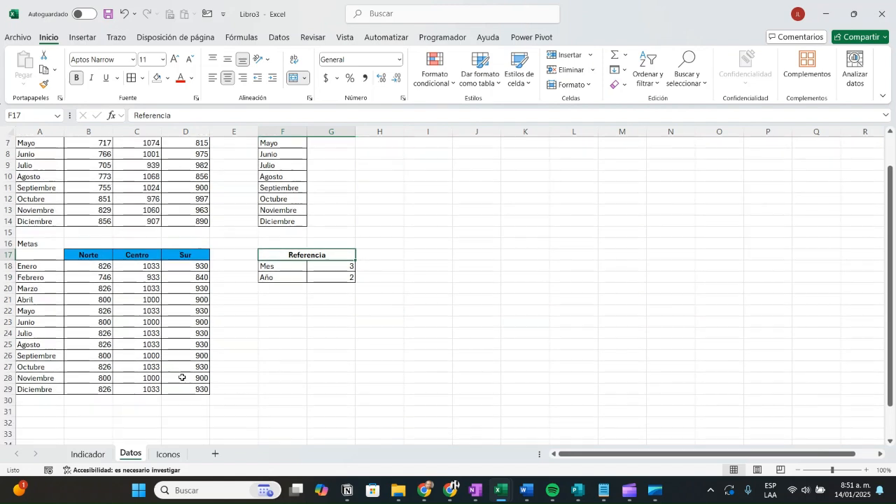
scroll(182, 377, up, 2)
scroll(182, 377, down, 2)
scroll(182, 377, up, 2)
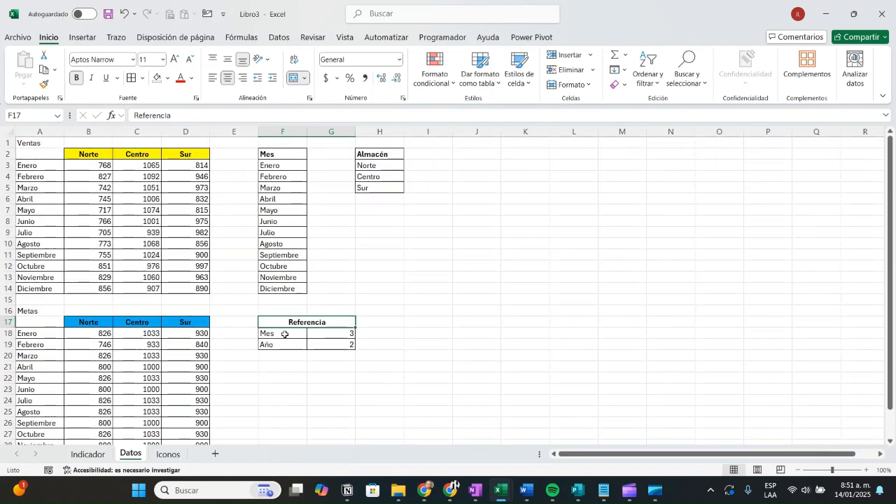
click(284, 334)
click(285, 344)
text(Almacén)
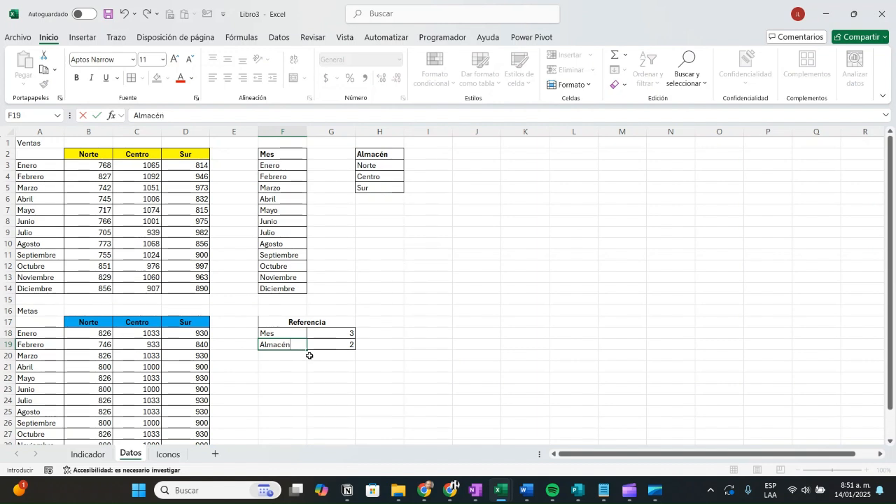
key(Return)
click(355, 343)
click(335, 322)
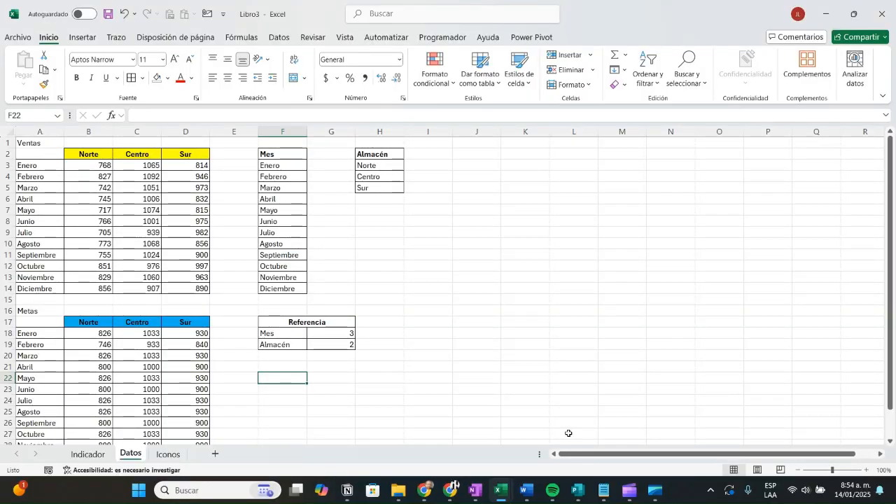
Add the labels Venta in F22 and Meta in F23, below the Referencia table
text(Venta)
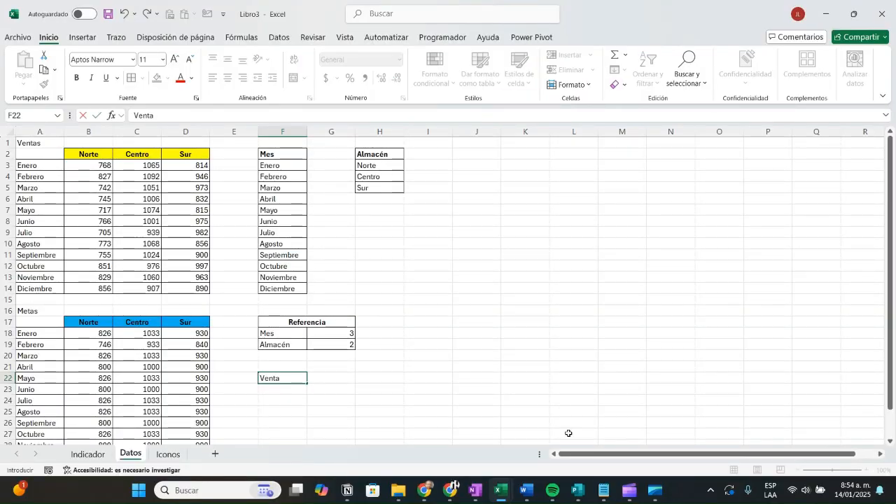
key(Return)
text(Met)
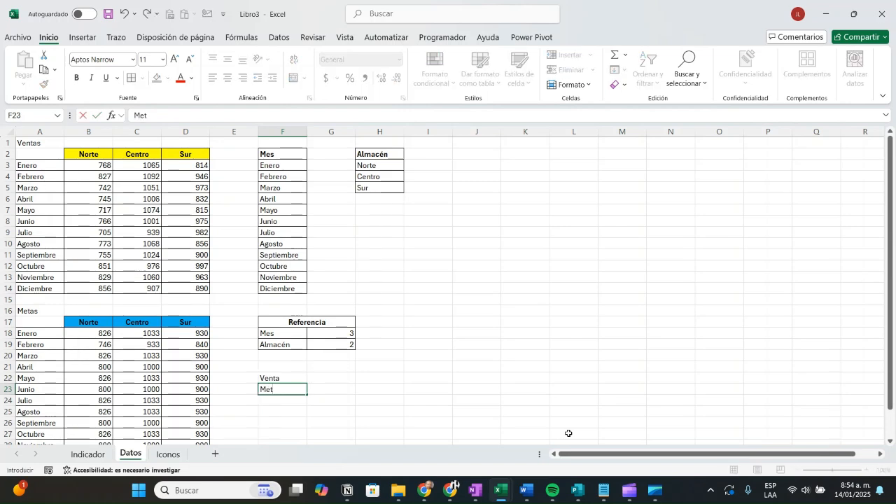
text(a)
key(Up)
Enter =INDICE(B3:D14;G18;G19) in G22 beside Venta and check it against the Marzo sales value for Centro
key(Right)
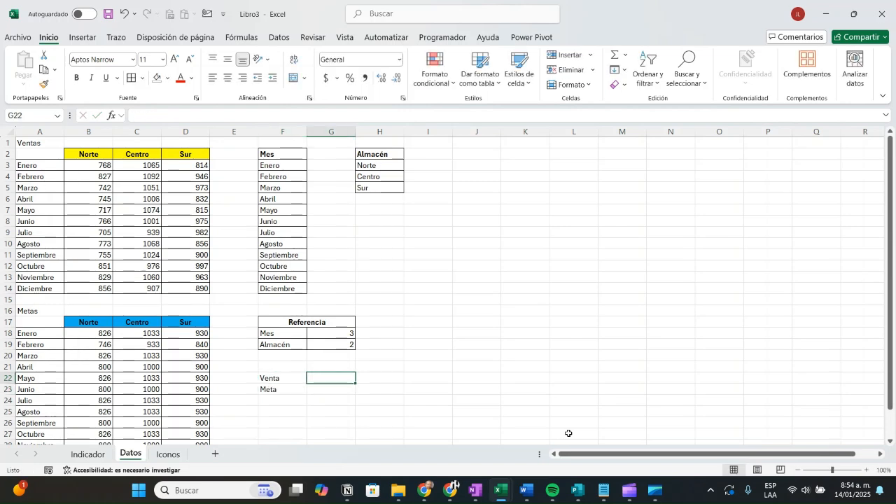
text(=)
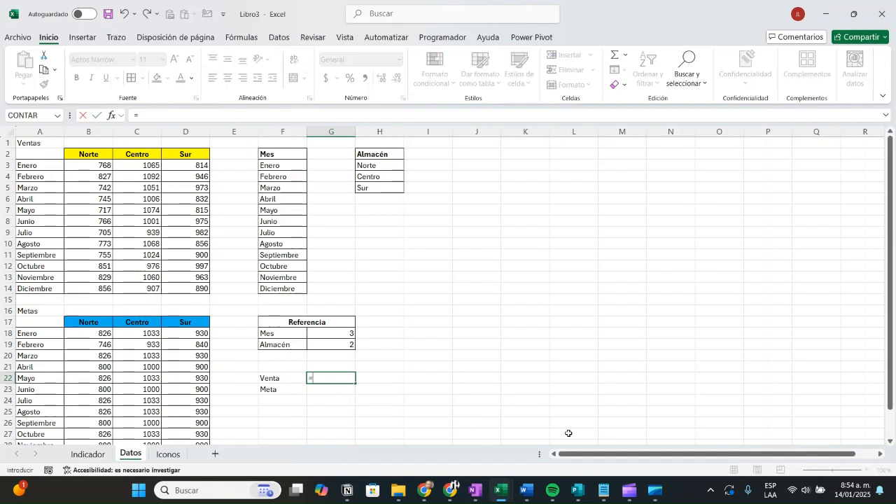
text(indi)
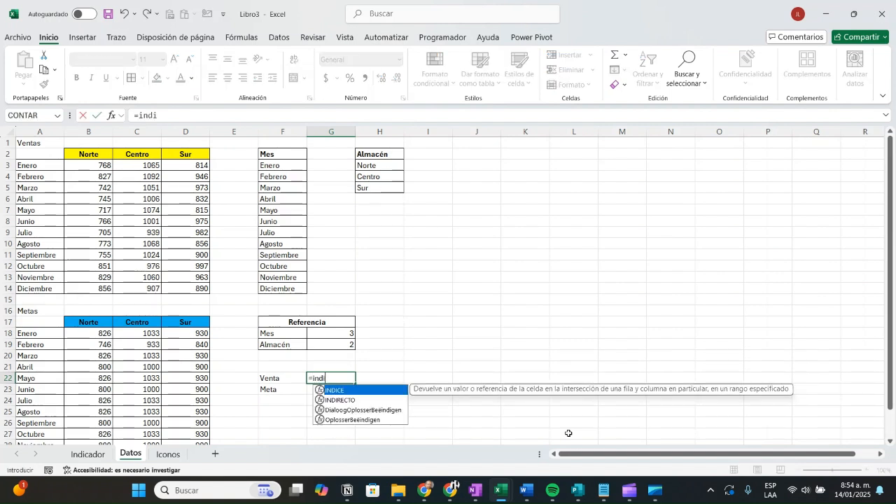
key(Tab)
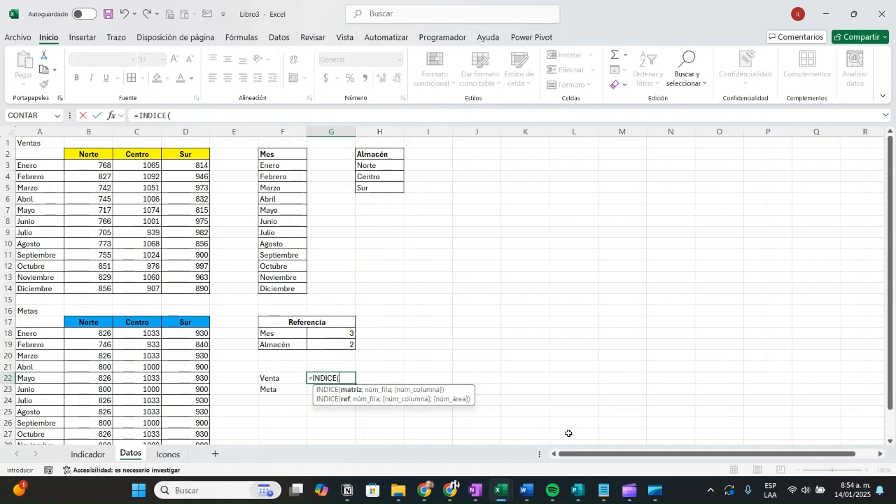
drag(81, 163, 185, 284)
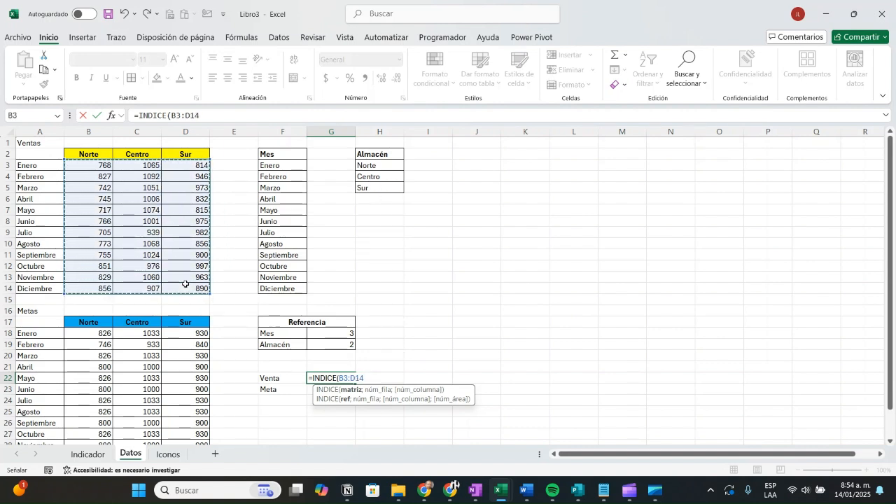
text(;)
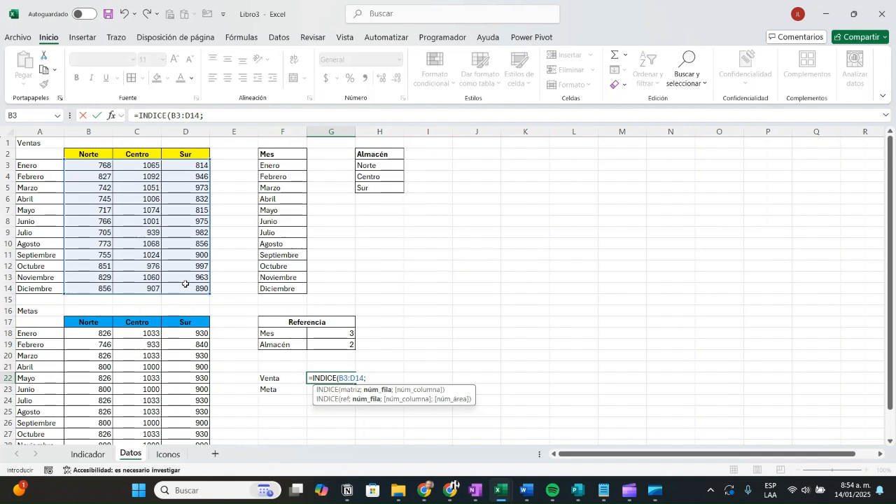
click(333, 335)
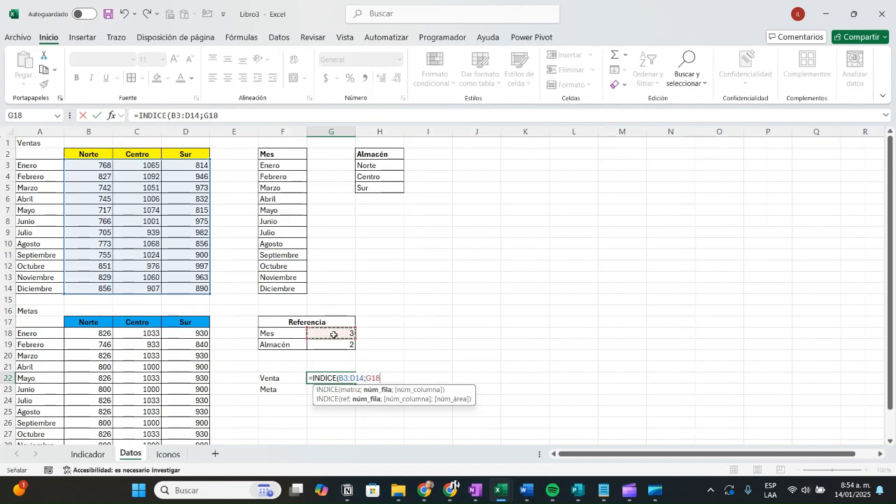
text(;)
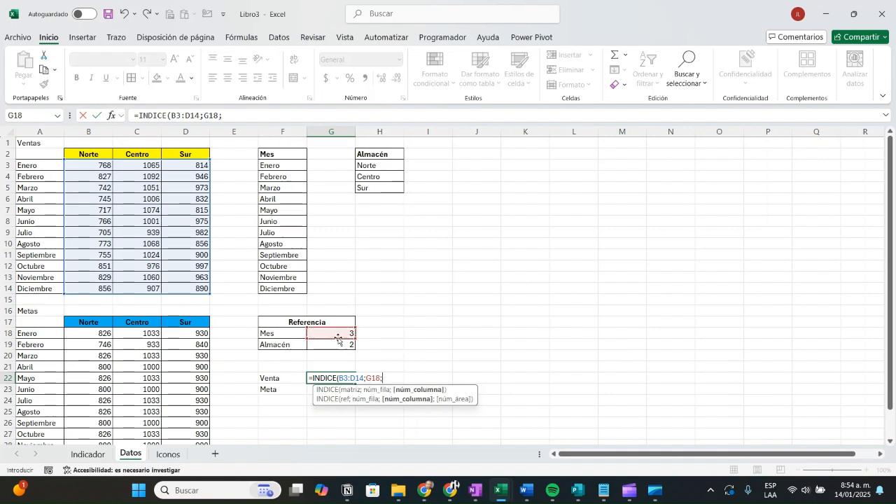
click(336, 345)
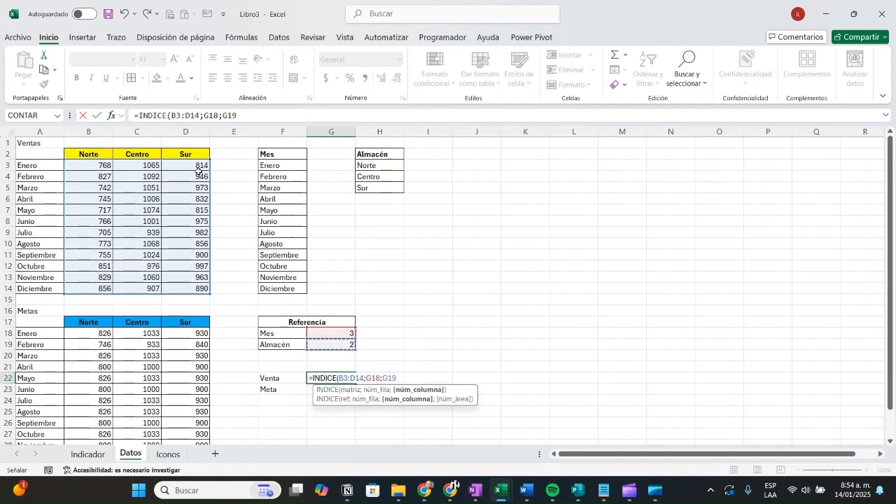
text())
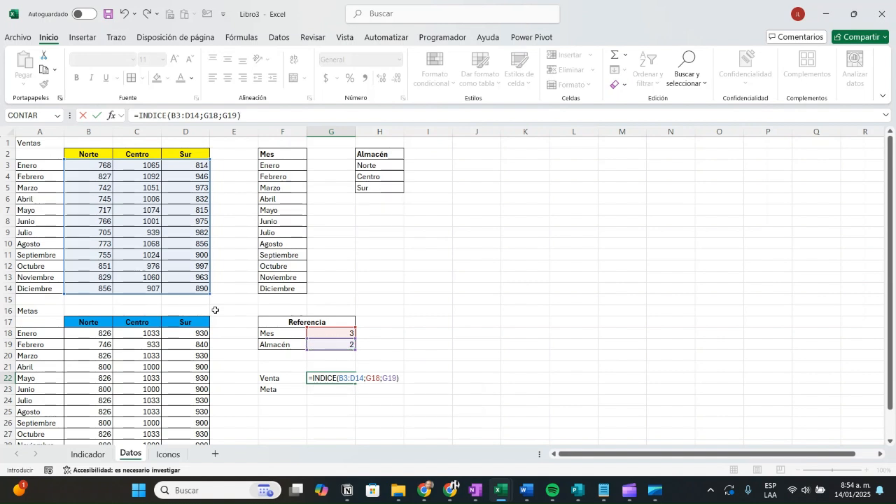
key(Return)
key(Up)
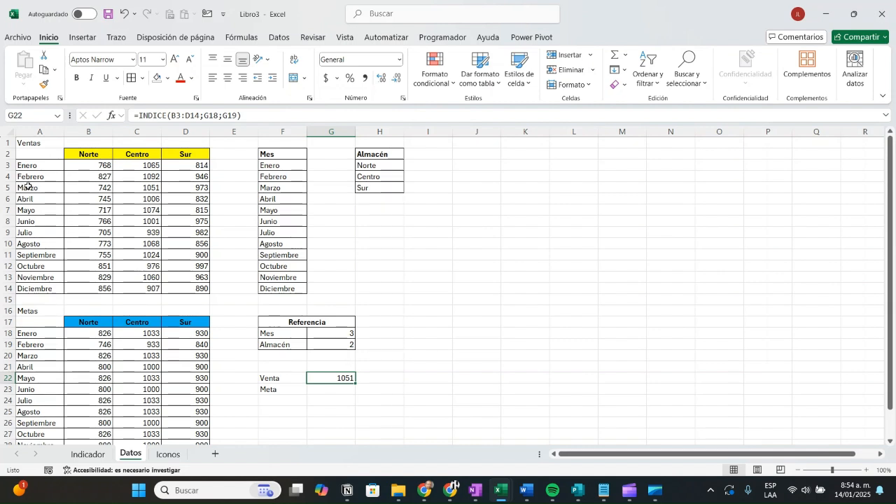
click(138, 188)
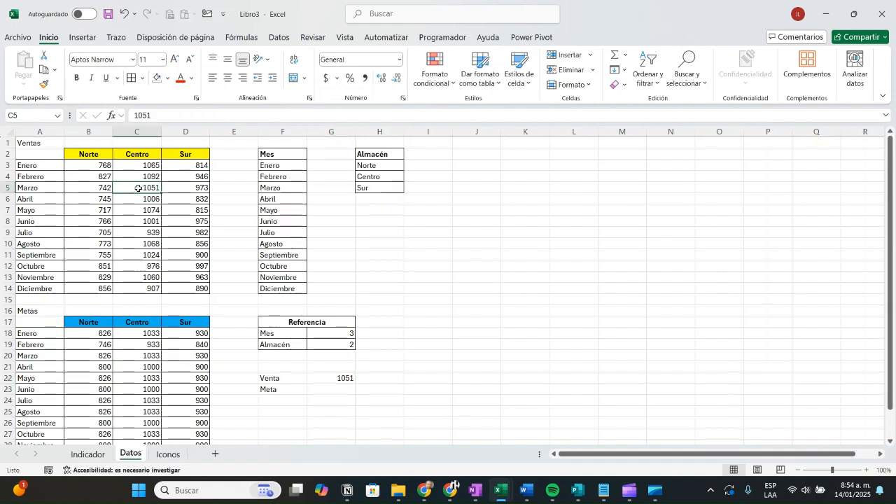
Enter =INDICE(B18:D29;G18;G19) in G23 beside Meta to look up the target for the chosen month and warehouse
click(334, 391)
text(=indi)
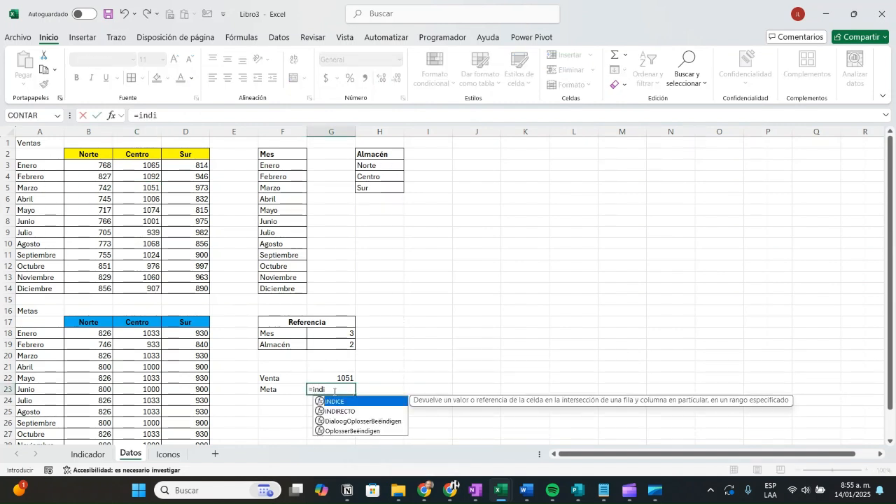
key(Tab)
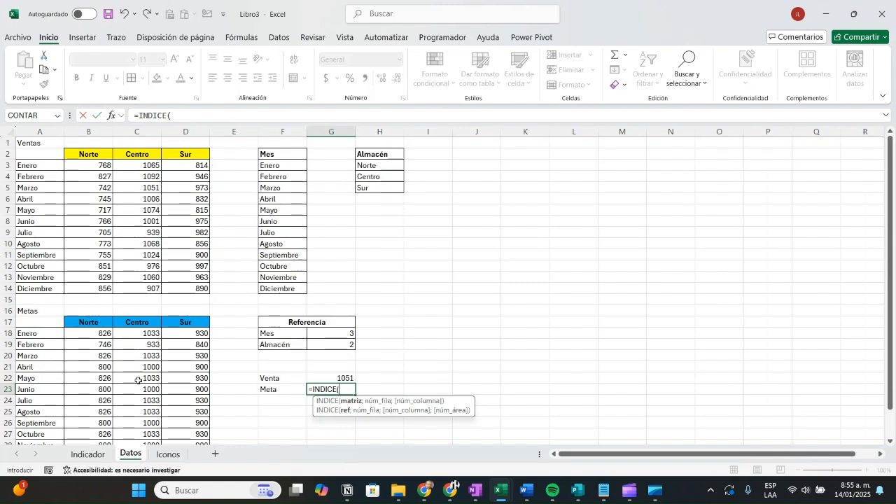
scroll(133, 381, down, 2)
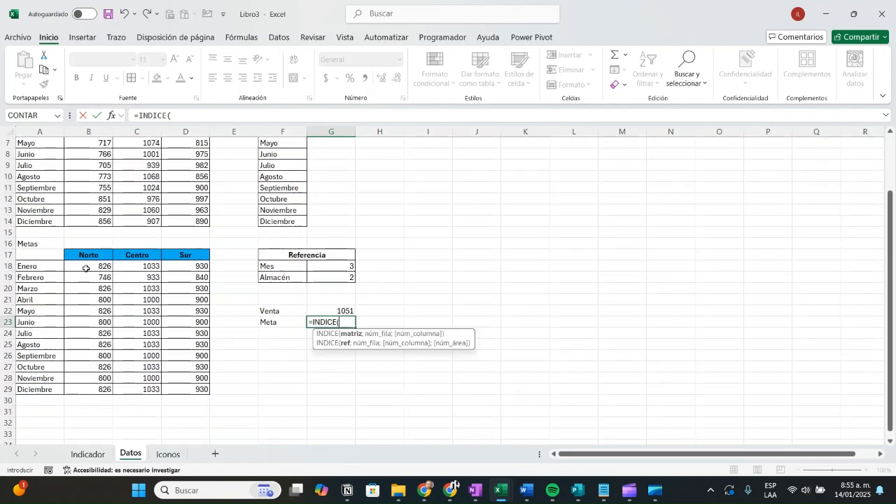
drag(86, 268, 199, 390)
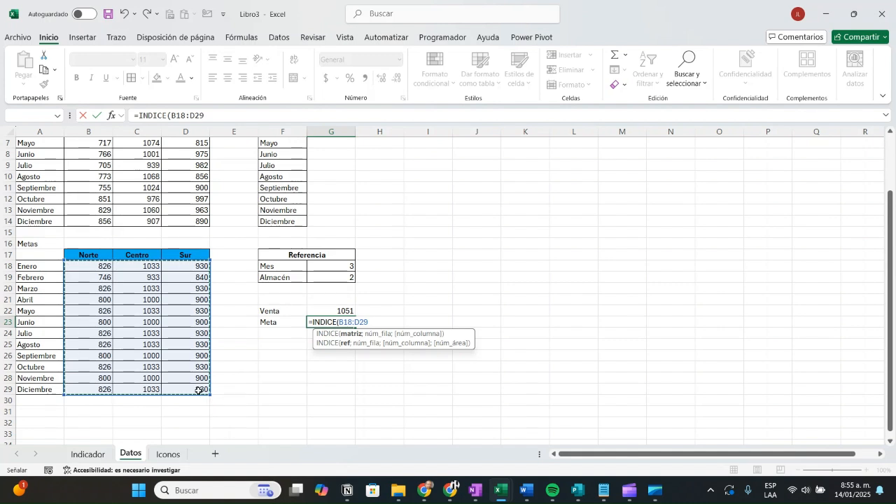
text(;)
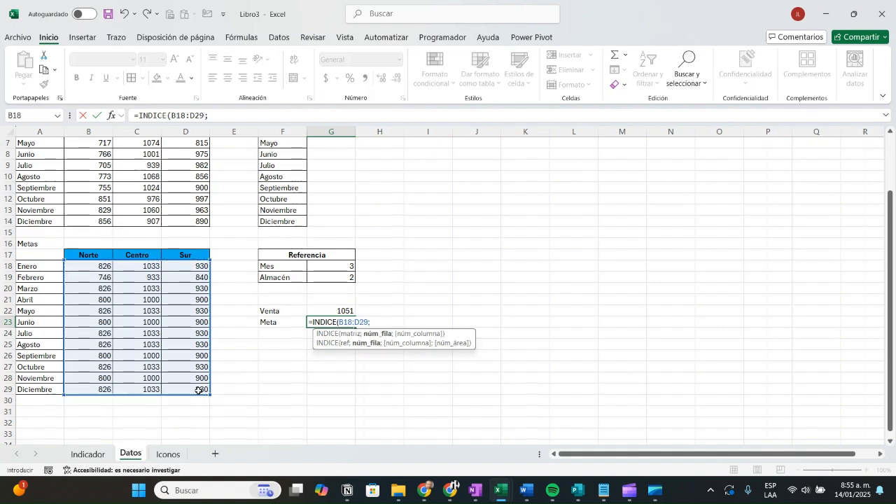
click(329, 266)
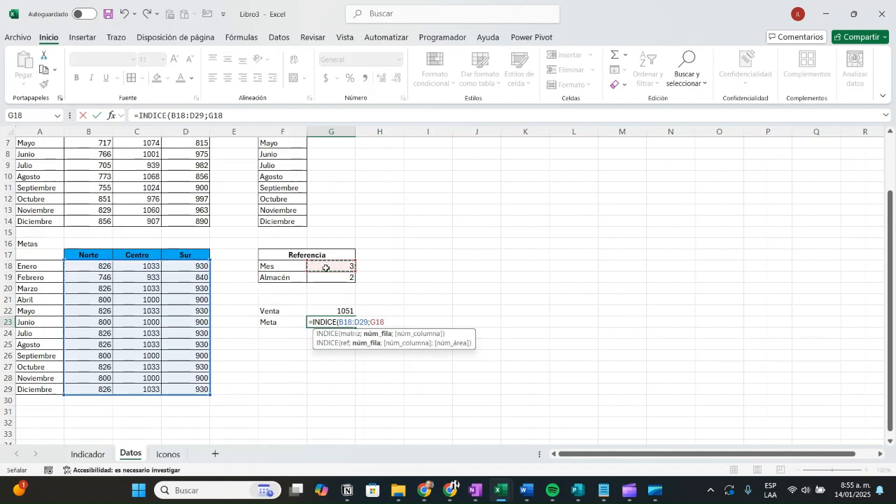
text(;)
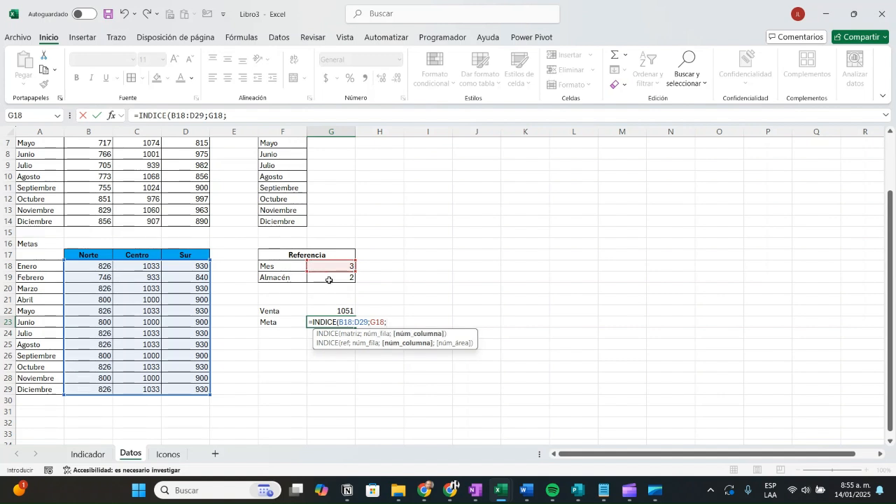
click(329, 280)
text())
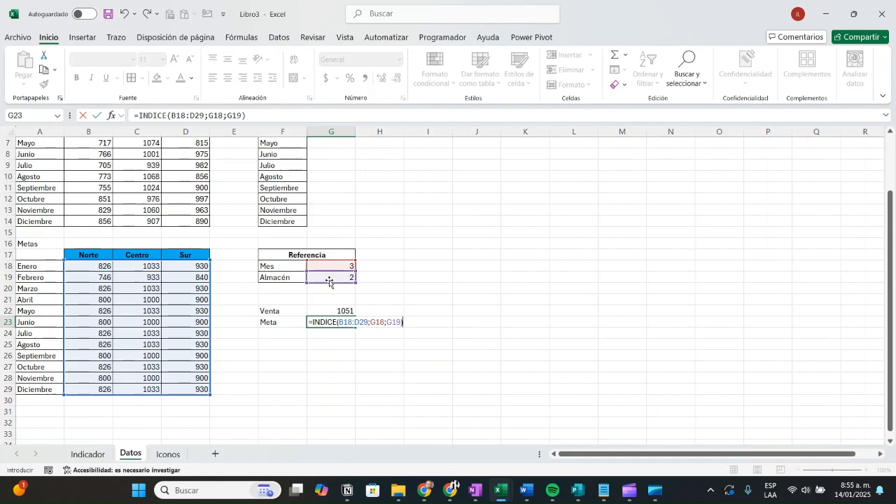
key(Return)
Compare the Venta and Meta results with the Marzo values for Centro in both tables, and return to the Indicador sheet
scroll(329, 280, up, 1)
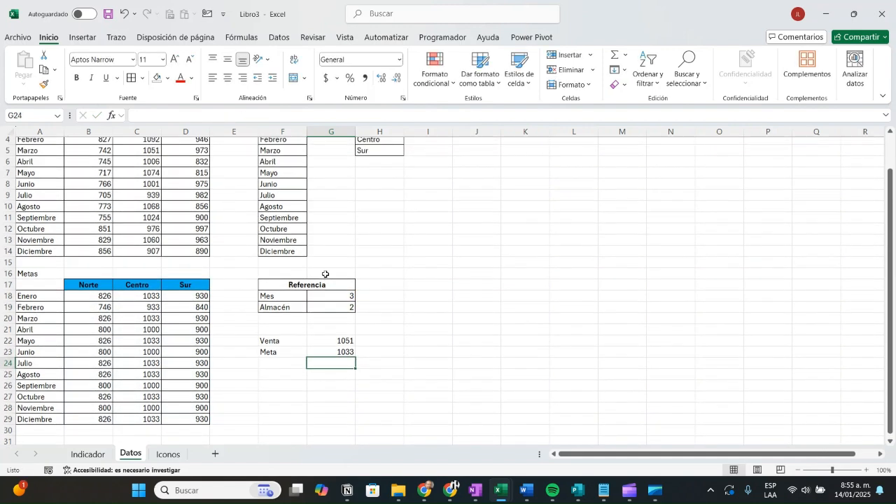
click(143, 155)
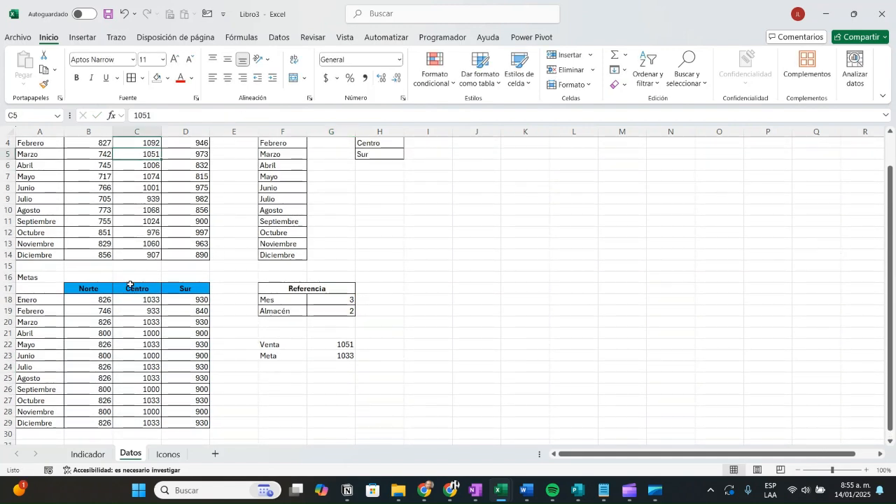
scroll(132, 283, up, 1)
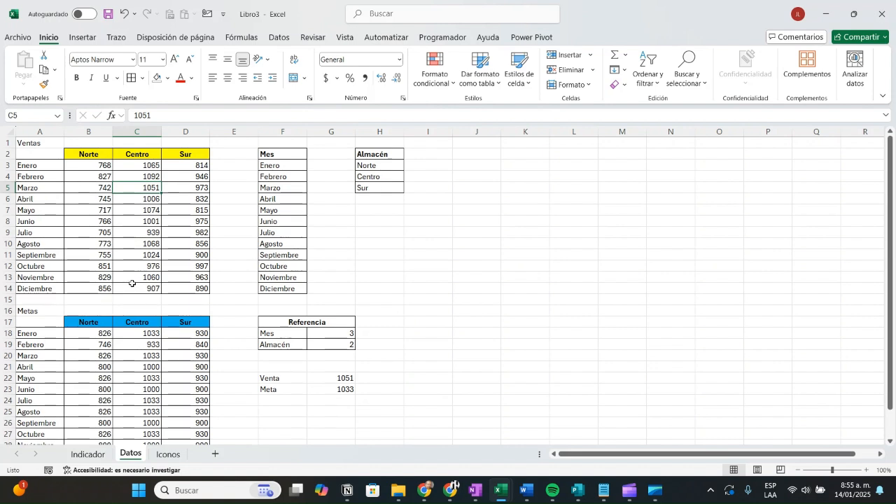
click(144, 355)
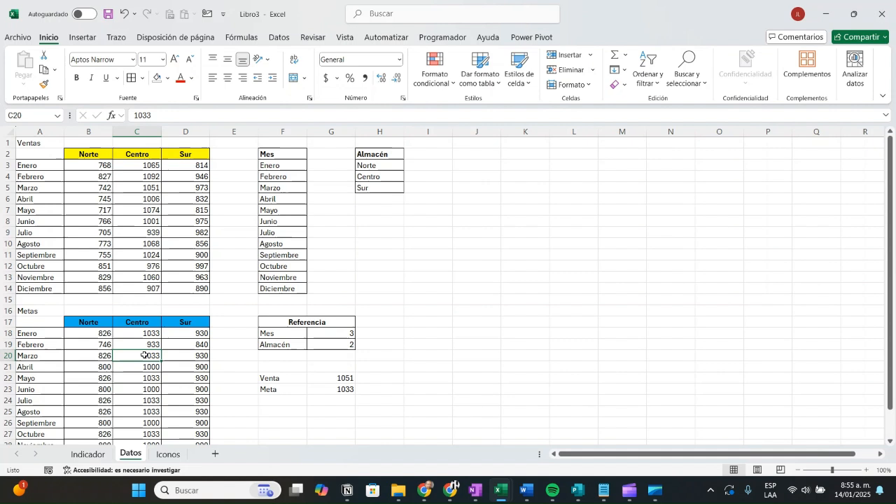
click(89, 455)
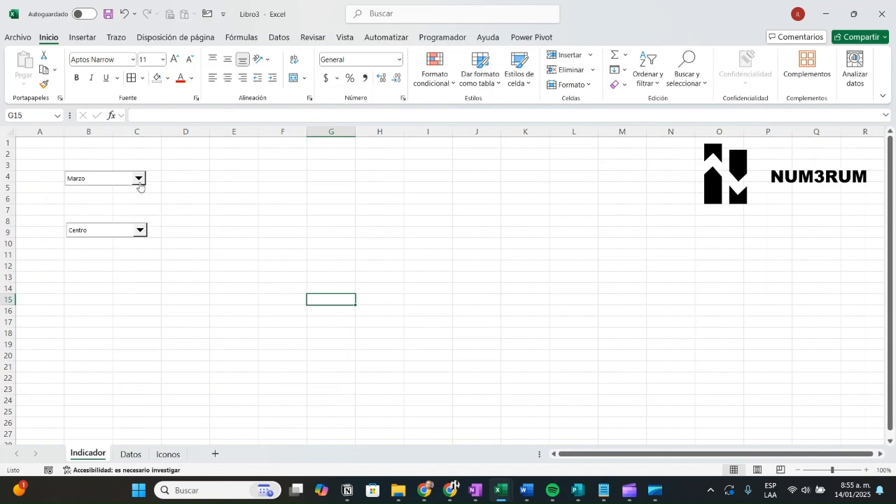
Choose Agosto and Sur in the month and warehouse combo boxes, and open the Datos sheet
click(139, 180)
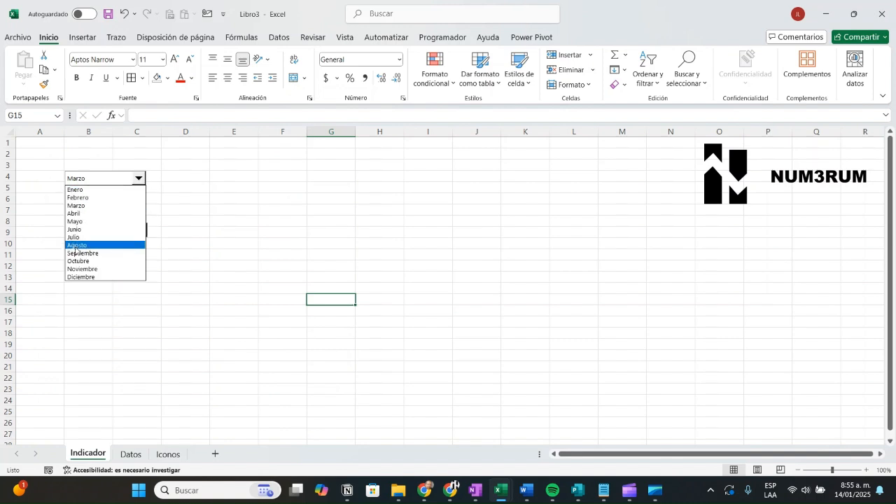
click(75, 245)
click(140, 230)
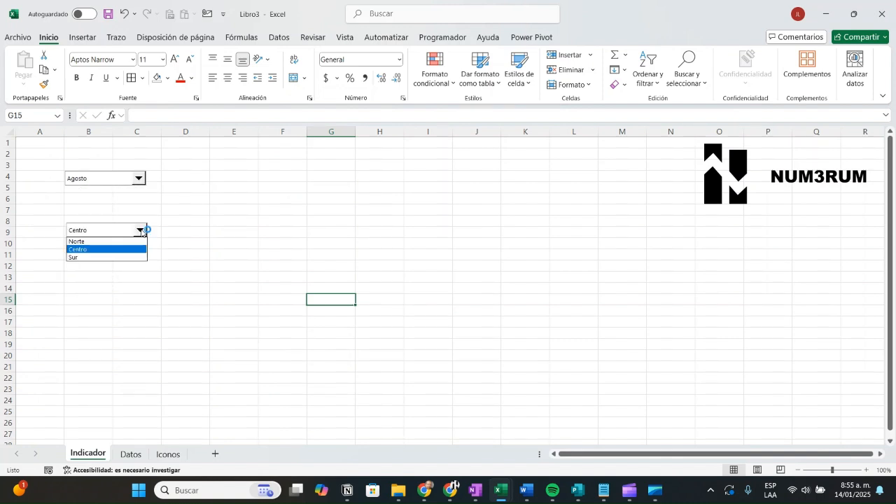
click(85, 259)
click(130, 455)
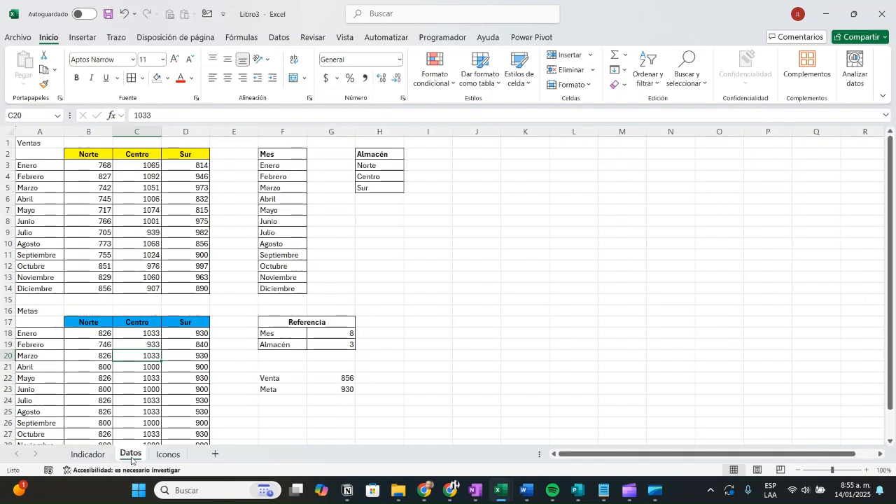
Check the Referencia, Venta and Meta cells against the Agosto values for Sur in the Ventas and Metas tables
click(350, 332)
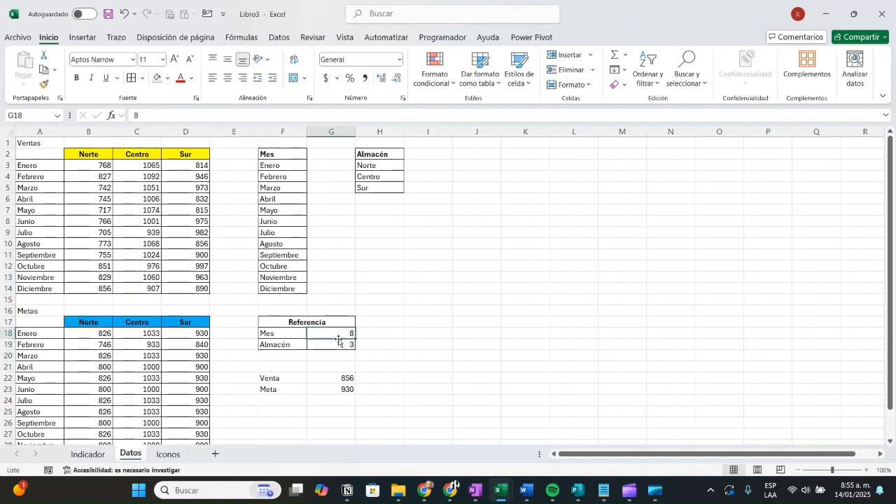
click(339, 343)
click(329, 378)
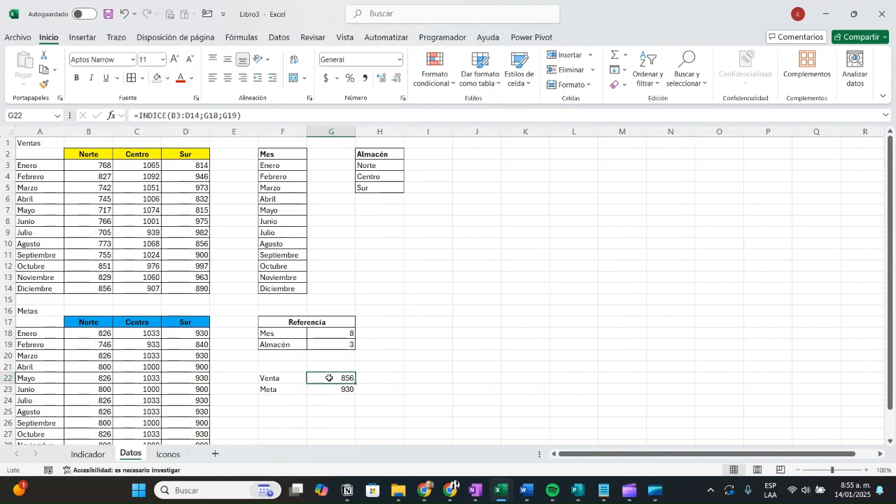
click(188, 242)
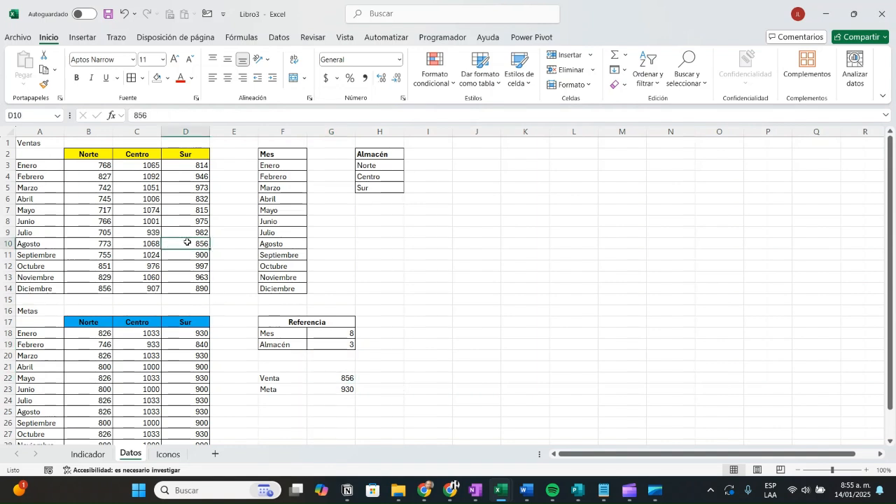
click(195, 413)
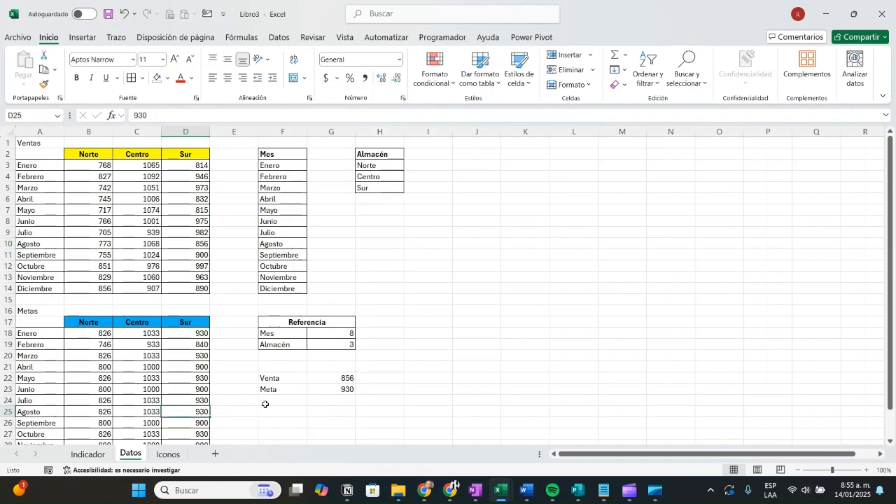
Apply borders to all cells in F22:G24 and add the label Cumplimiento in F24
drag(272, 378, 332, 398)
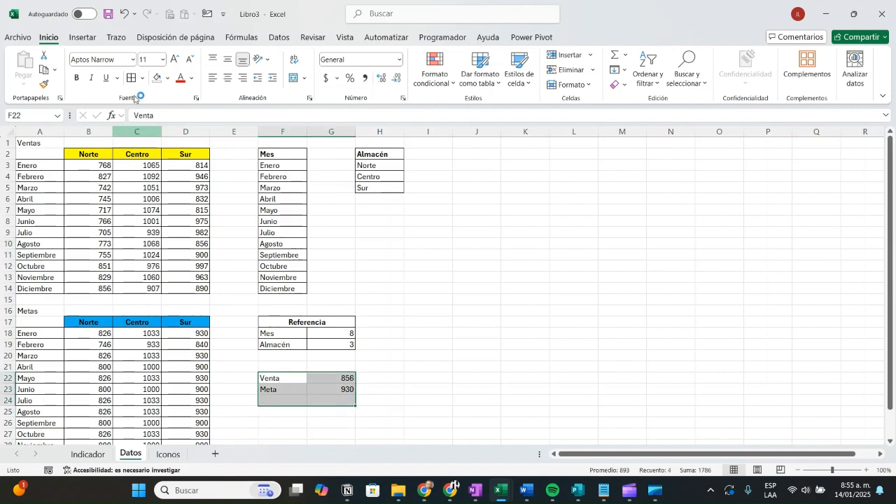
click(280, 403)
text(Cumplimien)
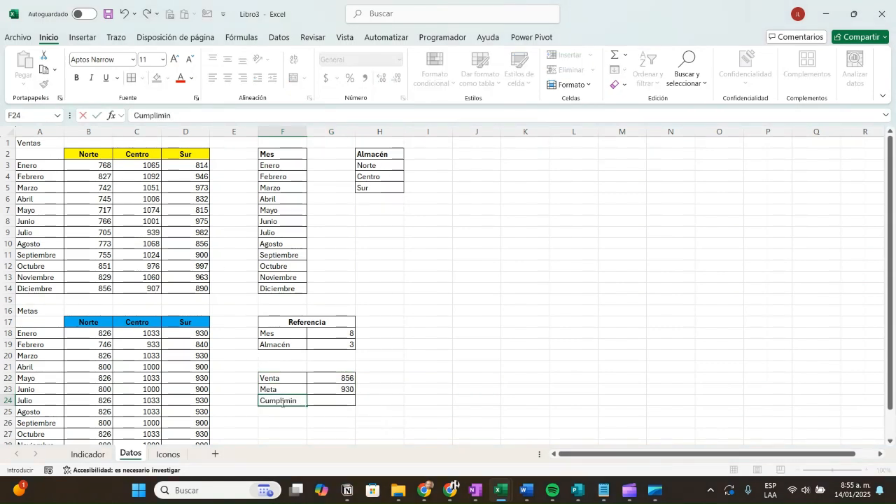
key(BackSpace)
text(ento)
key(Tab)
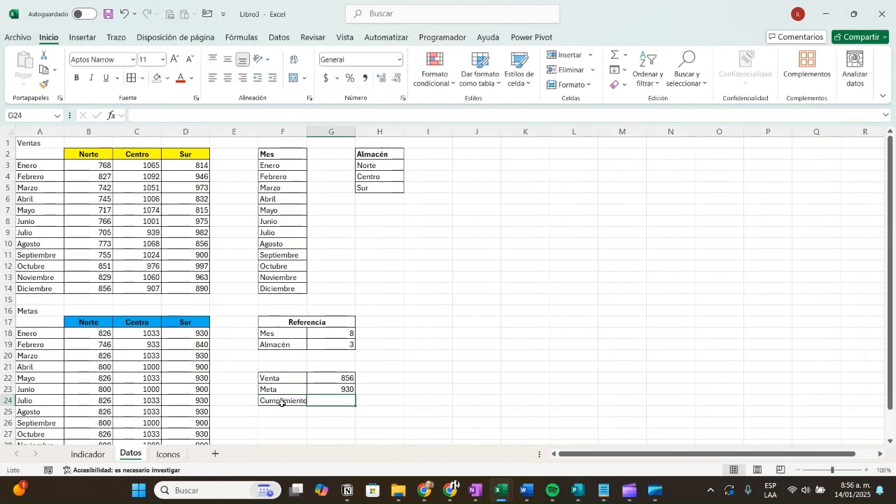
Enter =G22/G23 in G24 beside Cumplimiento and format it as a percentage with one decimal
text(=)
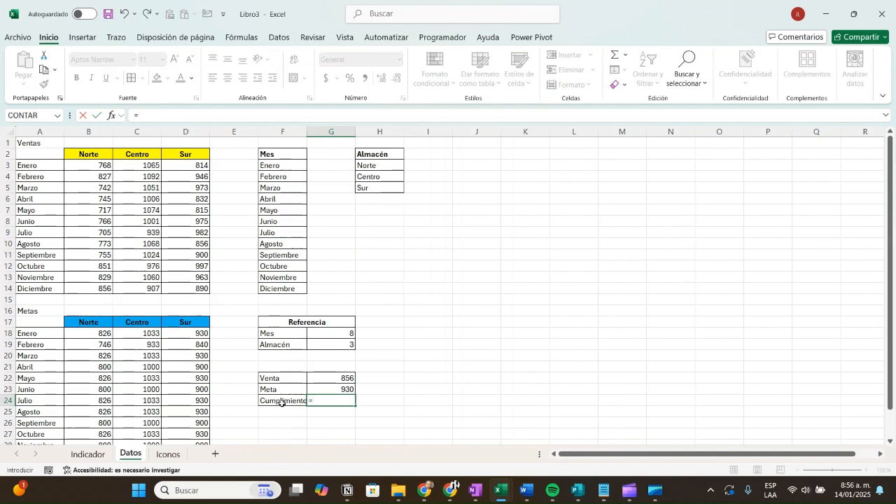
click(332, 378)
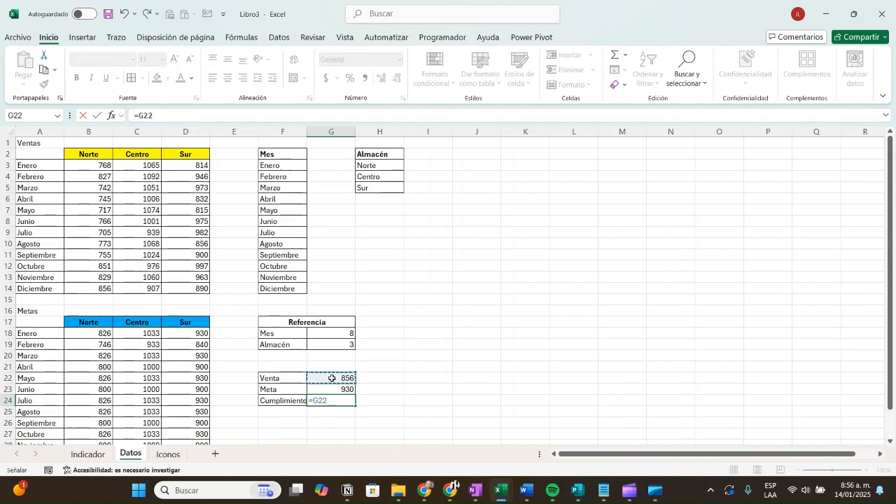
text(/)
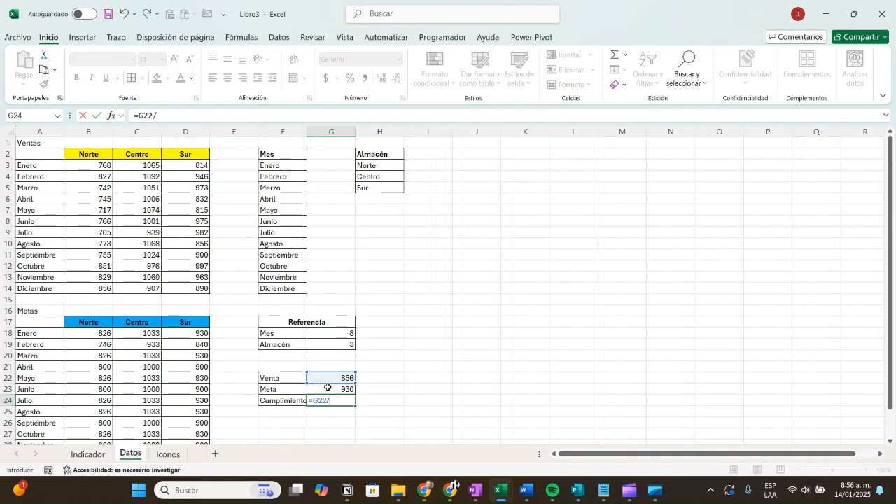
click(327, 387)
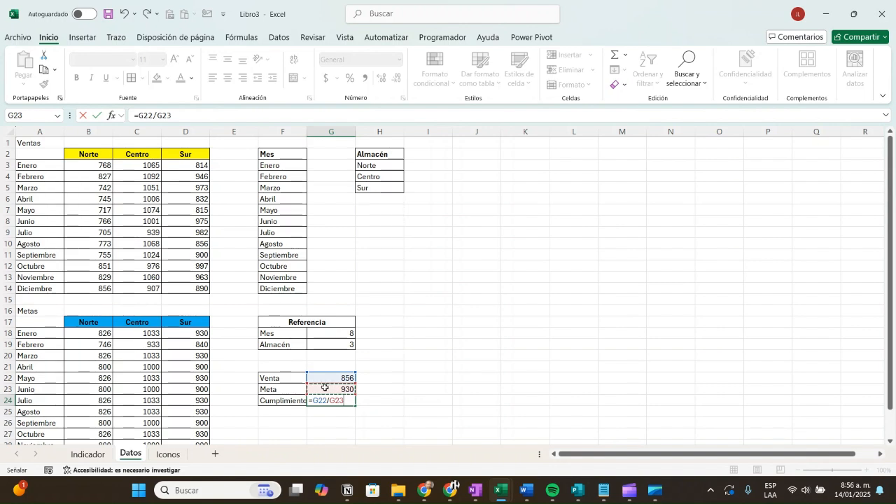
key(Return)
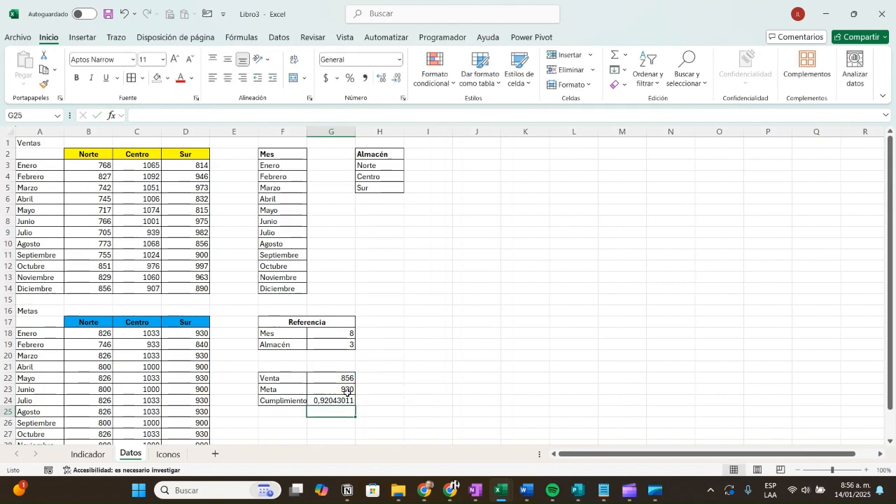
click(342, 402)
click(351, 78)
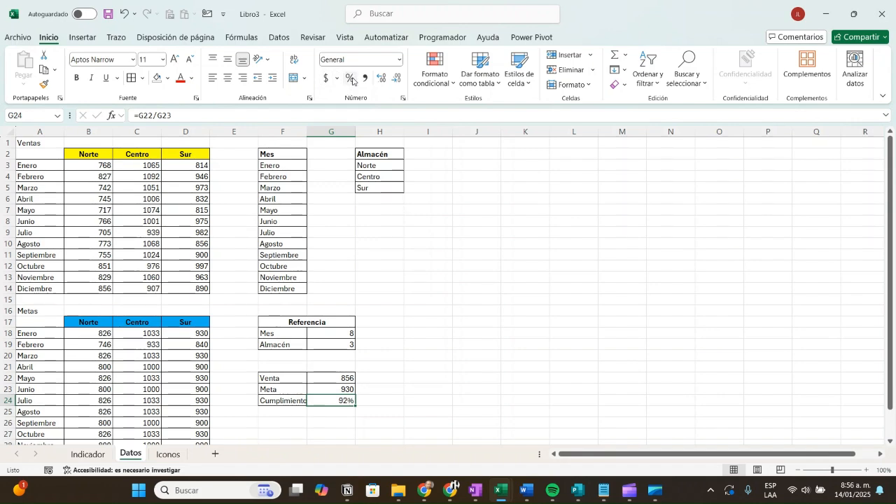
click(382, 78)
Choose Marzo and Centro in the Indicador combo boxes and check the Cumplimiento result on the Datos sheet
click(89, 455)
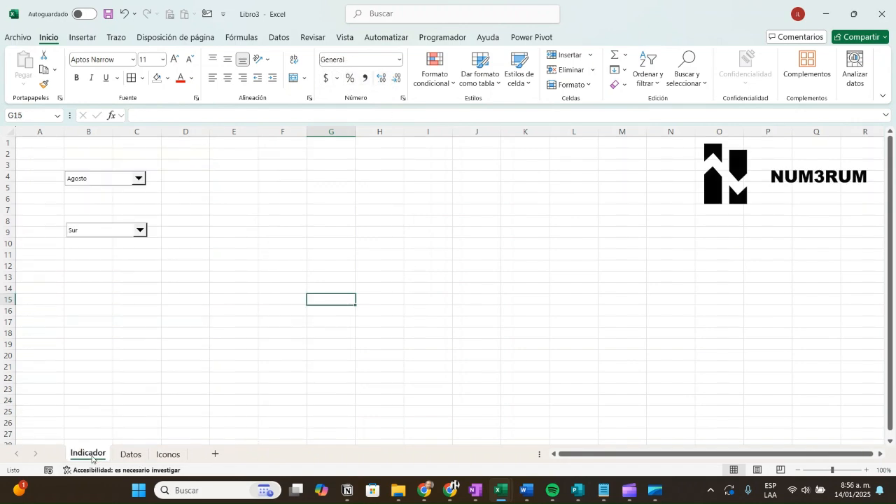
click(138, 178)
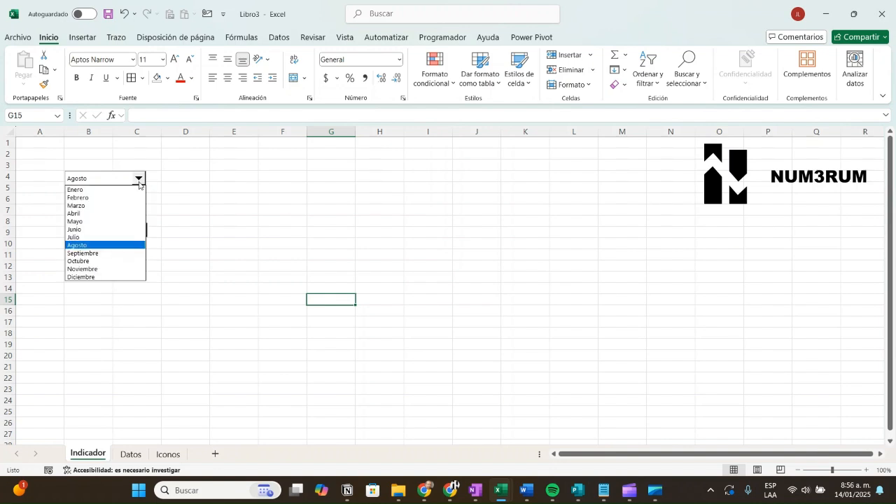
click(98, 208)
click(139, 230)
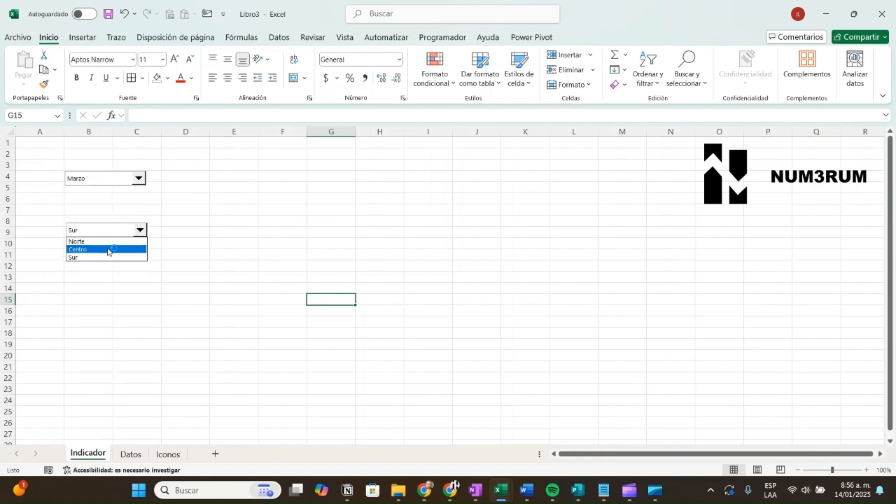
click(107, 249)
click(168, 454)
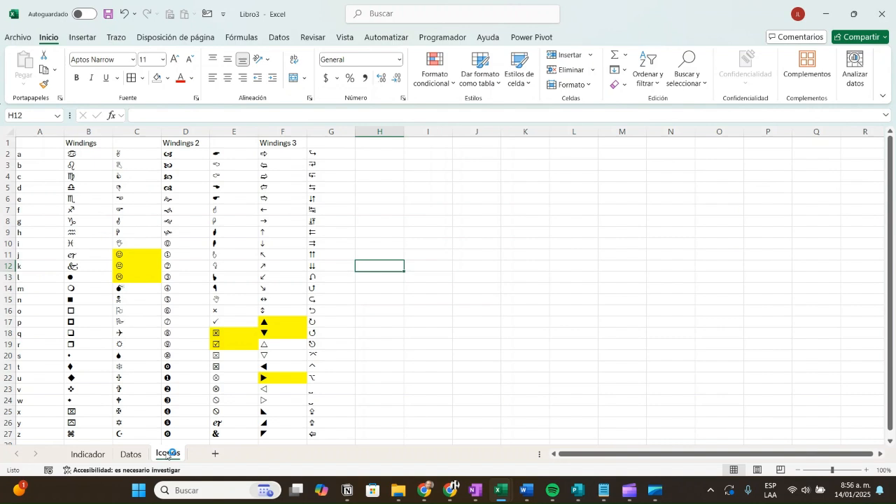
click(130, 454)
click(382, 399)
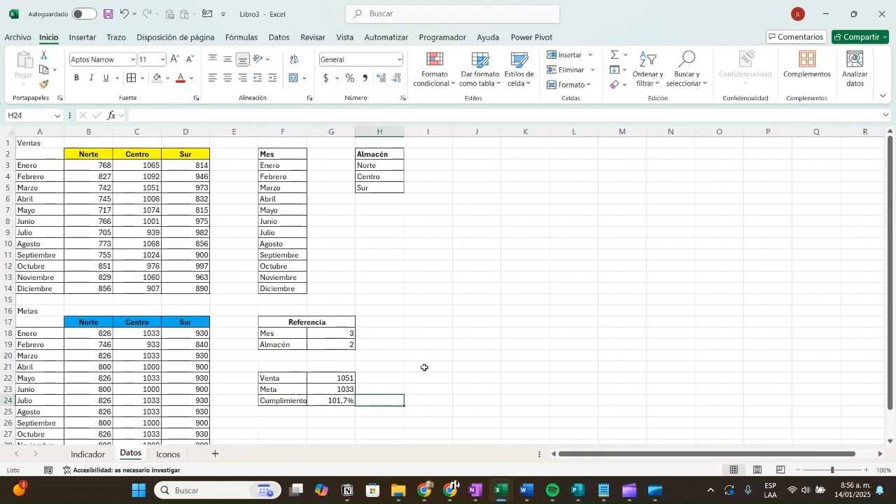
Add the label Mes anterior in F26, below the Cumplimiento row
click(322, 403)
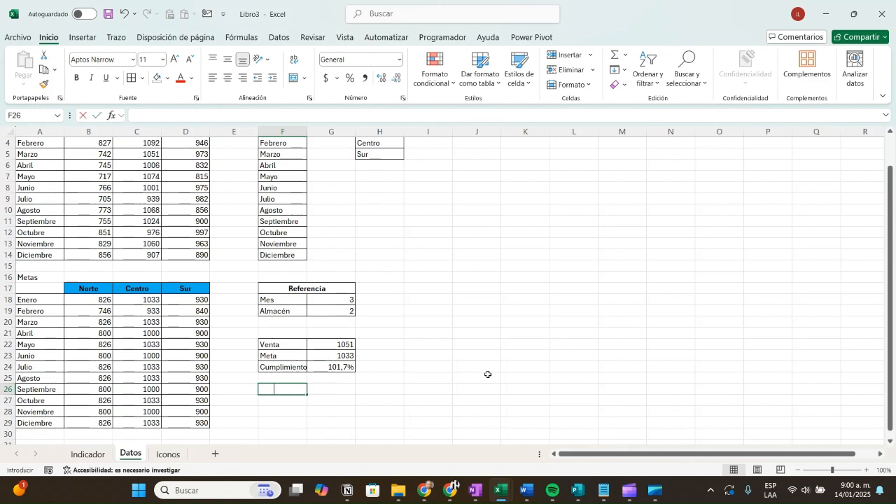
text(Mes anterior)
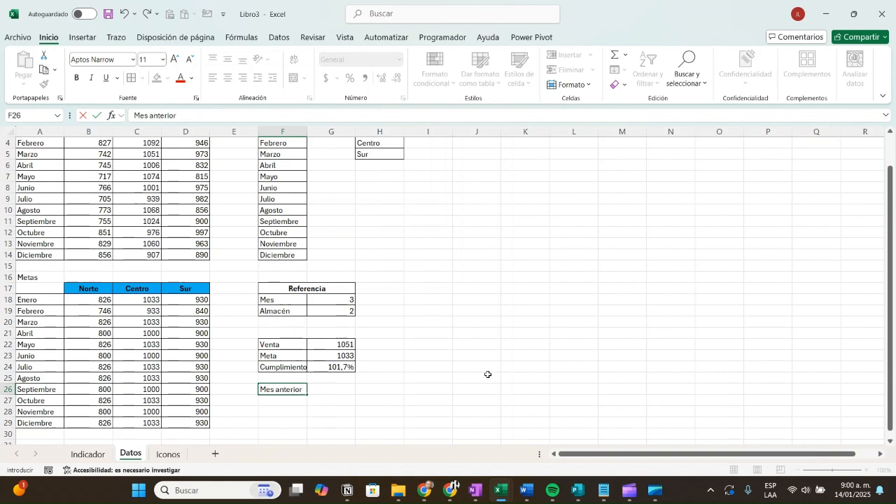
key(Return)
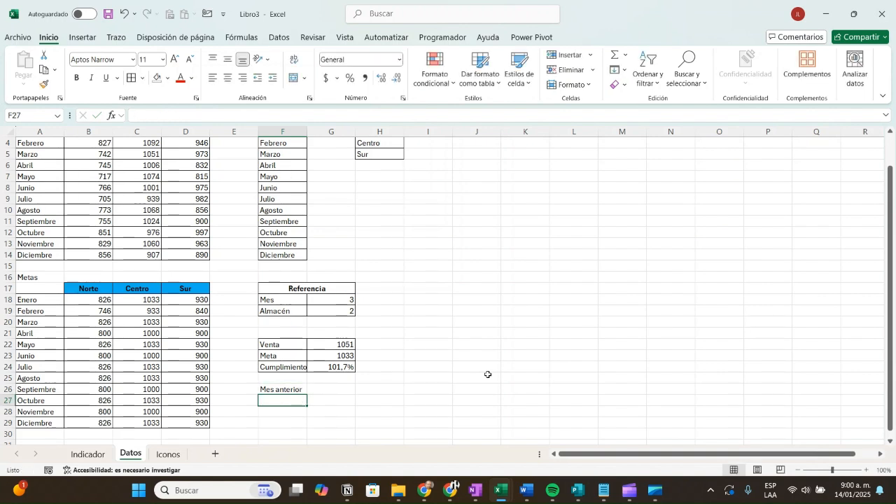
Enter =INDICE(B3:D14;G18-1;G19) in G26 to look up the previous month's sales for the chosen warehouse
key(Up)
key(Right)
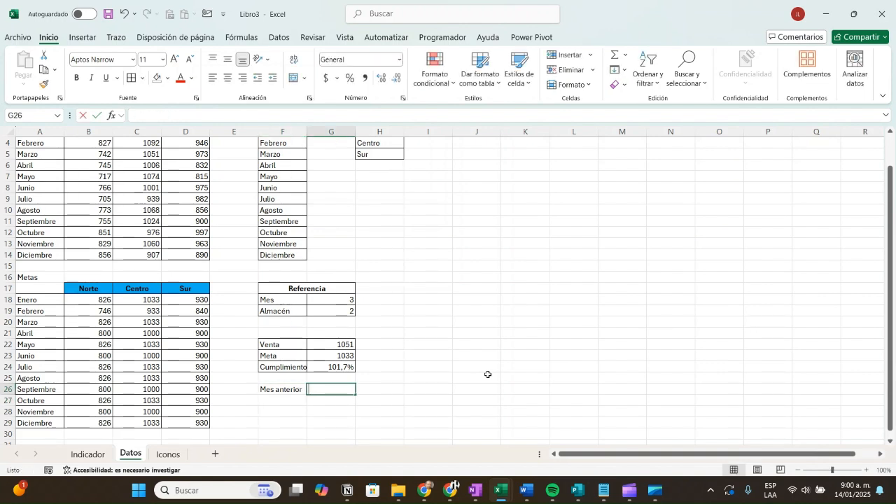
text(=indic)
key(Tab)
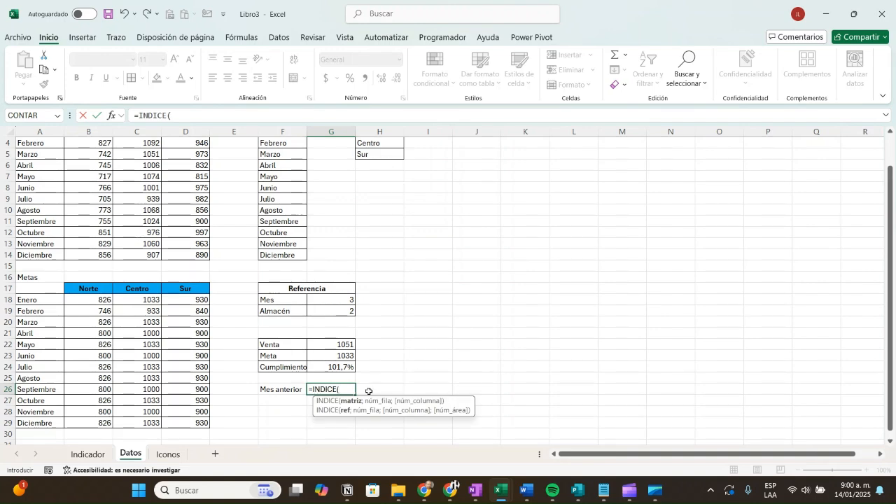
scroll(117, 272, up, 1)
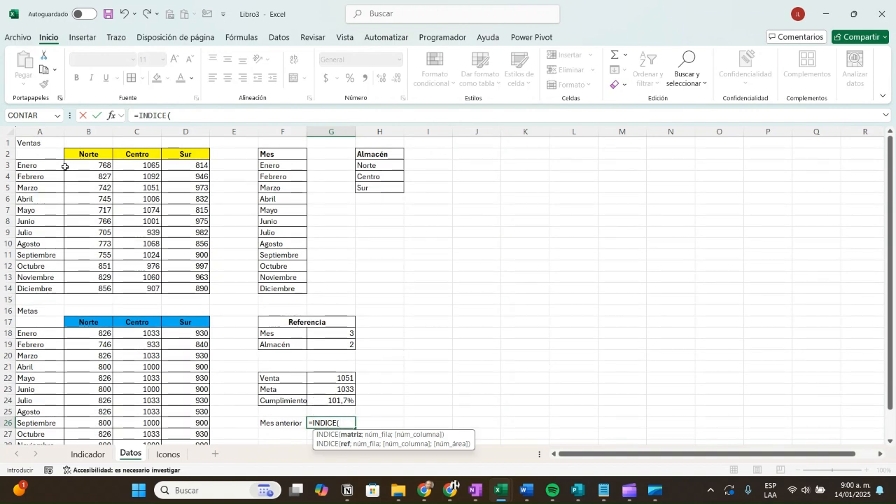
drag(64, 166, 191, 285)
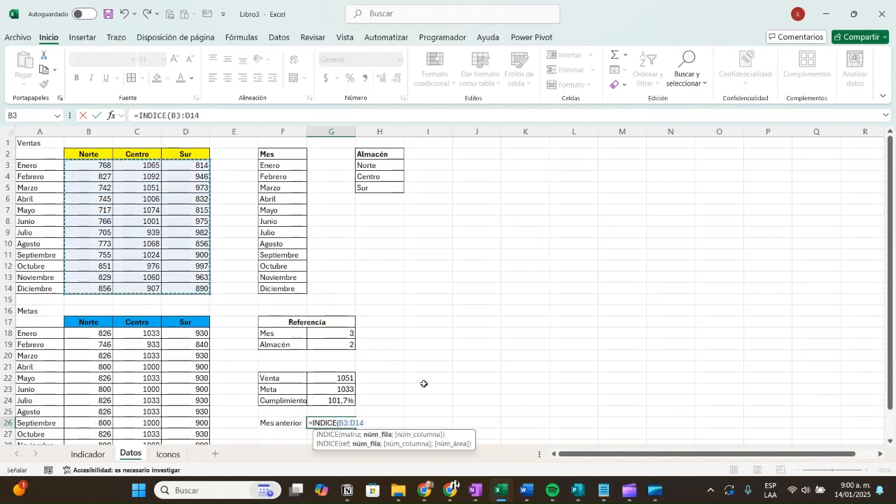
text(;)
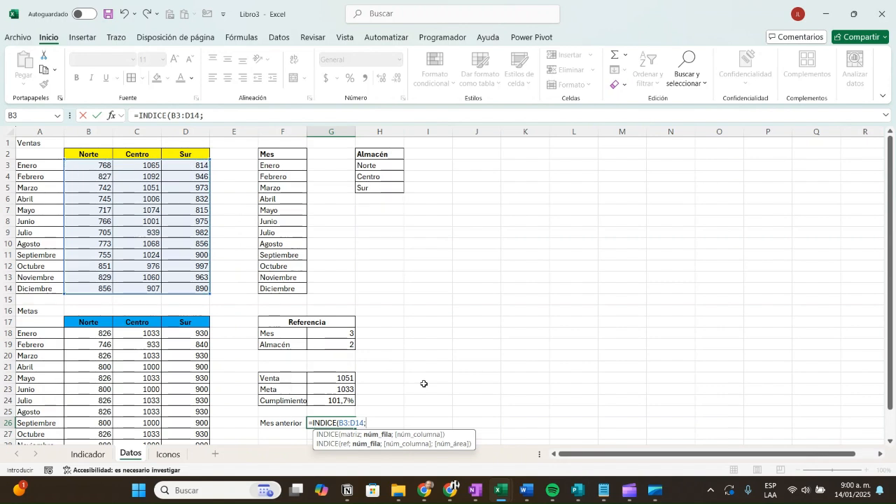
click(328, 333)
text(-1)
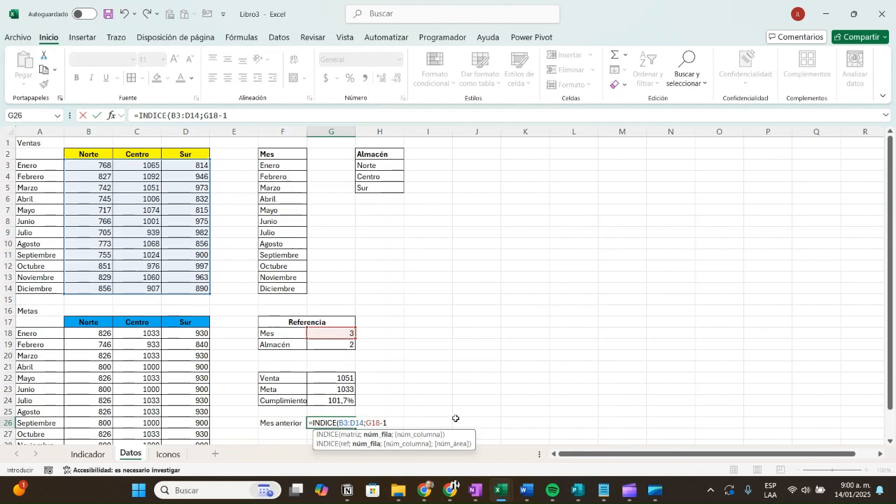
text(;)
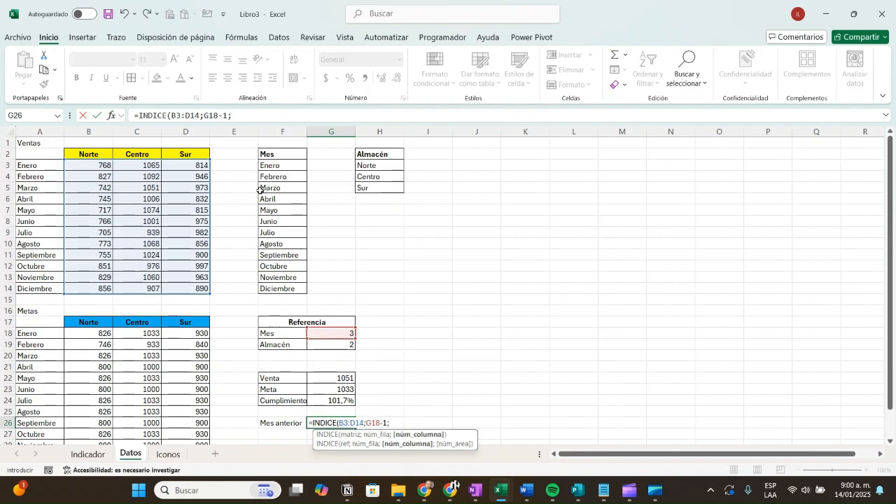
click(324, 346)
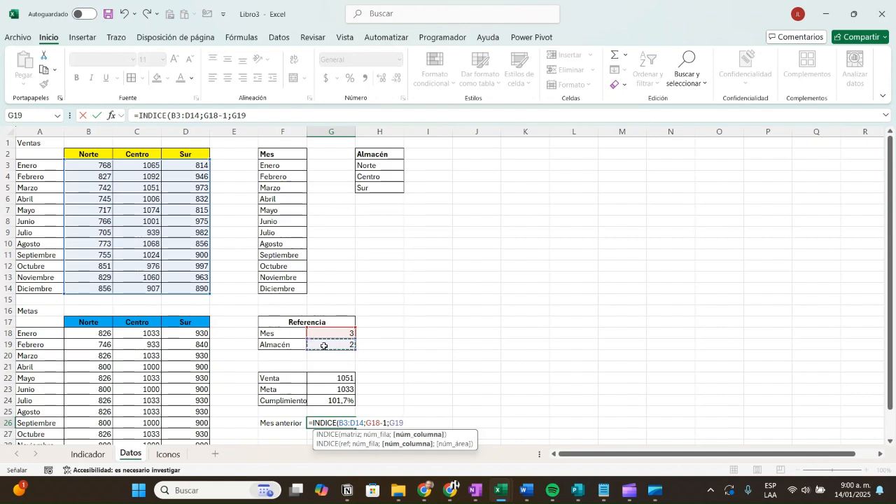
key(Return)
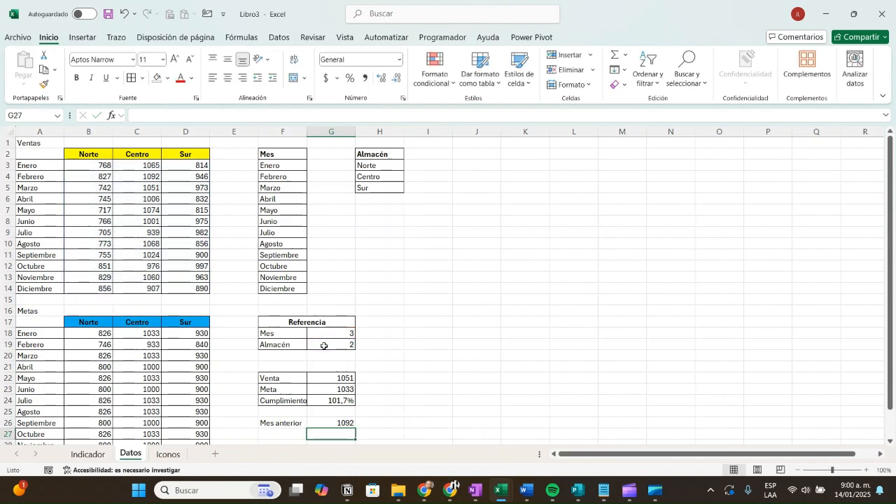
Compare the Mes anterior result with the Venta cell and return to the Indicador sheet
key(Up)
key(Up)
key(Up)
key(Up)
key(Up)
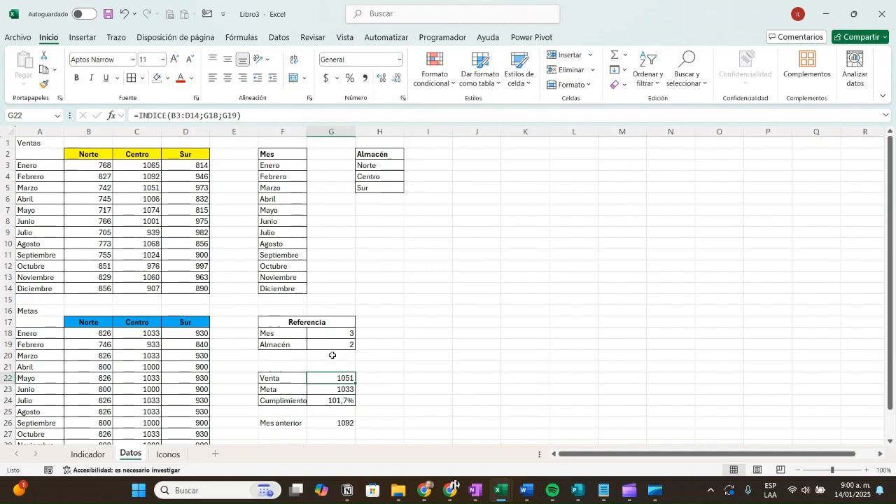
click(94, 454)
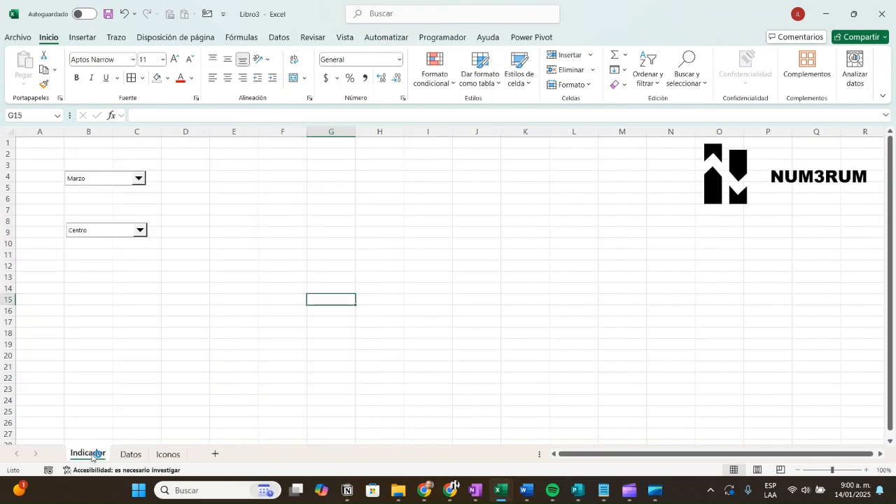
Choose Enero in the month combo box and examine the Mes anterior result on the Datos sheet
click(140, 179)
click(105, 189)
click(131, 455)
scroll(356, 406, down, 1)
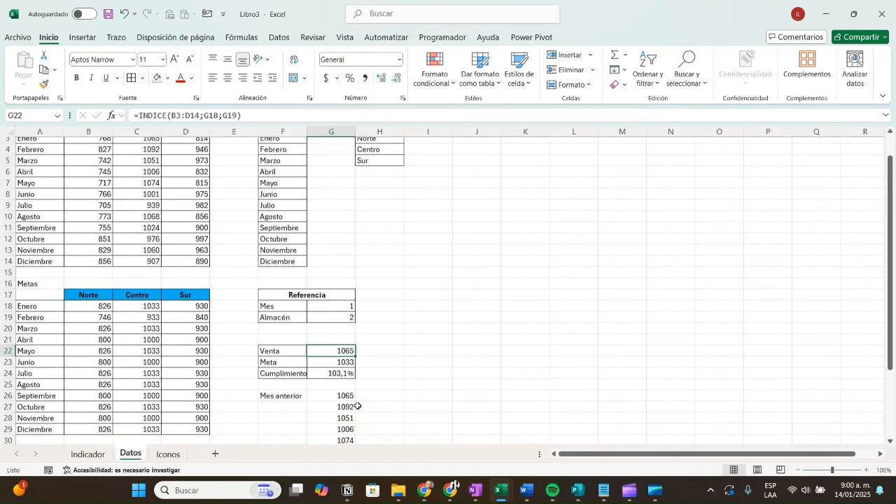
scroll(357, 406, down, 4)
scroll(357, 406, up, 3)
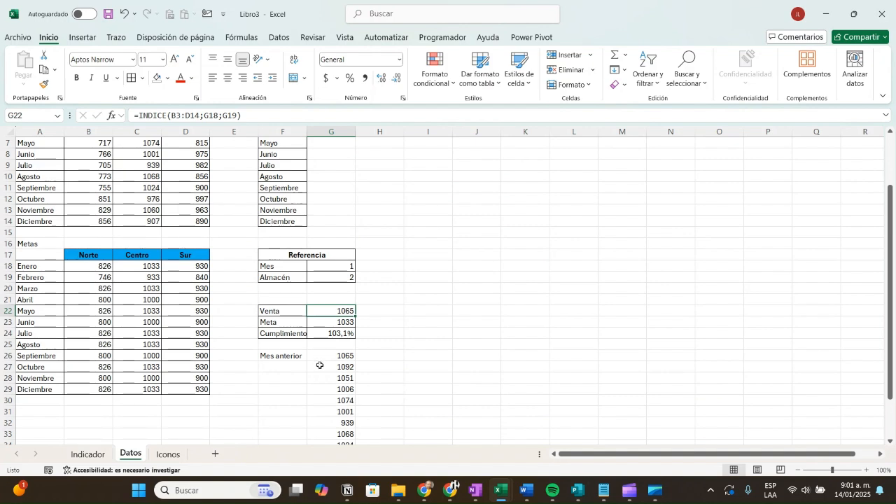
Choose Febrero in the Indicador month combo box and check Mes anterior on the Datos sheet again
click(96, 456)
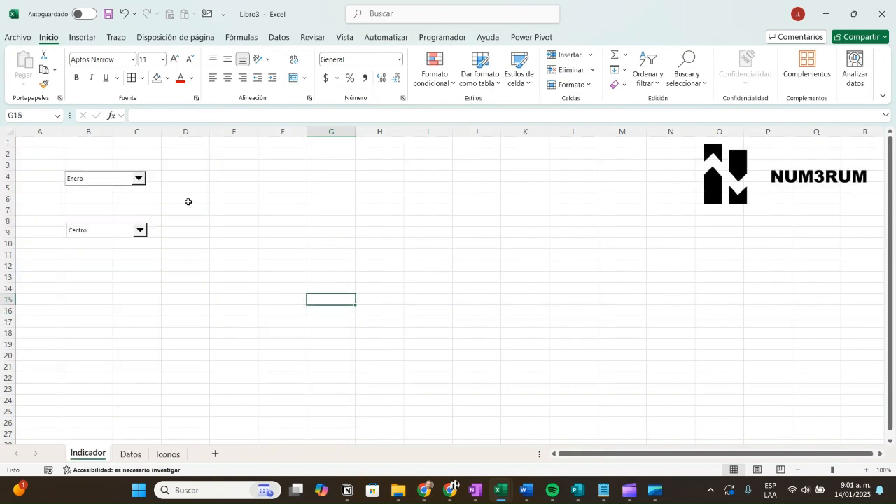
click(138, 178)
click(100, 198)
click(130, 454)
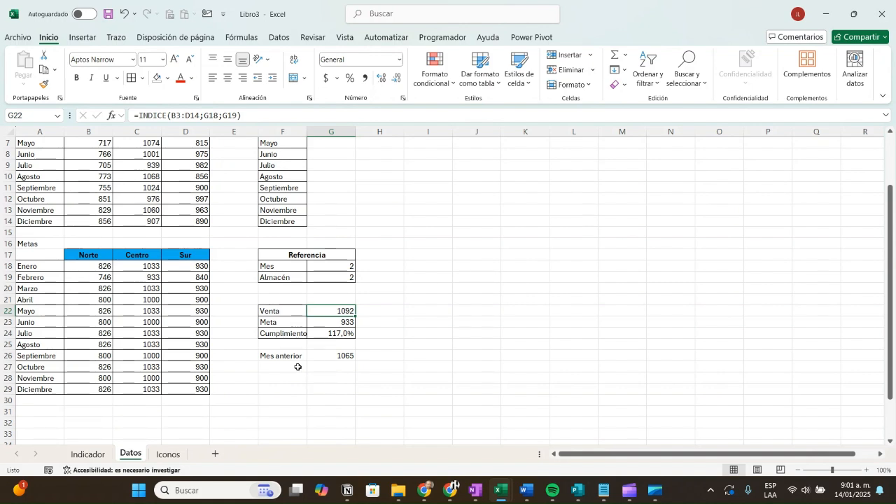
Add the label Variación in F27, below Mes anterior
text(Variación)
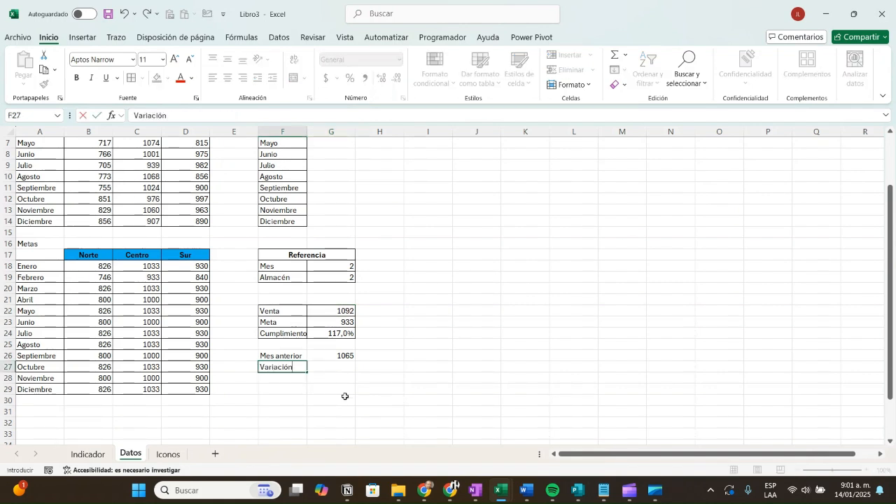
key(Return)
key(Up)
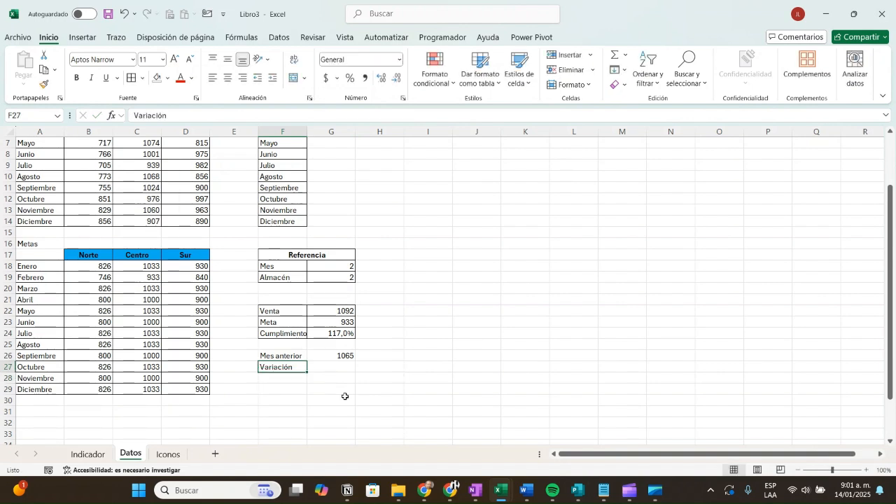
Enter =SI(G26<G22;"Mejoro";"Empeoro") in G27 to compare the previous month's sales with the current sales
key(Right)
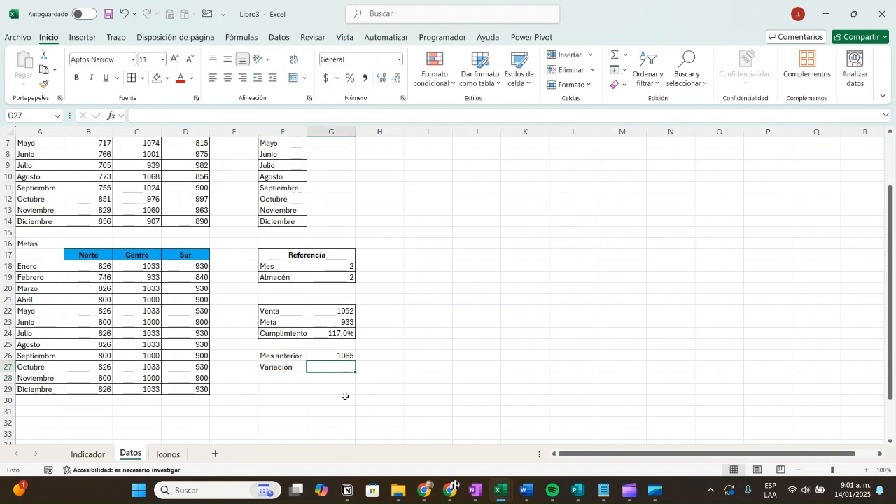
text(=s)
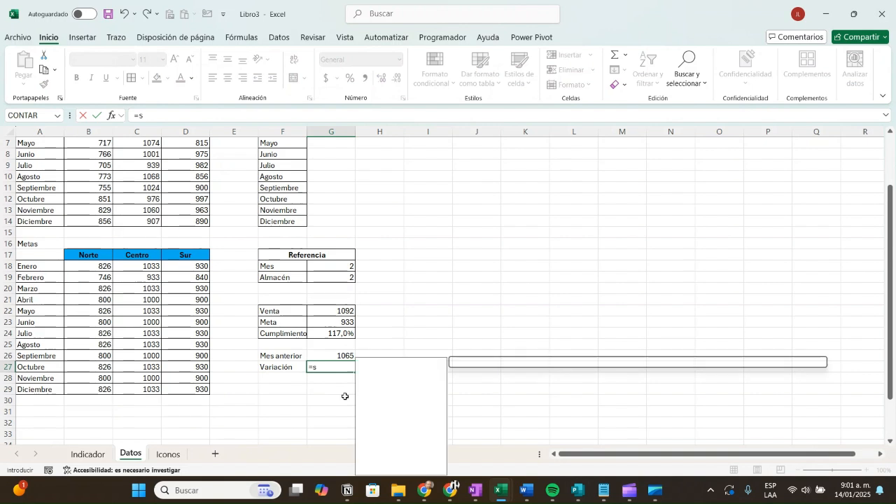
text(i()
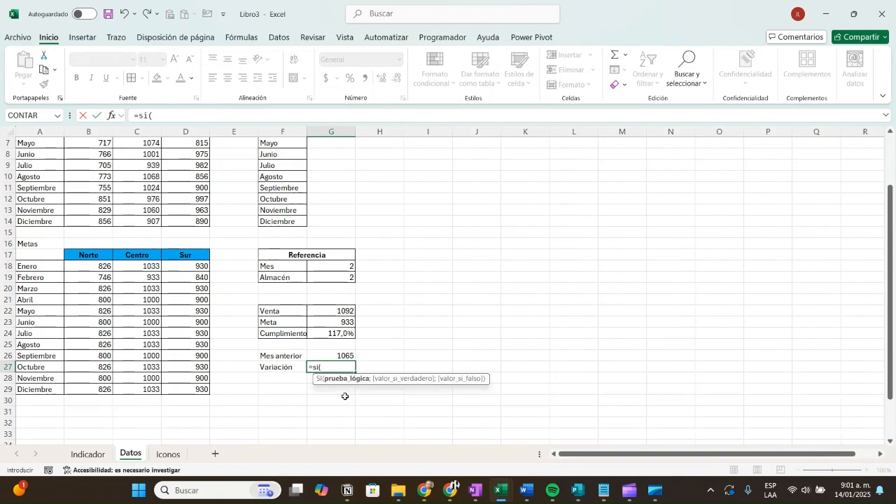
click(345, 355)
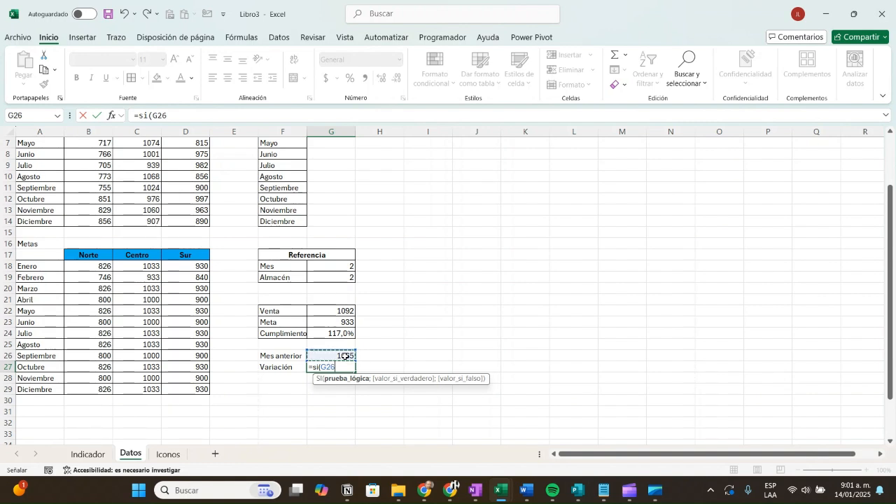
text(<)
click(331, 309)
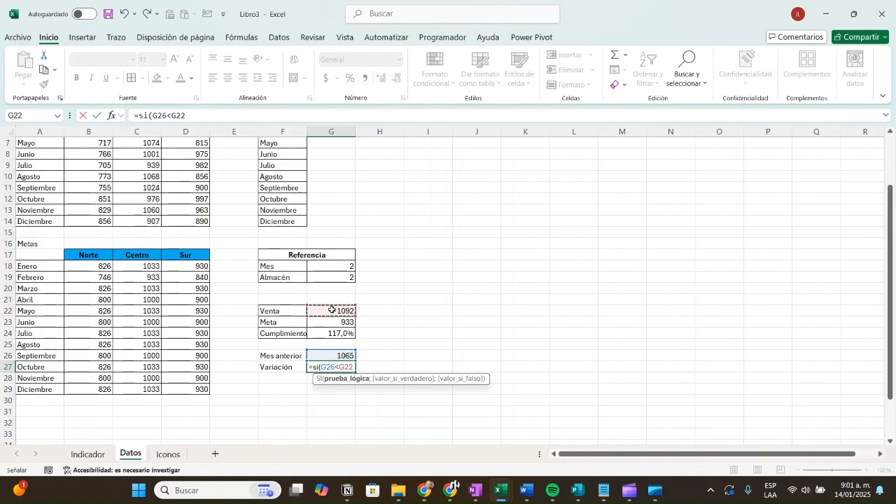
text(;"M)
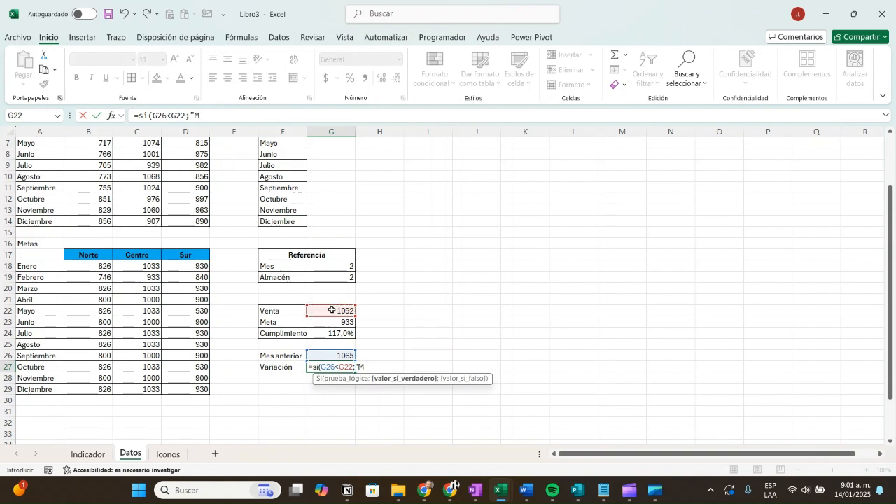
text(ejoro)
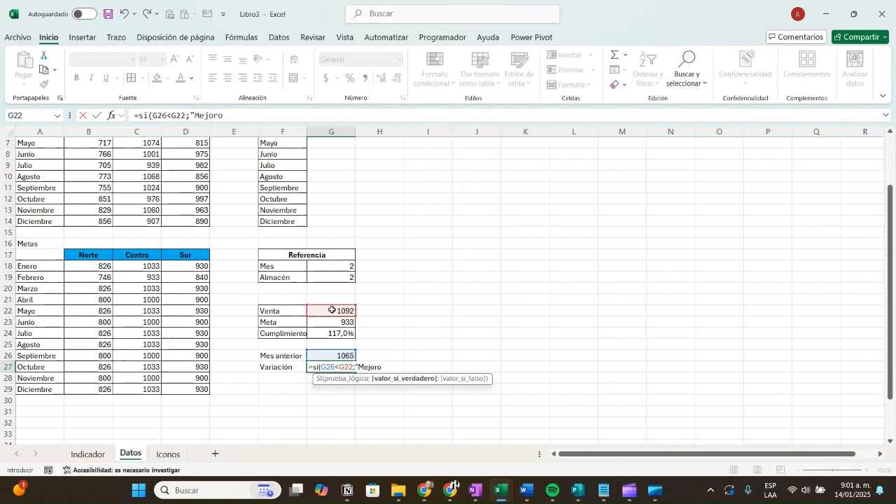
text(";)
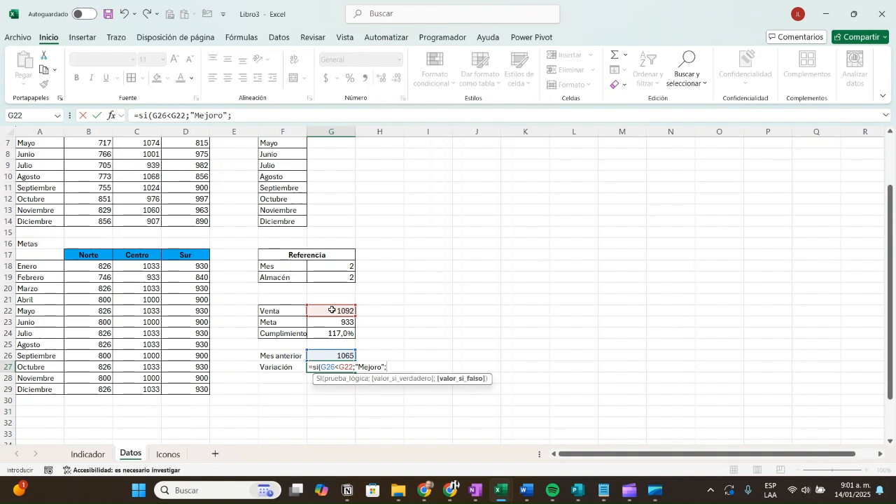
text("Em)
key(BackSpace)
key(BackSpace)
text())
key(Return)
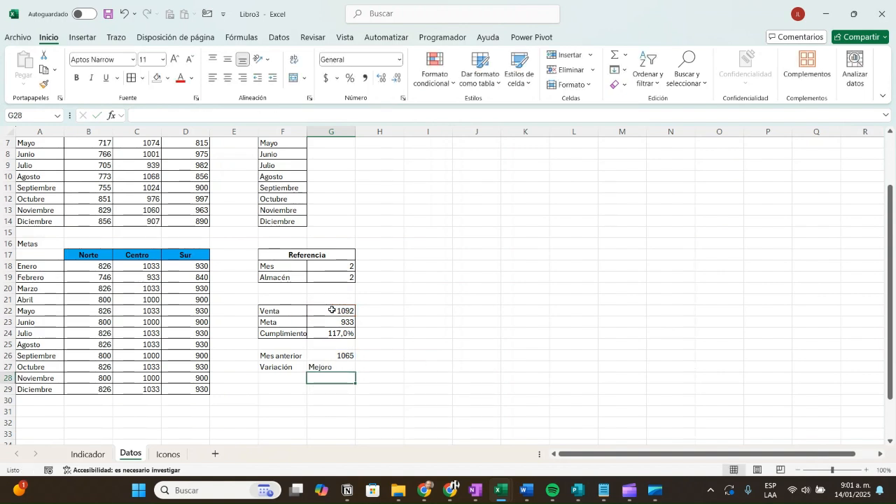
key(Up)
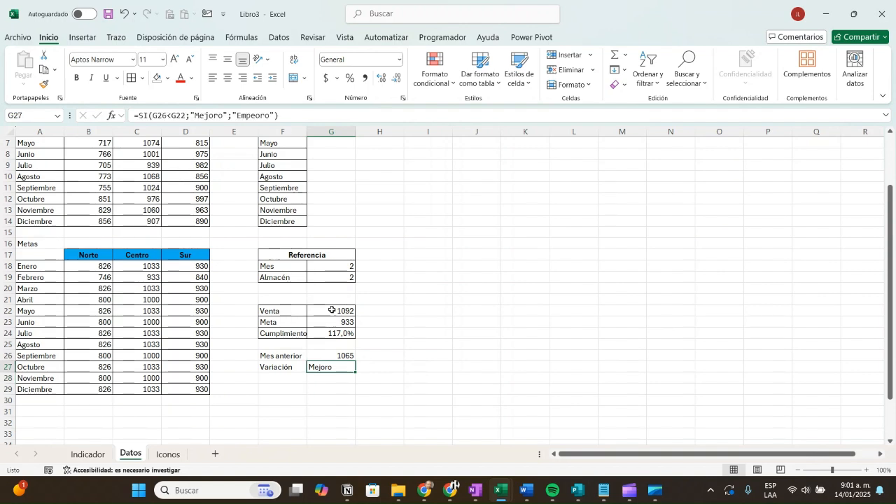
Review the Mes anterior and Venta cells, choose Octubre in the Indicador month combo box, and check the Variación result on Datos
click(327, 356)
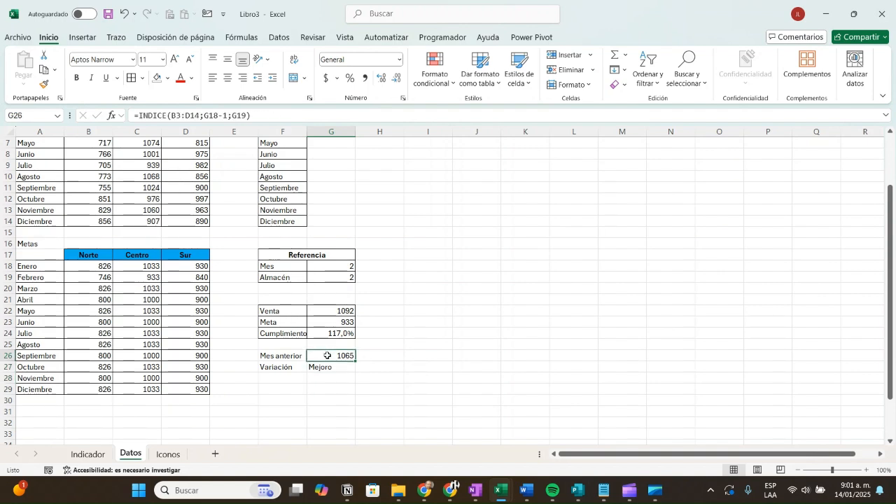
click(335, 312)
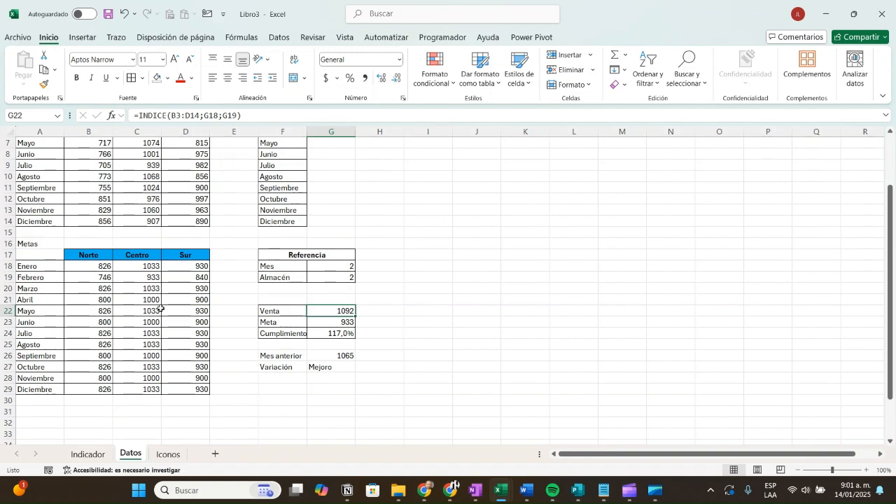
scroll(162, 348, up, 1)
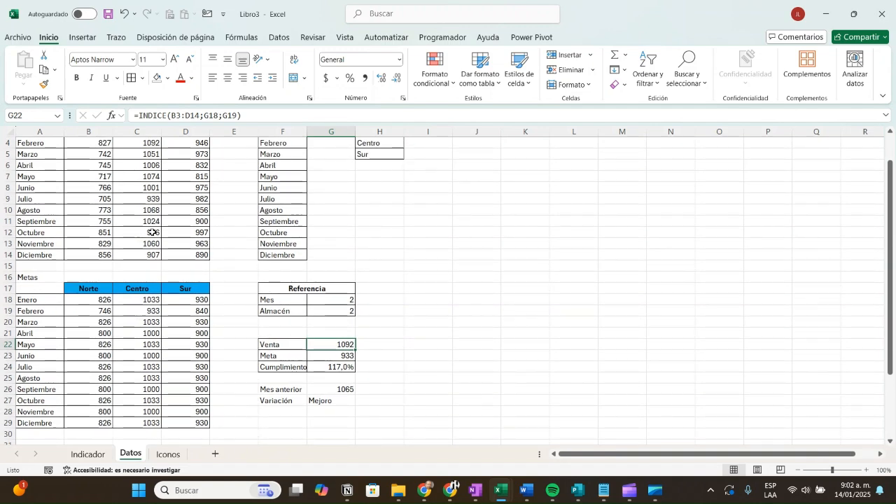
click(90, 454)
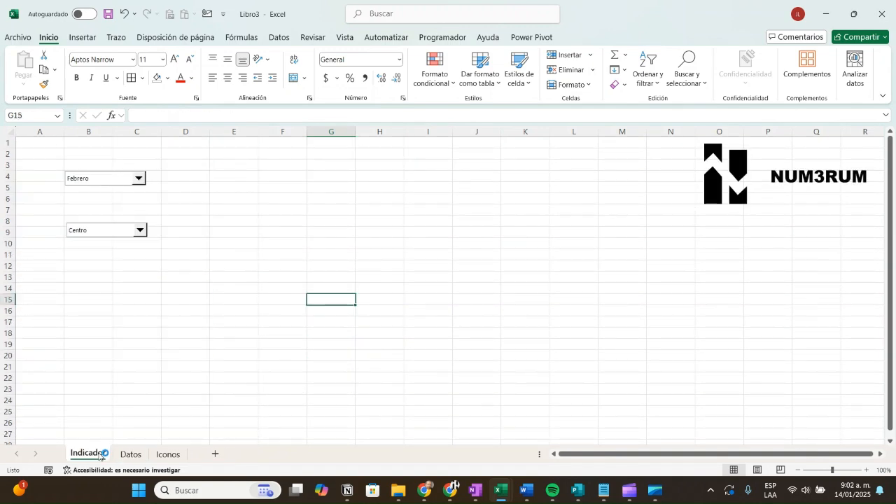
click(138, 179)
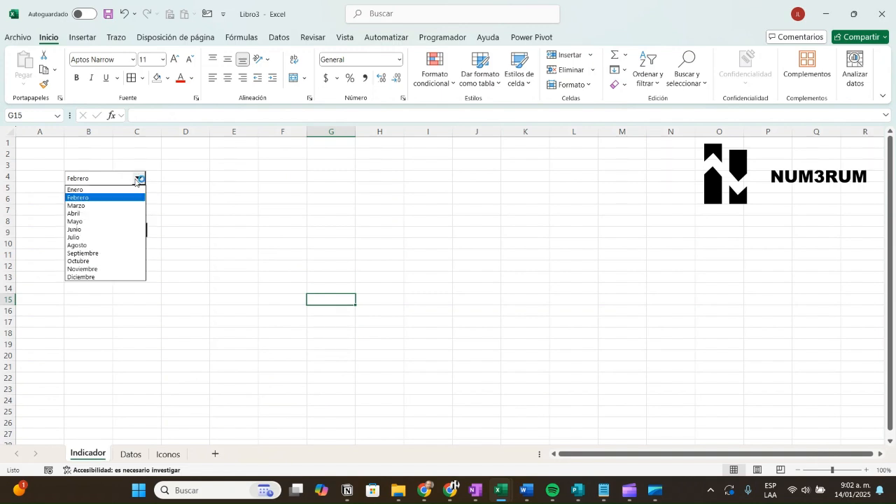
click(85, 261)
click(131, 455)
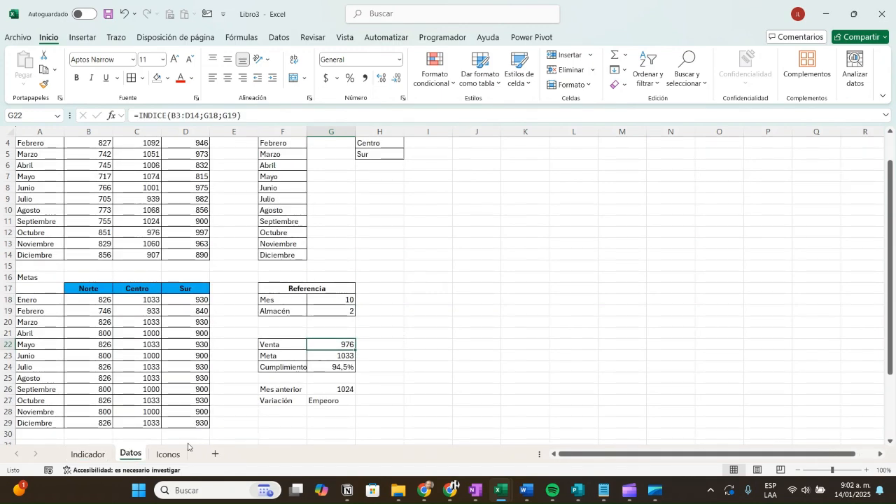
click(329, 402)
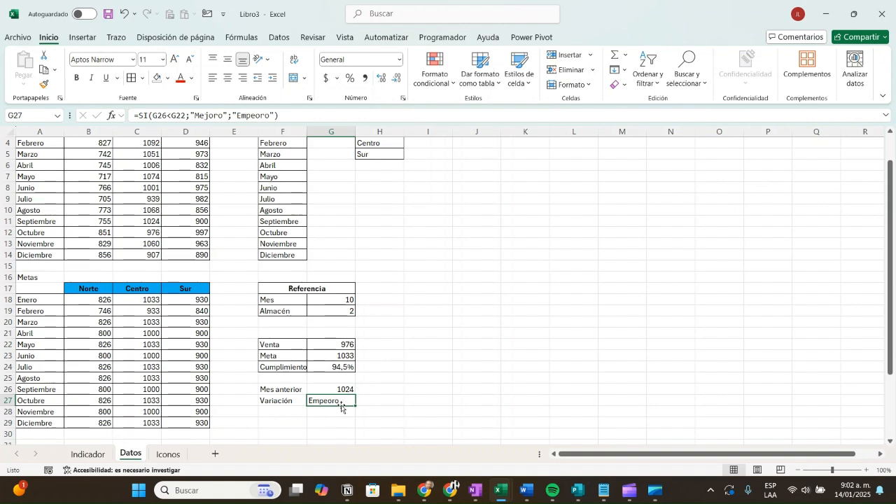
Enter the sample letter A in J3 of the Iconos sheet
click(168, 455)
click(562, 264)
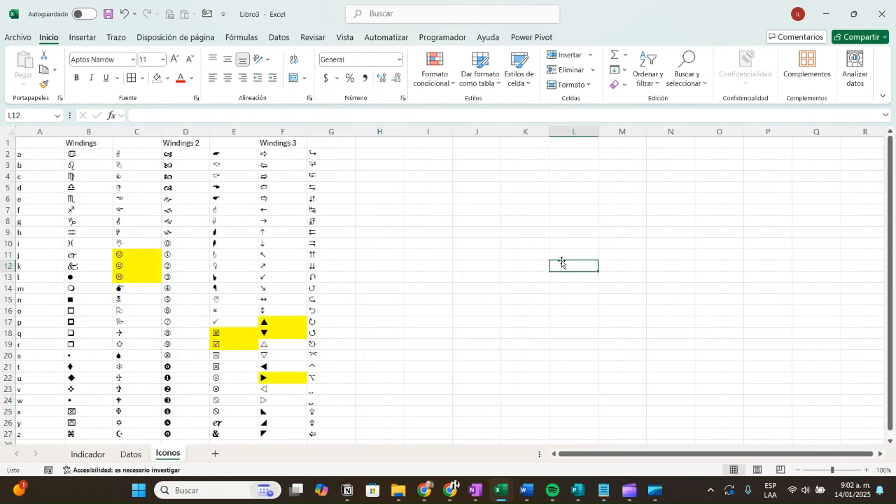
click(475, 165)
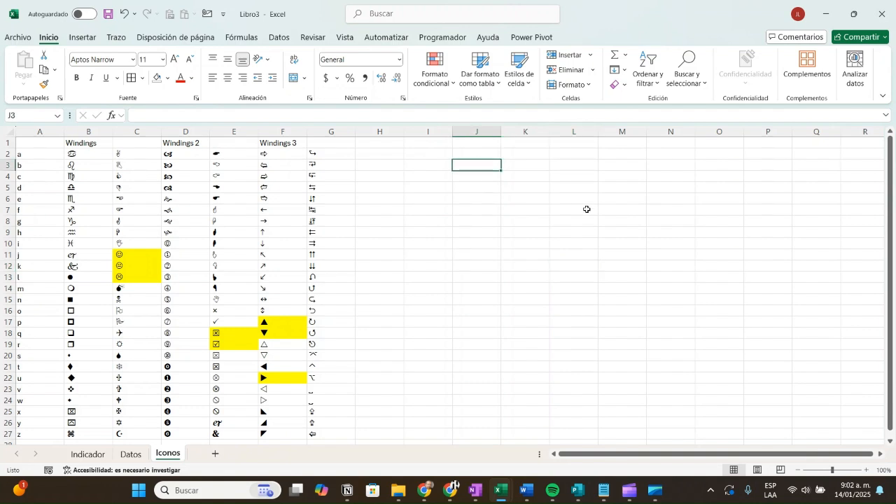
text(A)
key(Return)
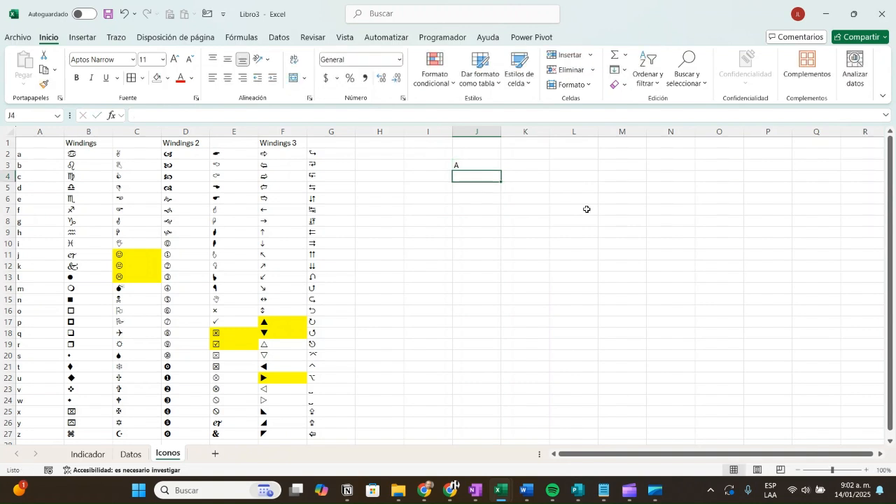
key(Up)
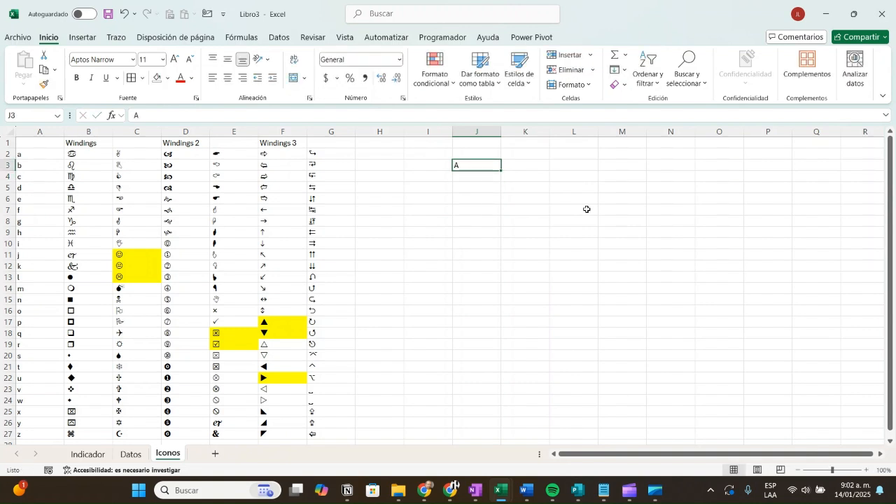
Try the alarm clock font on the sample letter in J3, and switch it to Amasis MT Pro Black
click(133, 59)
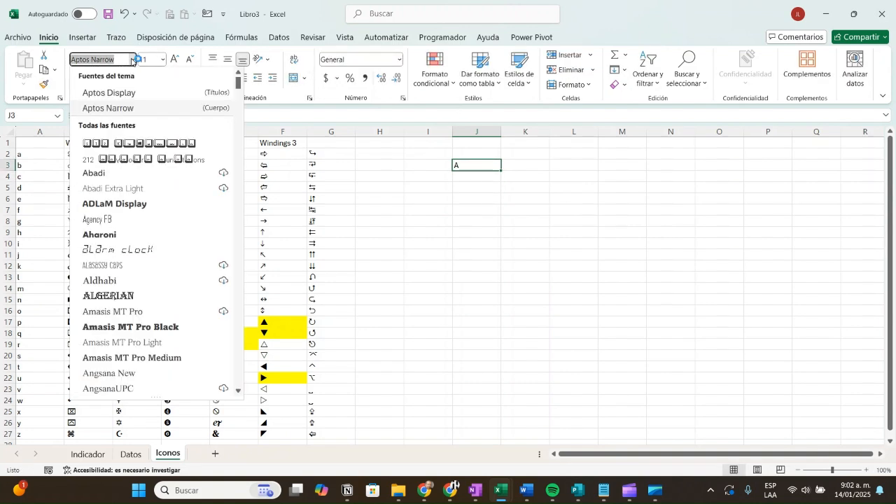
click(101, 250)
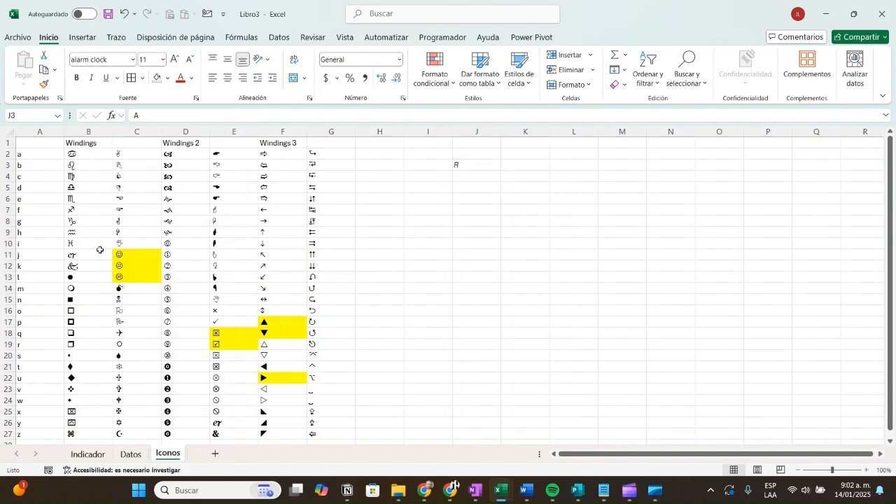
click(133, 60)
click(122, 327)
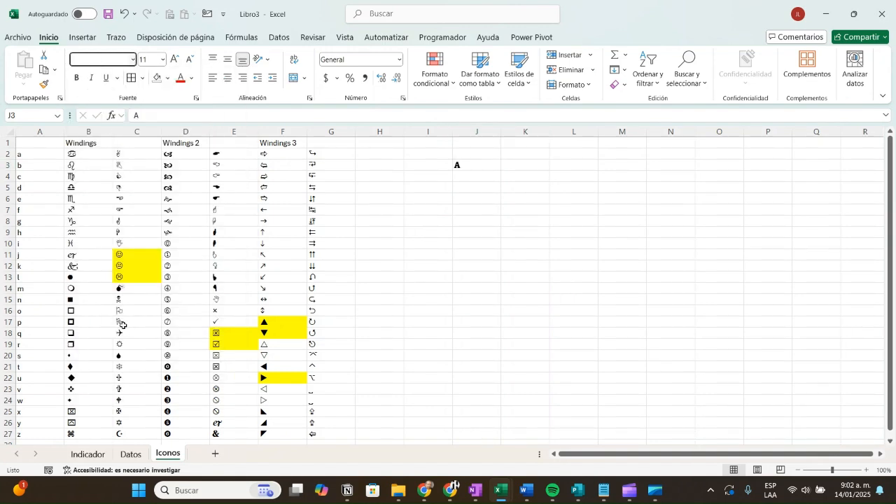
Preview the Wingdings font on the letter in J3 without applying it
click(133, 60)
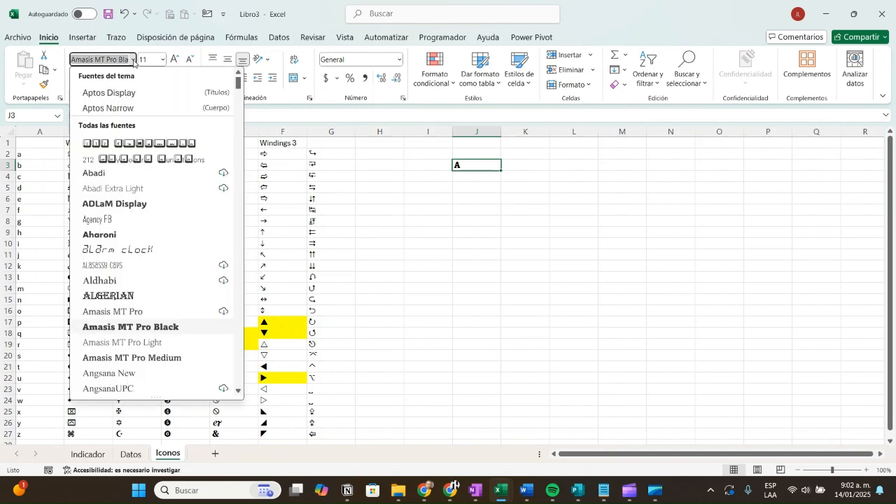
drag(239, 86, 236, 385)
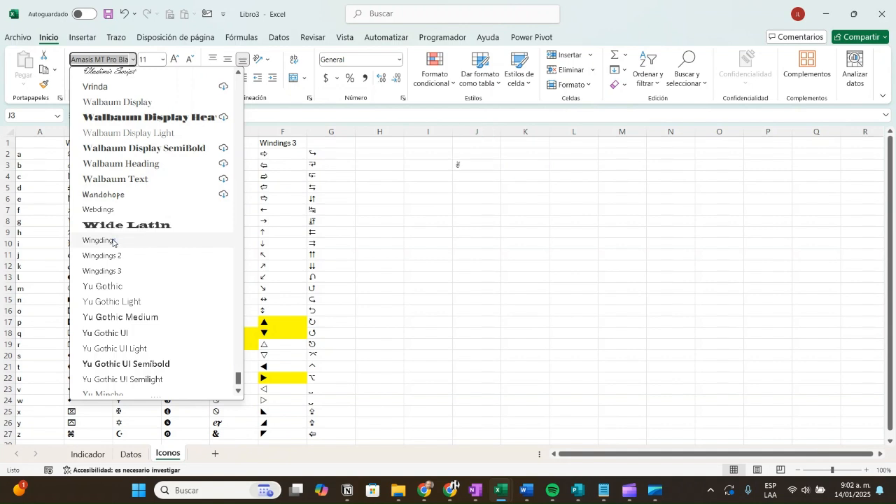
click(440, 311)
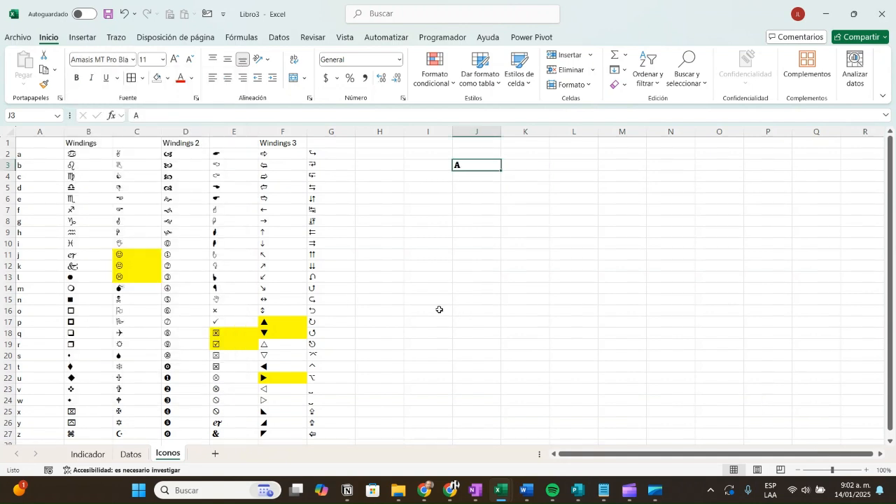
Examine the symbols that each letter gives in the Wingdings and Wingdings 2 columns of the Iconos sheet
click(86, 156)
click(129, 155)
drag(40, 166, 39, 288)
click(188, 151)
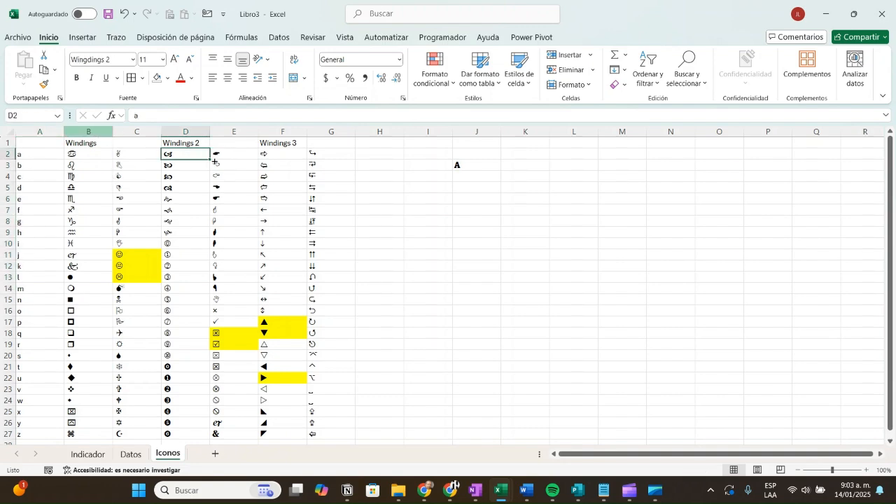
click(866, 471)
click(866, 471)
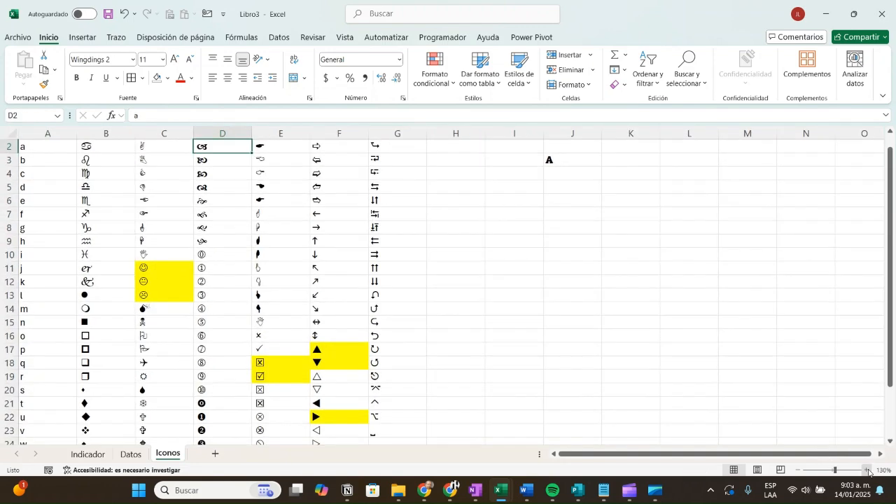
Enter the sample letter J in cell I6 of the Iconos sheet
click(865, 471)
click(866, 471)
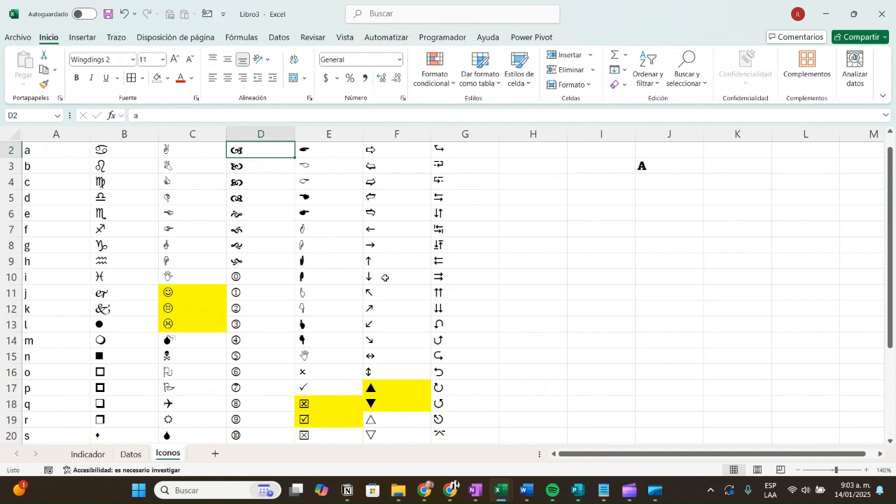
scroll(114, 249, up, 1)
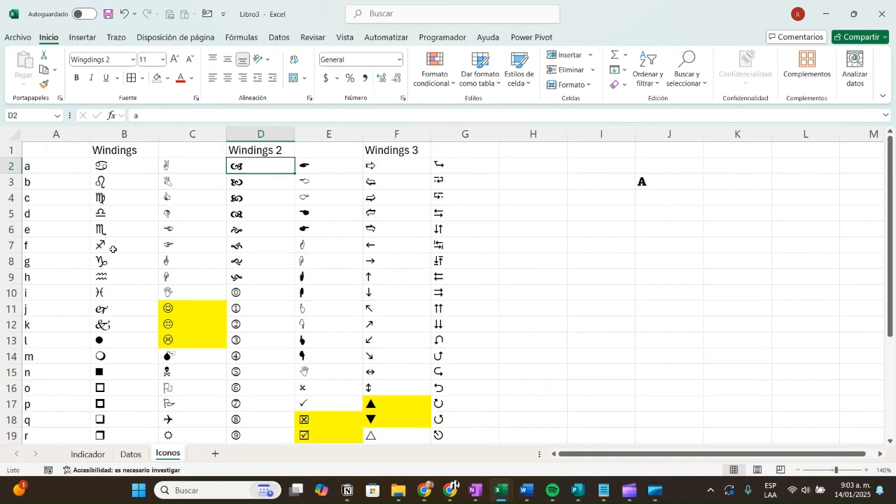
click(53, 313)
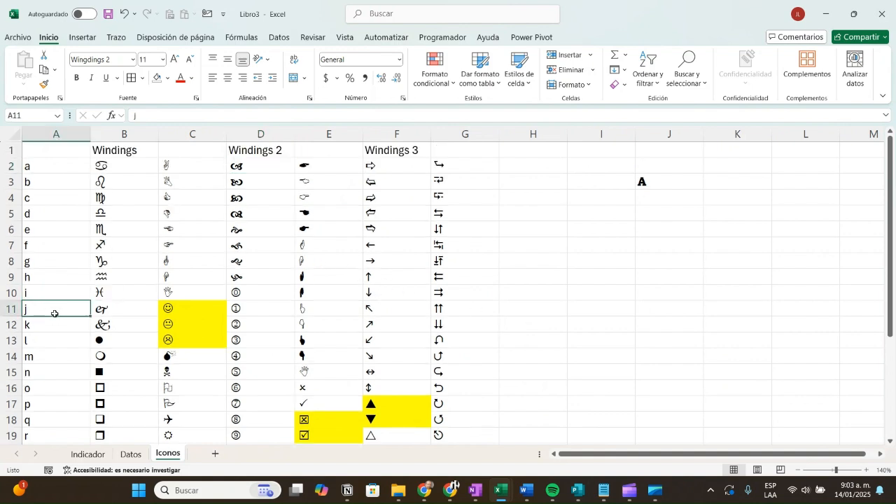
click(194, 313)
click(618, 231)
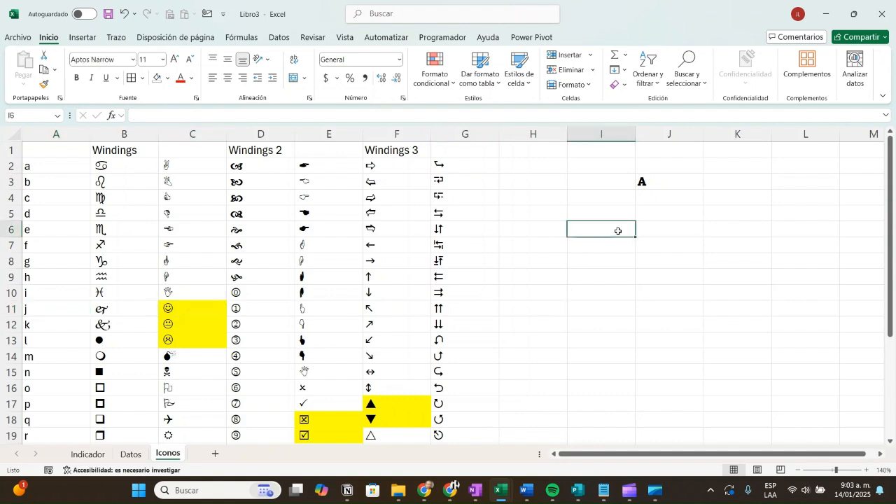
text(J)
key(Return)
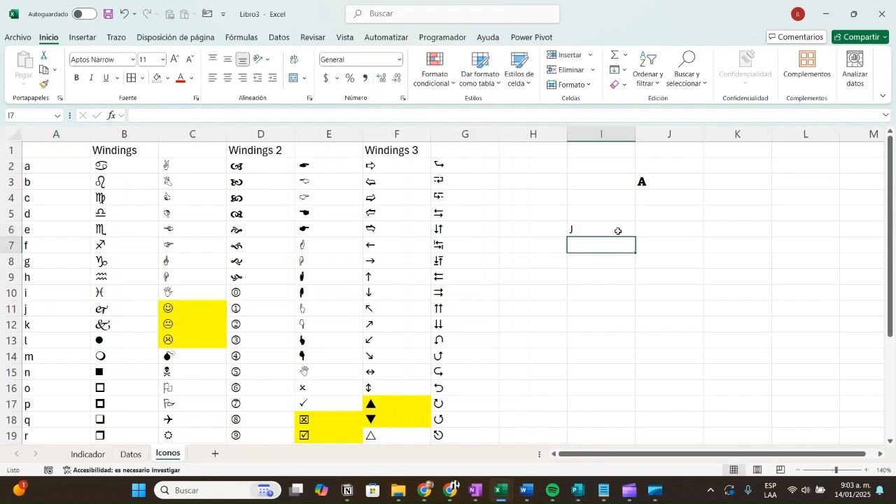
Apply the Wingdings font to the sample letter in I6
click(618, 231)
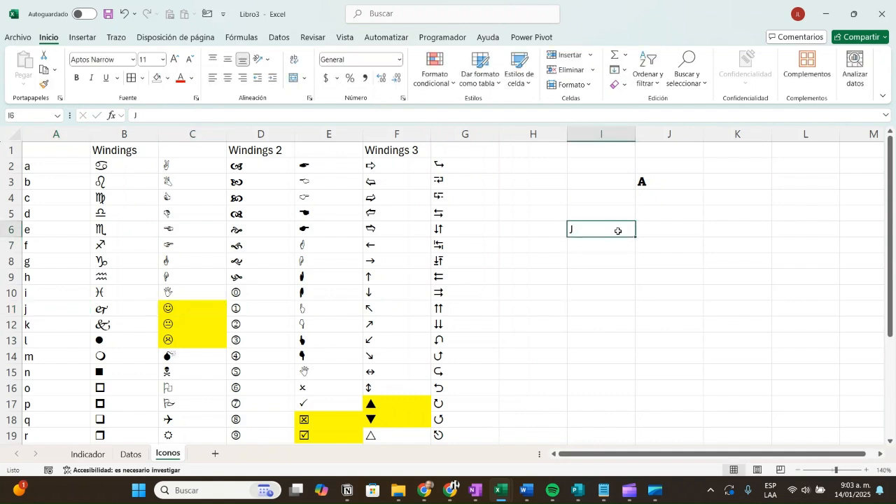
click(134, 60)
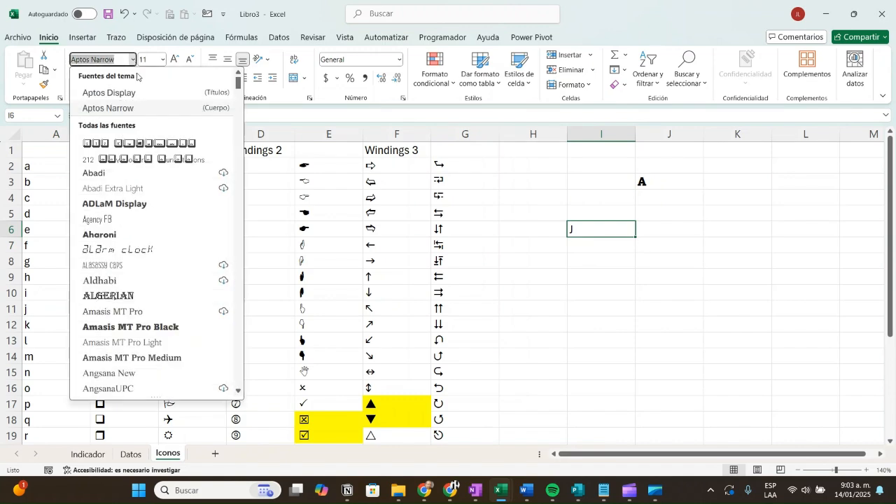
scroll(236, 114, down, 3)
drag(238, 88, 239, 380)
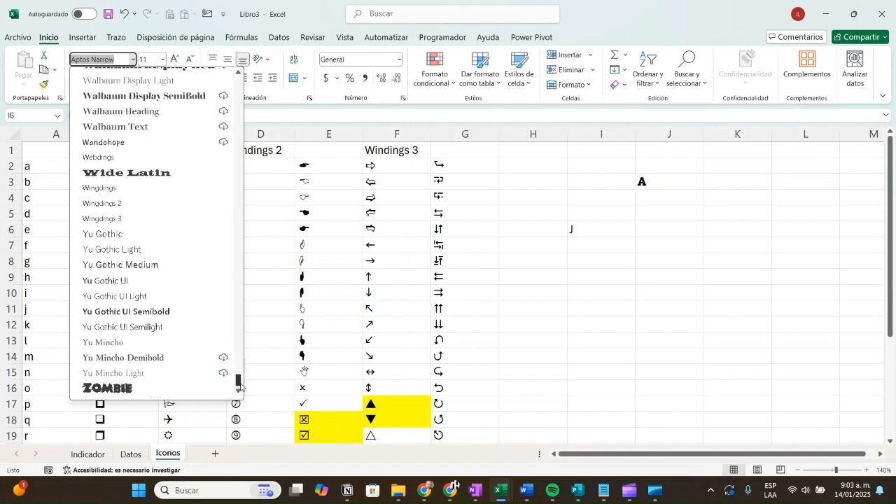
click(105, 189)
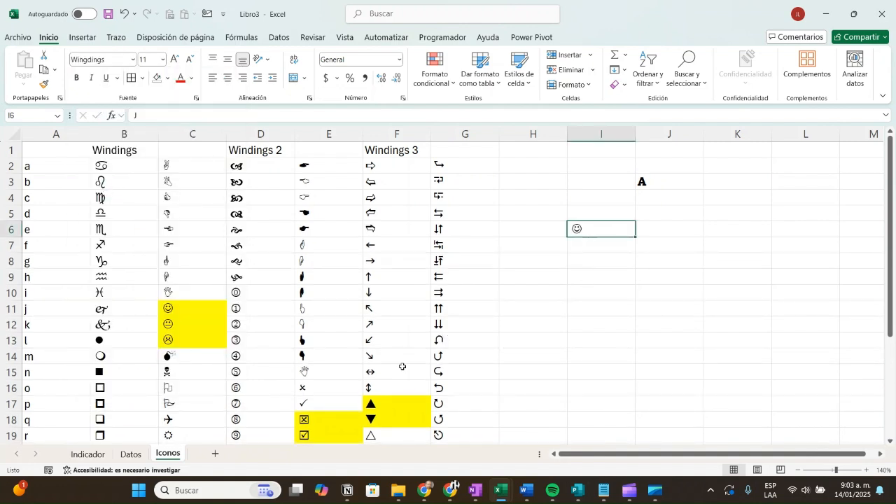
Examine the highlighted faces, checkboxes and triangles in the three symbol sets, and the letters that produce the triangles
drag(194, 310, 198, 340)
scroll(244, 337, down, 2)
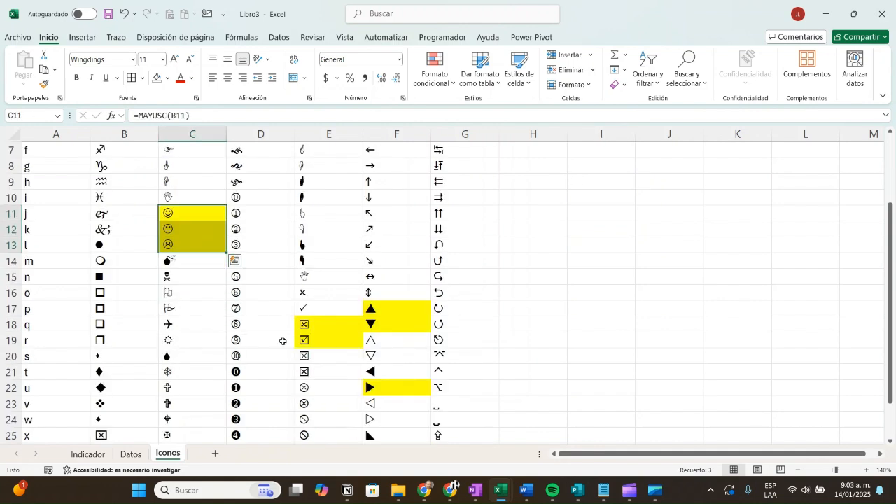
drag(333, 326, 333, 340)
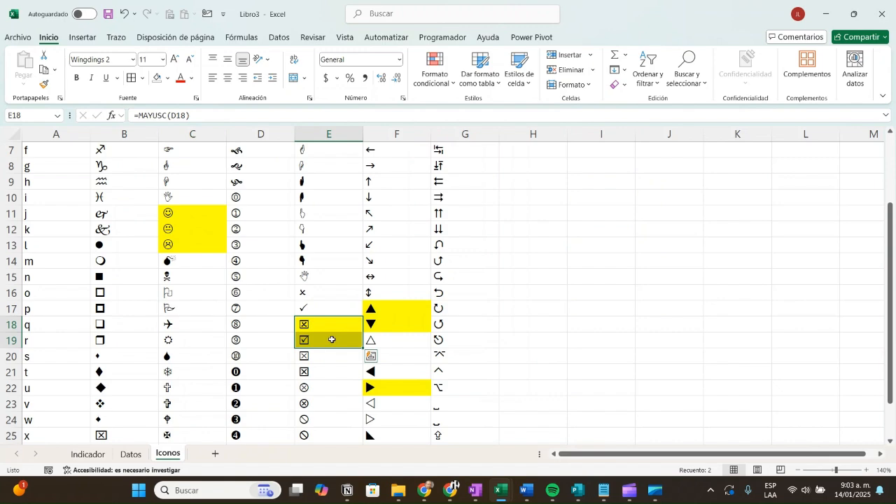
scroll(332, 339, up, 2)
scroll(320, 271, down, 5)
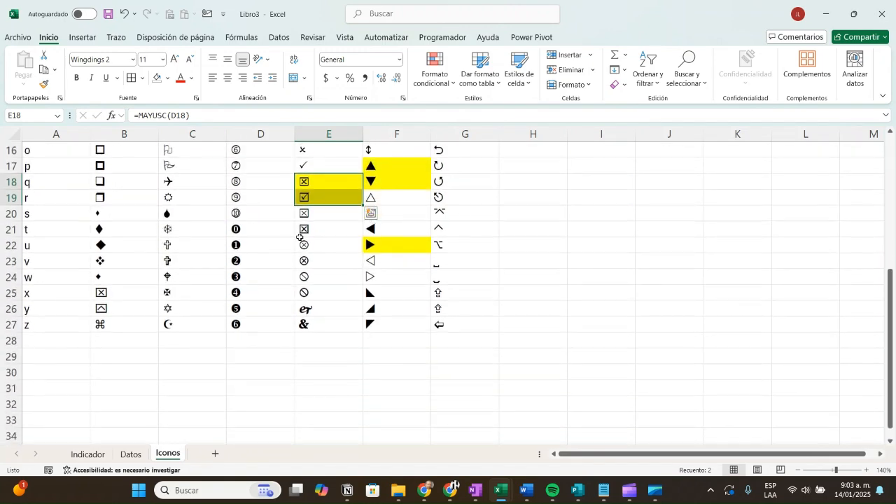
scroll(349, 277, up, 2)
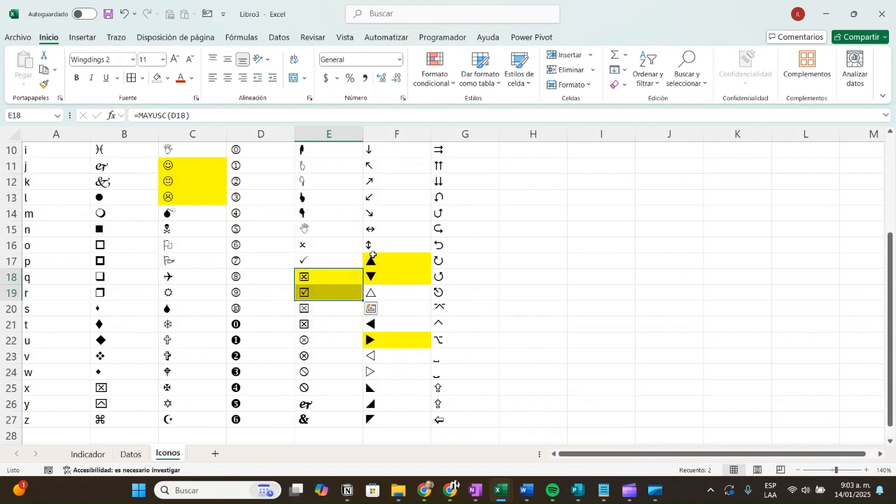
click(382, 264)
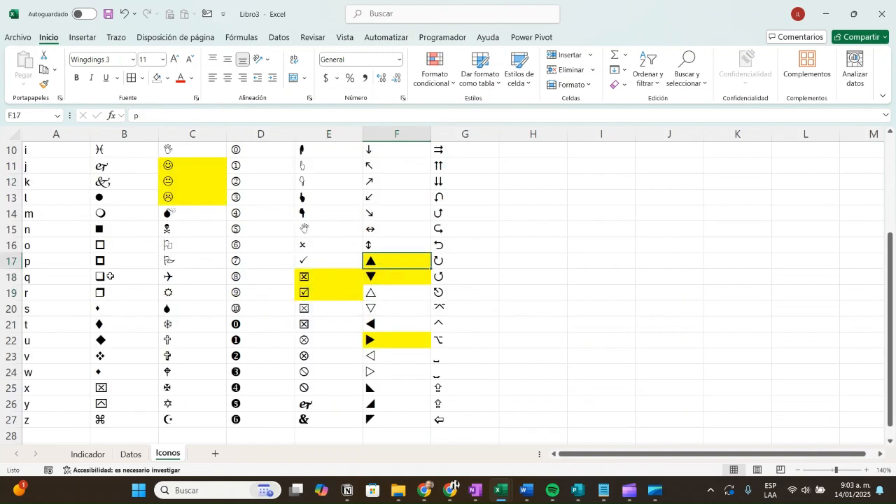
click(59, 260)
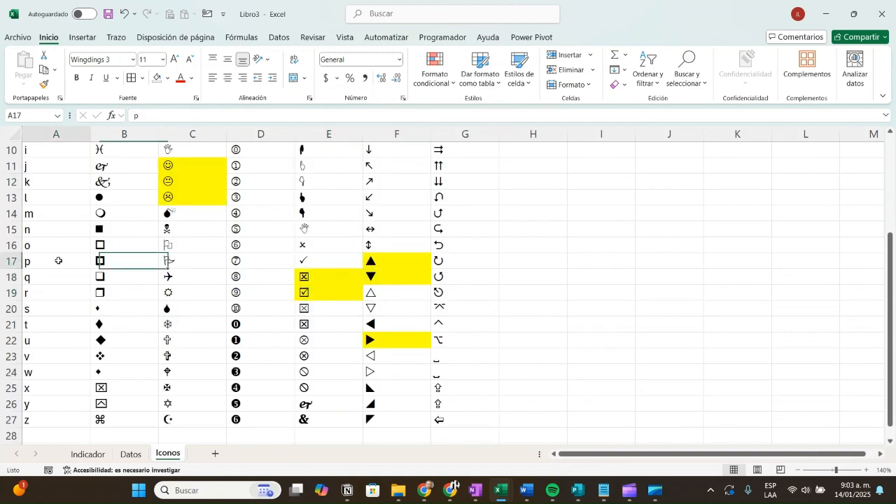
click(380, 281)
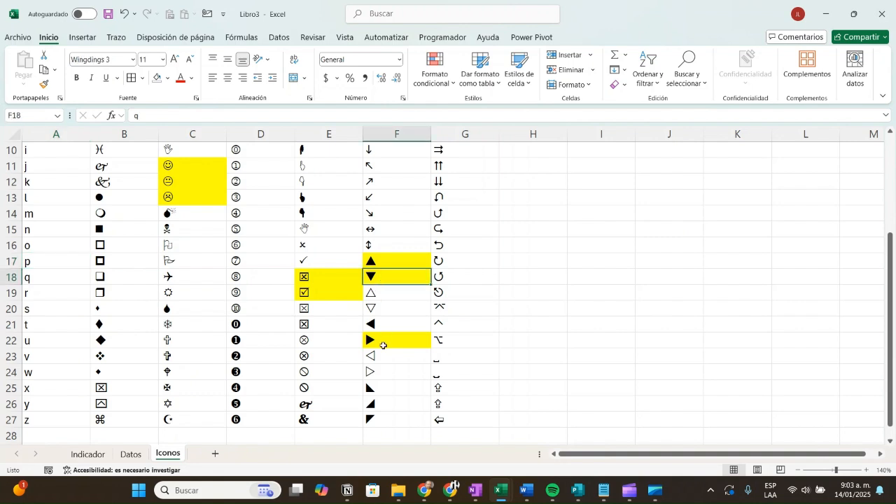
click(383, 345)
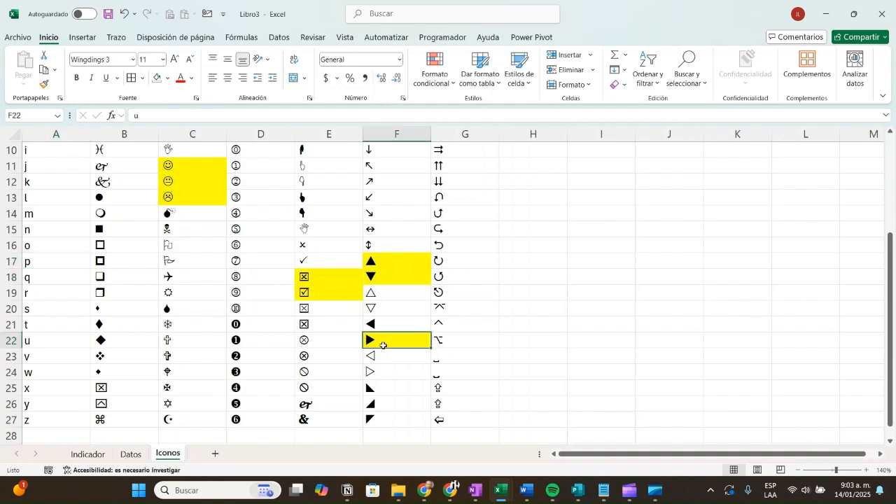
scroll(531, 379, up, 3)
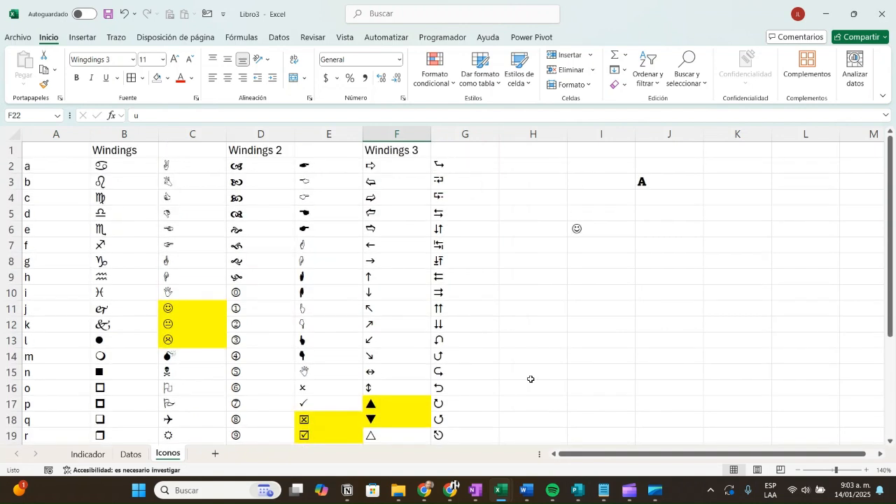
Clear the sample letters from the range I3:J7 of the Iconos sheet
drag(613, 181, 651, 245)
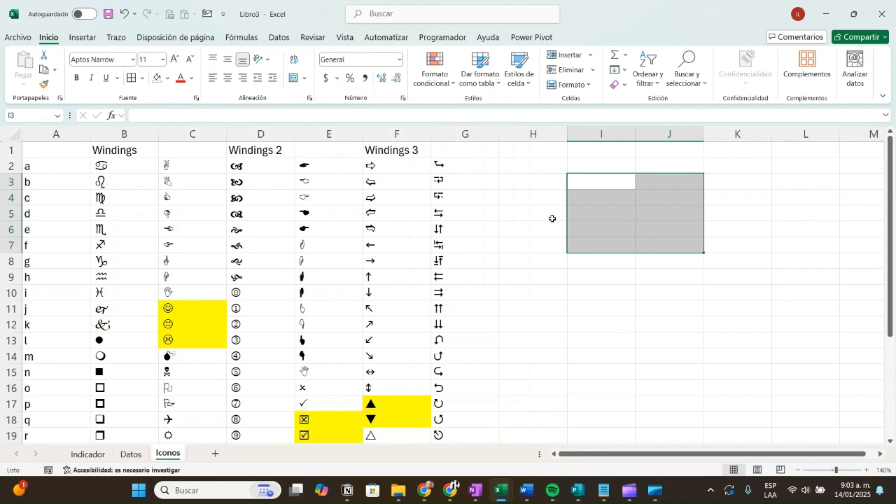
scroll(393, 296, down, 2)
scroll(405, 267, up, 2)
In the Variación formula in G27 of Datos, replace the value-if-true text "Mejoro" with "p"
click(131, 454)
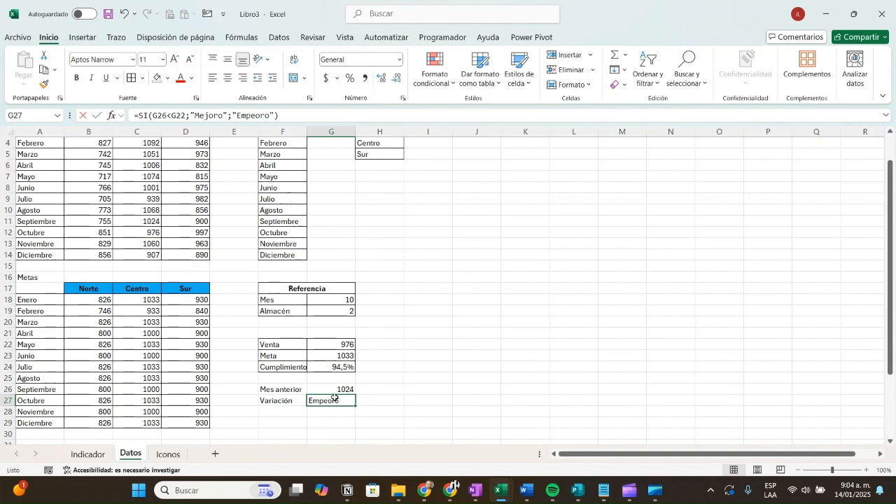
double_click(335, 398)
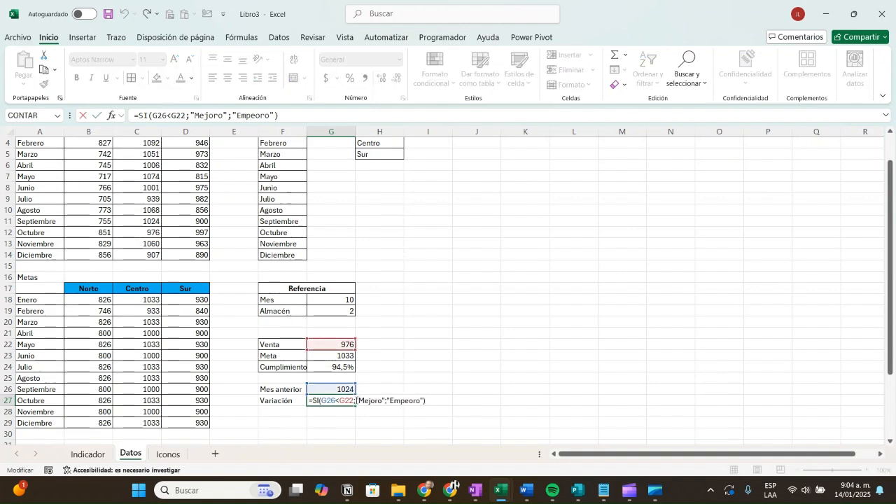
drag(357, 400, 366, 403)
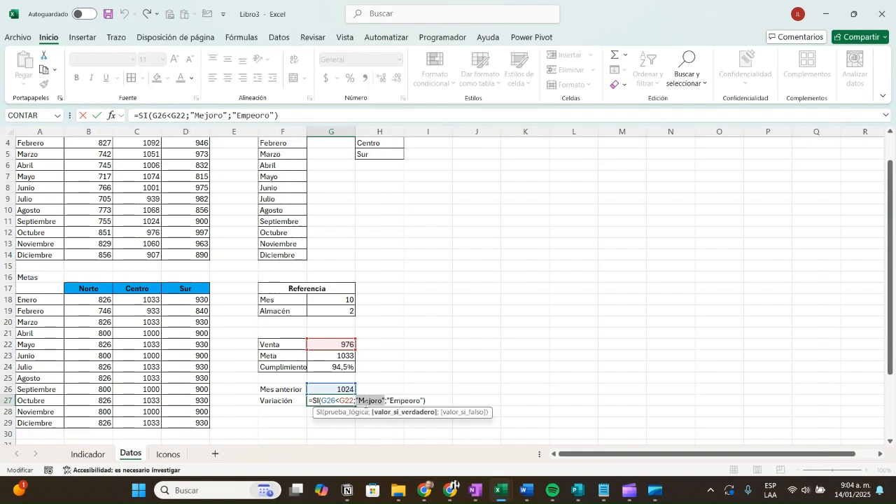
text(p)
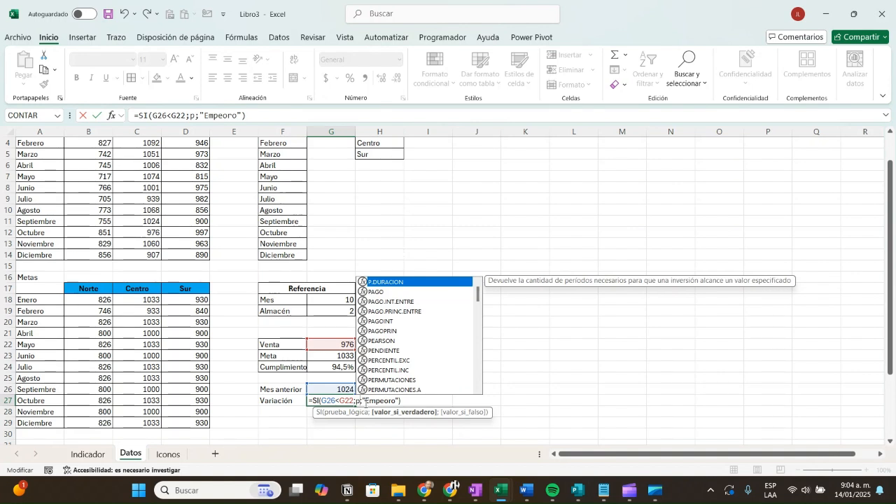
text(")
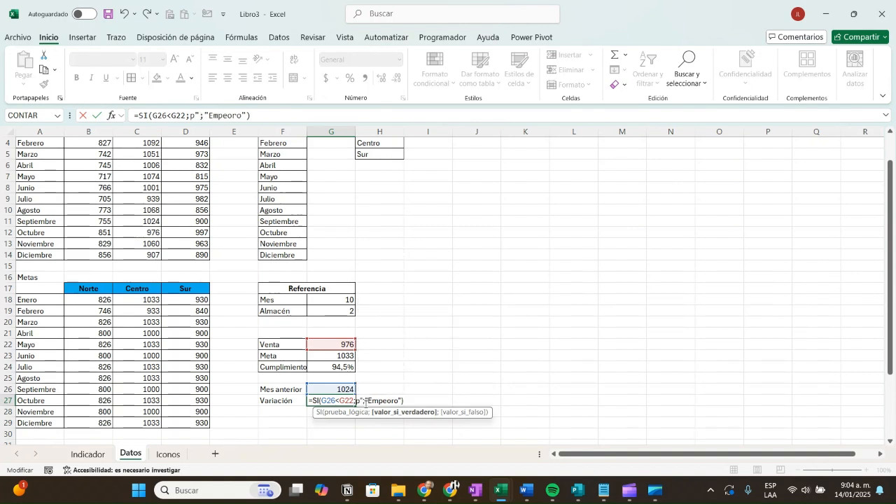
key(Left)
key(Left)
text(")
key(Right)
key(Right)
key(Right)
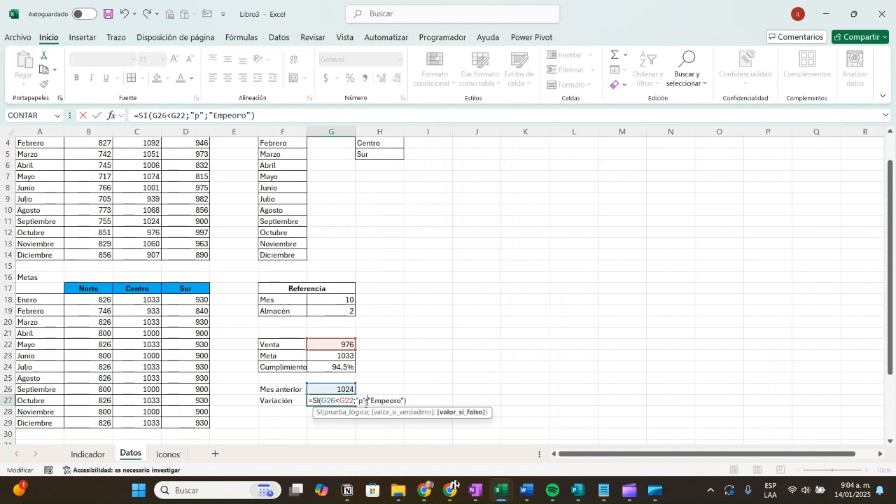
Replace the value-if-false text "Empeoro" with 1 in the Variación formula and accept it
key(shift+Right)
key(shift+Right)
key(shift+Right)
key(shift+Right)
key(Delete)
key(Return)
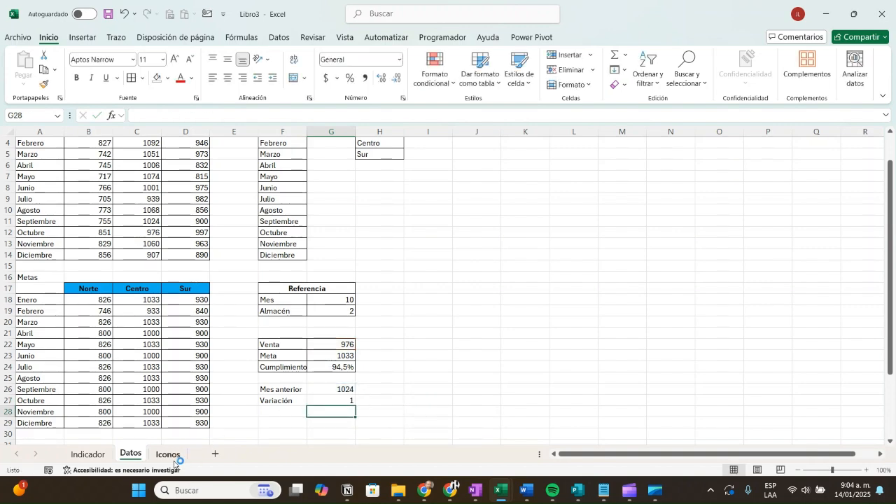
Look up the right-pointing triangle's letter on Iconos, and edit the formula in G27 of Datos to return "u" when G26=G22
click(173, 461)
scroll(377, 397, down, 2)
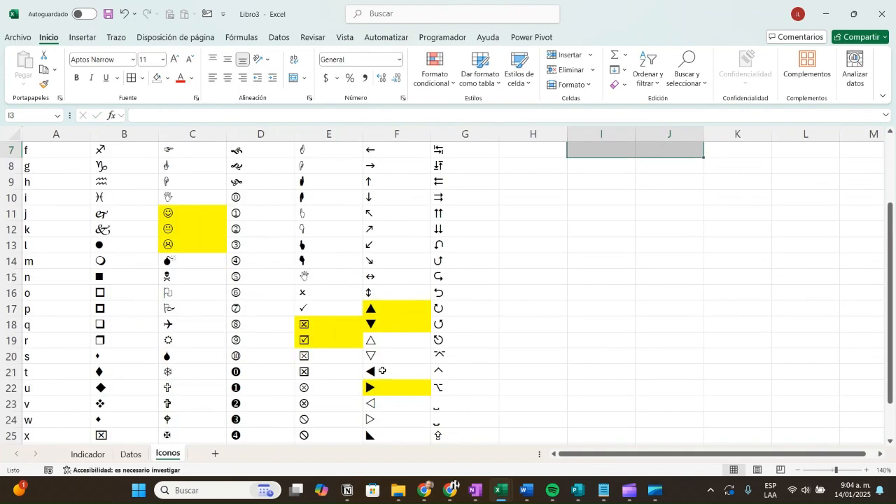
click(379, 388)
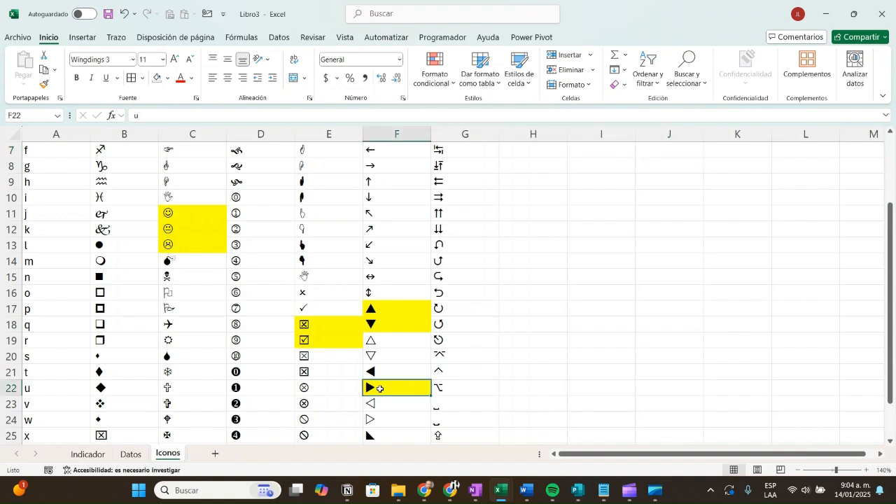
click(130, 454)
click(320, 401)
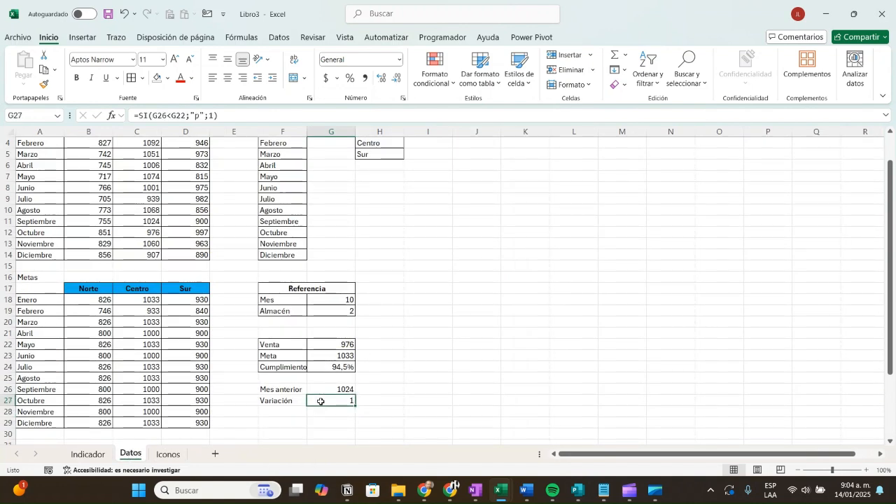
double_click(320, 401)
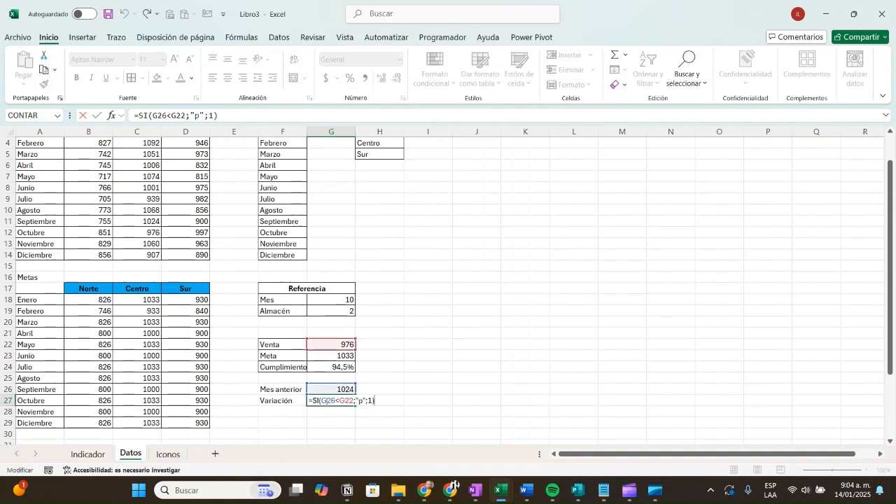
click(340, 402)
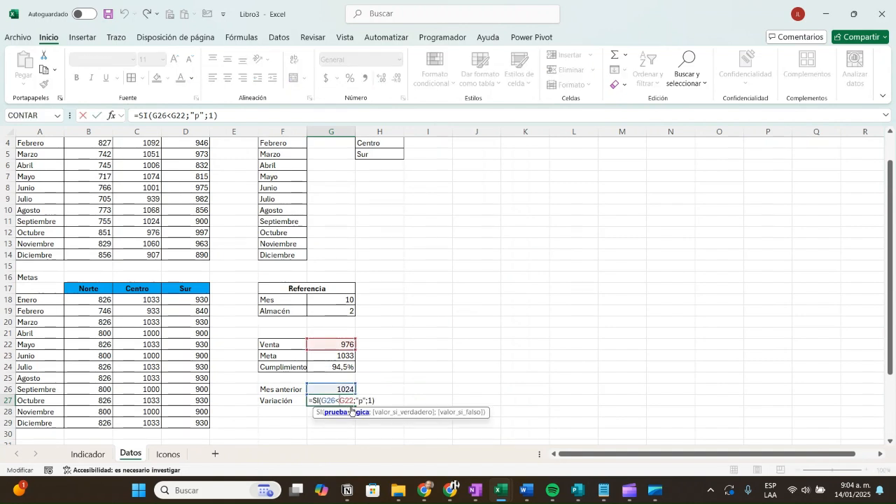
key(BackSpace)
text(=)
key(Right)
key(Right)
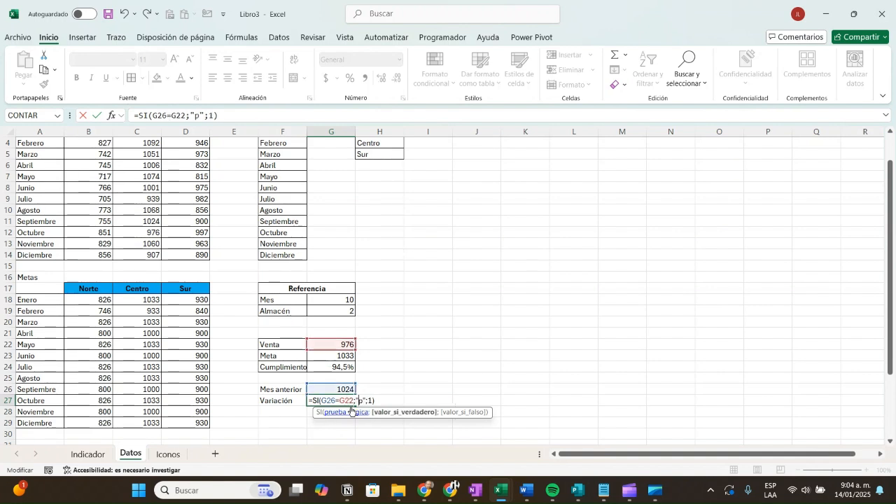
text(u)
key(Right)
key(Right)
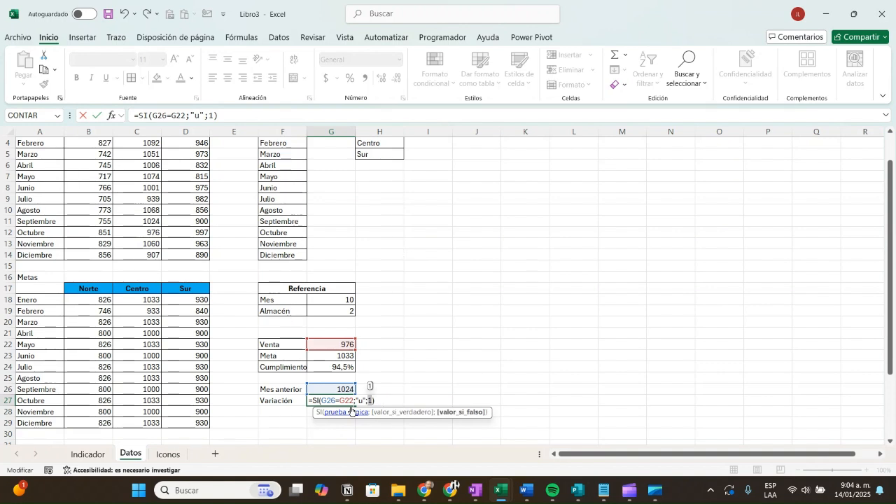
In the Variación formula in G27, replace the value-if-false 1 with a nested SI that tests G26<G22
key(BackSpace)
text(si())
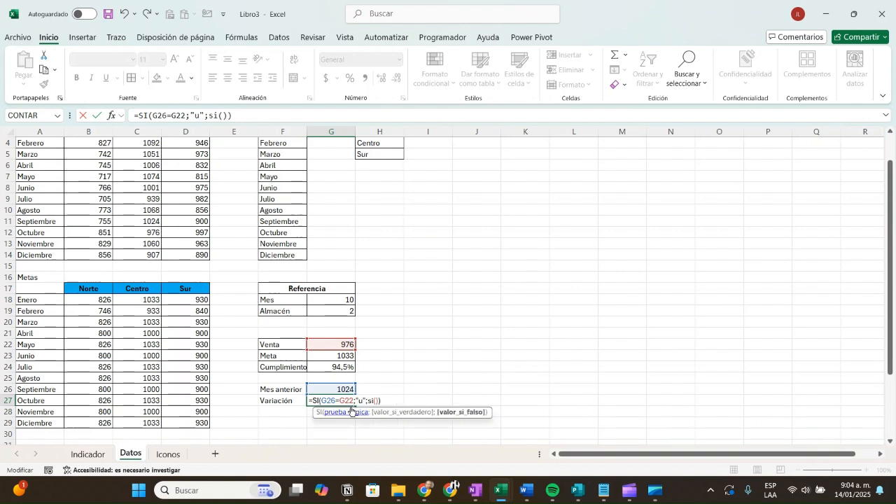
key(Left)
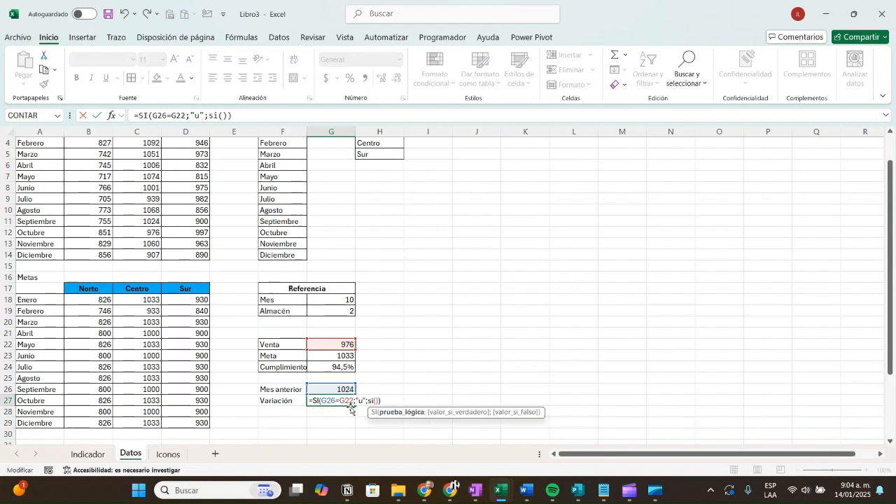
click(329, 390)
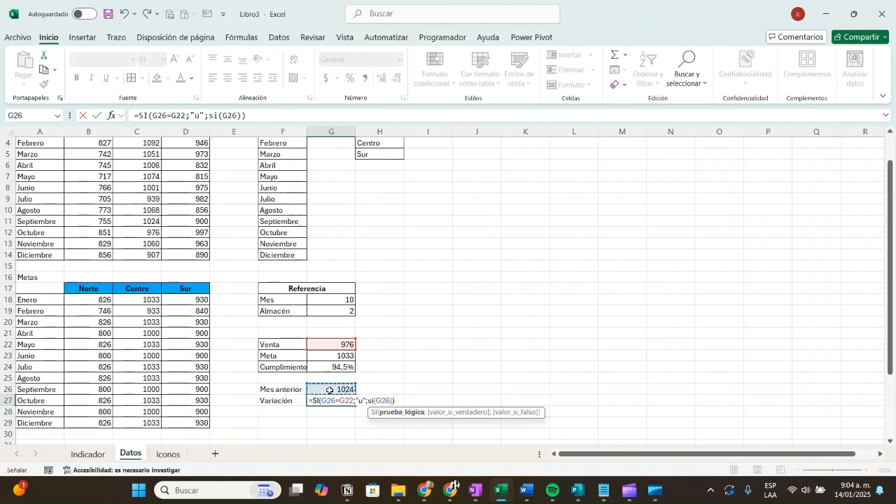
text(<)
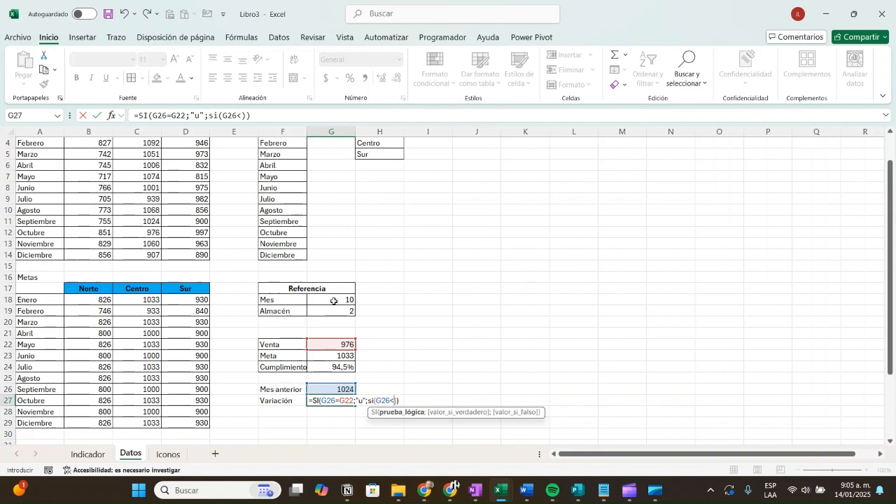
click(338, 347)
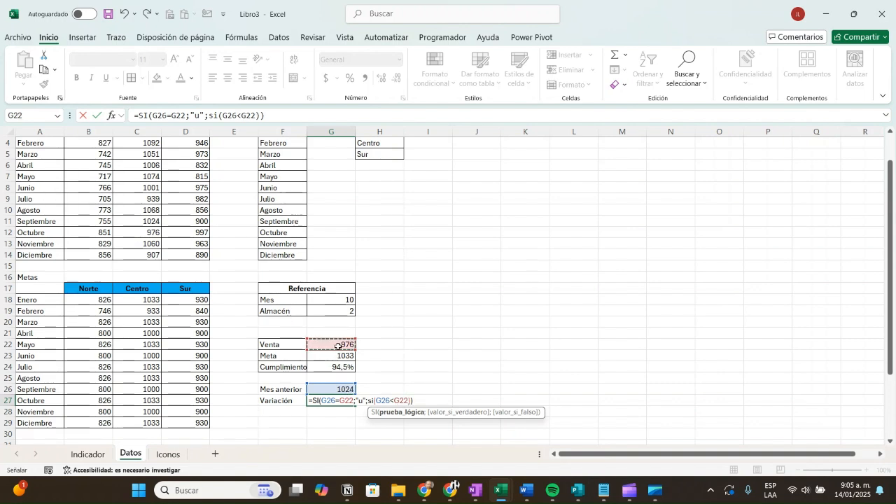
Make the nested SI return "p" when true and "q" when false, and accept the Variación formula
text(;")
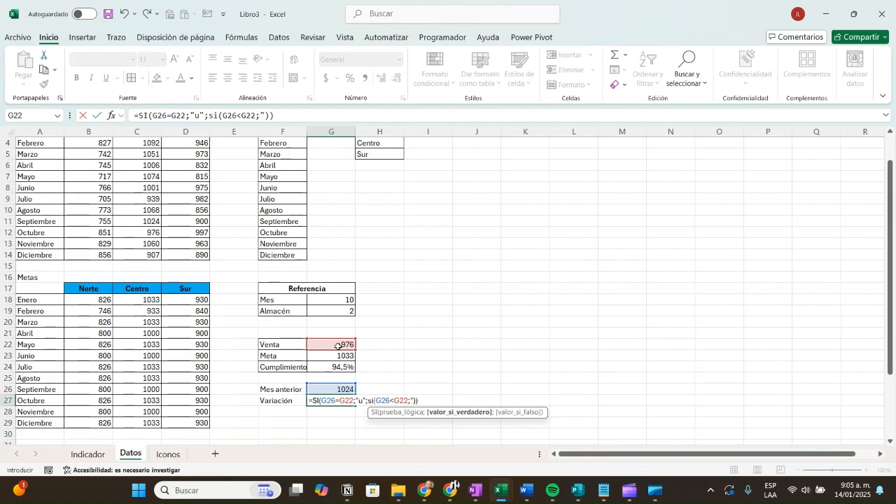
text(P")
key(BackSpace)
key(BackSpace)
text(p")
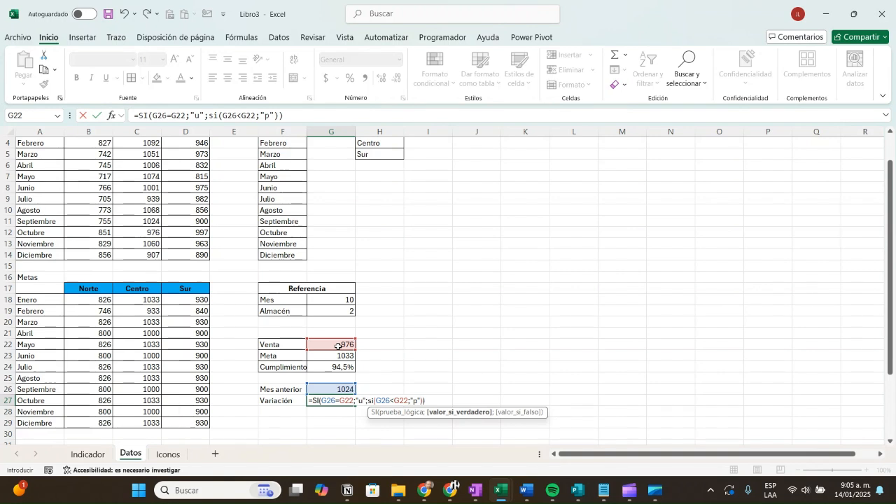
text(;)
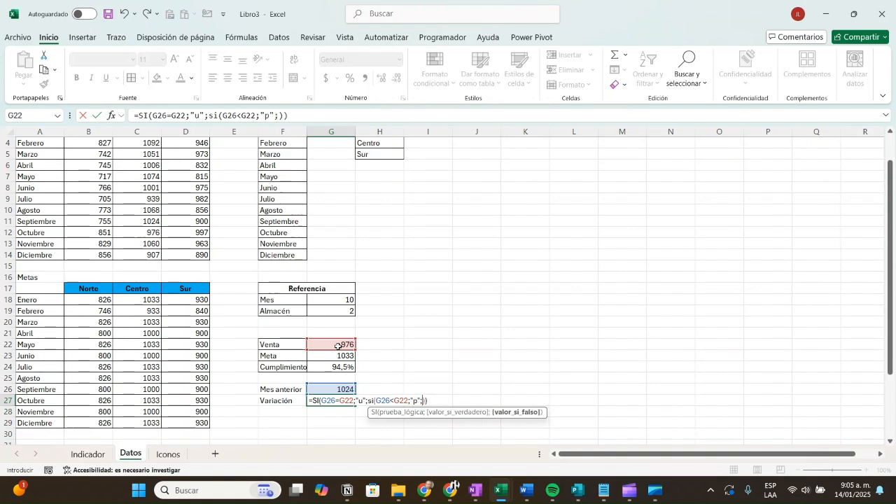
text("q")
key(Return)
key(Up)
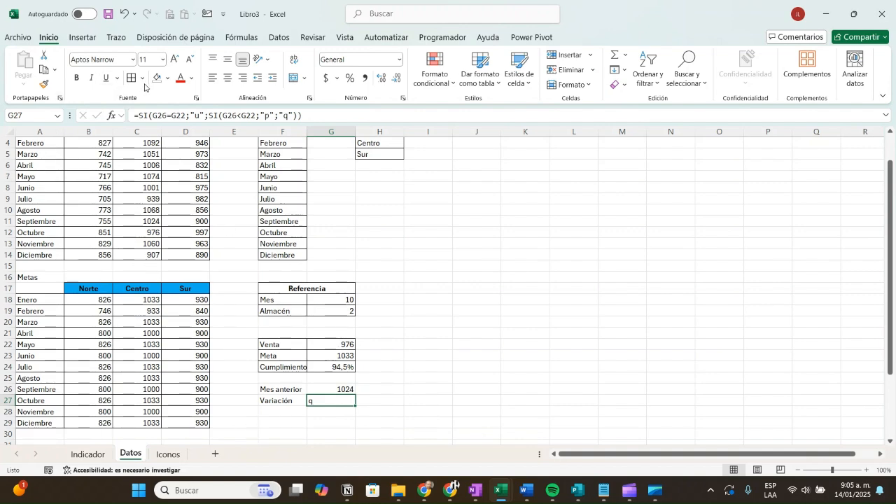
Set the font of the Variación result in G27 to Wingdings 3
click(133, 59)
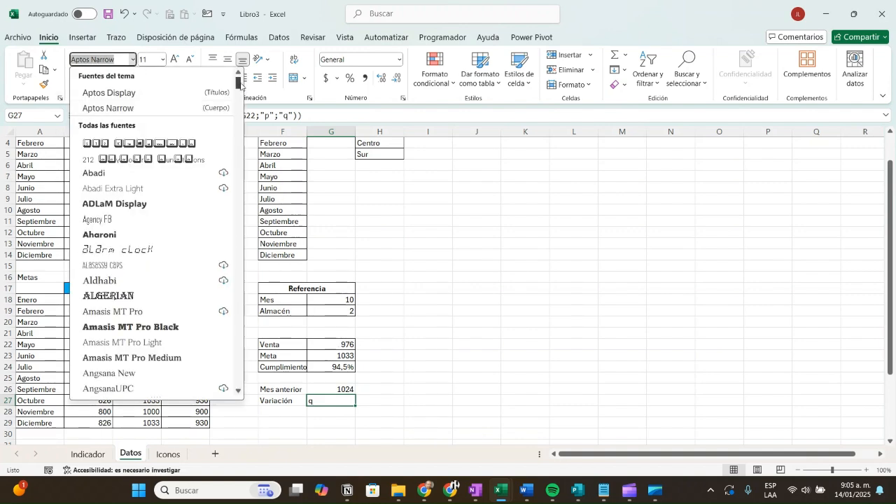
click(239, 155)
drag(239, 155, 236, 372)
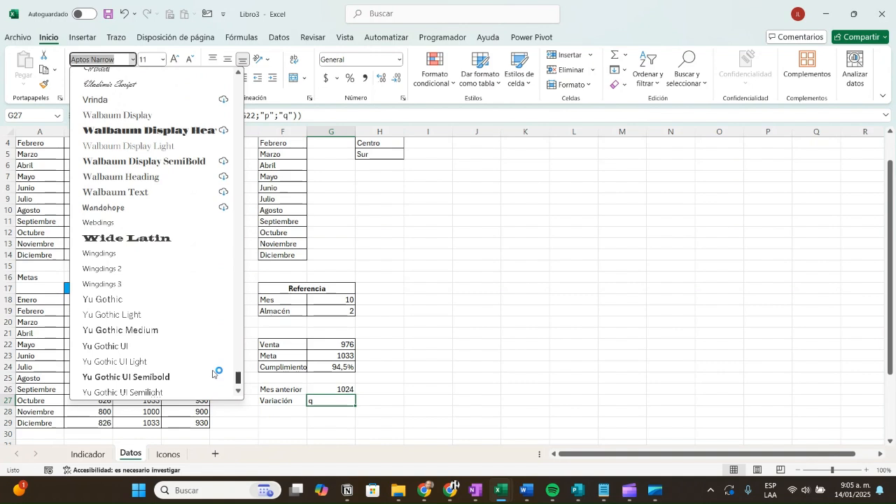
click(103, 285)
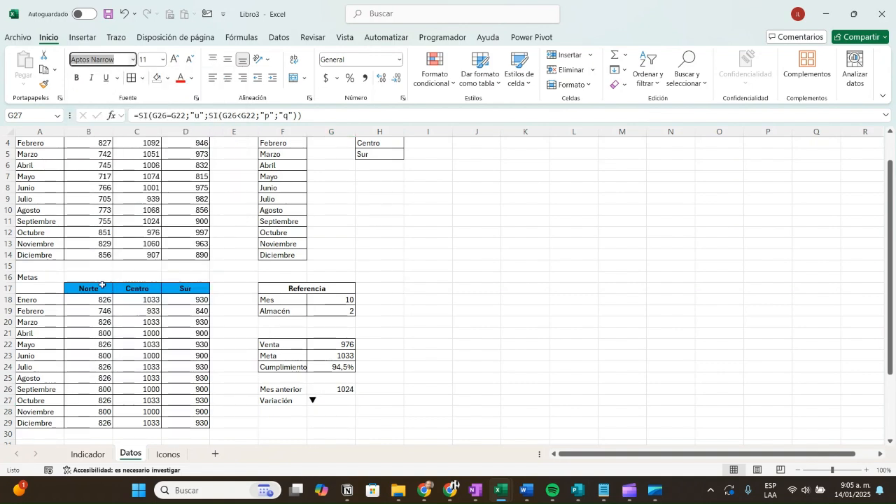
click(456, 394)
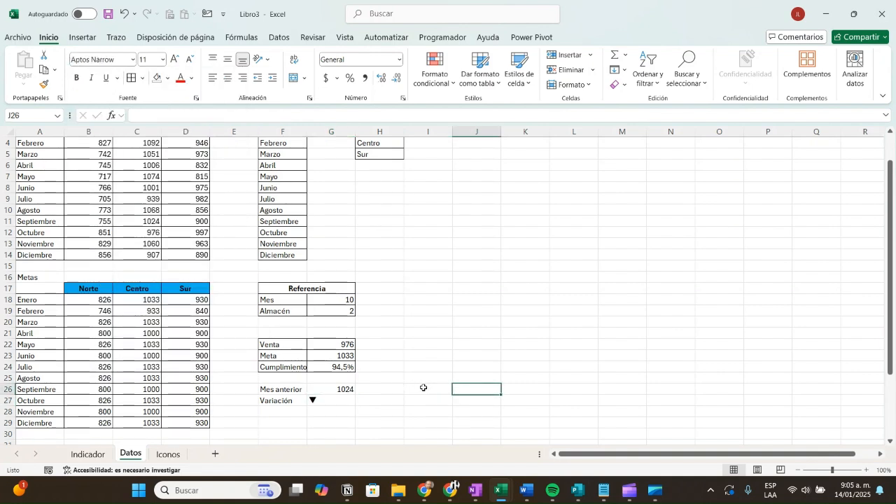
Choose Febrero in the month combo box on Indicador and check the Variación icon on Datos
click(89, 457)
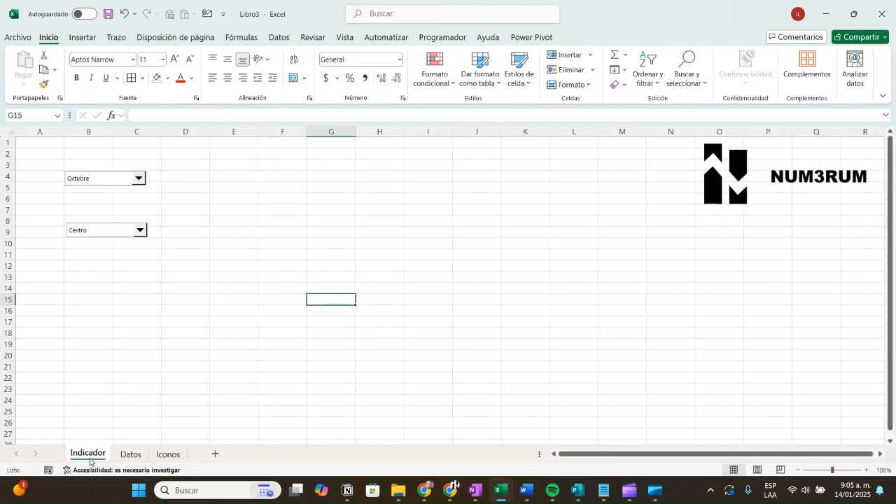
click(139, 179)
click(90, 195)
click(139, 456)
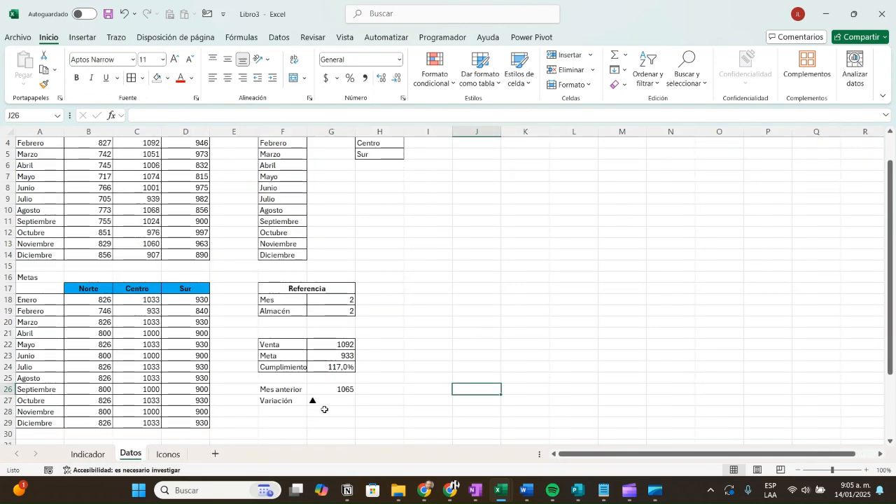
Set the Agosto sales of the Sur warehouse in D10 of Datos to 982, matching Julio
scroll(201, 314, up, 1)
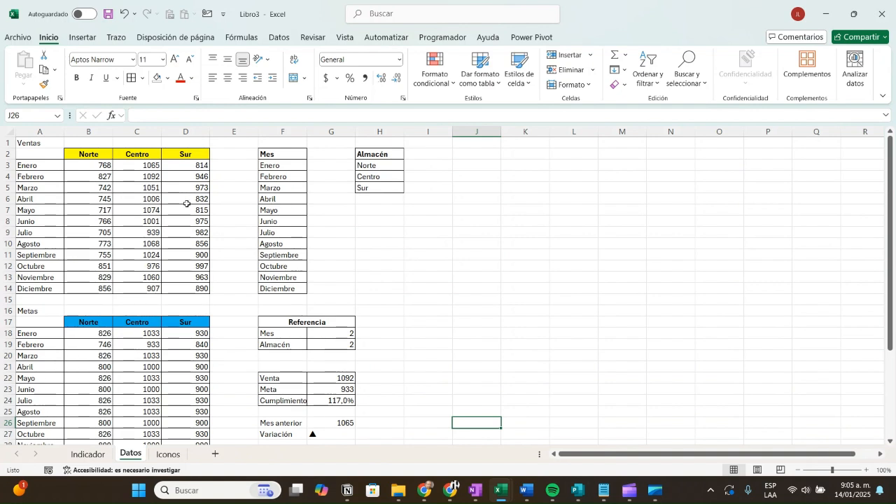
click(200, 245)
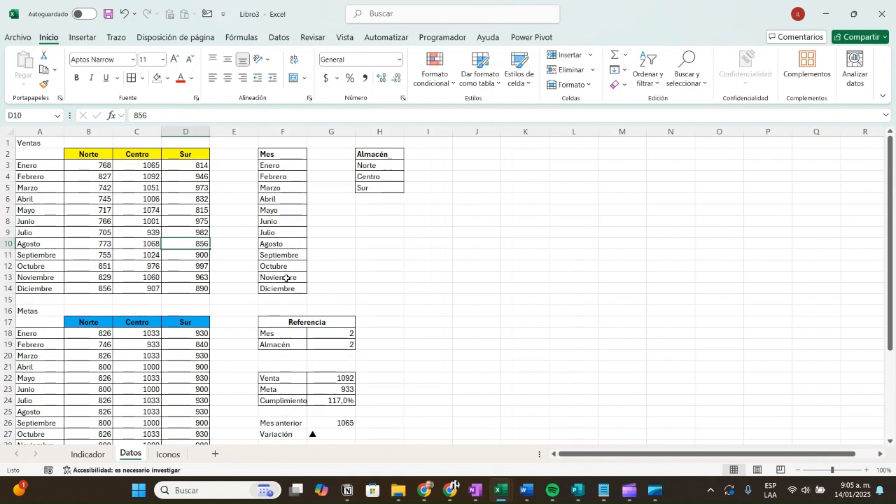
text(982)
key(Return)
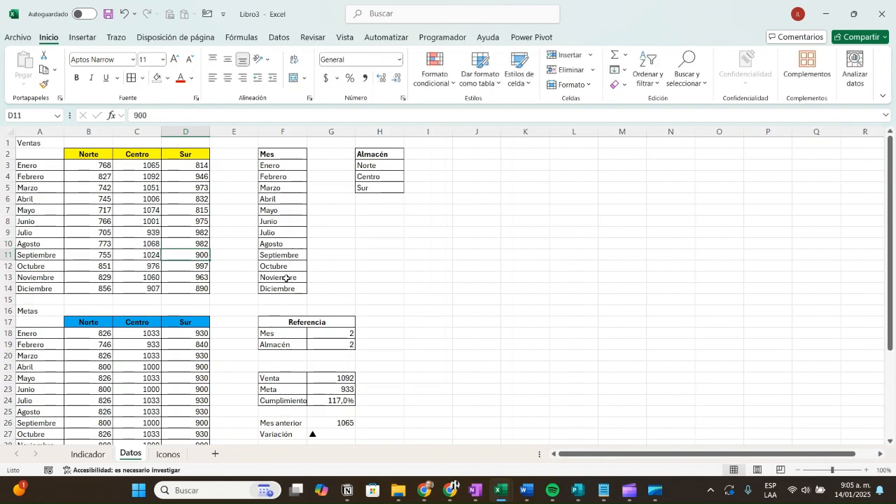
key(Up)
key(Left)
key(Left)
key(Left)
key(Right)
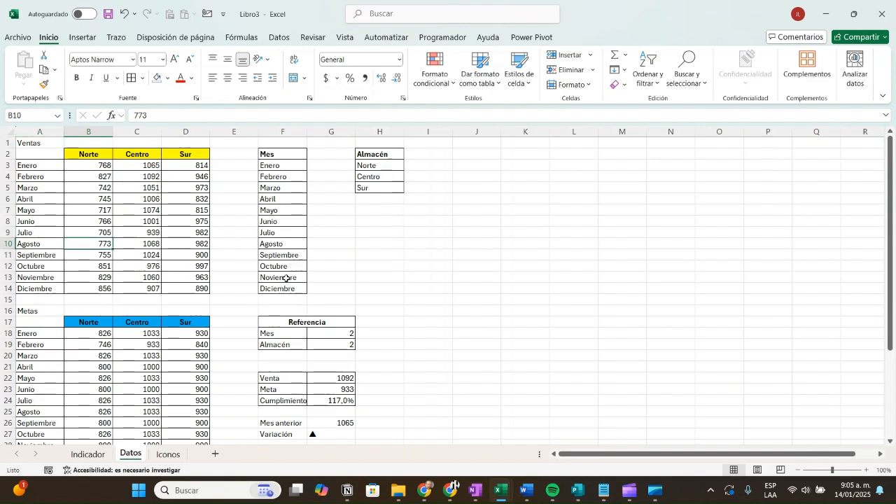
key(Right)
key(Right)
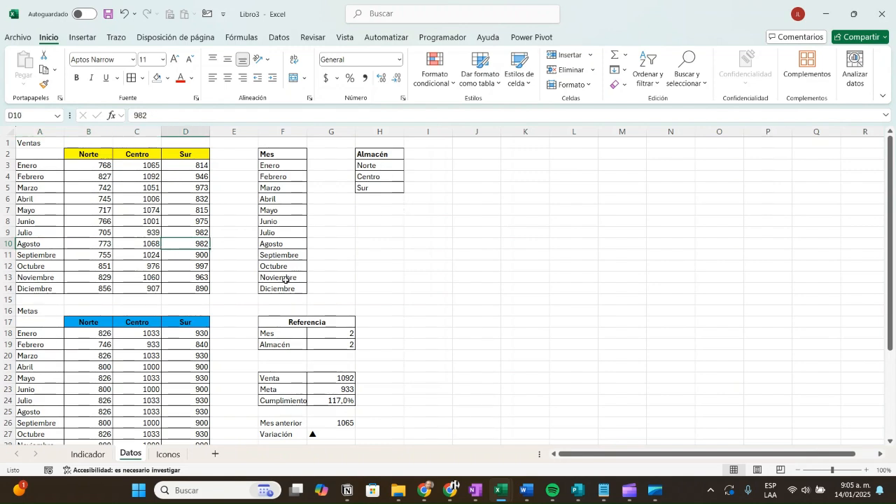
Choose Sur and Agosto in the combo boxes on Indicador, and check the Variación icon in G27 of Datos
click(89, 453)
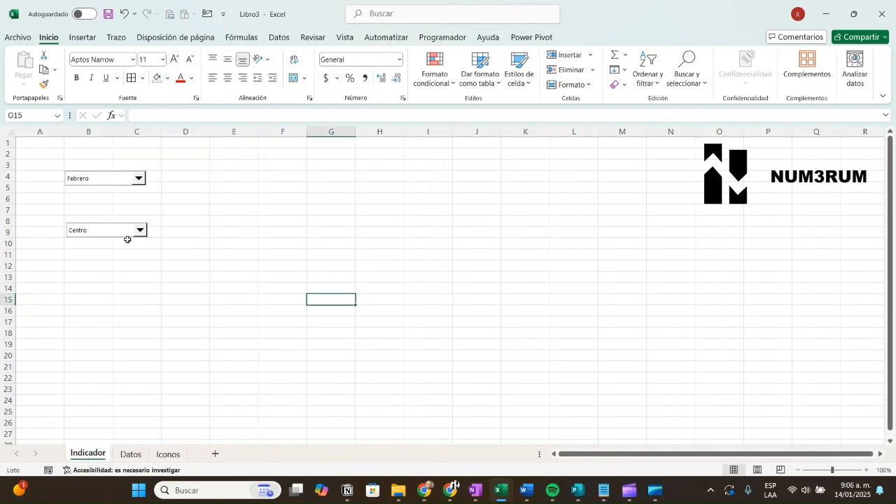
click(140, 230)
click(80, 258)
click(138, 181)
click(86, 247)
click(130, 454)
click(314, 434)
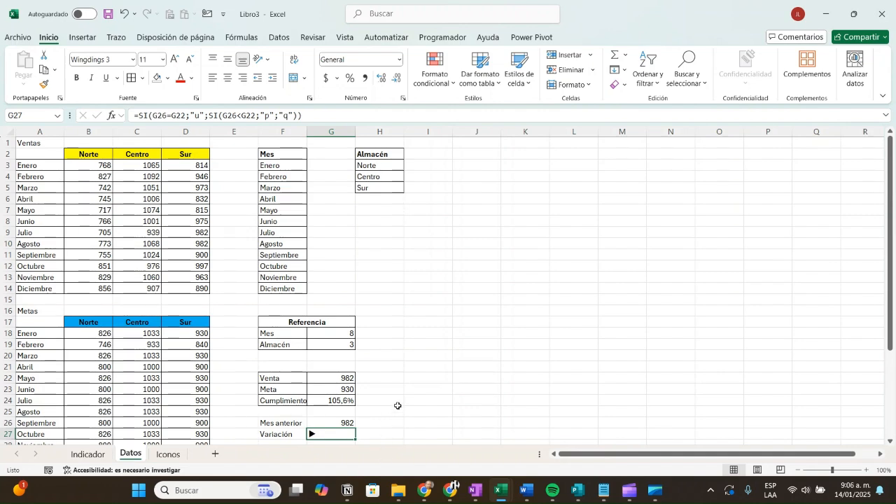
Apply borders to all cells of the Mes anterior and Variación block, F26:G27
scroll(397, 399, down, 2)
drag(286, 356, 337, 367)
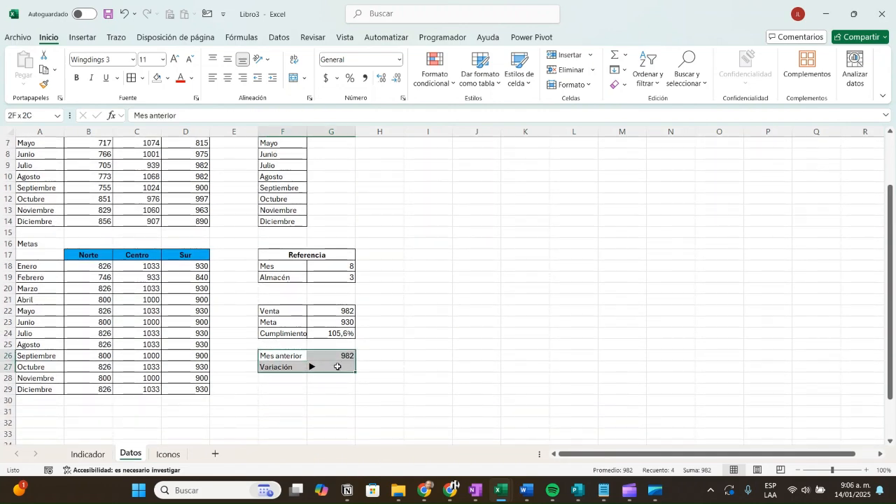
click(286, 394)
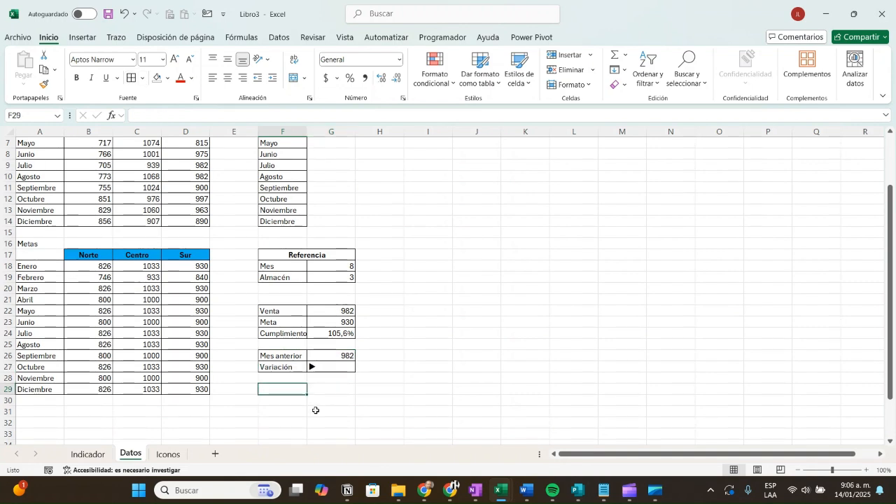
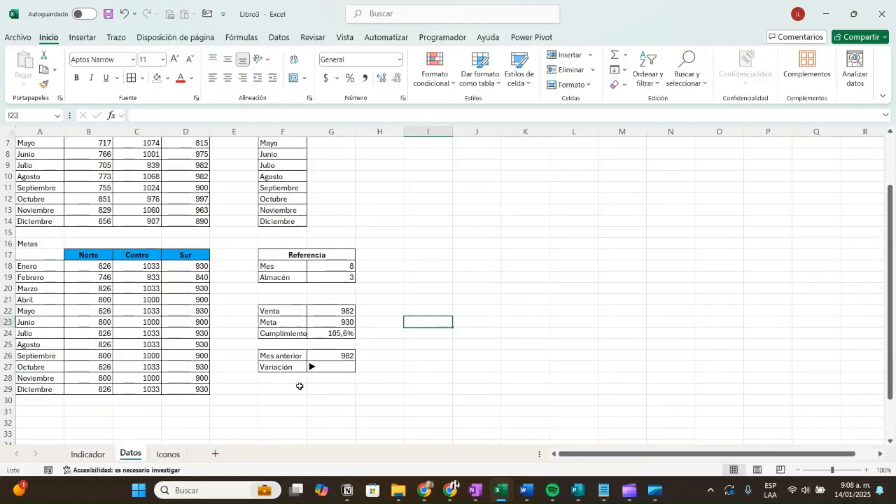
On the Indicador sheet, hide the gridlines and the row and column headings
click(83, 454)
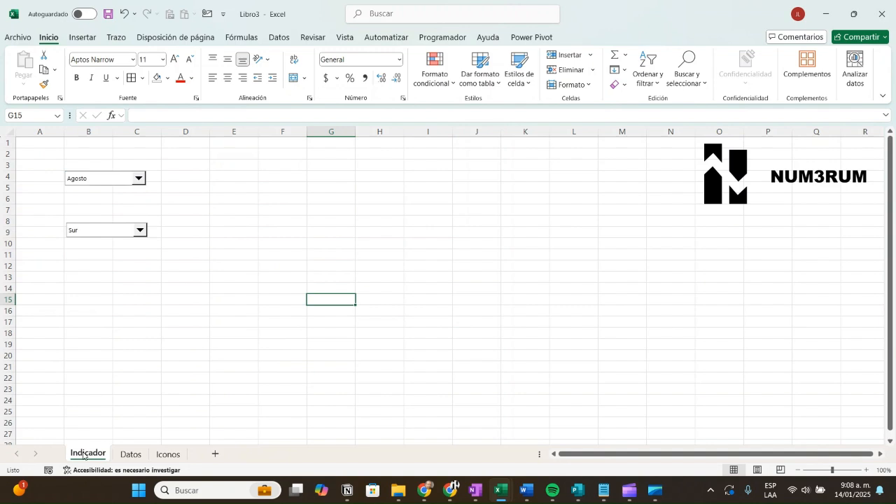
right_click(112, 238)
key(Escape)
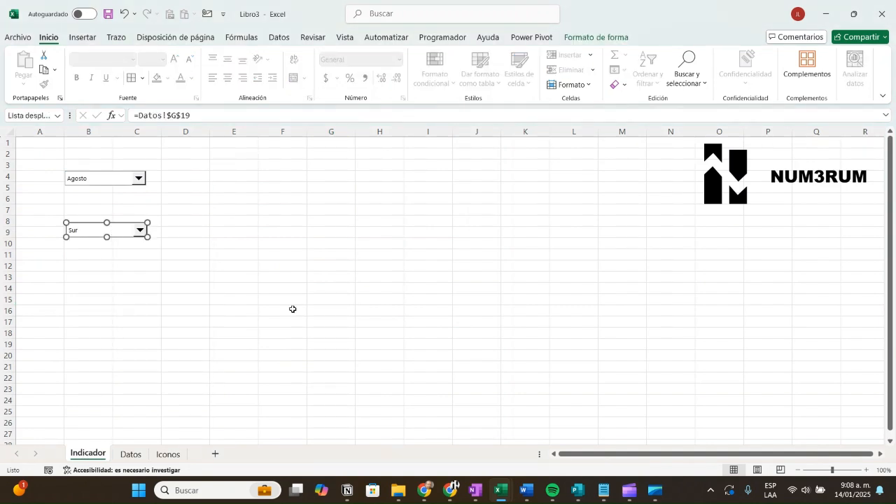
click(292, 309)
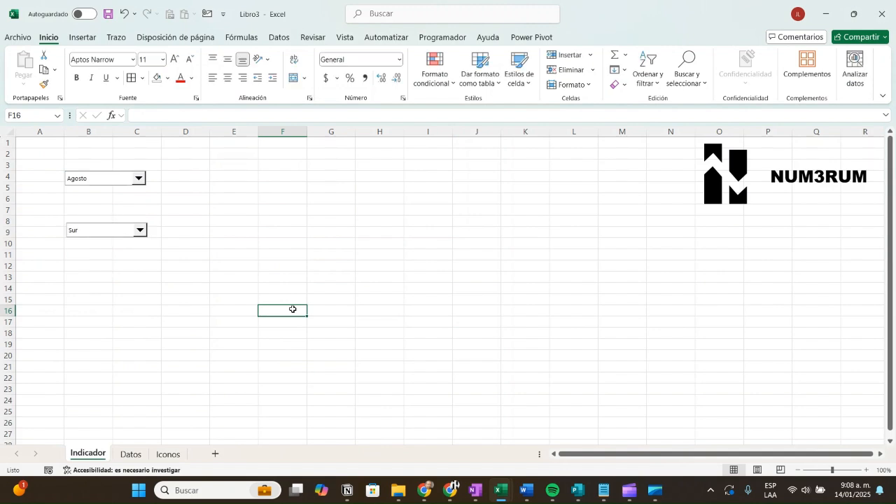
click(341, 40)
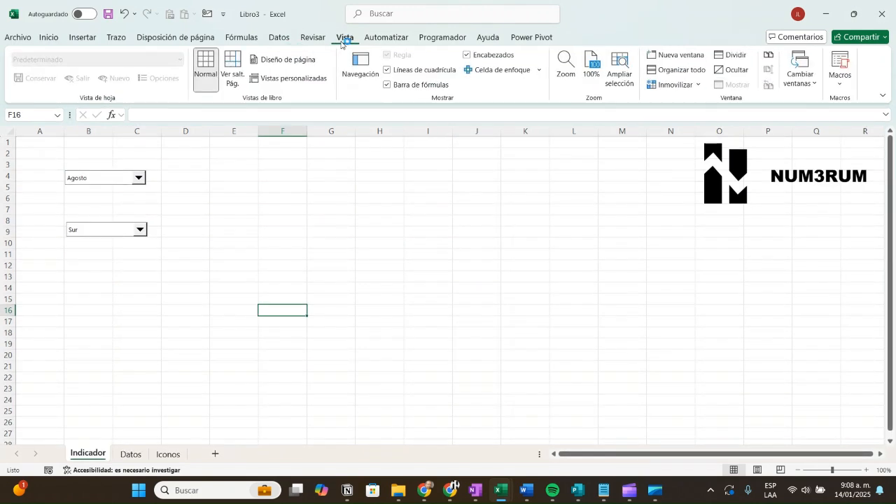
click(387, 70)
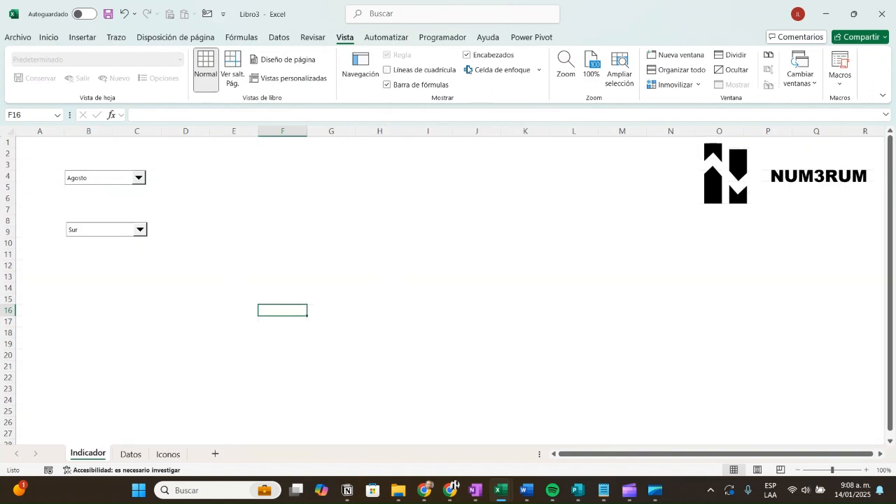
click(467, 56)
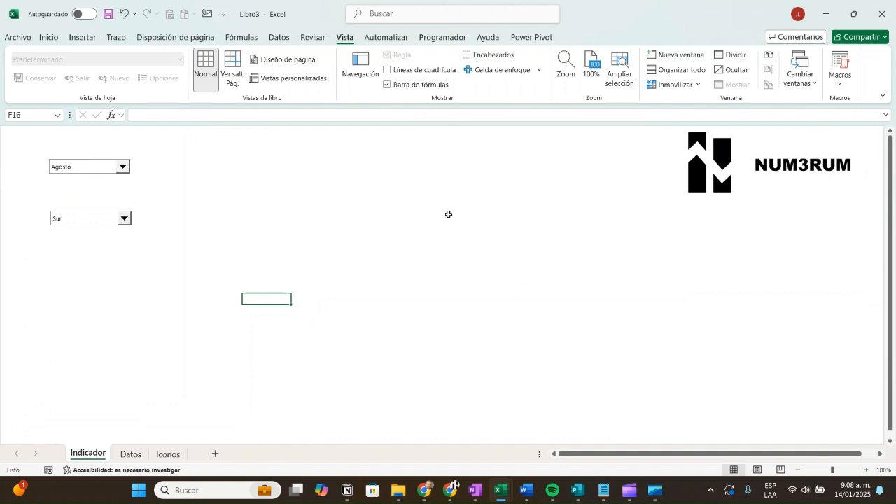
Insert a rounded rectangle on the Indicador sheet, beside the two combo boxes
click(228, 224)
click(221, 196)
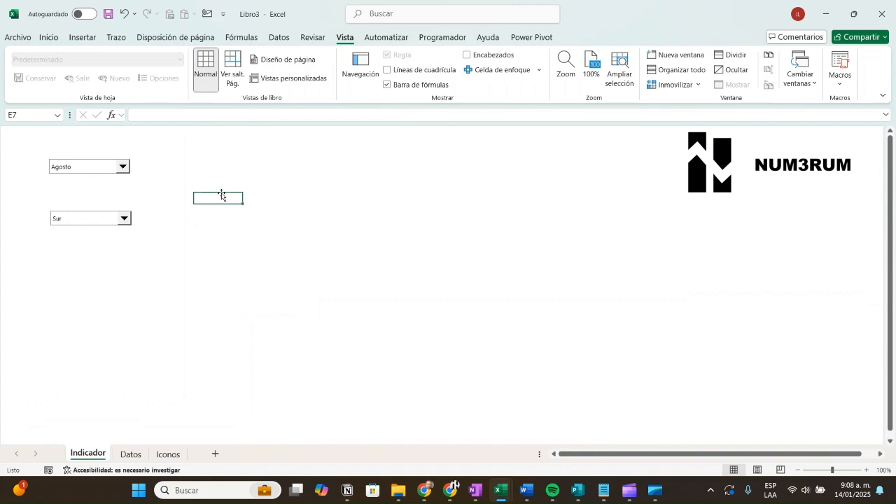
click(82, 39)
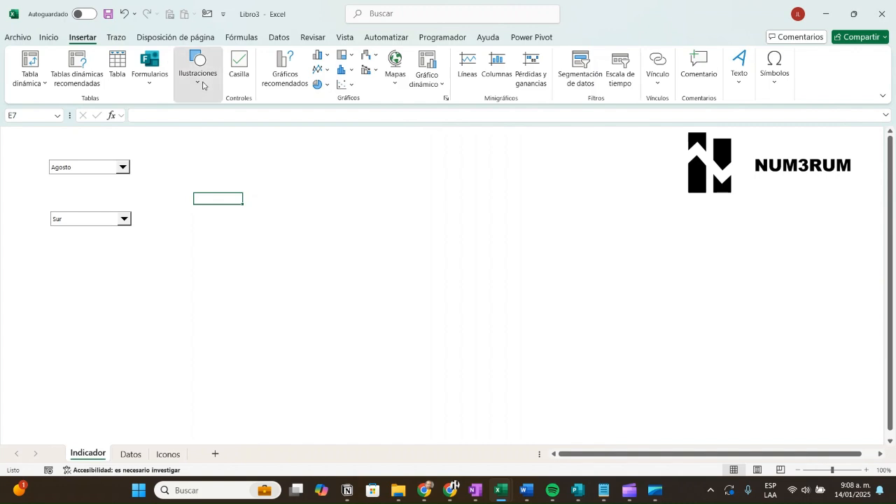
click(200, 77)
click(217, 130)
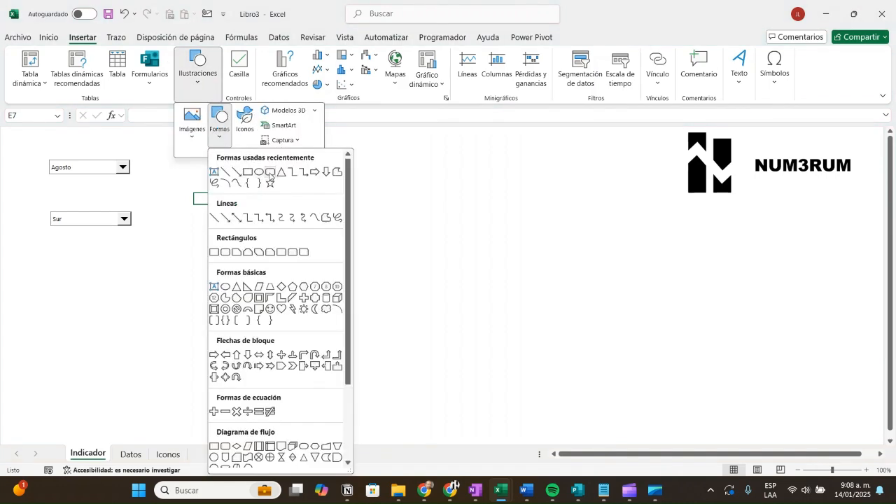
click(269, 175)
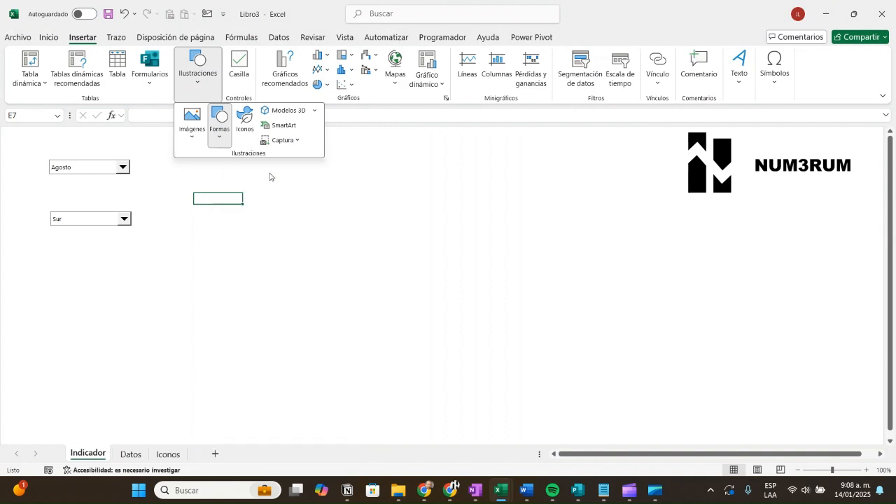
mouse_move(224, 168)
mouse_down()
mouse_move(286, 229)
mouse_move(440, 229)
mouse_up()
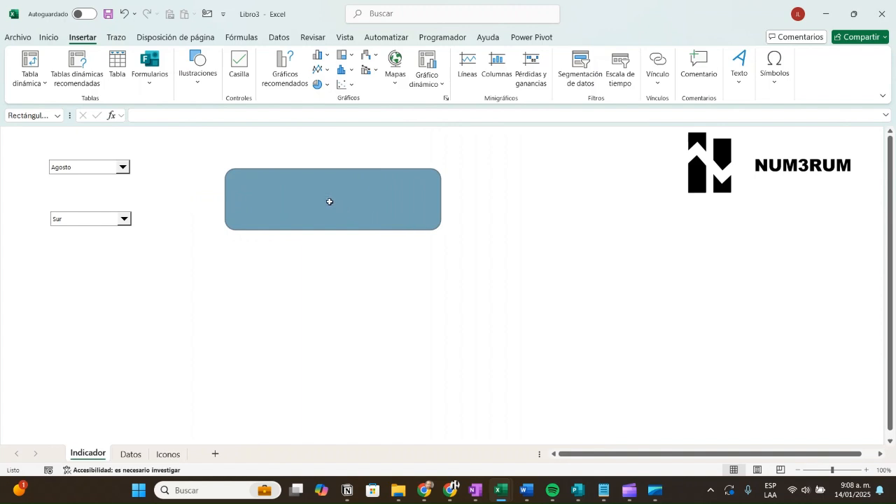
Reposition and enlarge the rounded rectangle to about 5.14 cm high by 15.13 cm wide
mouse_move(330, 200)
mouse_down()
mouse_move(346, 192)
mouse_move(334, 187)
mouse_up()
drag(333, 193, 327, 248)
drag(436, 206, 529, 212)
drag(374, 249, 426, 247)
drag(560, 221, 586, 221)
Move the month and warehouse combo boxes closer to the rectangle, one just above the other
right_click(76, 168)
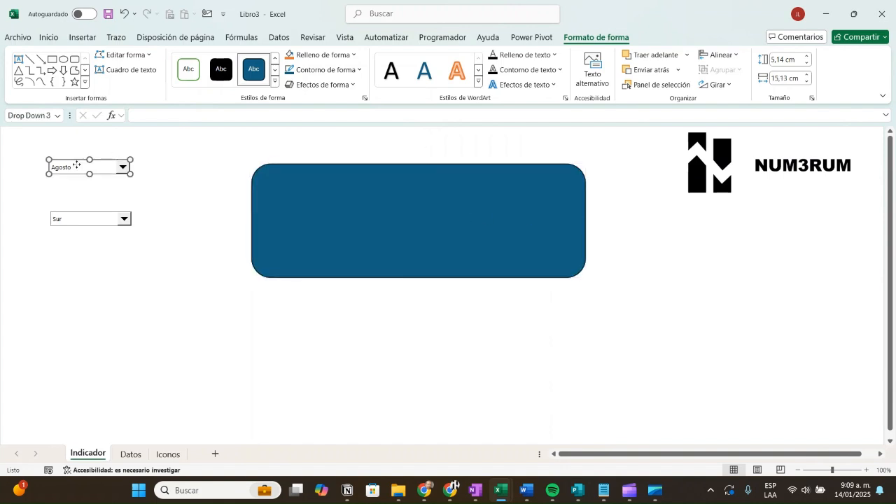
key(Escape)
drag(71, 164, 131, 182)
right_click(75, 220)
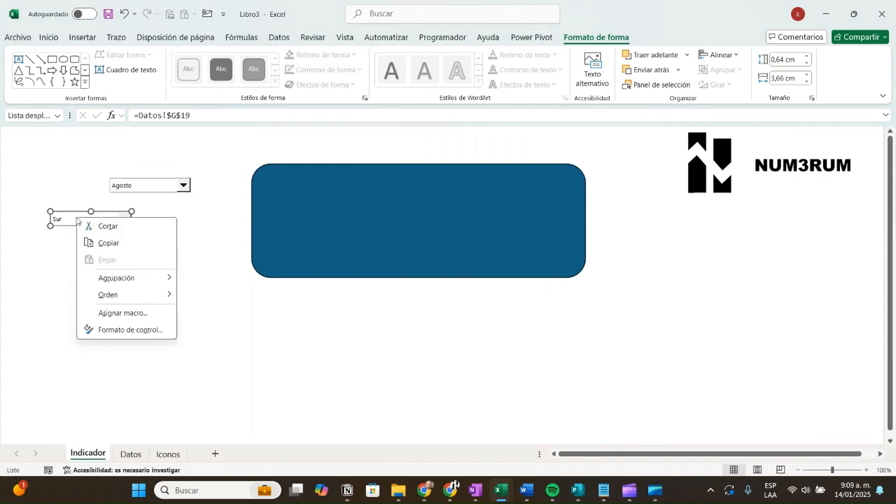
key(Escape)
drag(76, 220, 128, 208)
Give the rounded rectangle a gradient fill using the white-to-dark-blue preset from the second row
click(363, 235)
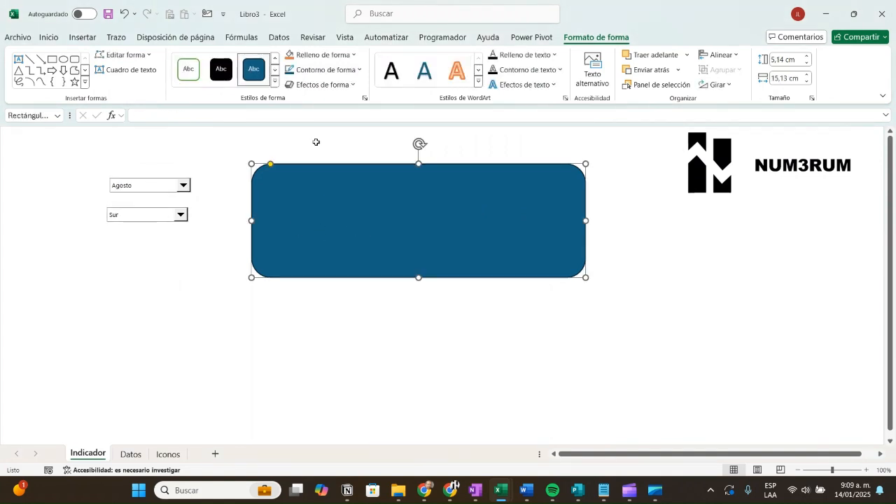
click(275, 82)
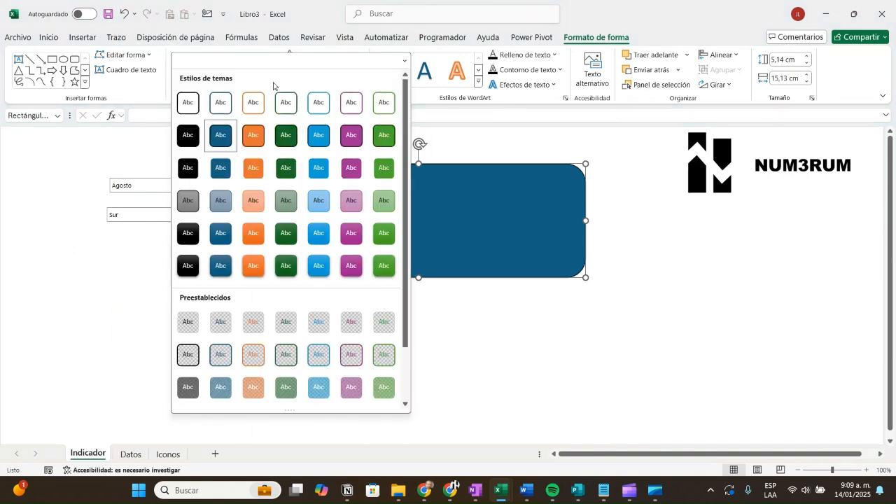
click(476, 138)
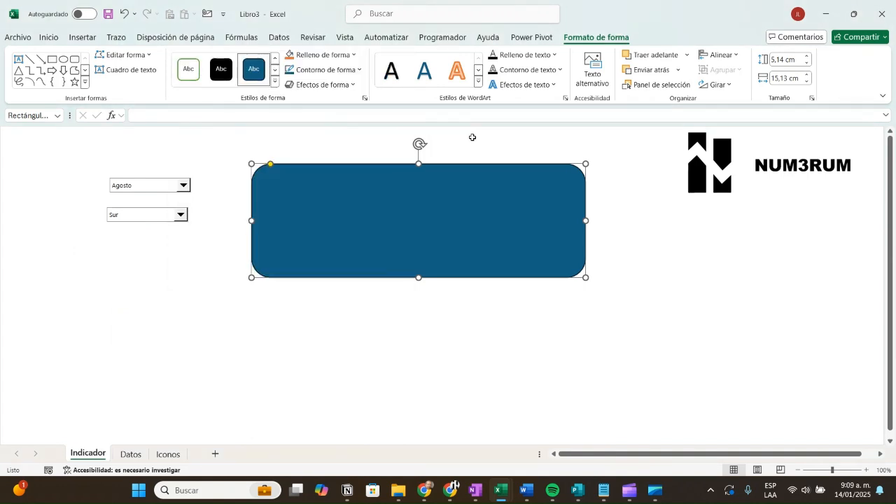
click(352, 55)
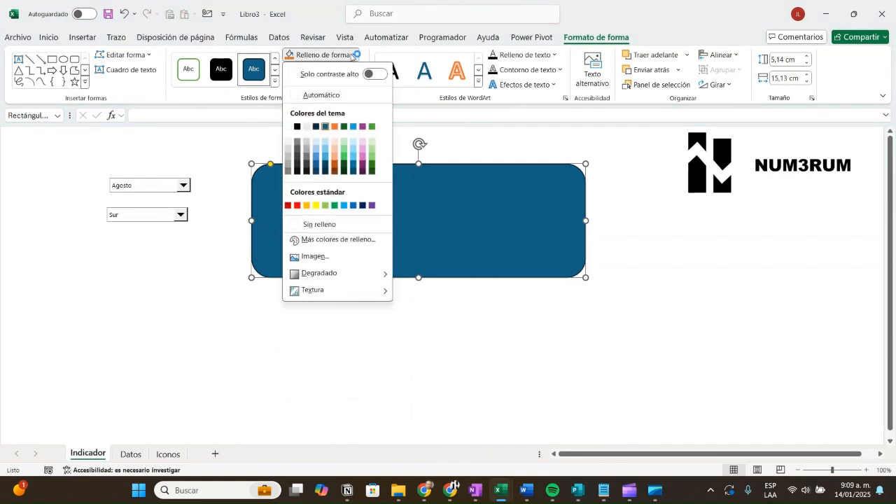
mouse_move(312, 276)
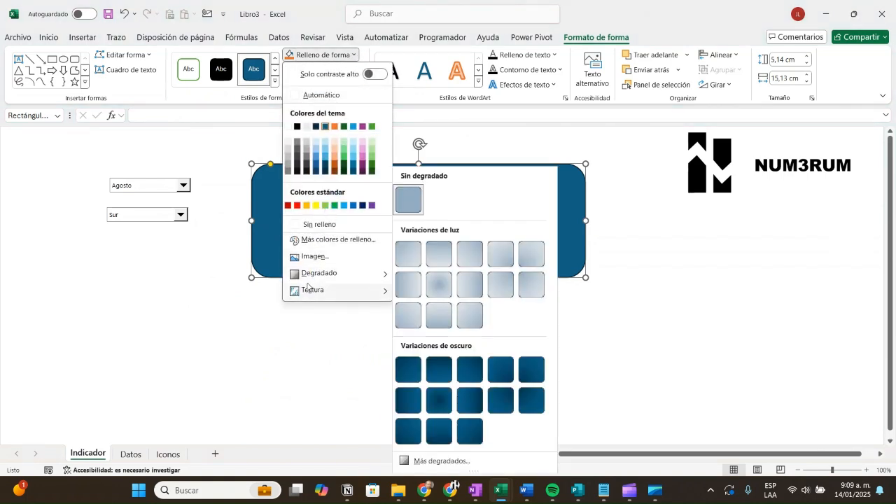
click(458, 460)
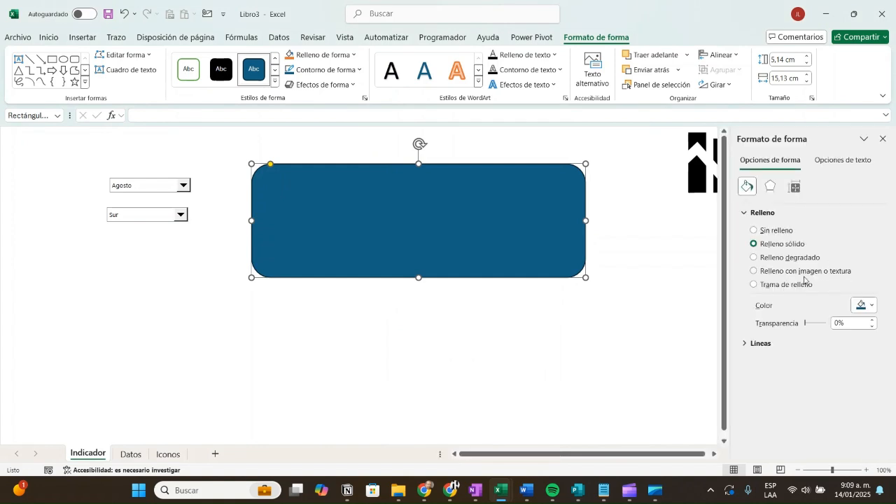
click(806, 259)
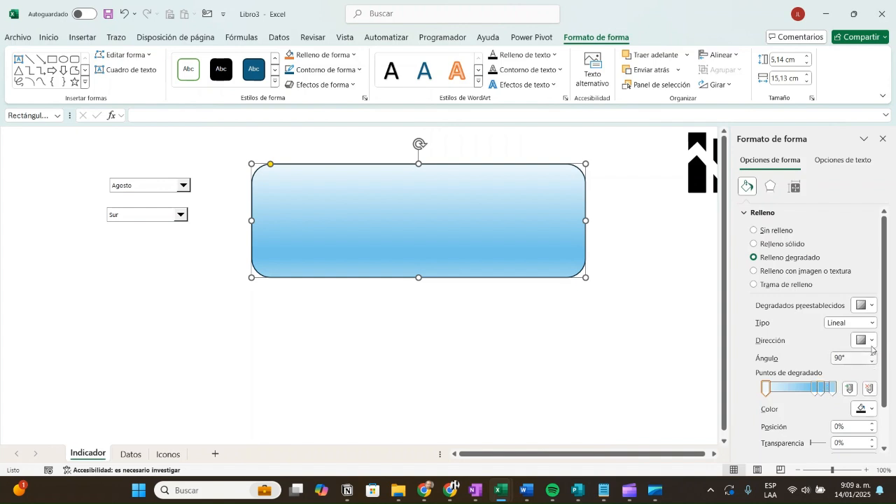
click(870, 306)
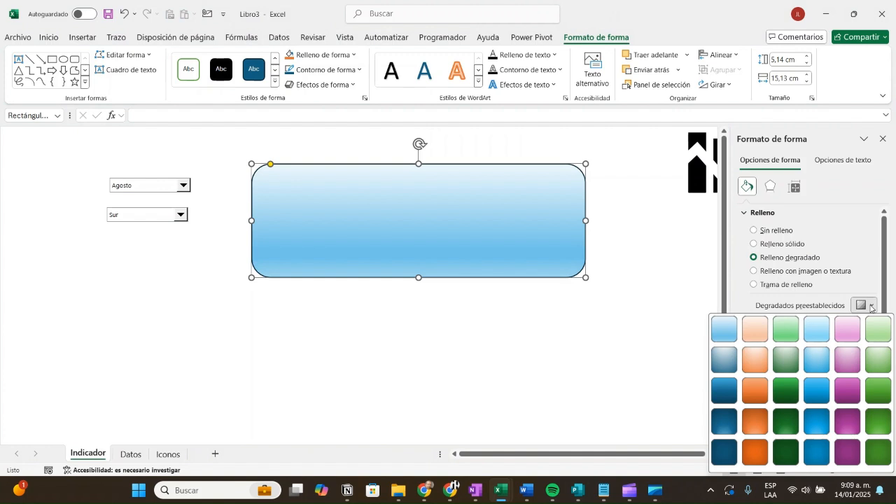
click(726, 359)
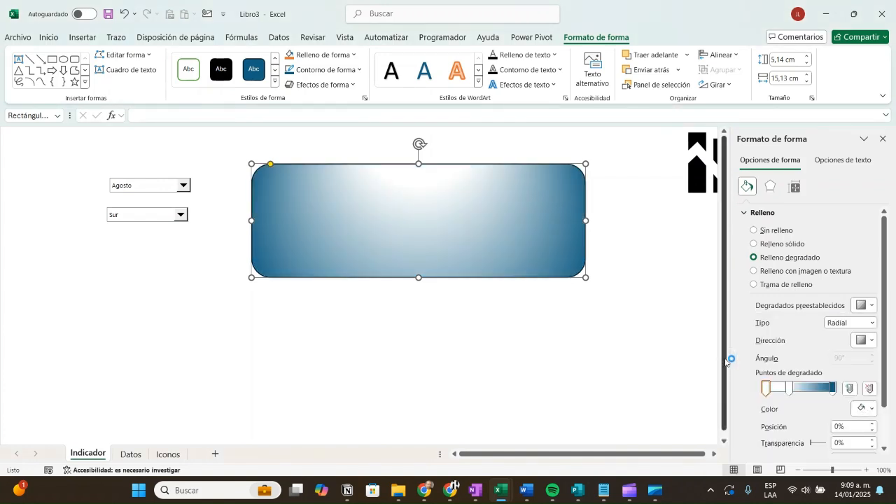
Change the rectangle's gradient type to Lineal and shift its middle gradient stop to 51%
click(871, 341)
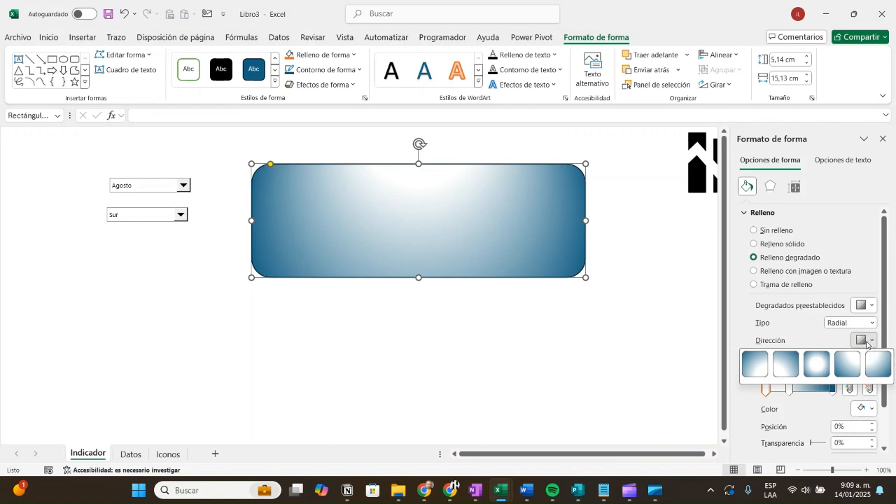
click(873, 324)
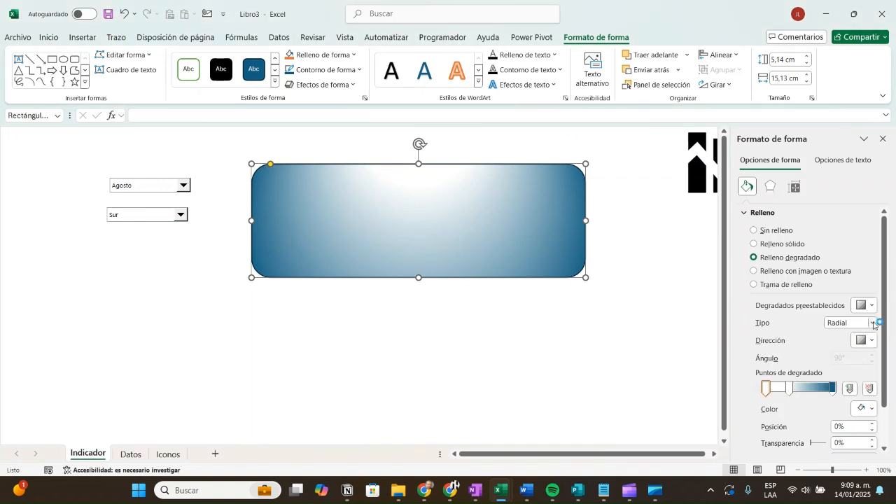
click(873, 323)
click(854, 335)
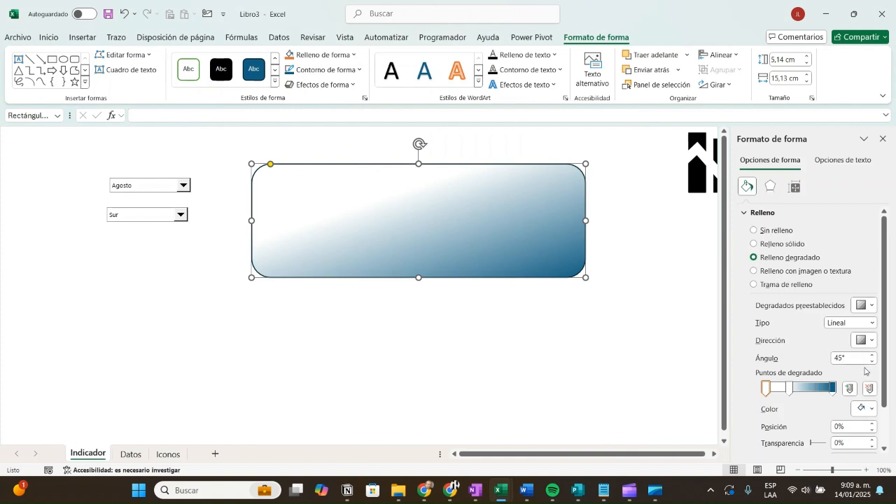
drag(789, 389, 798, 393)
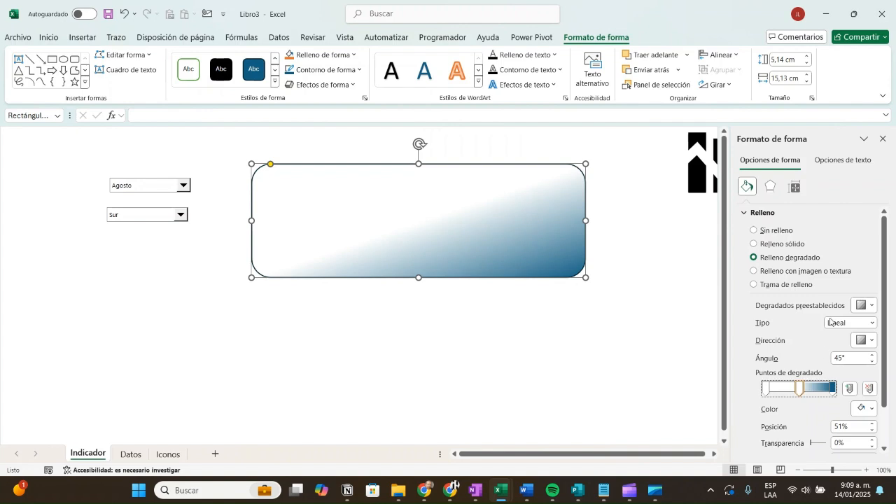
click(882, 138)
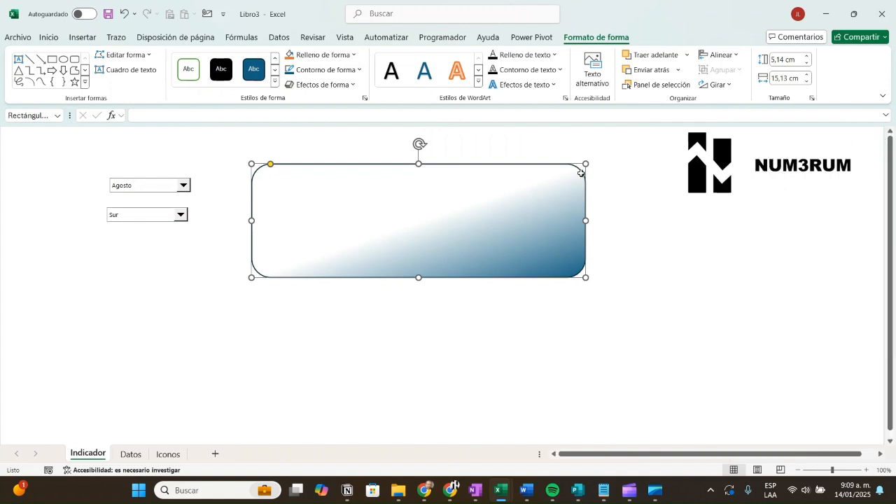
Remove the outline of the rounded rectangle
click(341, 73)
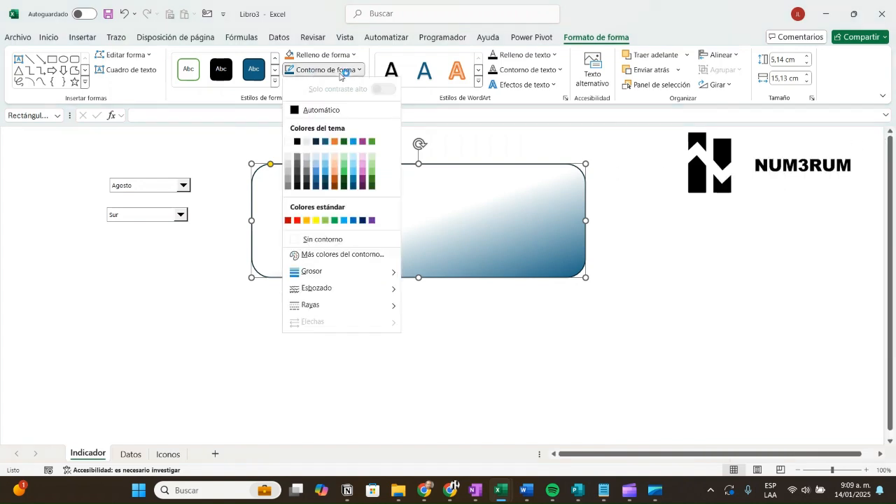
click(315, 240)
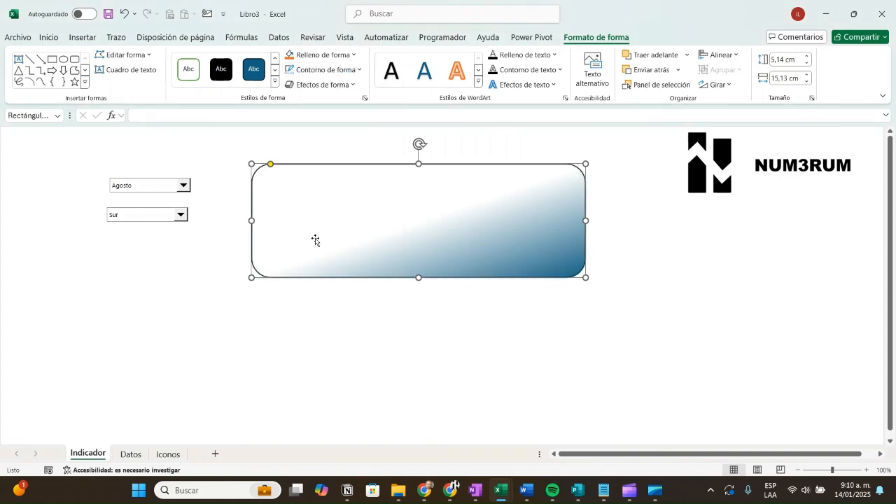
click(401, 332)
Apply an outer shadow offset toward the lower right to the rounded rectangle
click(396, 264)
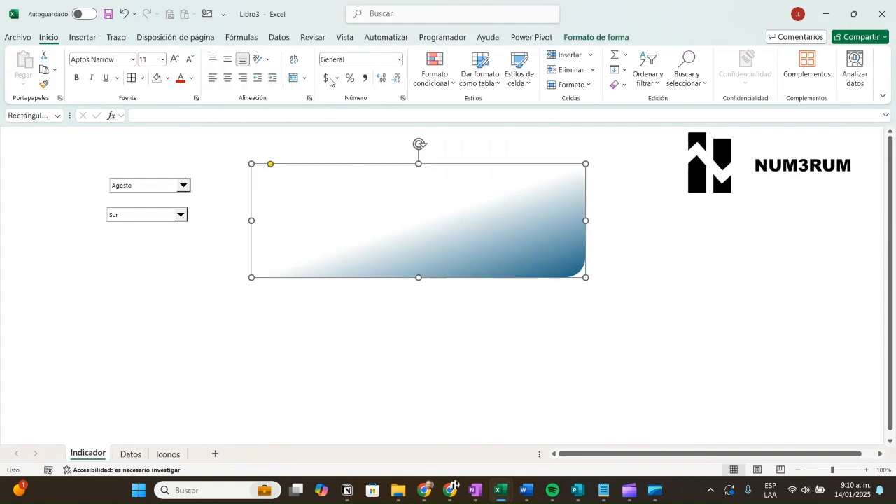
click(334, 86)
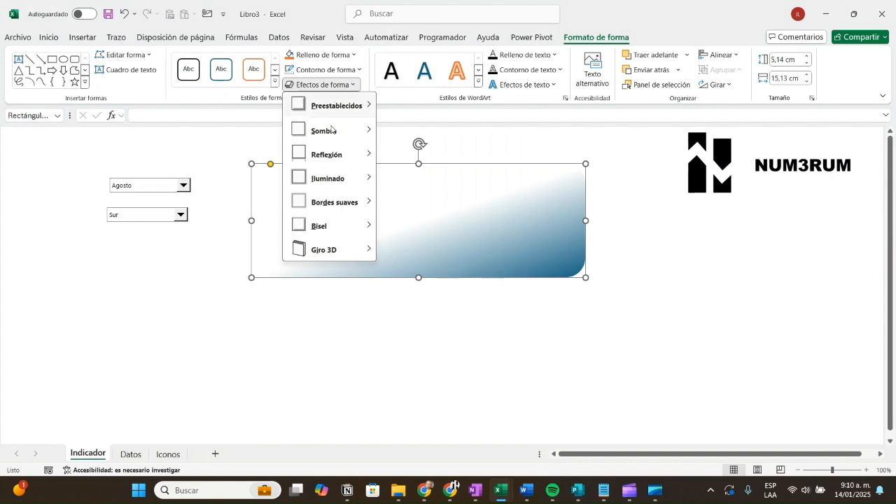
mouse_move(332, 132)
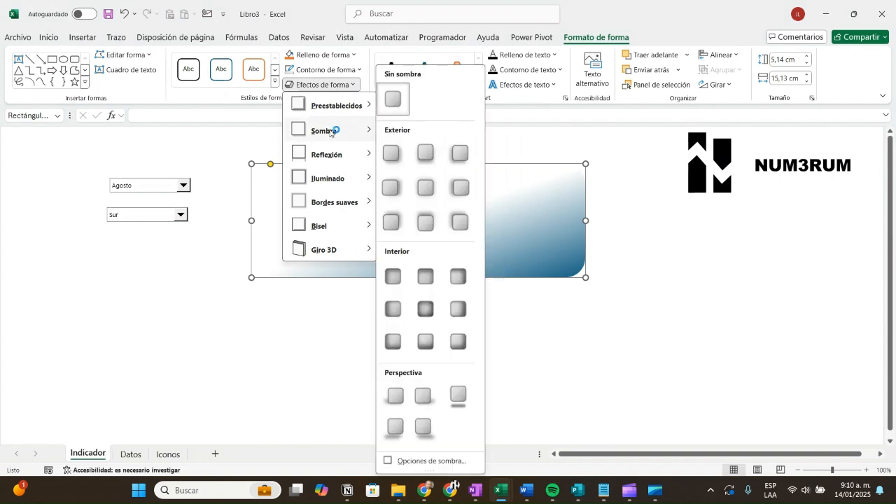
click(392, 153)
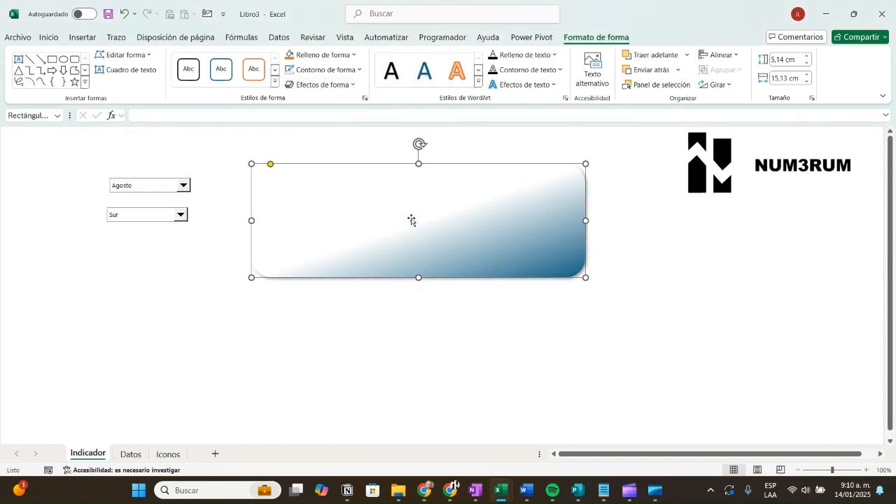
Set the rectangle's linear gradient direction diagonally from its lower-right corner to its upper-left corner, so the blue fills the upper left
right_click(357, 188)
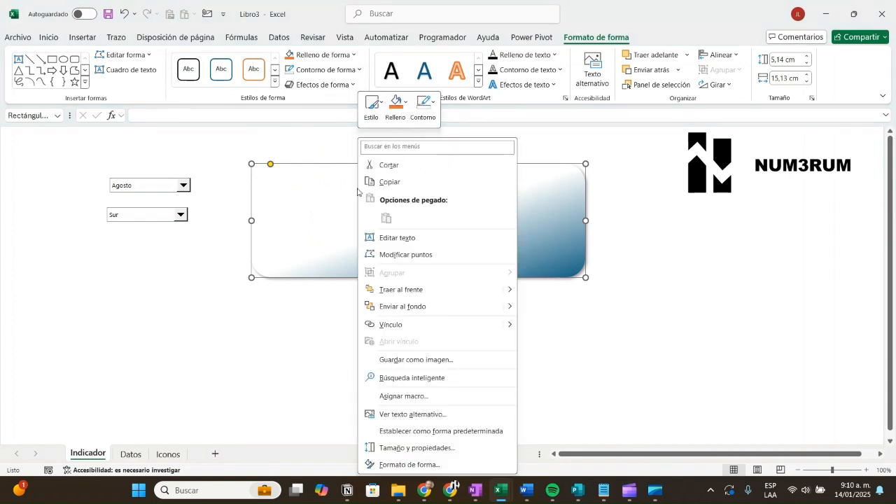
click(413, 465)
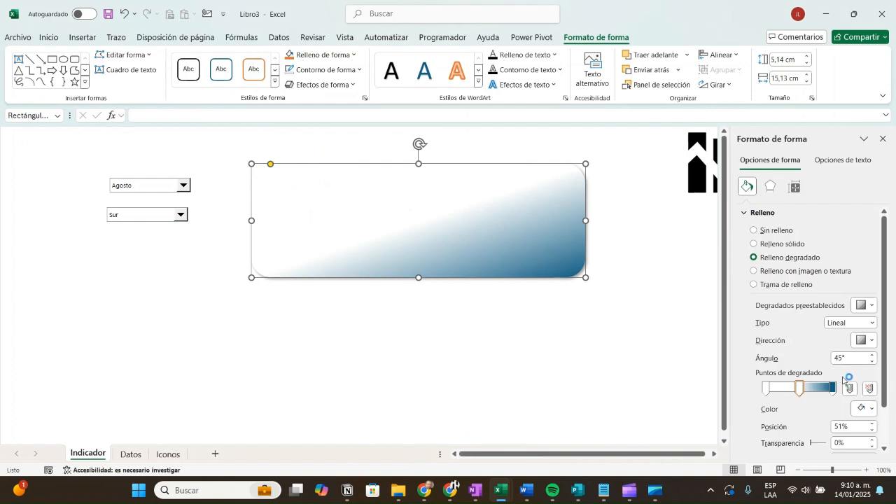
click(871, 341)
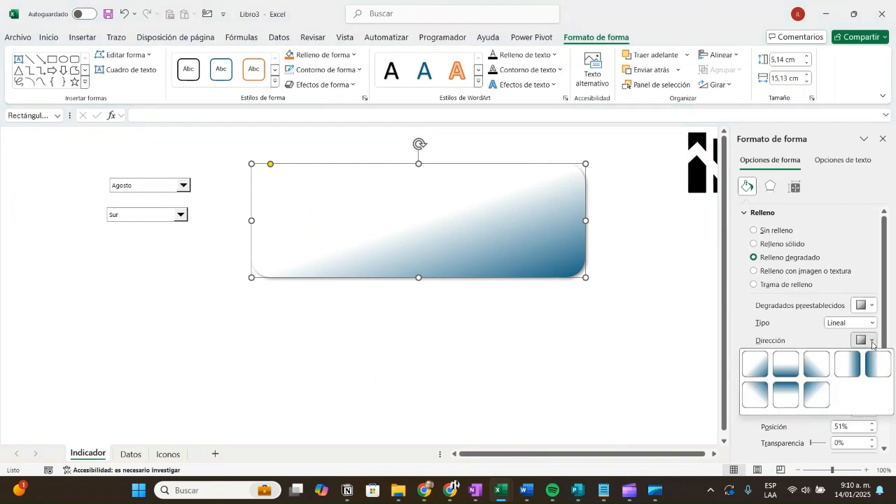
click(816, 394)
click(619, 366)
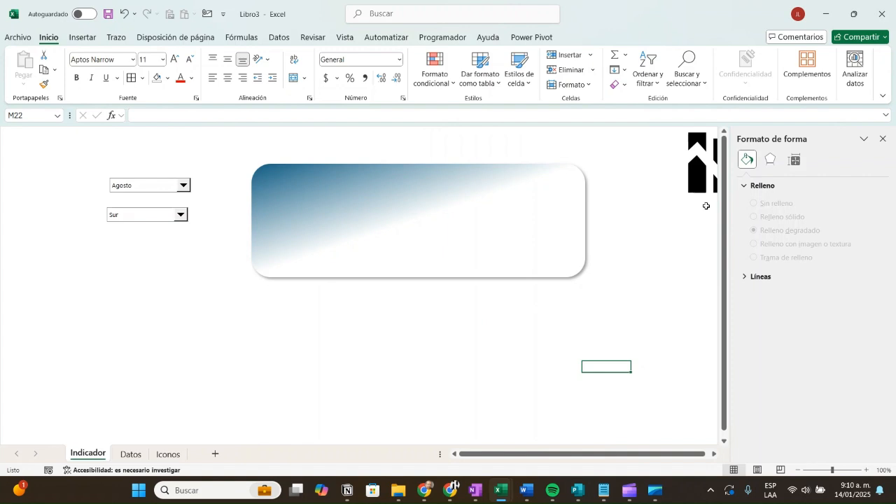
click(883, 139)
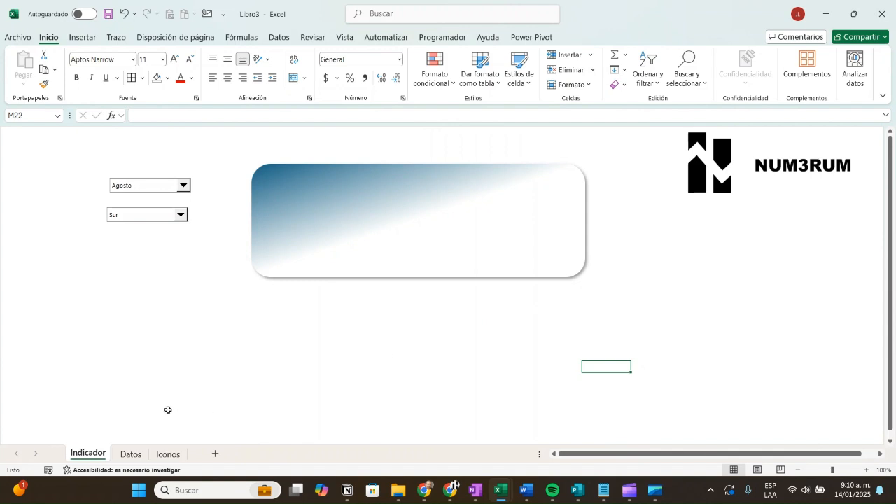
Check the Variación icon and its formula in G27 of the Datos sheet, and return to Indicador
click(130, 454)
click(324, 367)
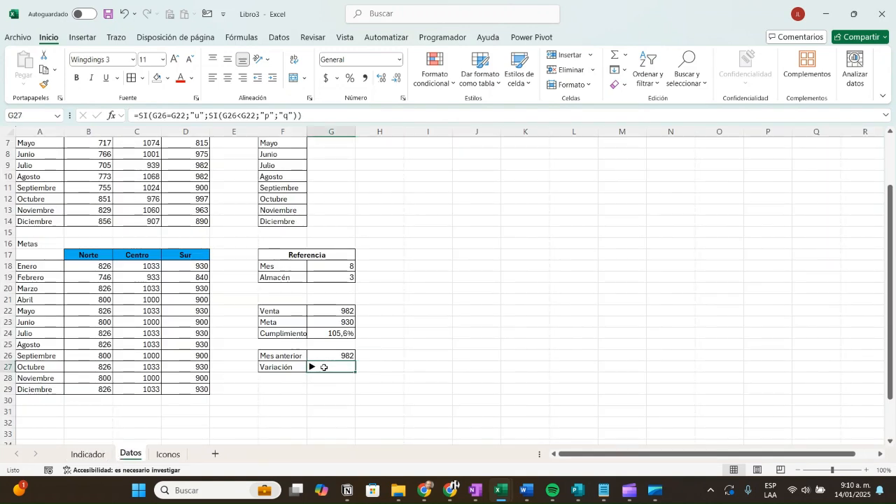
click(87, 454)
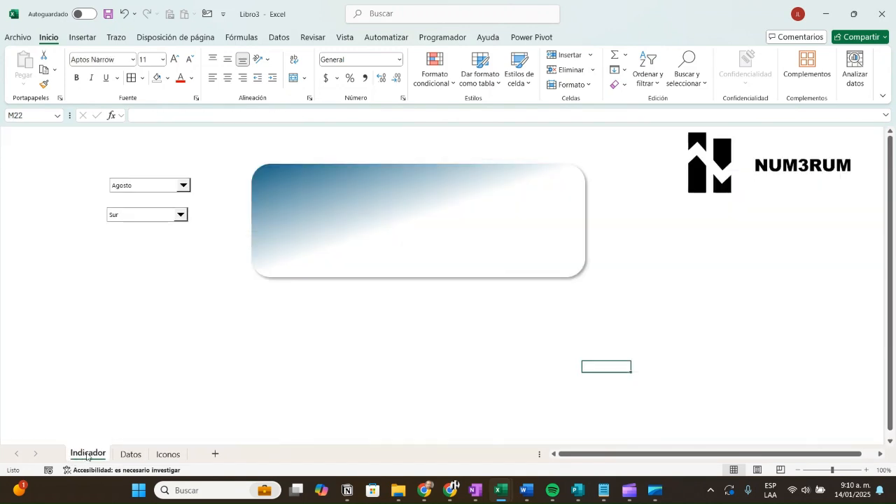
Insert a small square text box, about 1.3 cm wide, in the lower middle of the gradient rounded rectangle
click(358, 408)
click(78, 40)
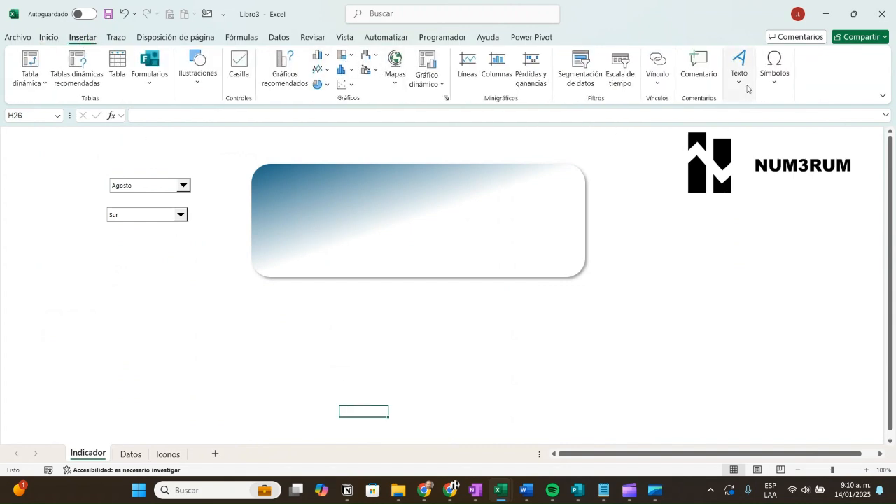
click(742, 67)
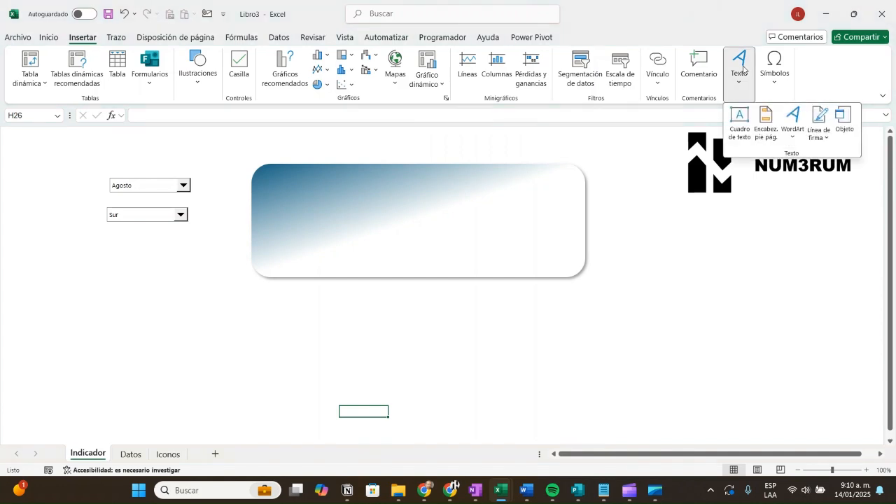
click(739, 121)
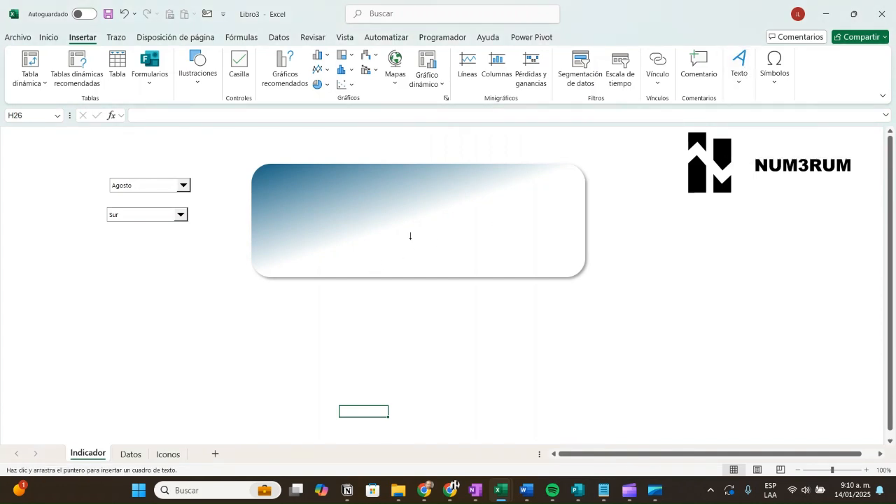
drag(410, 238, 439, 266)
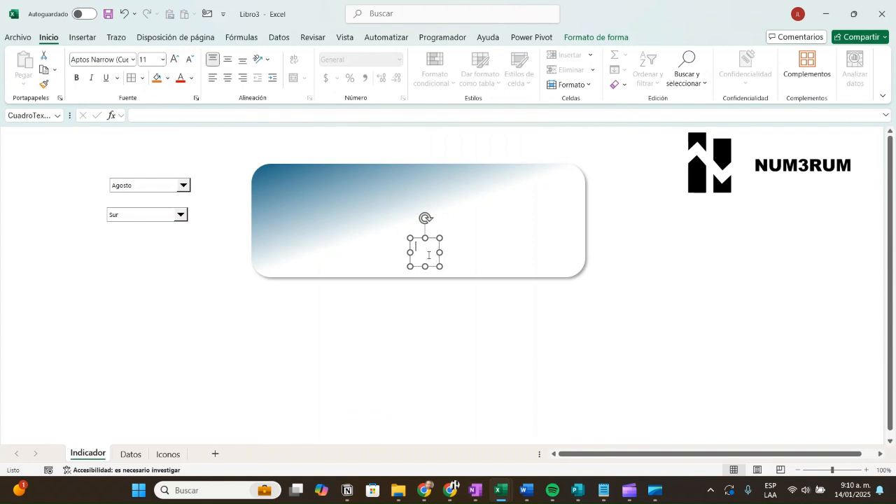
Link the new text box to the Variación icon with the formula =Datos!G27
click(270, 117)
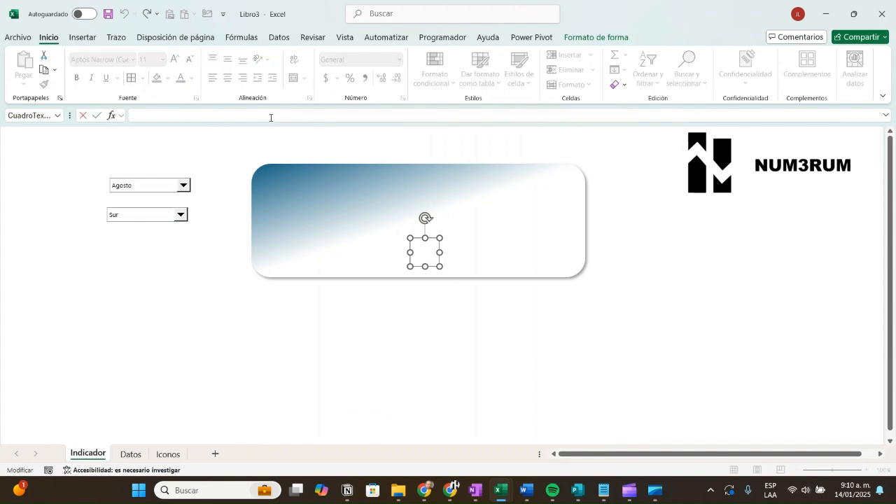
text(=)
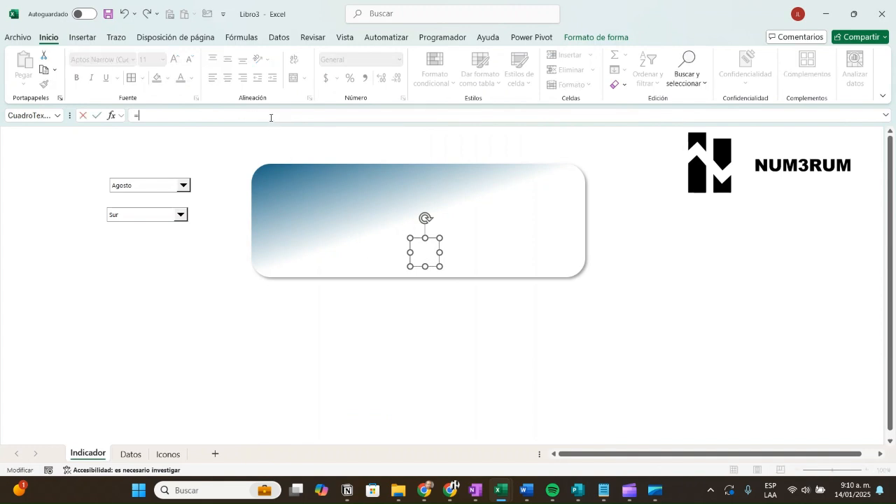
click(131, 454)
click(322, 370)
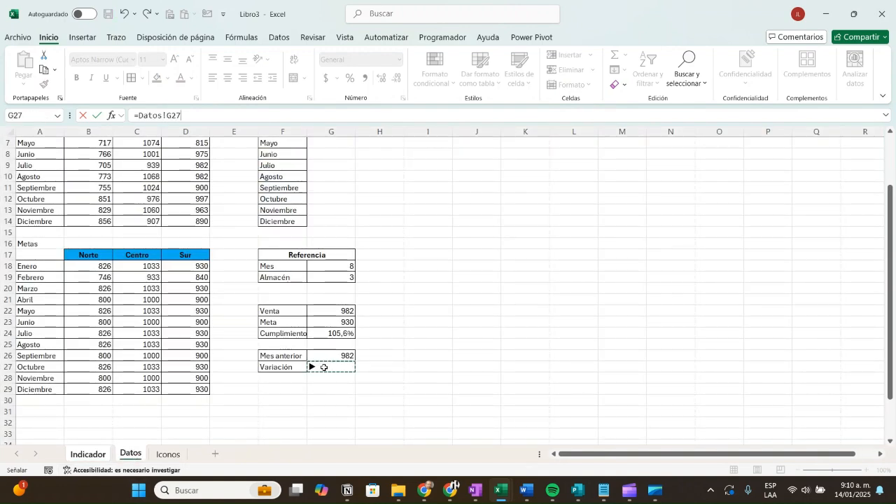
key(Return)
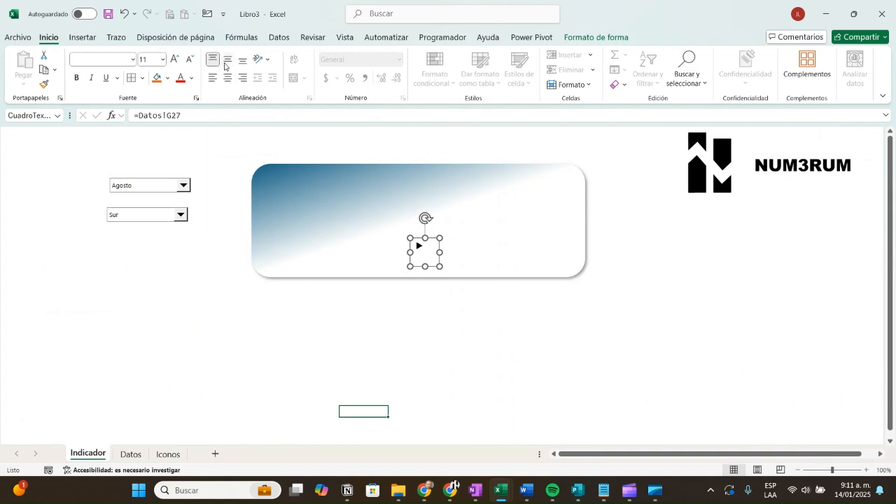
Center the arrow vertically and horizontally in its text box and set its font size to 20
click(228, 59)
click(227, 78)
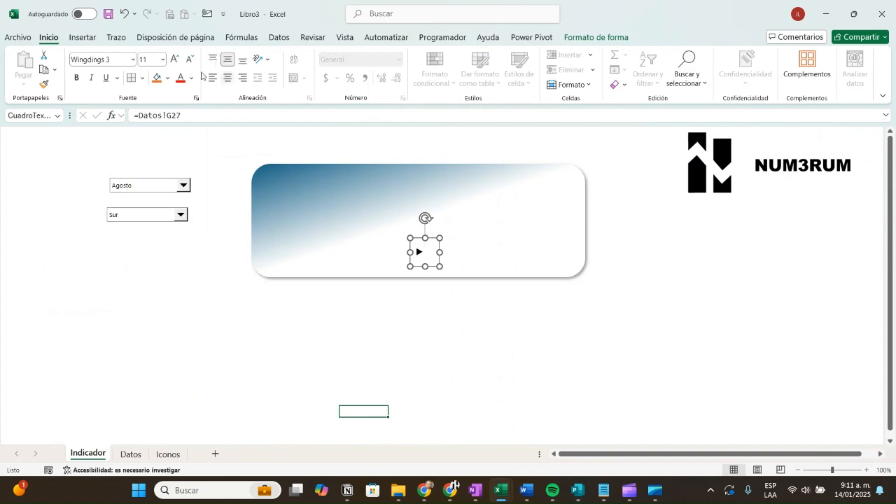
click(175, 60)
click(175, 59)
click(175, 59)
click(175, 60)
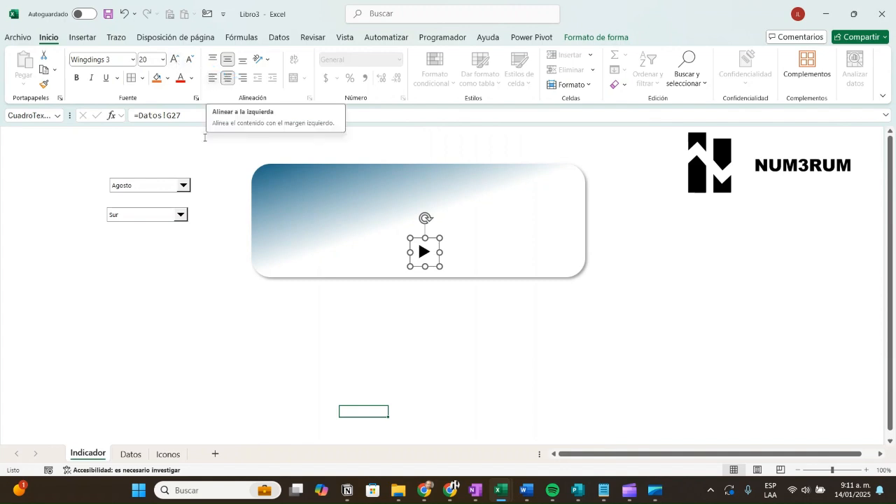
click(192, 286)
Test the linked arrow with month Enero for the warehouses Norte, Sur and Centro
click(183, 188)
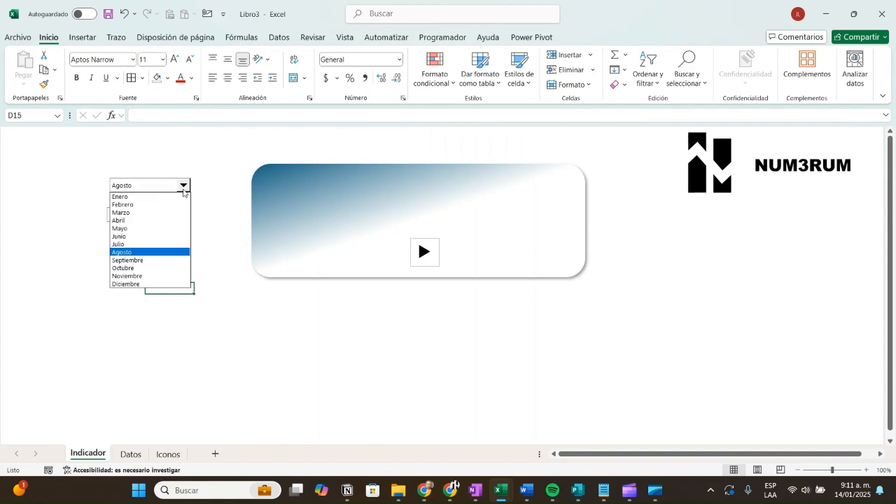
click(153, 197)
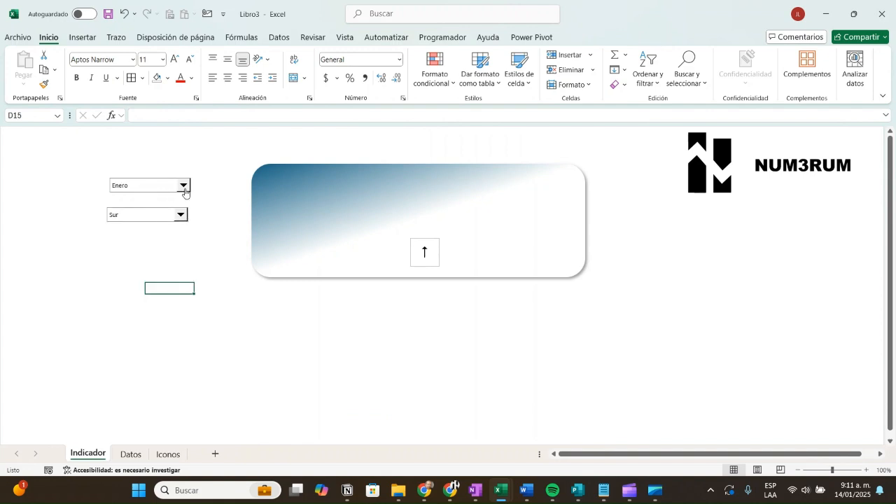
click(180, 215)
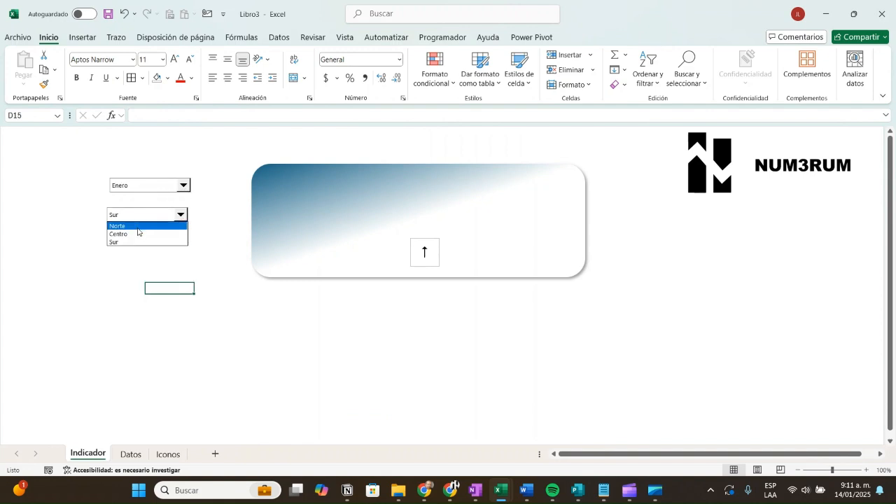
click(138, 227)
click(180, 214)
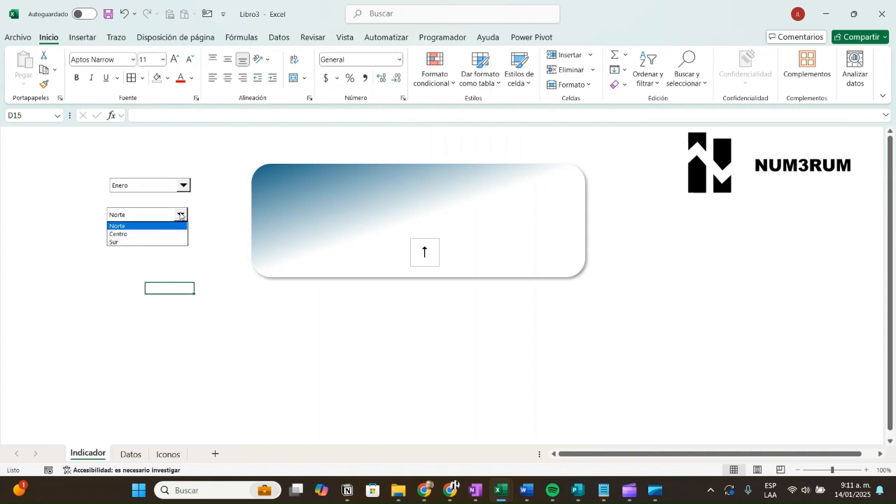
click(143, 243)
click(180, 215)
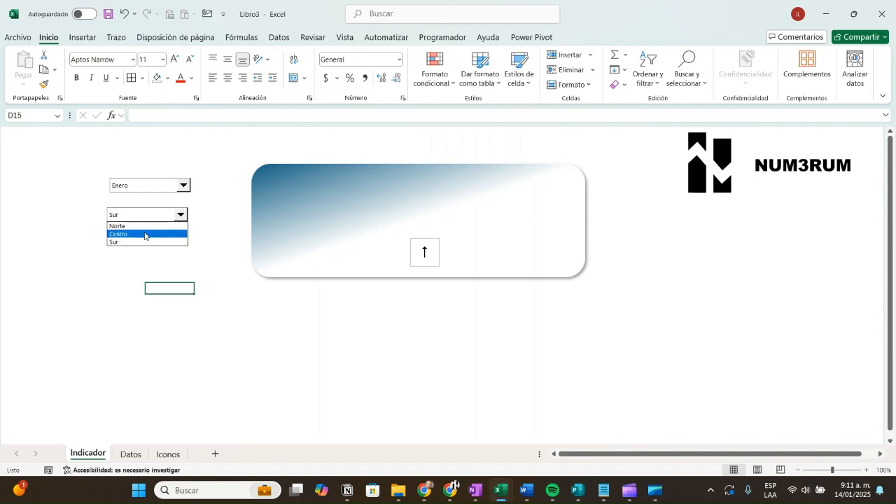
click(145, 234)
Test the arrow with month Febrero for Centro, Sur and Norte, finishing on Abril with Centro
click(184, 186)
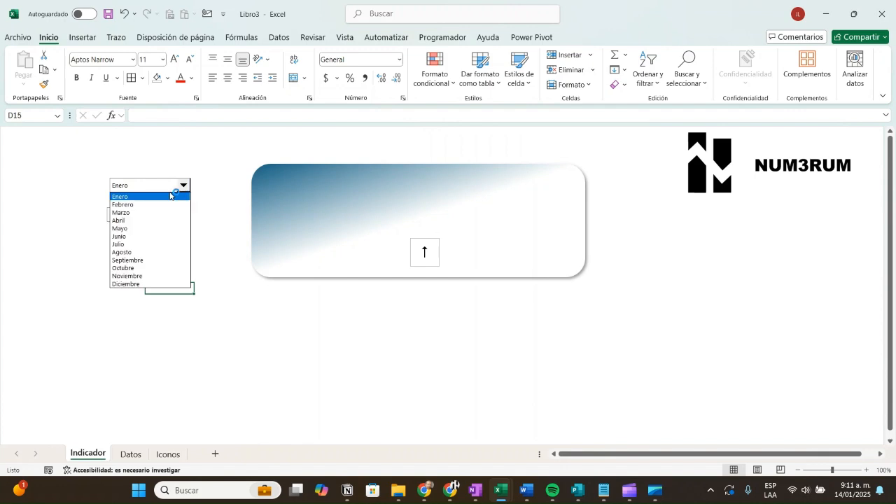
click(140, 203)
click(180, 215)
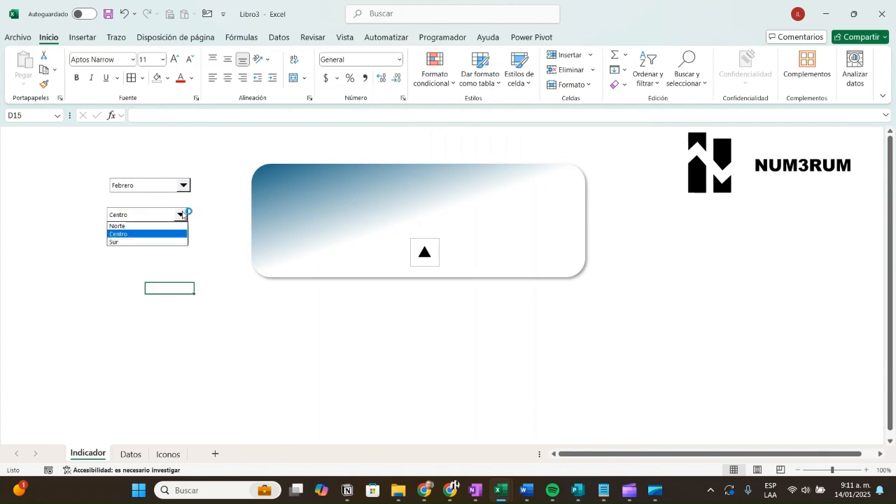
click(130, 242)
click(180, 215)
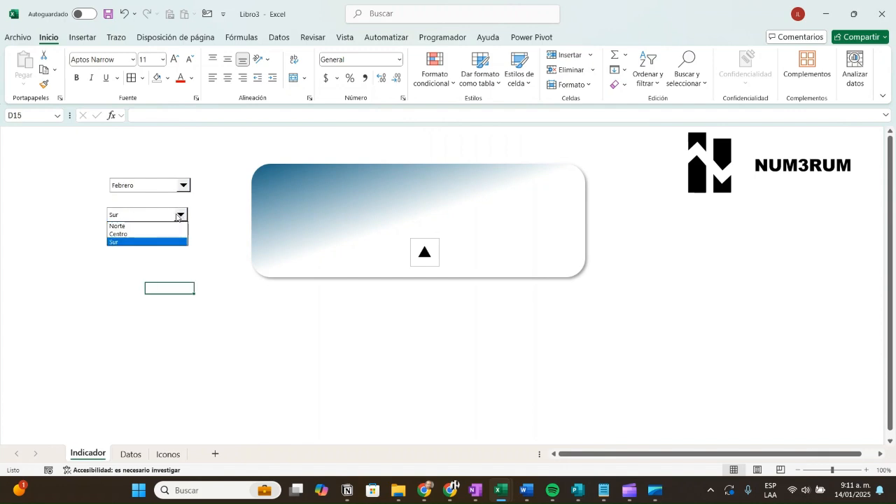
click(129, 226)
click(171, 218)
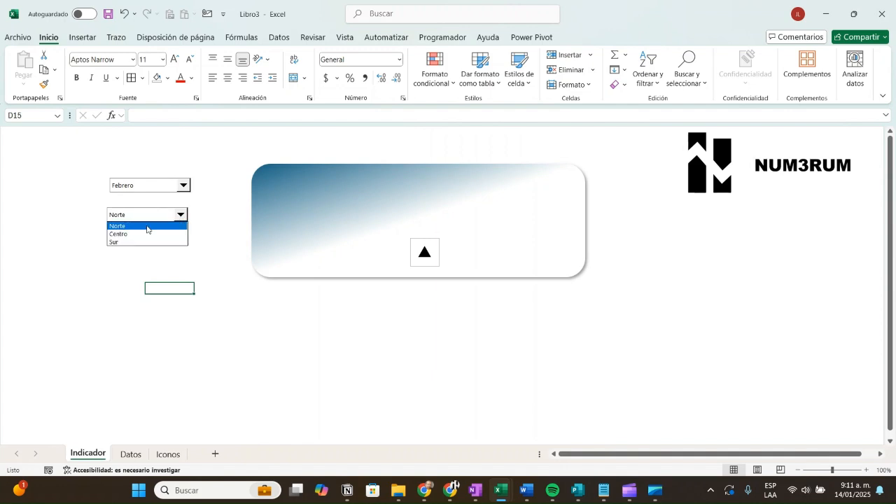
click(137, 236)
click(188, 191)
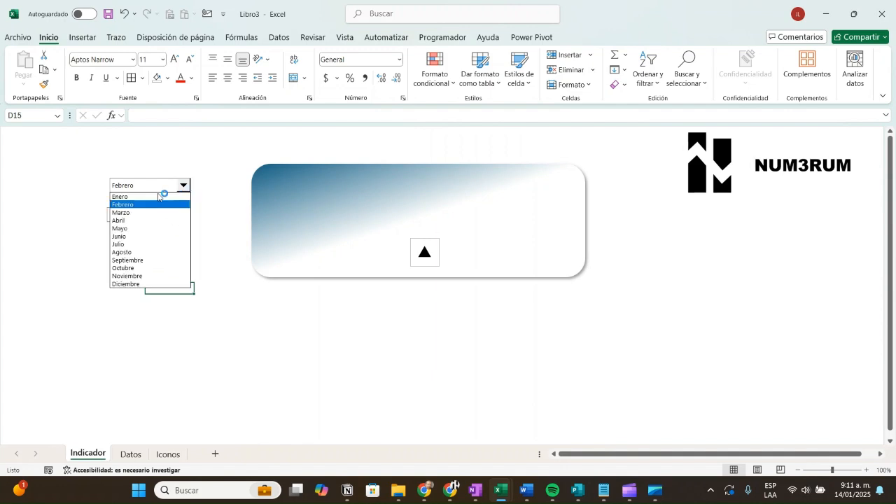
click(132, 222)
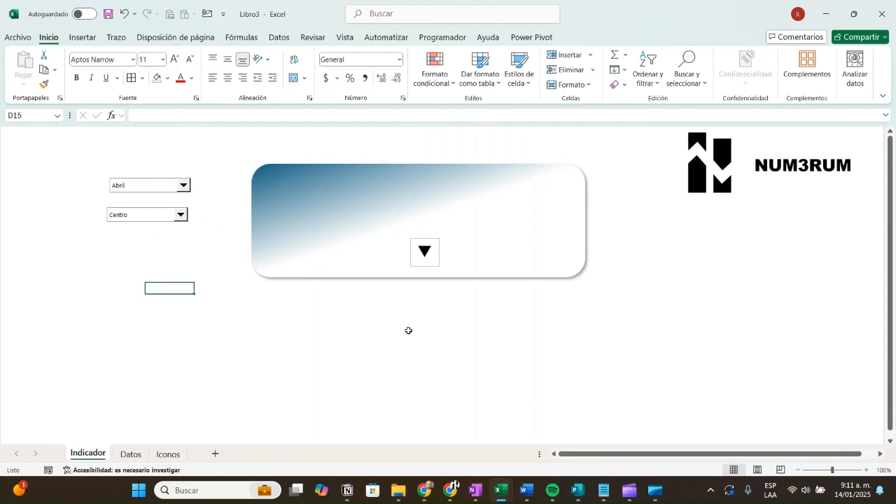
Remove the outline of the arrow text box
click(422, 259)
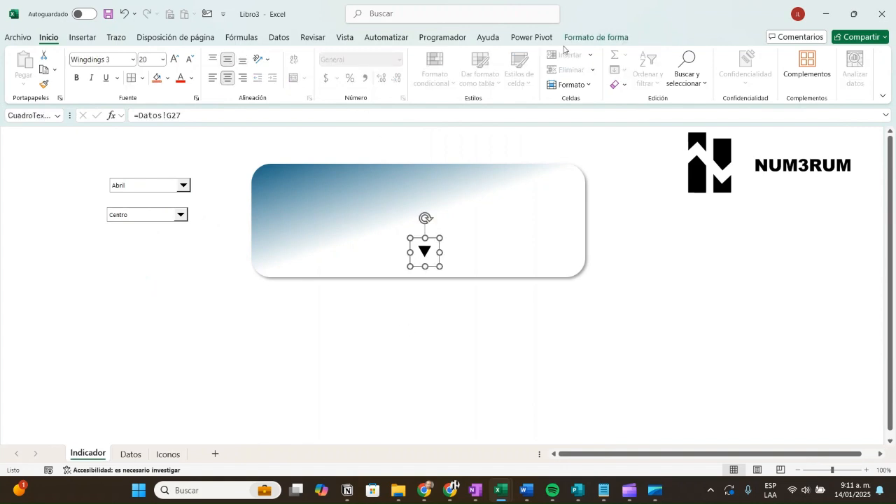
click(580, 38)
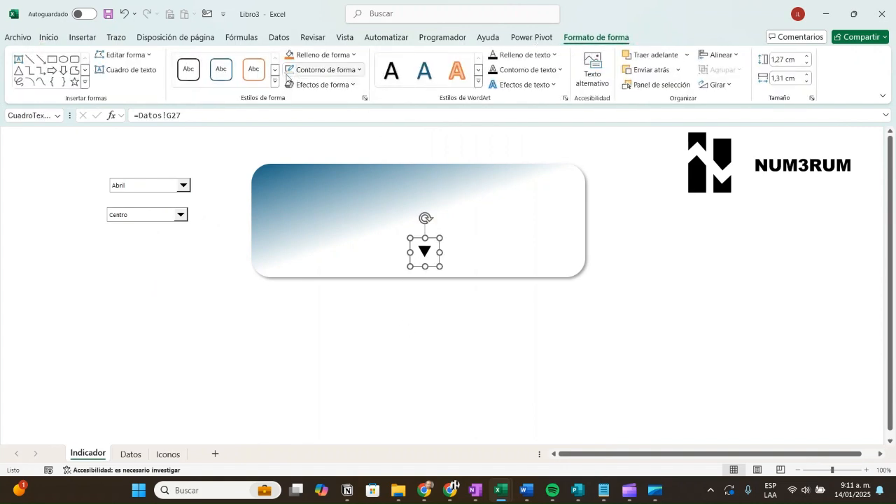
click(438, 390)
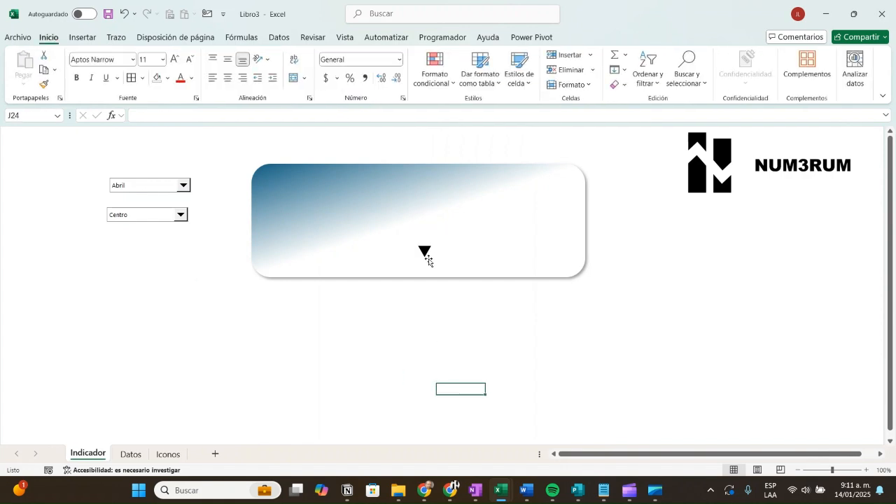
Move the arrow text box left within the rounded rectangle's lower part and set its shape fill to Sin relleno
double_click(428, 261)
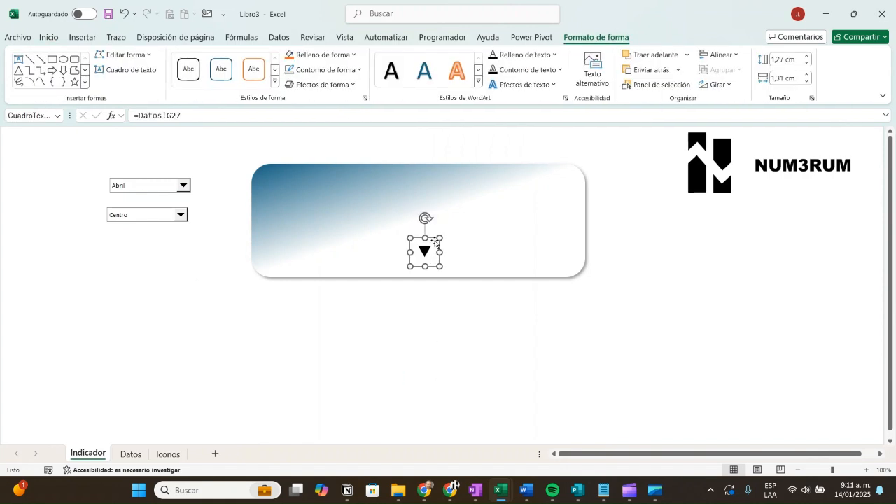
drag(432, 239, 352, 241)
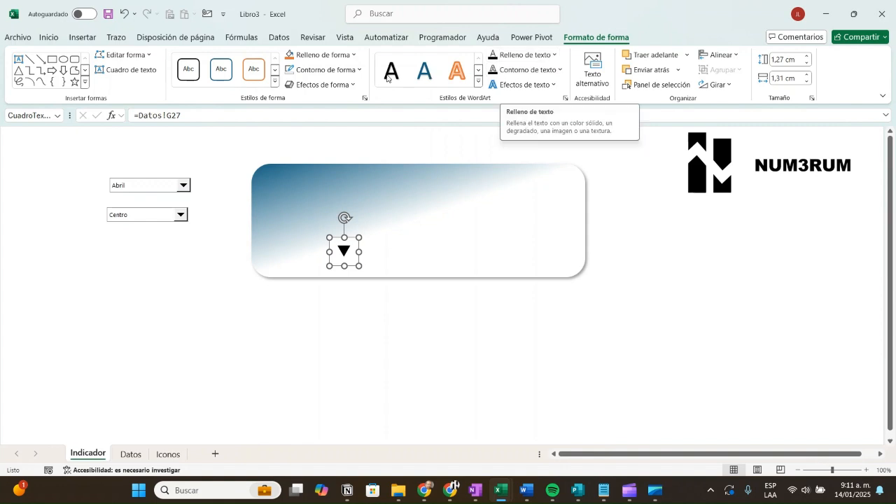
click(352, 56)
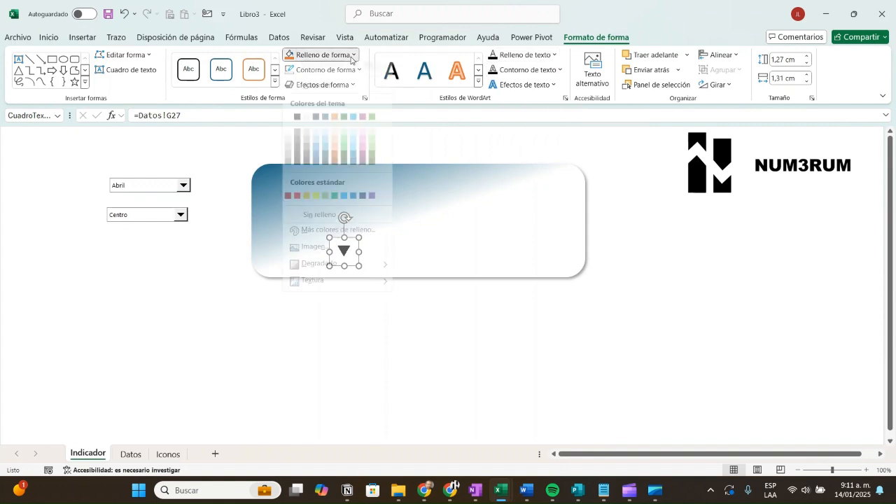
click(310, 225)
drag(340, 230, 358, 250)
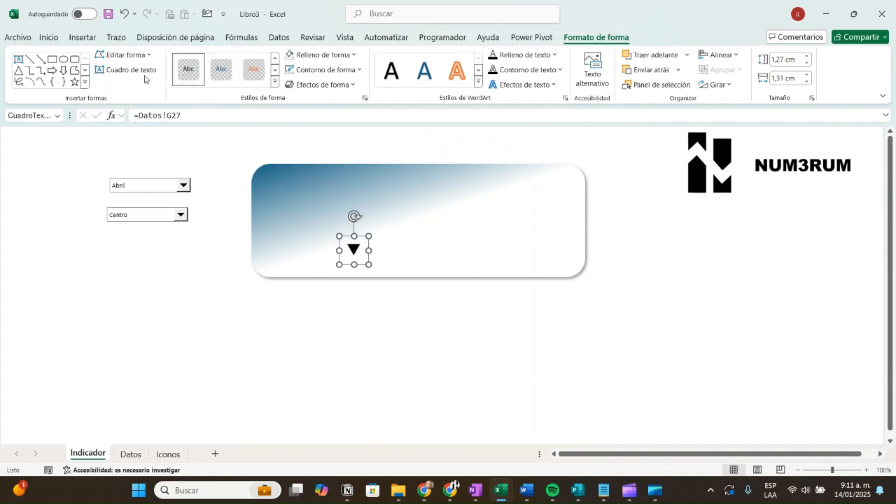
Enlarge the arrow to font size 28 and move its text box toward the rounded rectangle's lower-left corner
click(48, 38)
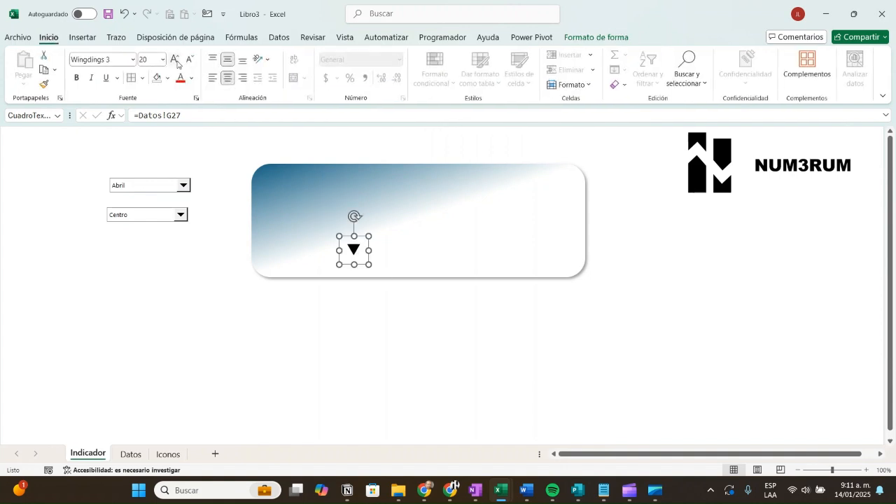
click(363, 302)
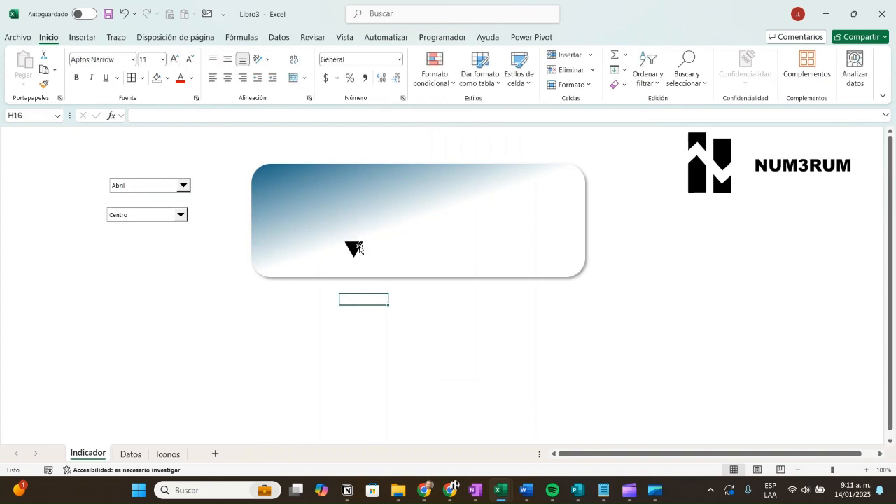
right_click(354, 249)
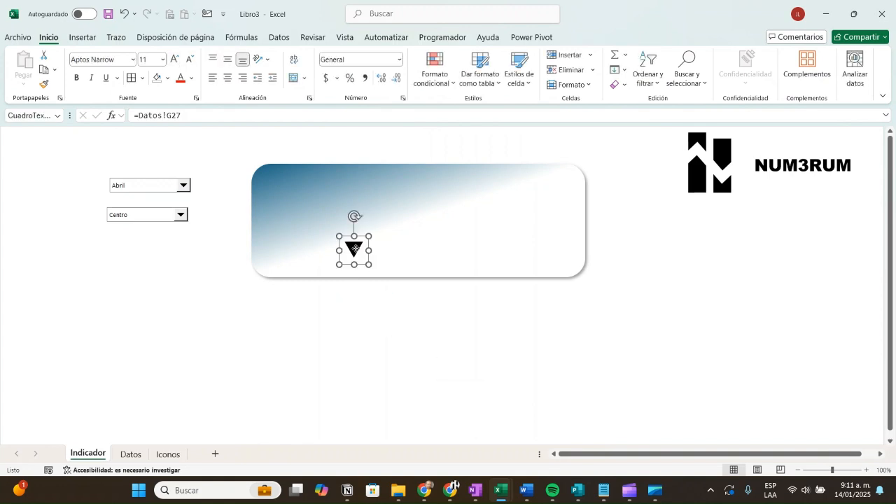
key(Escape)
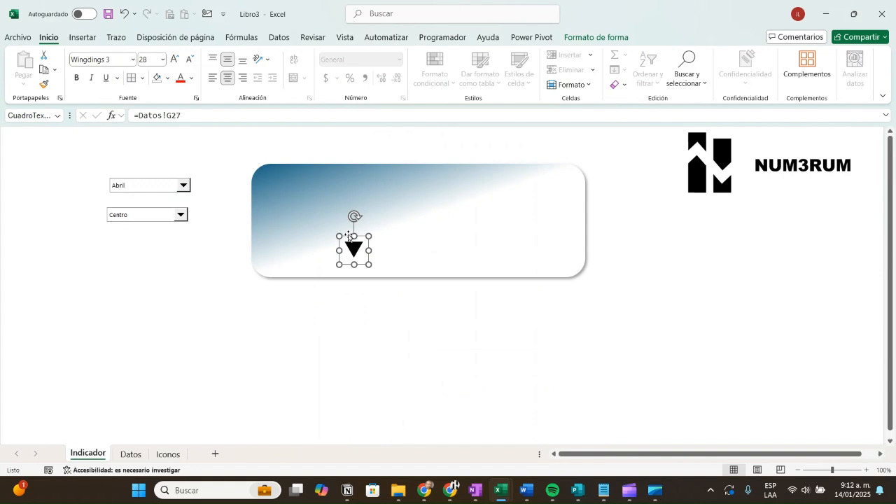
drag(348, 236, 301, 246)
click(341, 336)
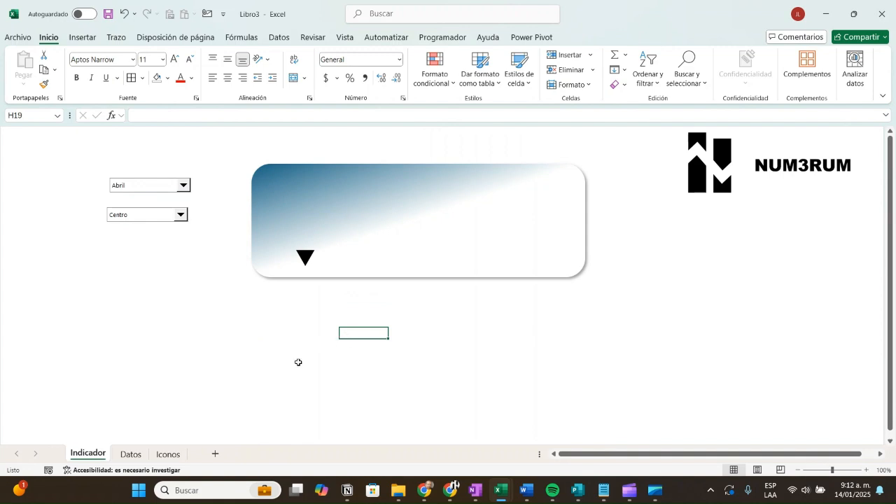
On the Datos sheet, start a heading with the text "Cumplimi" in cell I17, to the right of the Referencia table
click(131, 454)
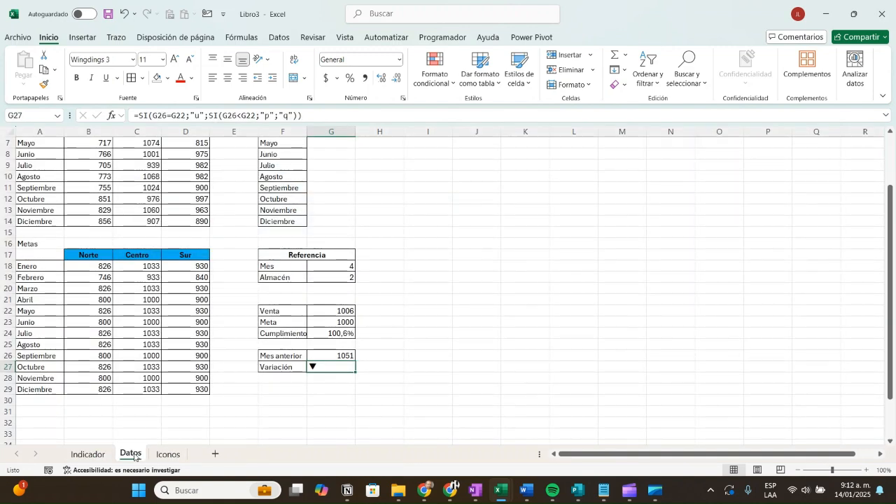
click(444, 266)
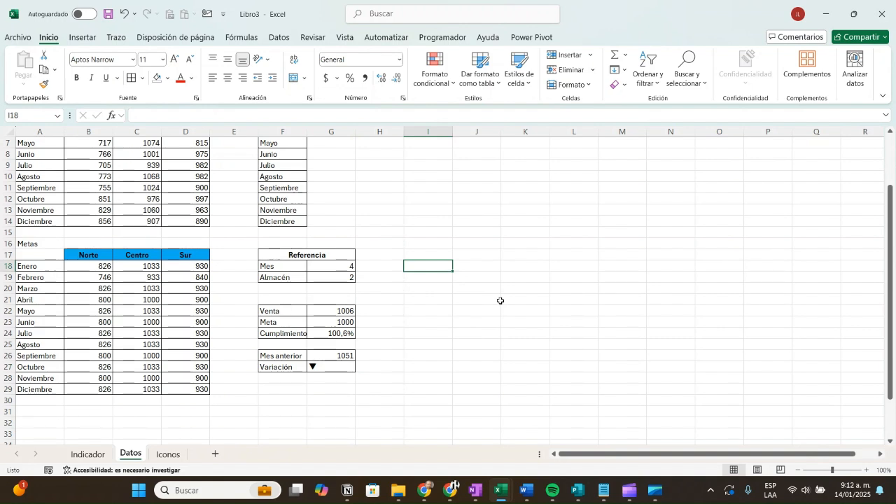
key(Right)
key(Up)
key(Up)
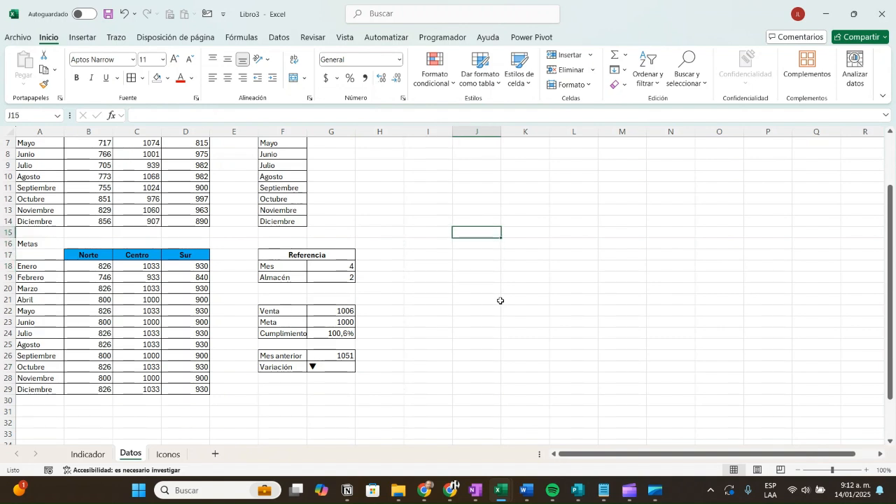
key(Up)
key(Up)
key(Up)
key(Down)
key(Down)
key(Down)
key(Down)
key(Left)
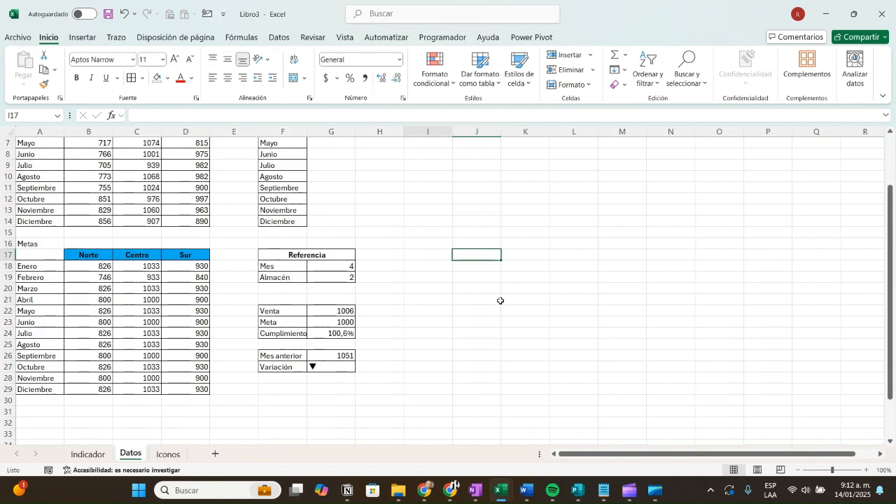
text(Cumplimi)
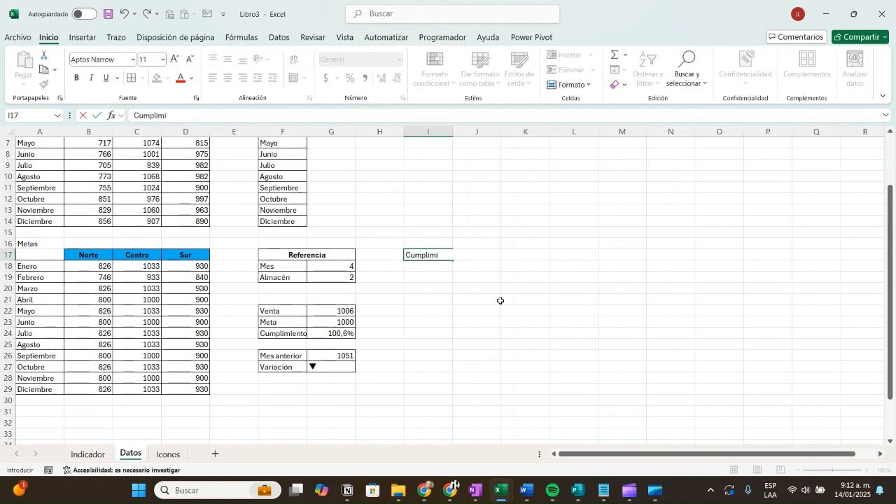
Head a table in I17 with "Cumplimiento" and add its first row, Rojo with 90%
text(ento)
key(Return)
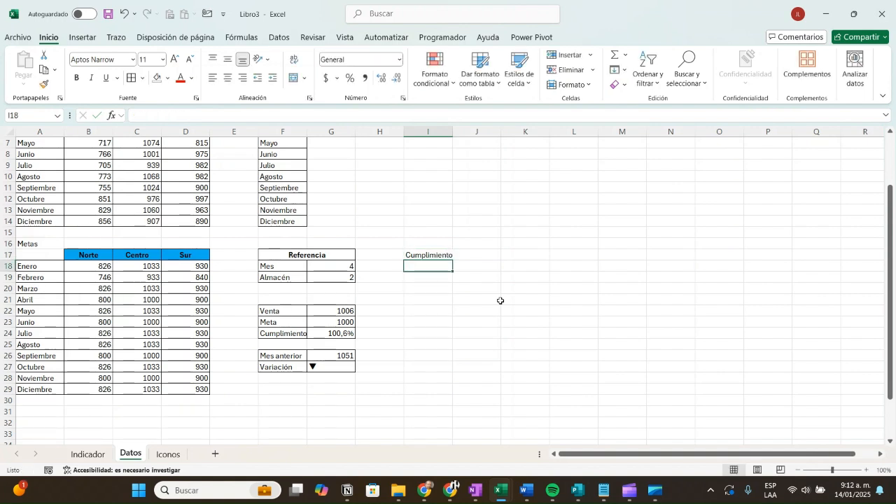
text(Rojo)
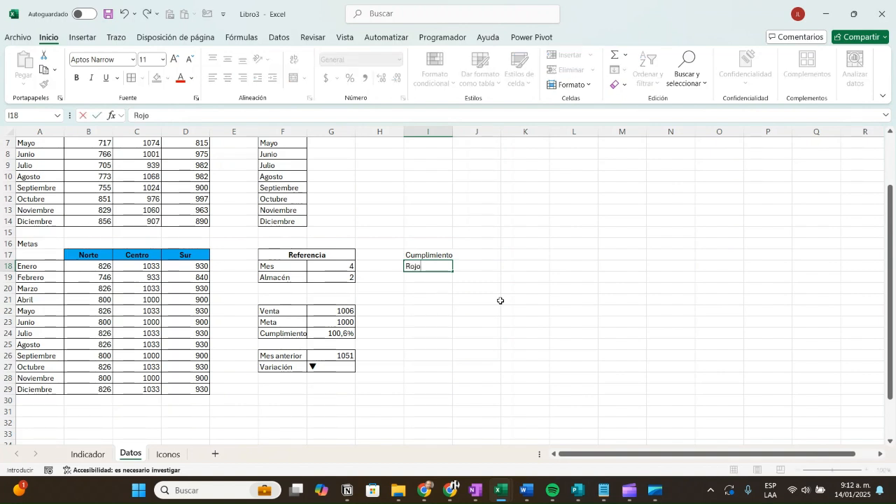
key(Tab)
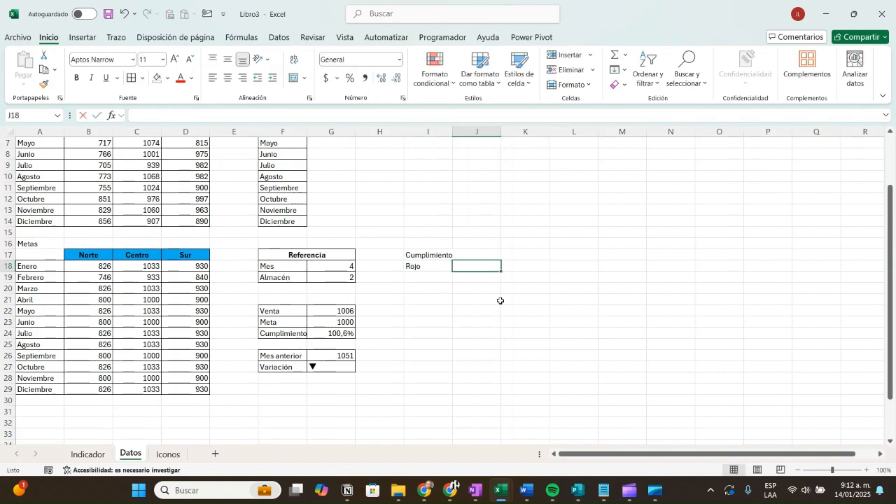
text(90%)
key(Return)
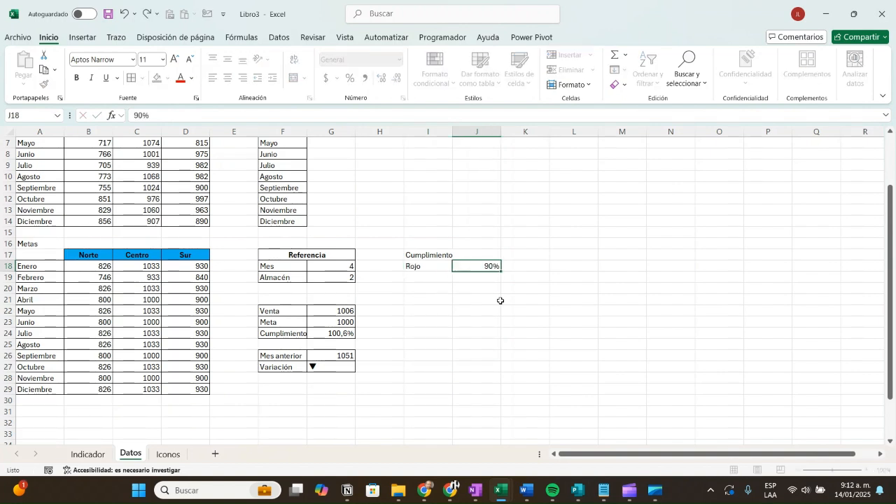
Add an Amarillo row with 95% and a Verde label beneath the Rojo row
text(Amarillo)
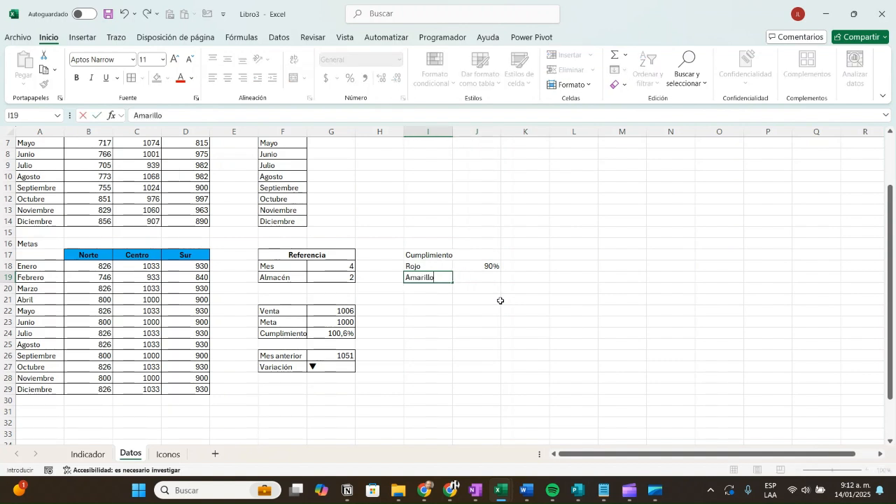
key(Tab)
text(95)
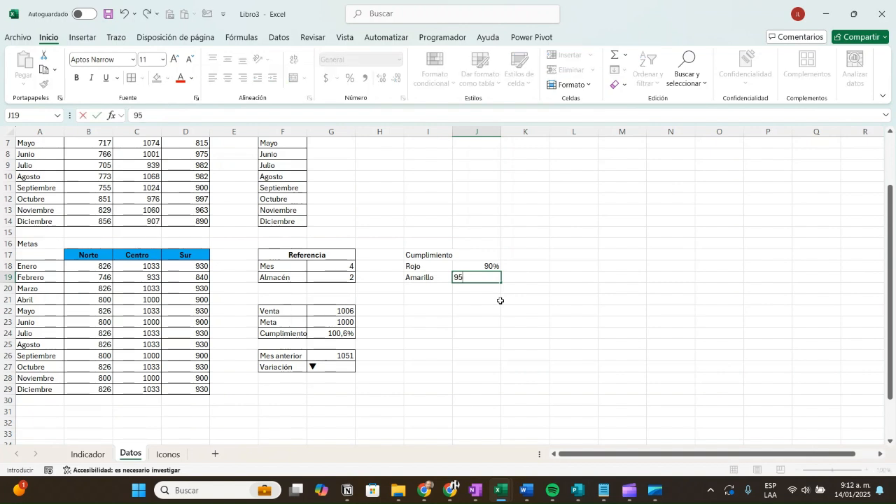
text(%)
key(Return)
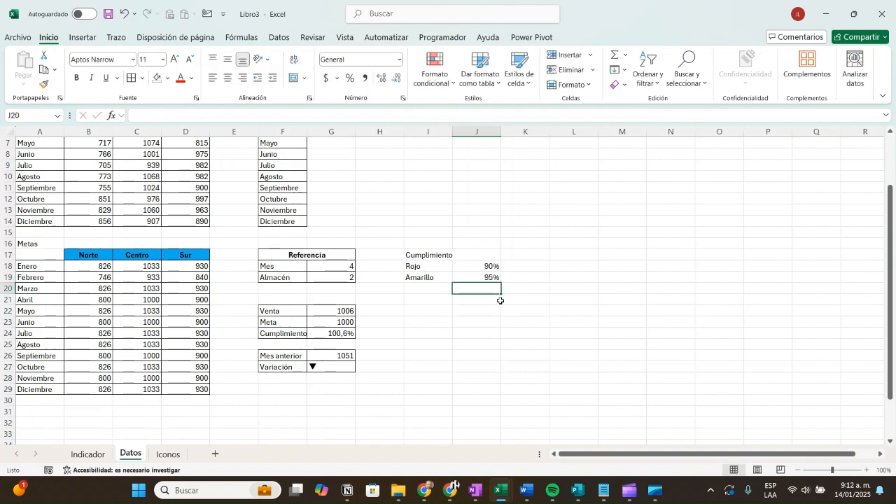
key(Left)
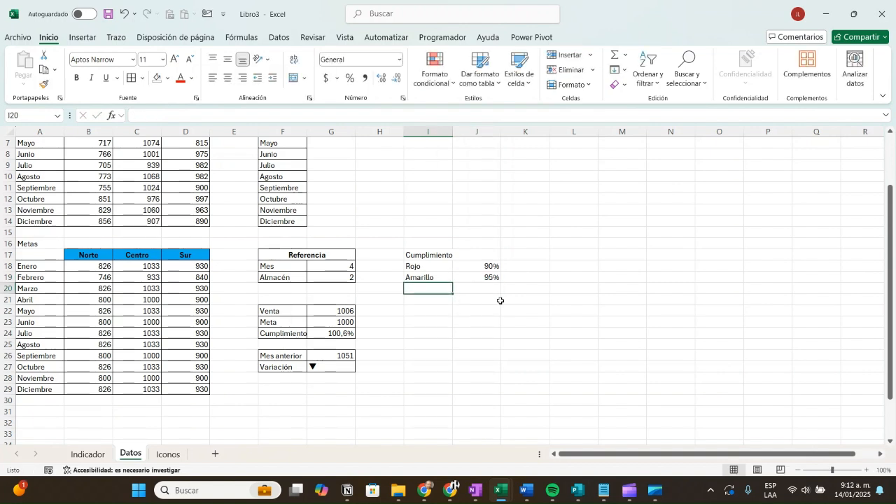
text(Verde)
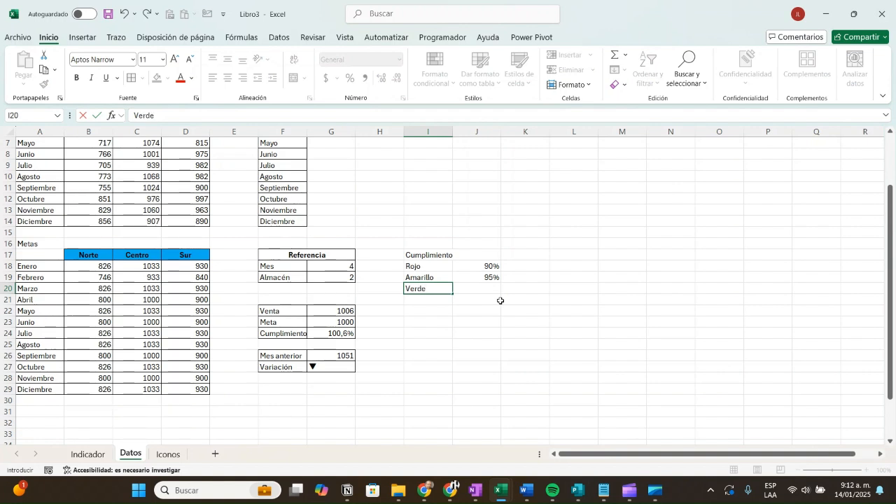
Enter the column headers "Rangos" in J17 and "Selección" in K17
key(Right)
key(Right)
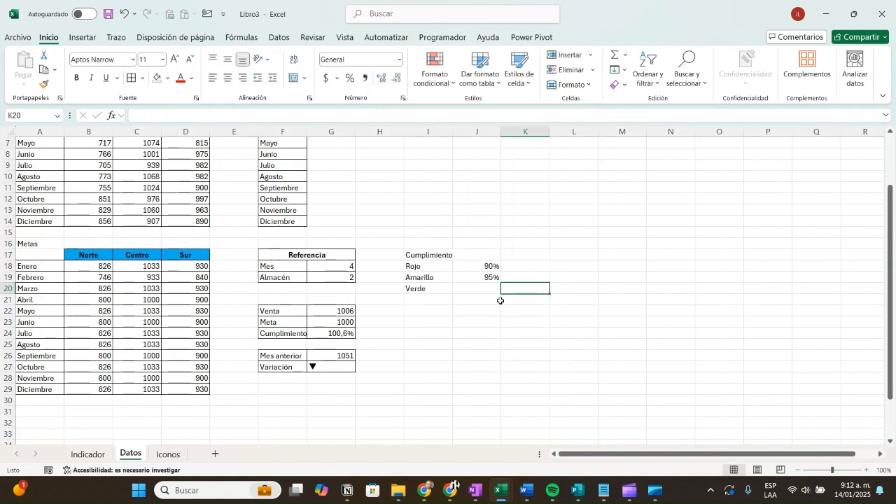
key(Up)
key(Up)
key(Up)
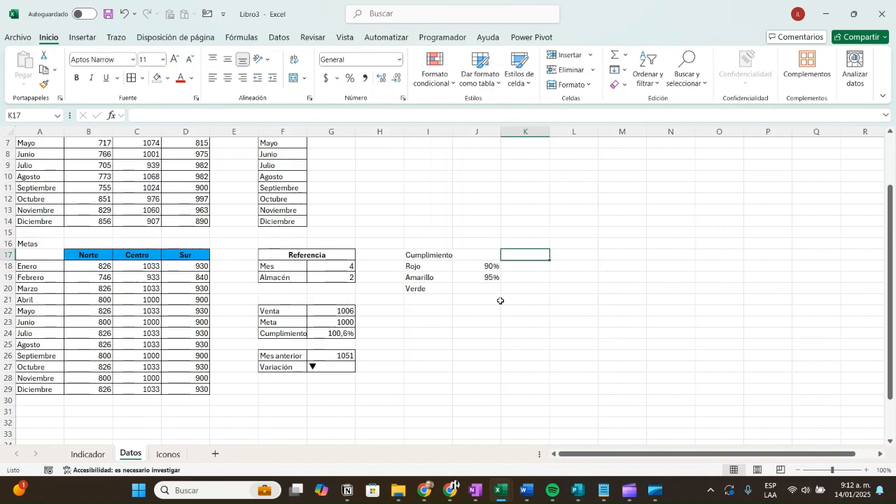
key(Left)
text(Rangos)
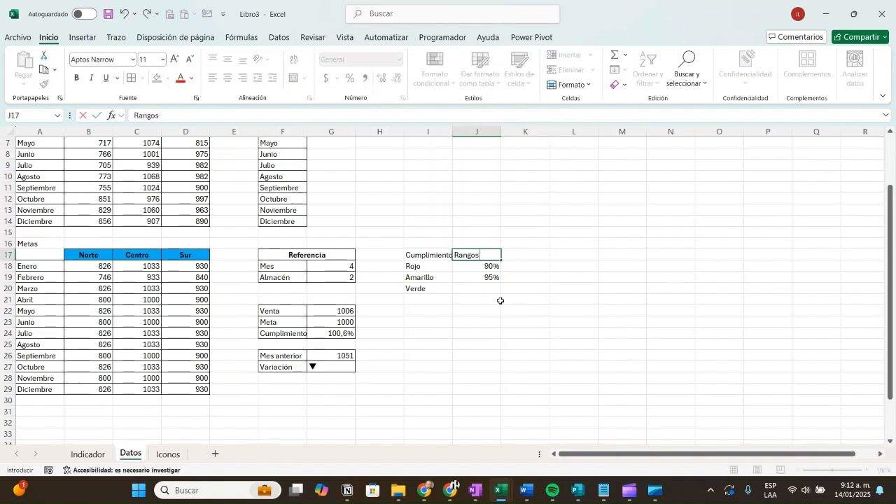
key(Tab)
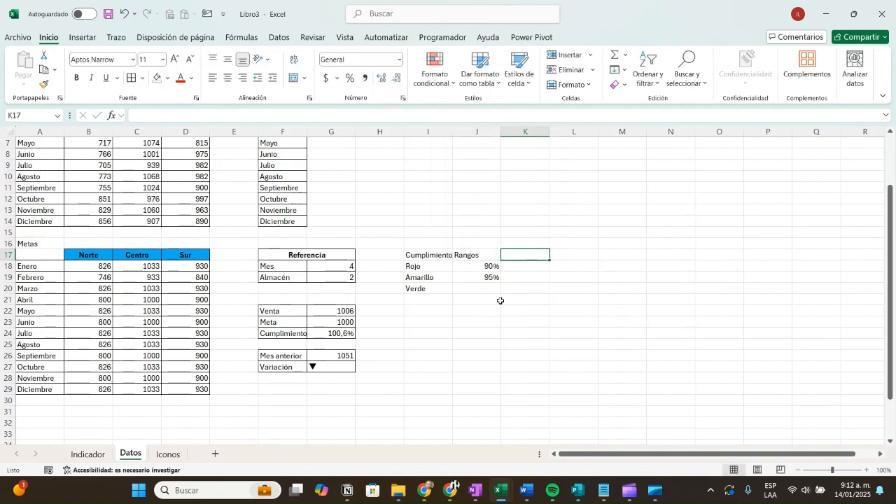
text(Selecc)
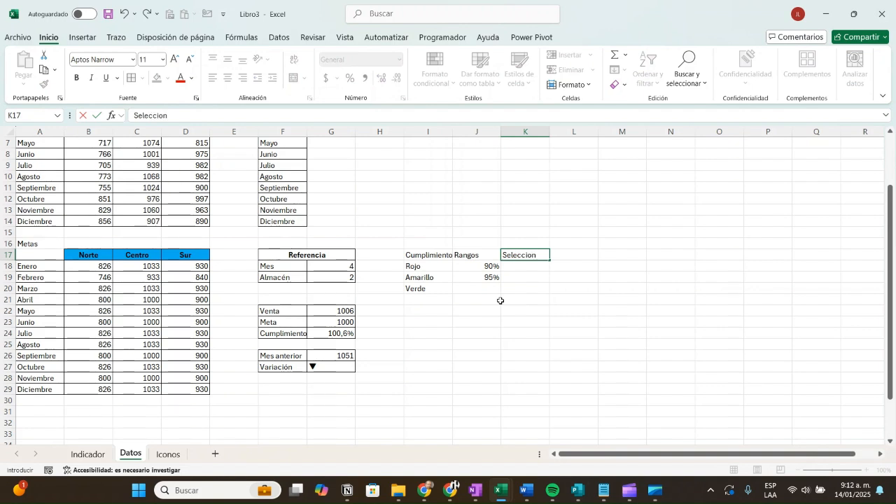
text(ion)
key(Return)
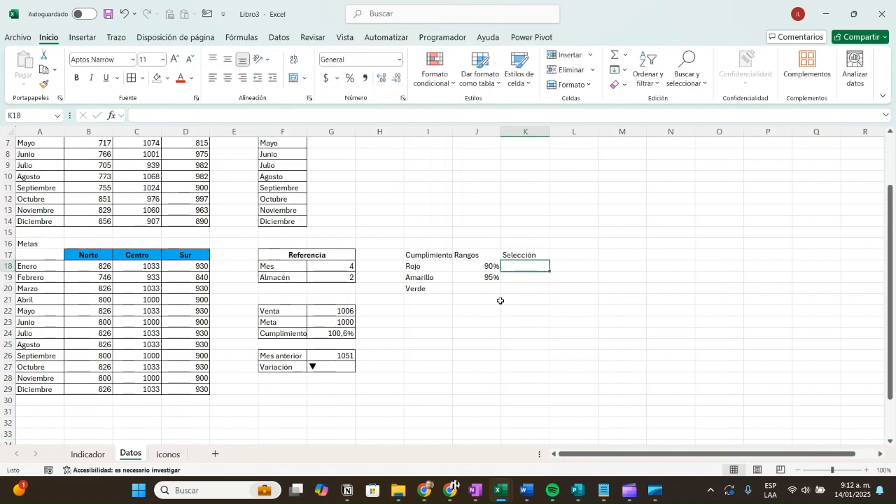
Enter 1 in the Selección cells for Rojo, Amarillo and Verde (K18:K20)
key(shift+Down)
key(shift+Down)
text(1)
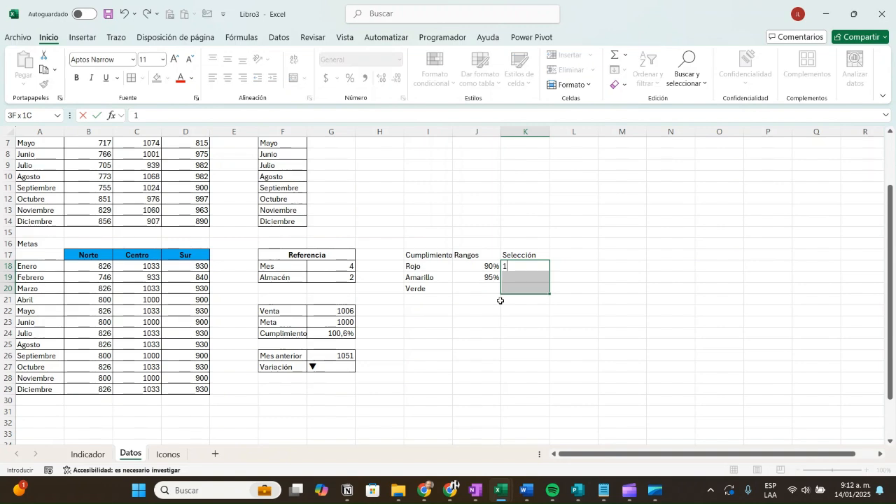
key(Return)
text(1)
key(Return)
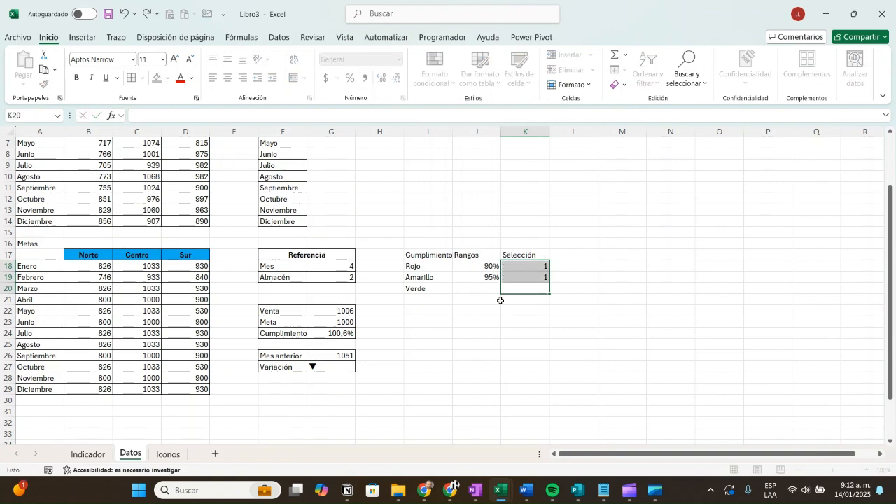
text(1)
key(Return)
click(609, 365)
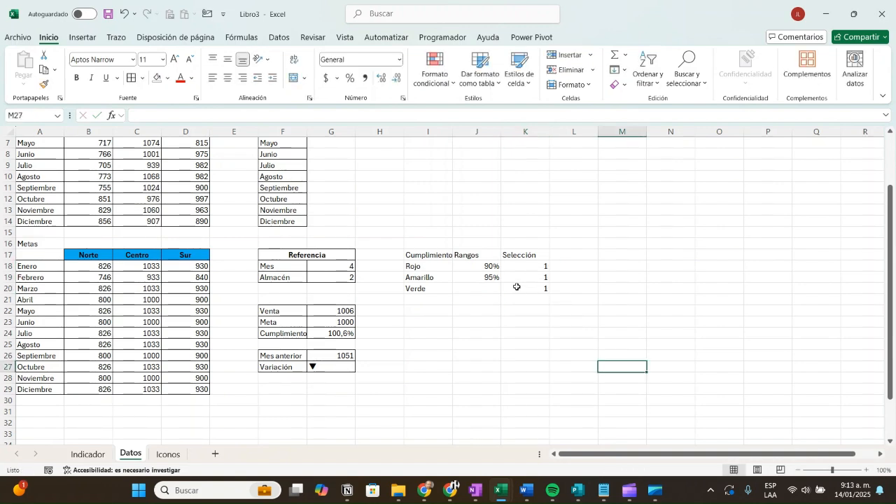
Insert a 2D stacked column chart from K18:K20 and place it beside the Selección column, clear of the data
drag(524, 264, 524, 288)
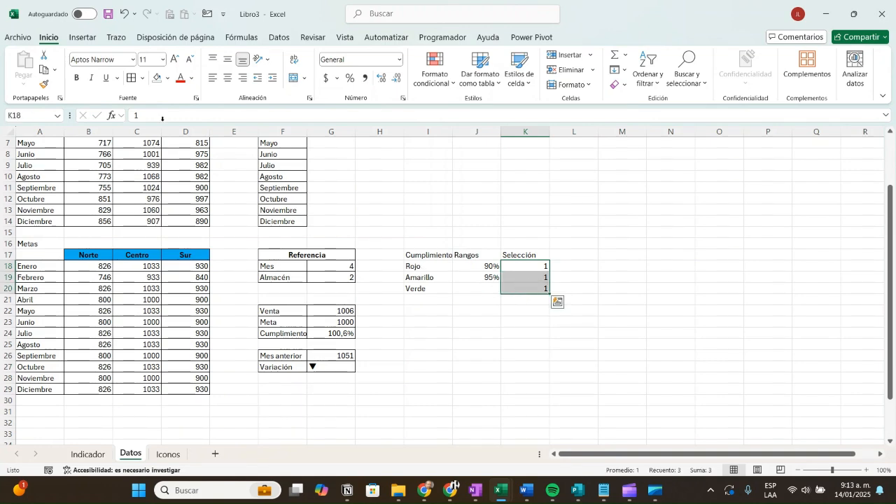
click(85, 38)
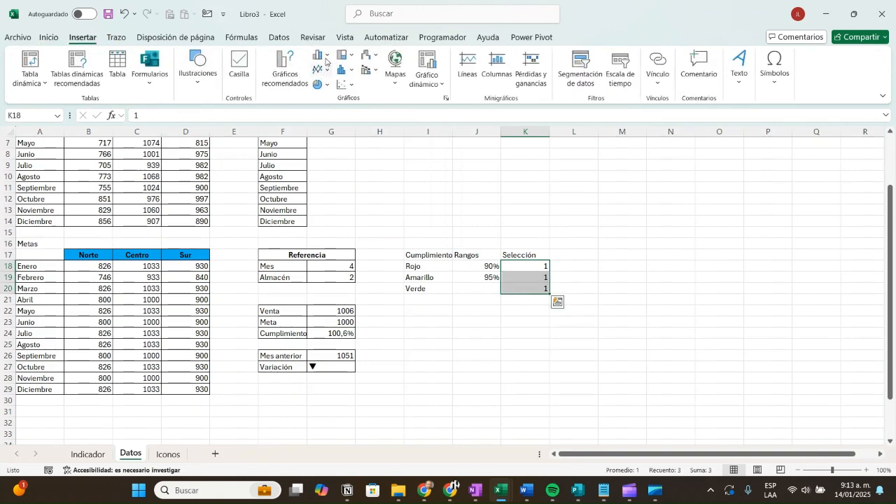
click(326, 56)
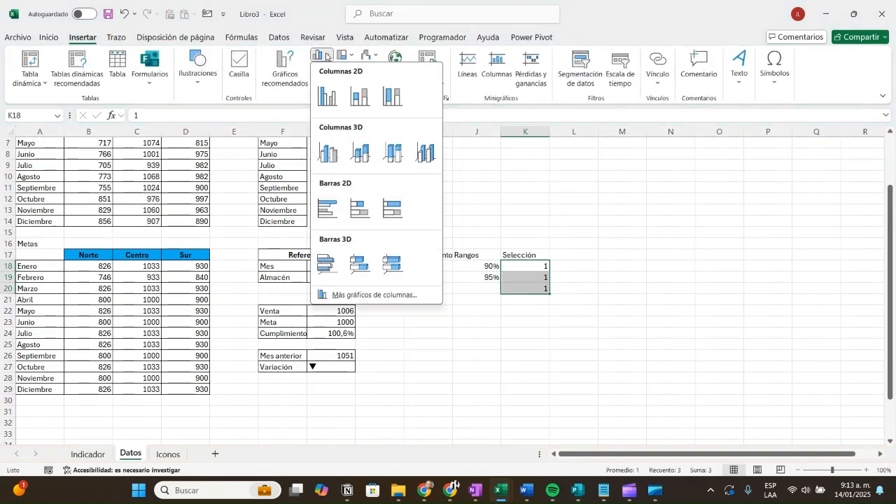
click(367, 103)
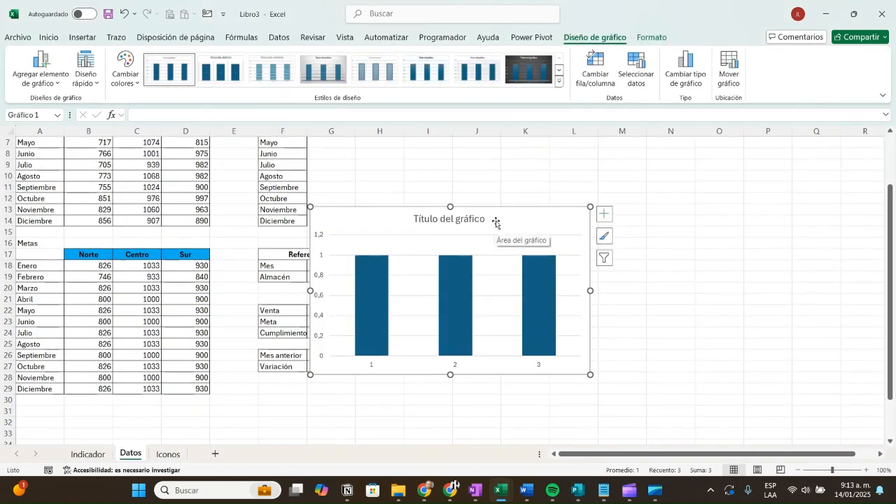
drag(499, 222, 766, 189)
Switch the chart's rows and columns so each Selección value is its own series, and shift the chart slightly away from the table
right_click(660, 202)
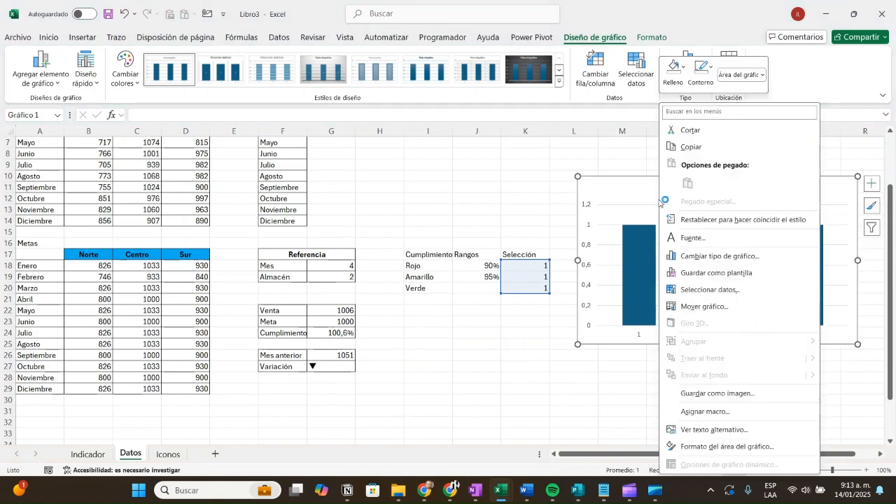
click(703, 294)
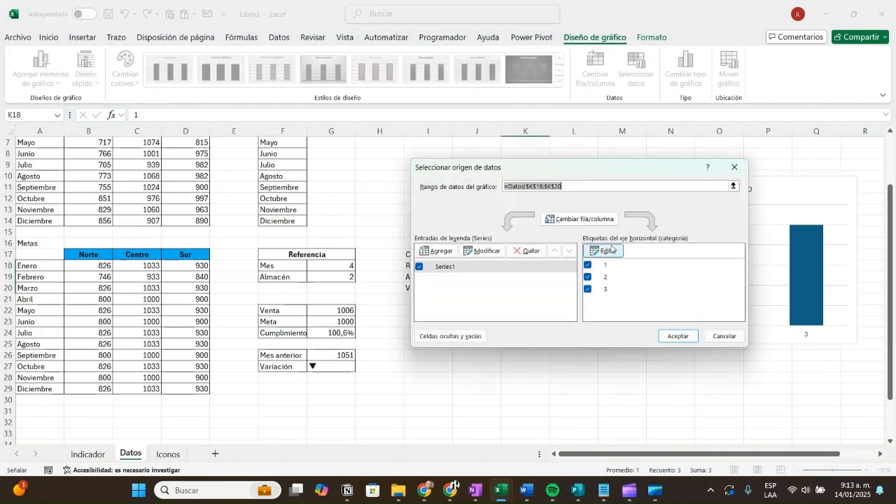
click(594, 221)
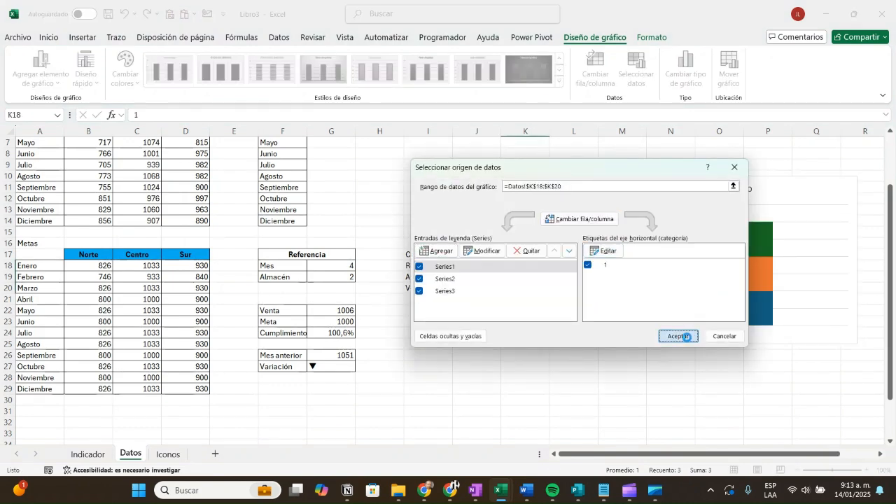
click(683, 336)
drag(634, 186, 645, 186)
Set the Selección value to 2 for Amarillo and 3 for Verde
click(533, 283)
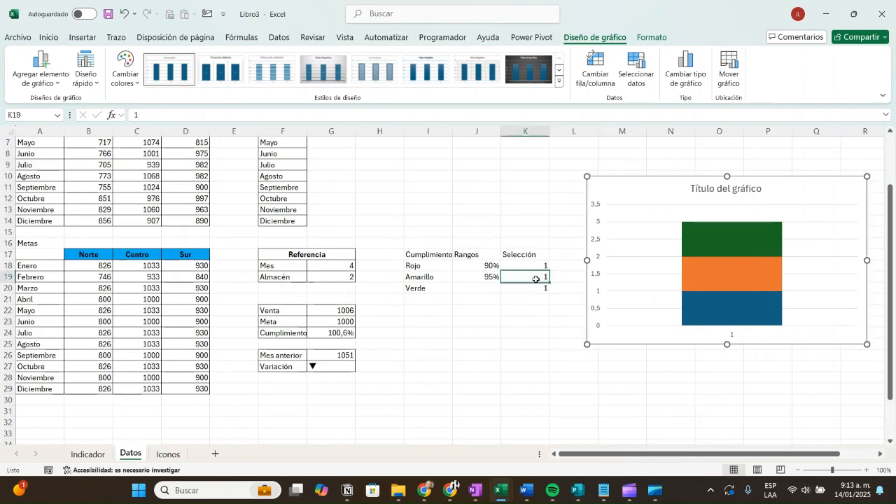
text(2)
key(Return)
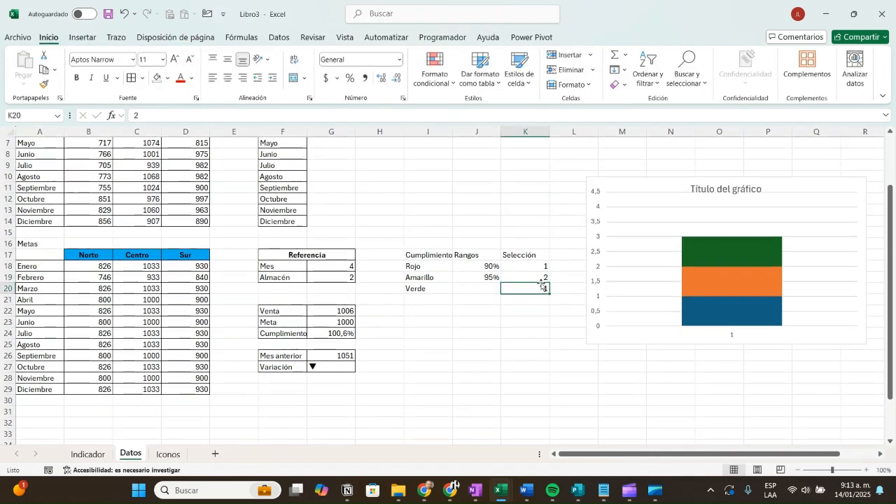
text(3)
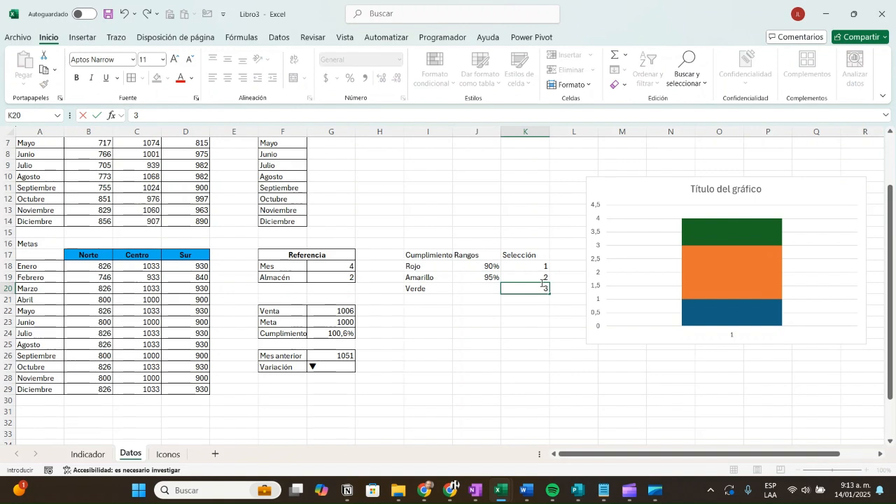
key(Return)
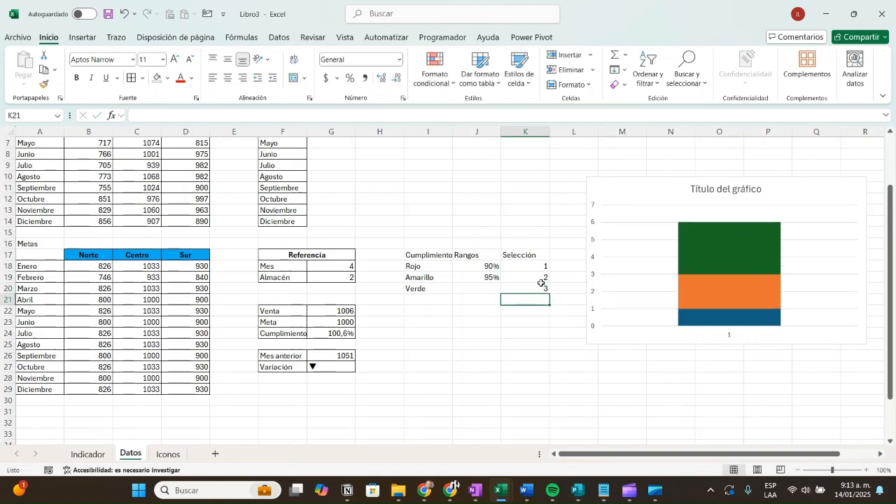
Recolor the chart's uppermost segment, the Verde series, with the lighter green theme color
click(723, 253)
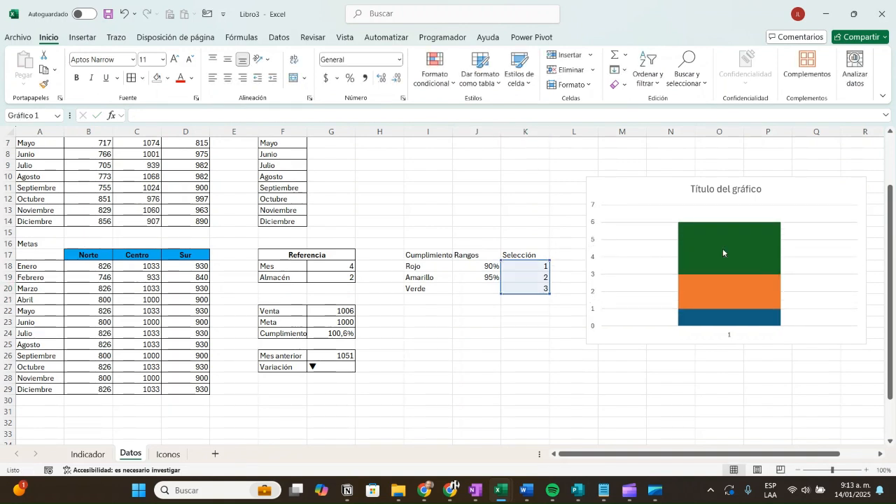
click(722, 248)
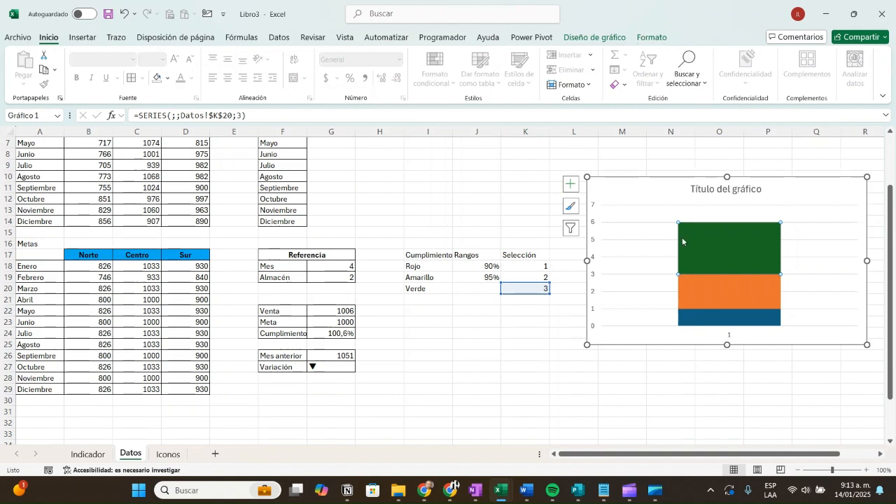
right_click(692, 241)
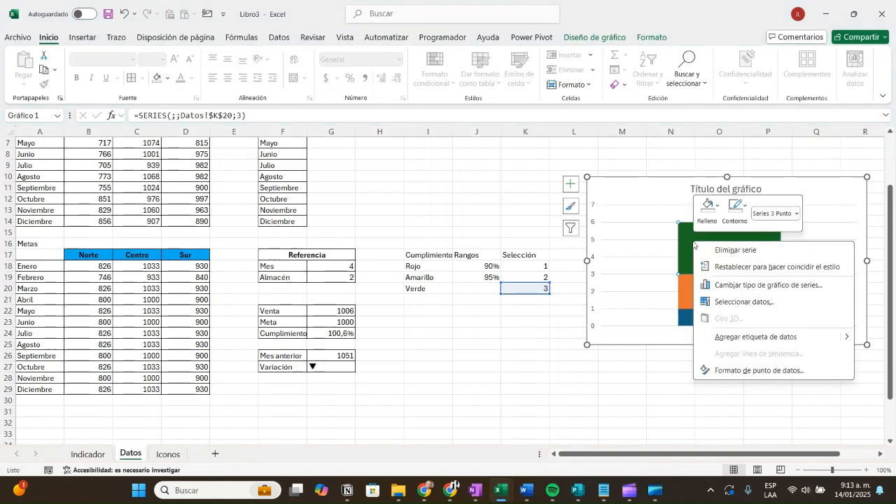
click(715, 206)
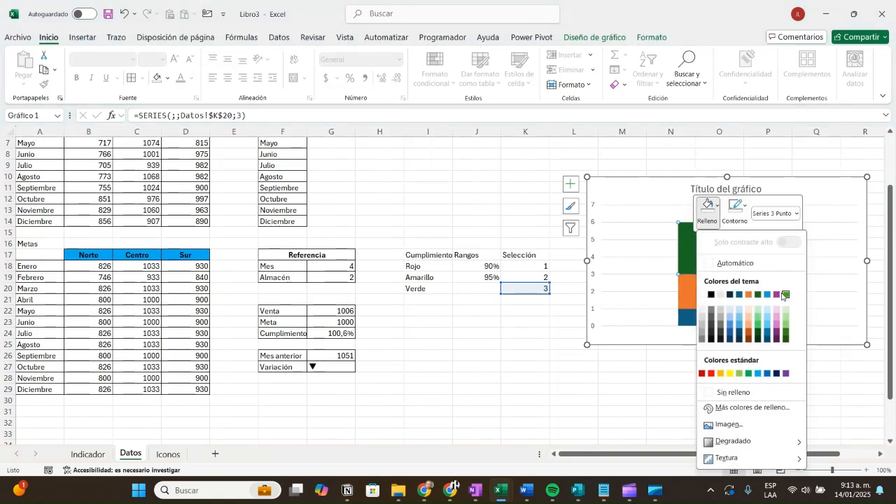
Recolor the chart's middle segment, the Amarillo series, with standard yellow, dismissing the browser notification that covers the options
click(731, 299)
click(731, 299)
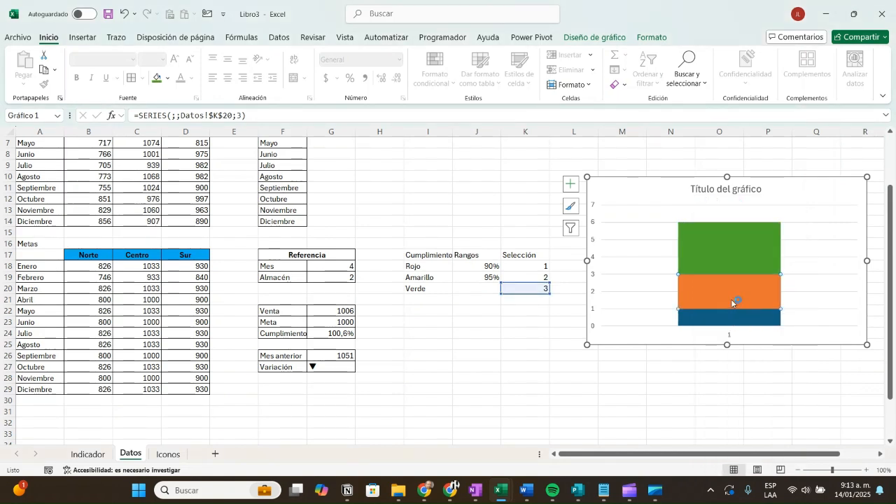
right_click(730, 299)
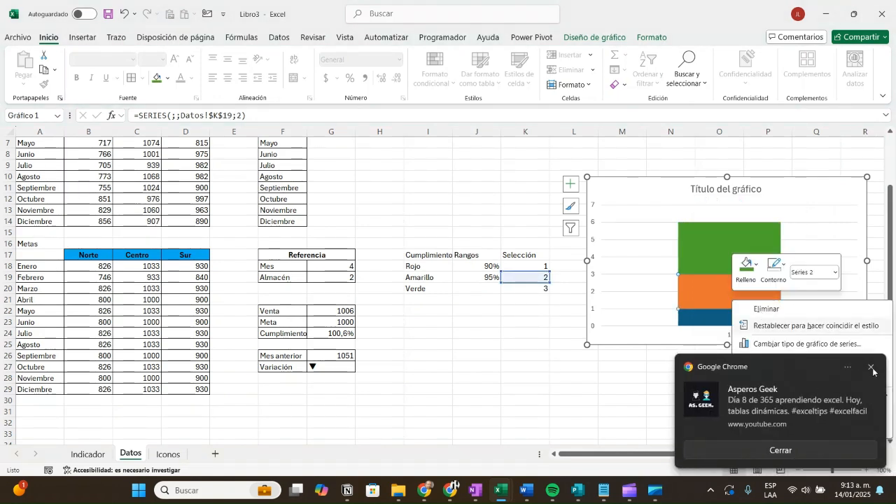
click(872, 369)
click(749, 299)
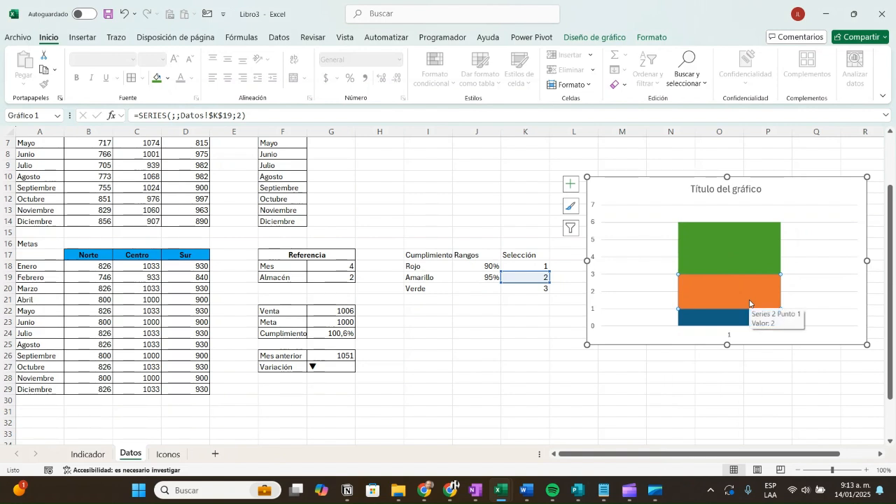
right_click(749, 299)
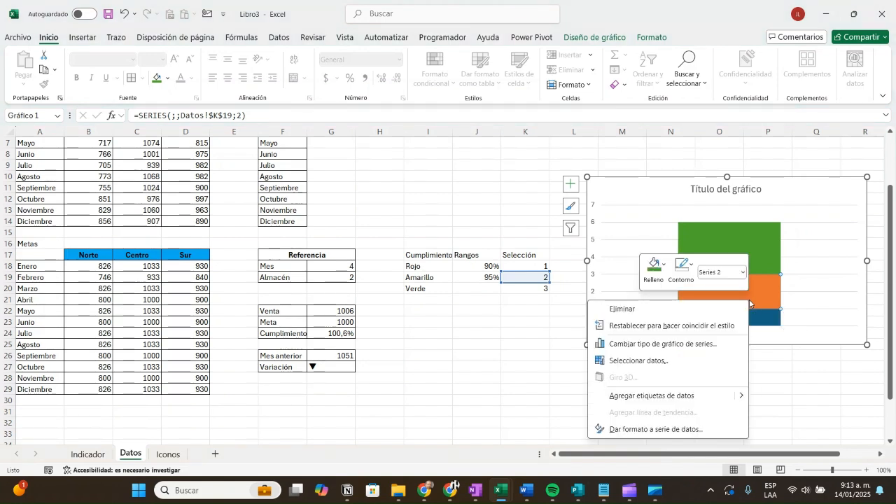
click(662, 272)
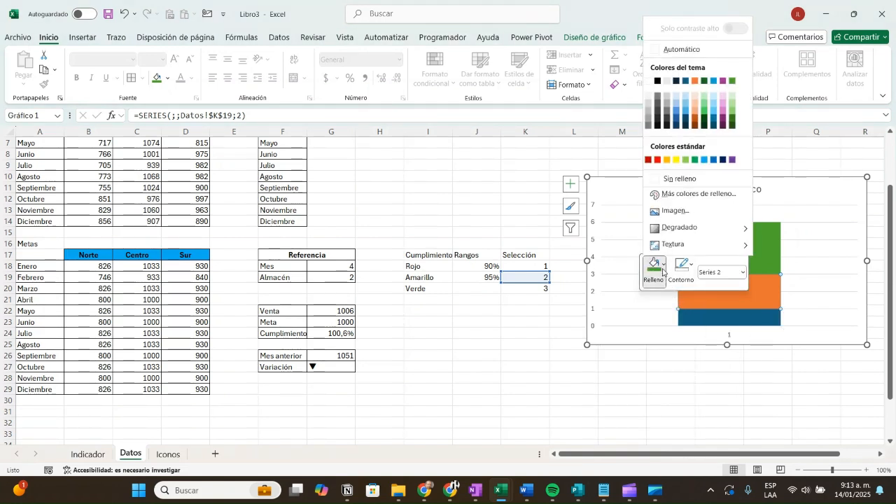
click(678, 163)
Recolor the chart's lowest segment, the Rojo series, with standard red and deselect the chart
click(740, 319)
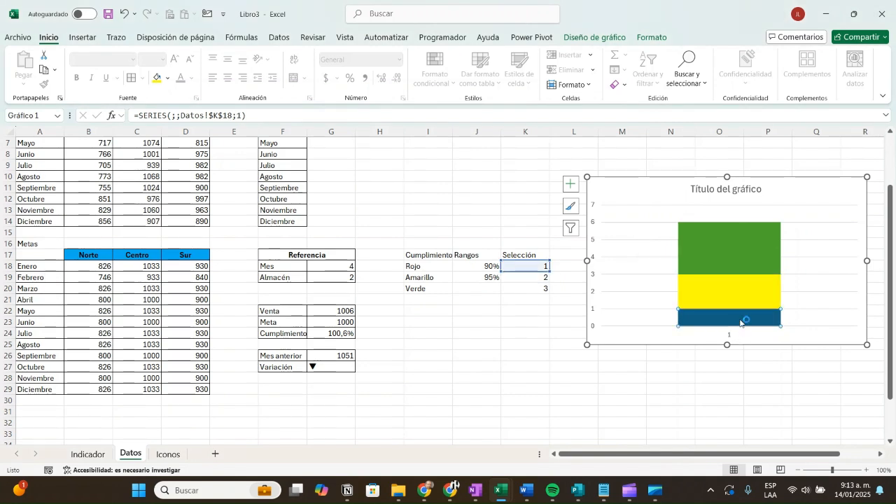
right_click(739, 319)
click(644, 287)
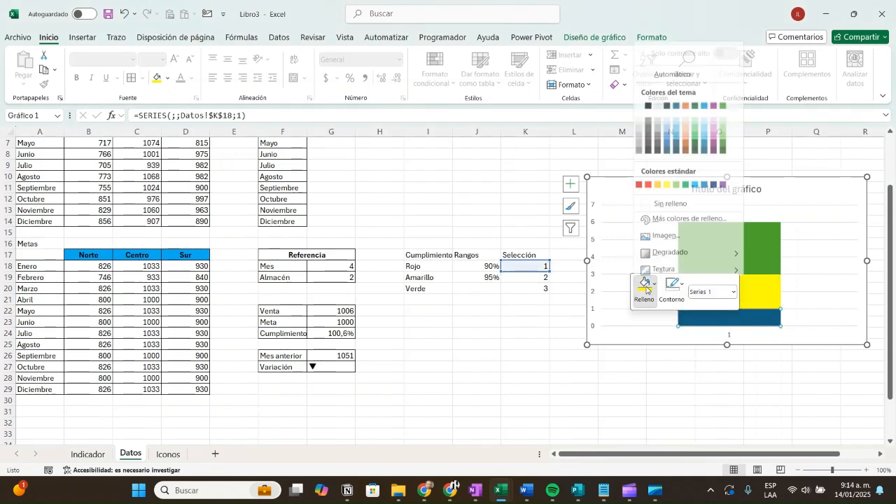
click(648, 179)
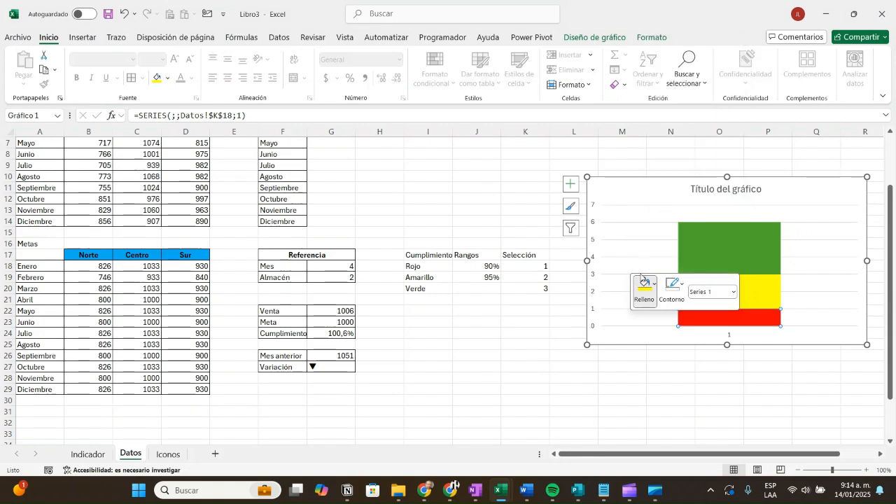
click(664, 377)
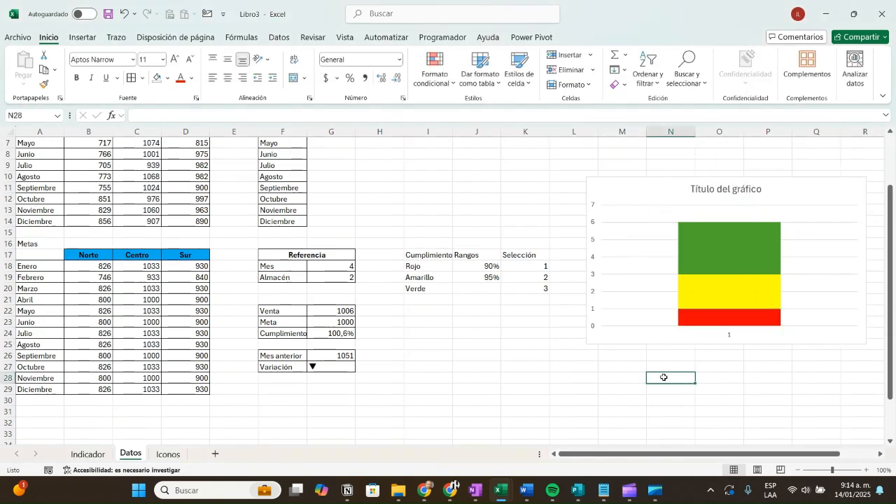
Test the red state of the chart by setting the Selección values of Amarillo and Verde to 0
click(529, 268)
key(Down)
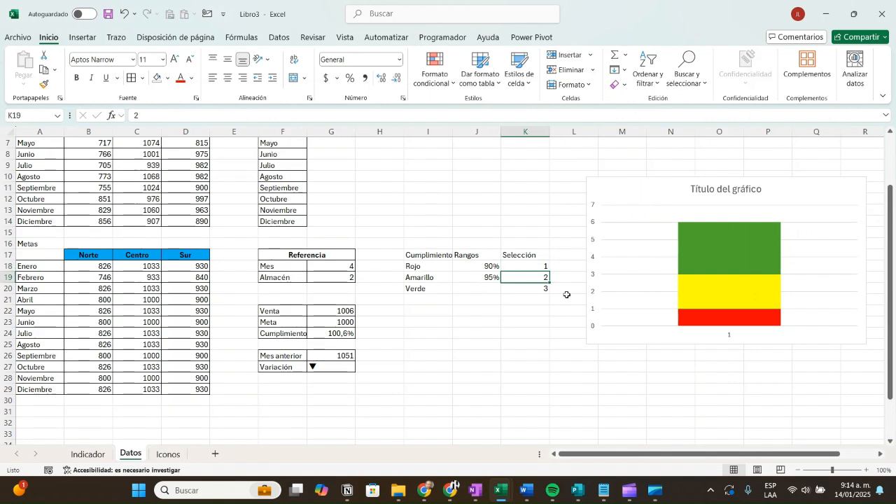
text(0)
key(Return)
text(0)
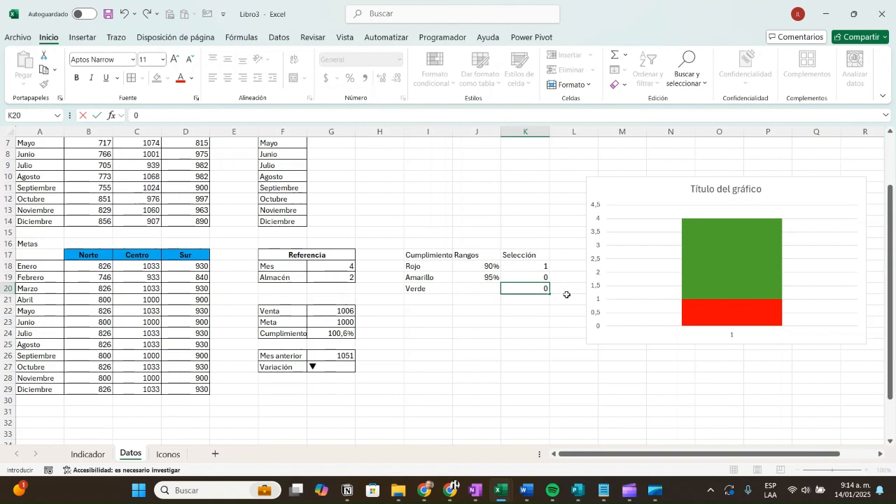
key(Return)
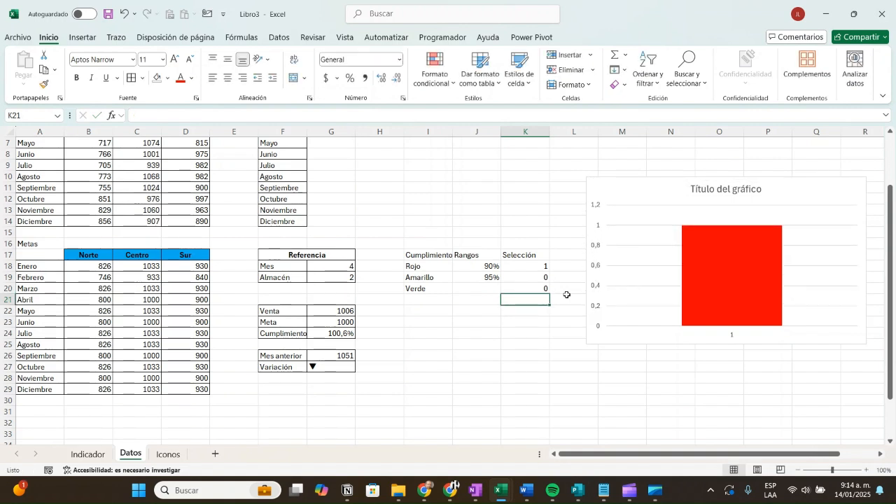
Test the yellow state by setting the Selección value to 0 for Rojo and 1 for Amarillo
key(Up)
key(Up)
key(Up)
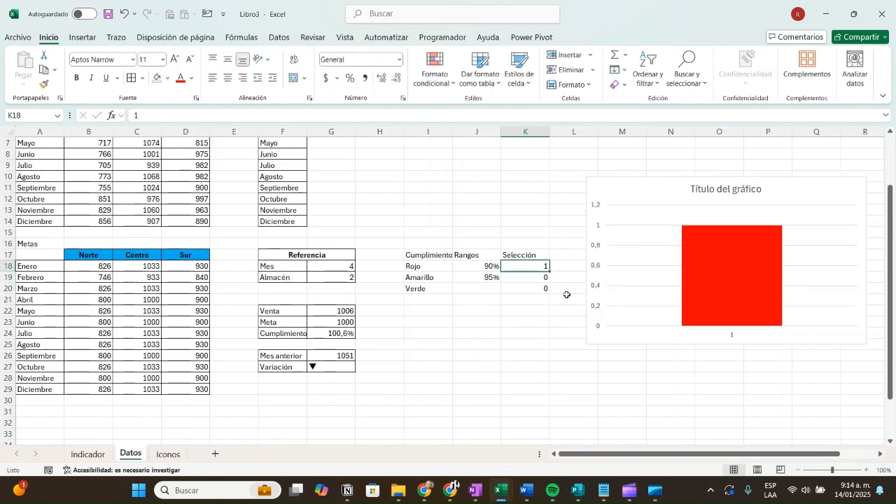
text(0)
key(Return)
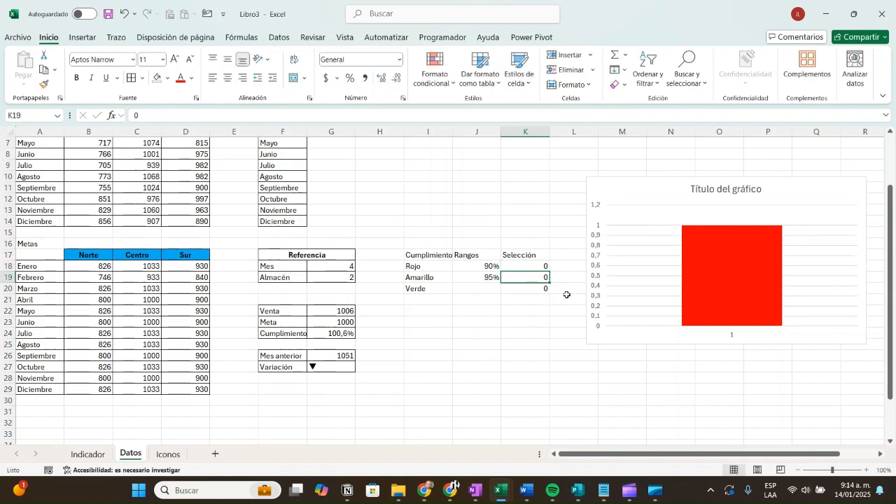
text(1)
key(Return)
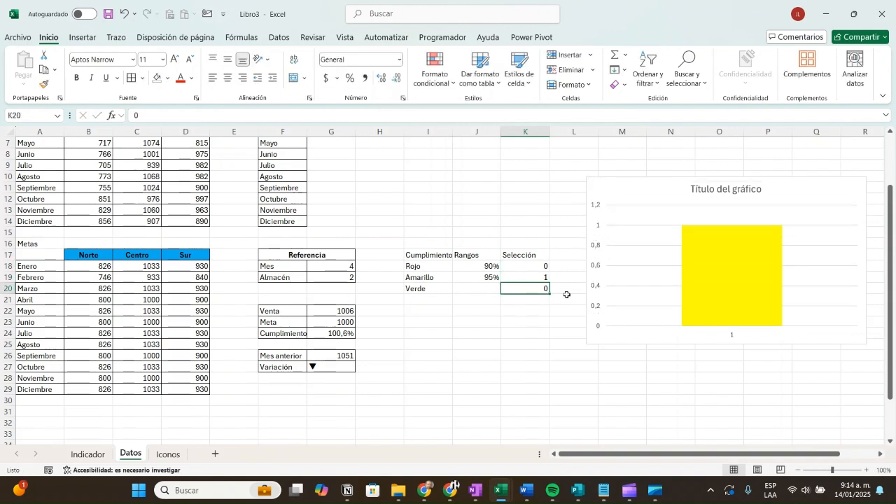
Test the green state by setting the Selección value to 0 for Amarillo and 1 for Verde
key(Down)
key(Up)
key(Up)
text(0)
key(Return)
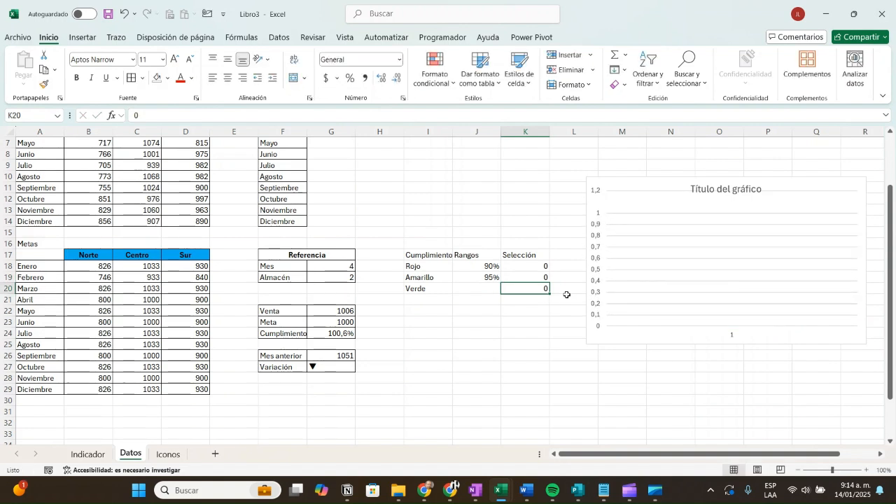
text(1)
key(ctrl+Return)
key(Return)
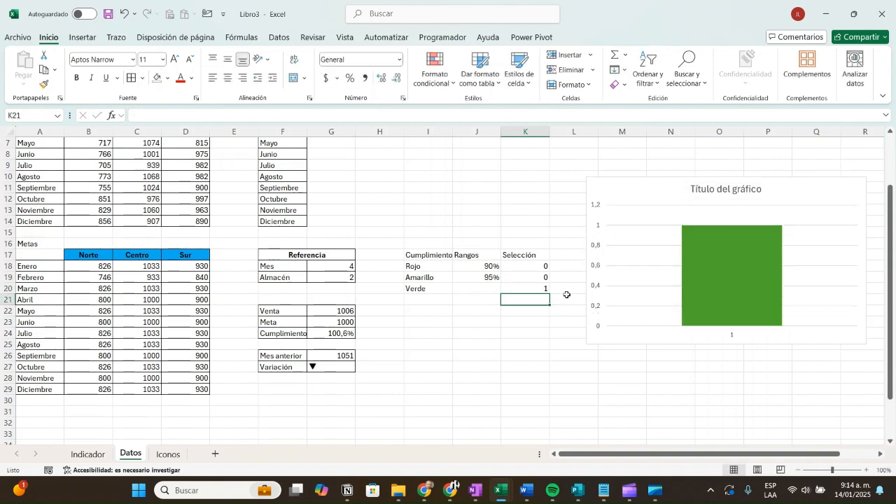
Enter the formula =SI(G24<J18;1;0) as Rojo's Selección value in K18
key(Up)
key(Up)
key(Up)
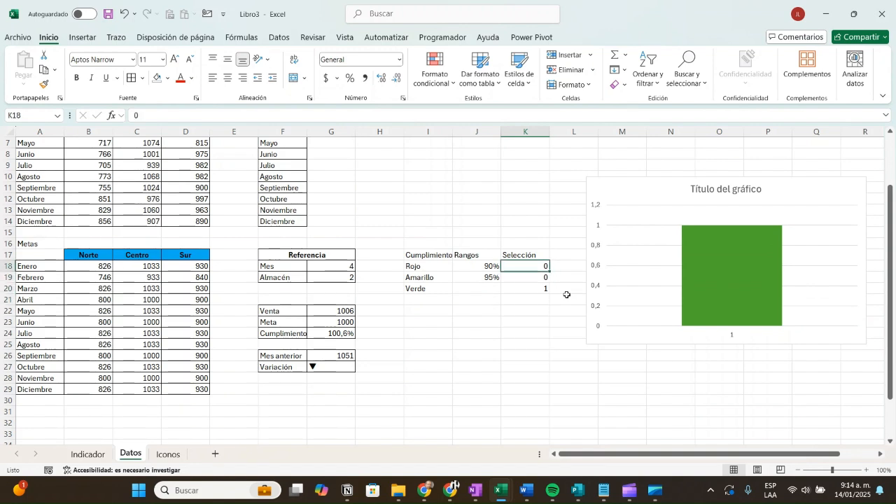
text(=si()
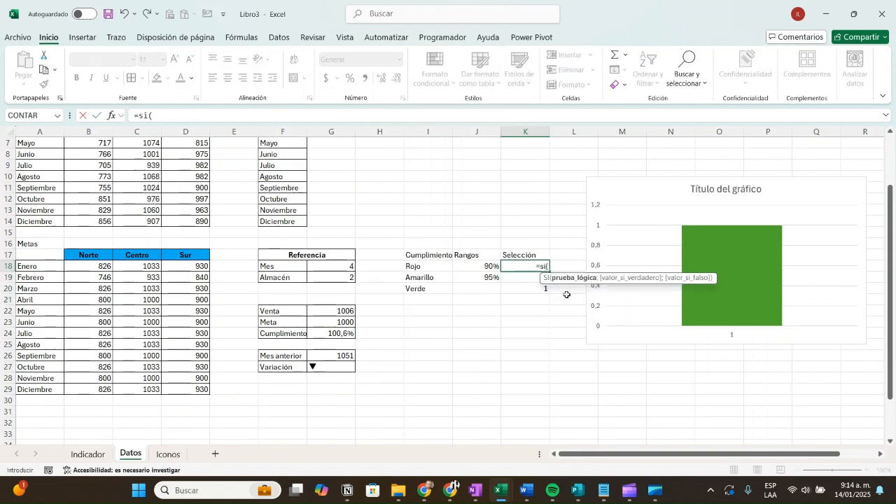
click(324, 334)
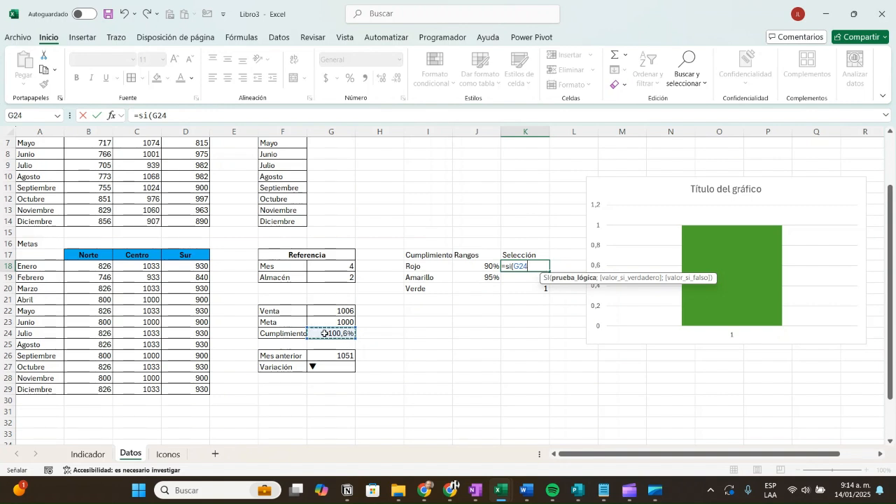
text(<)
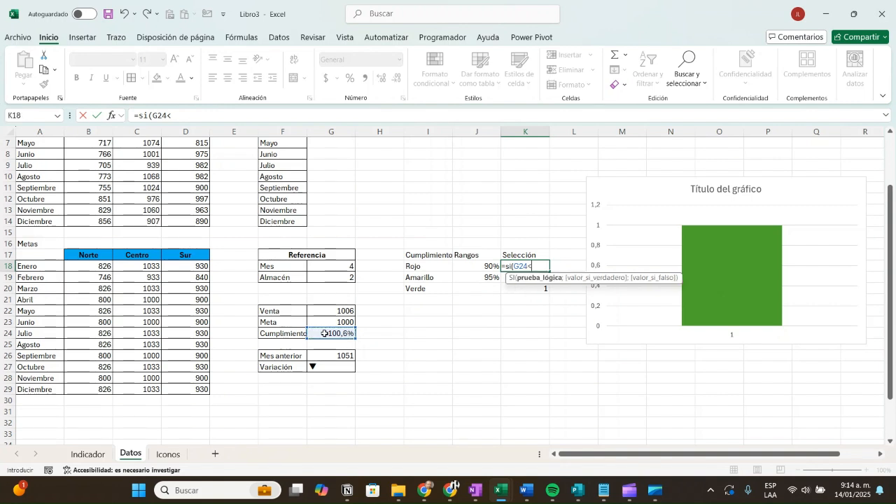
click(477, 268)
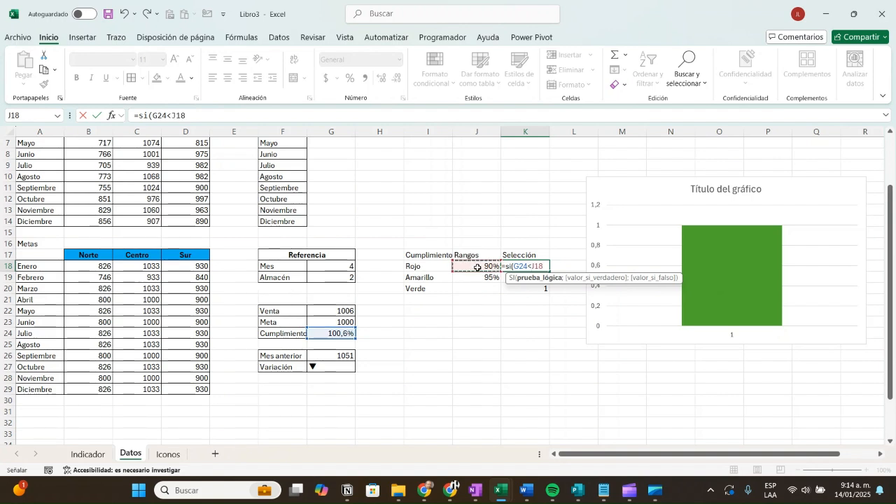
text(;1;)
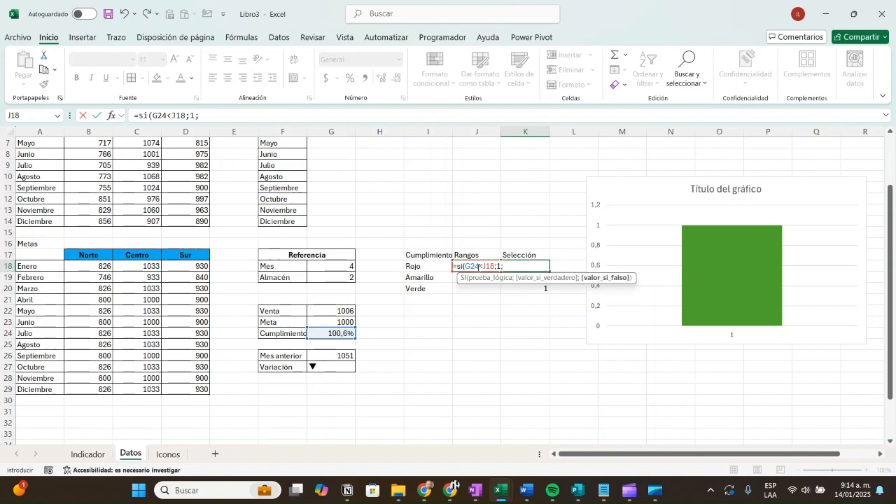
text(0))
key(Return)
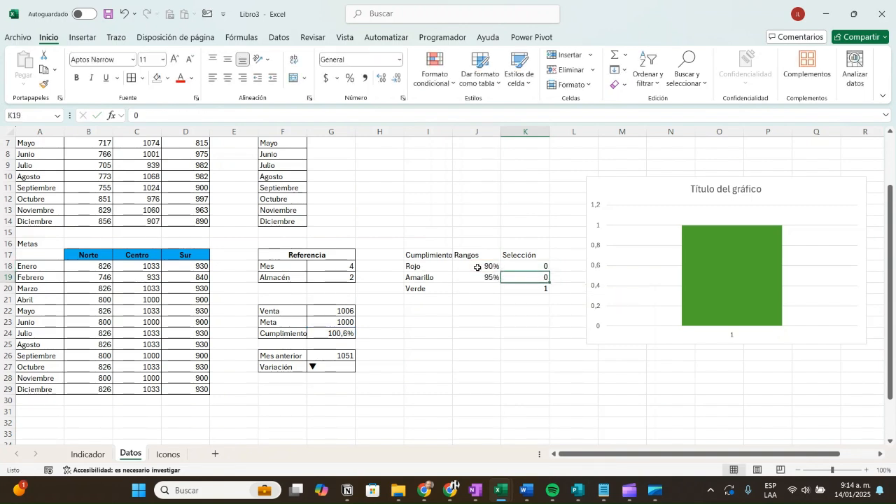
Enter the formula =SI(G24>=J19;1;0) as Verde's Selección value in K20
key(Up)
key(Down)
key(Down)
text(=)
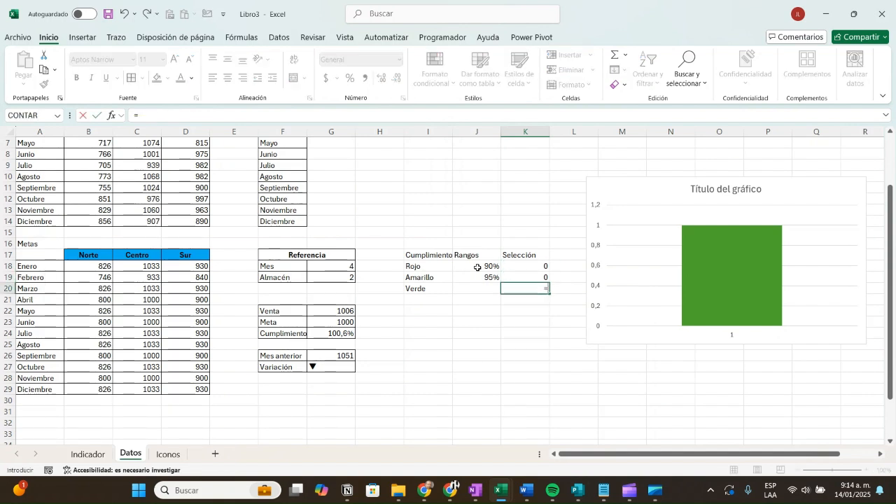
text(si()
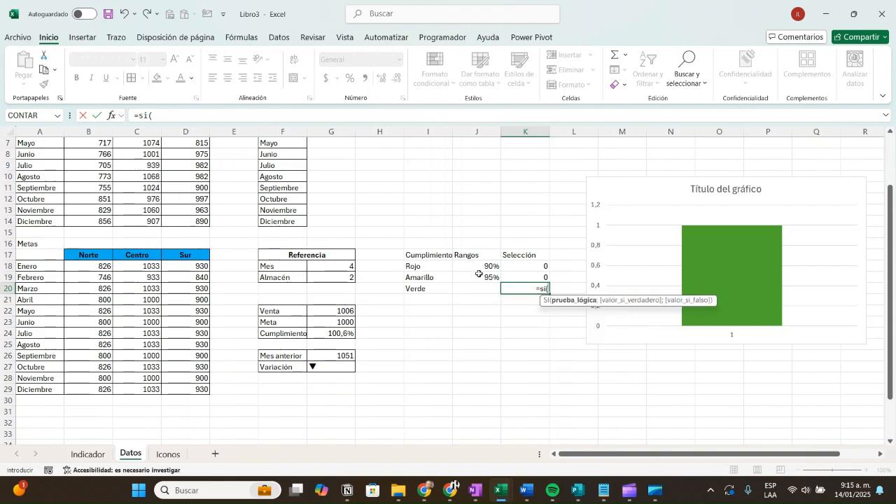
click(477, 277)
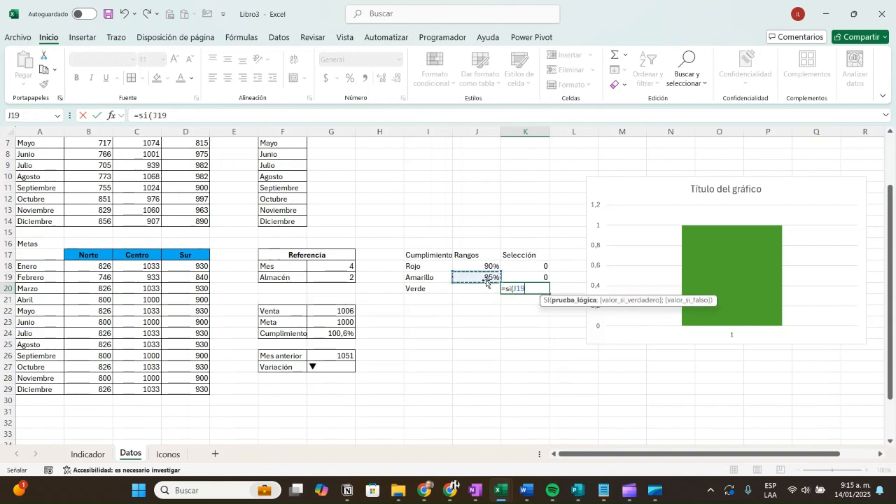
key(BackSpace)
key(BackSpace)
key(BackSpace)
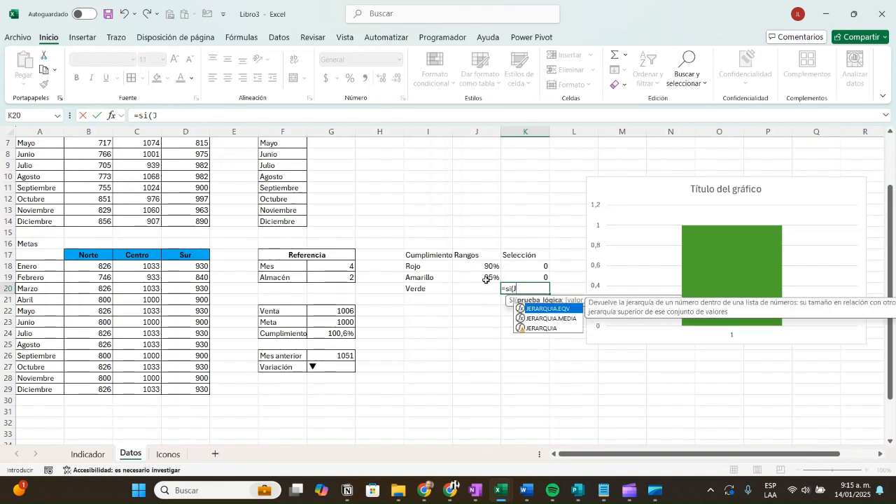
click(336, 334)
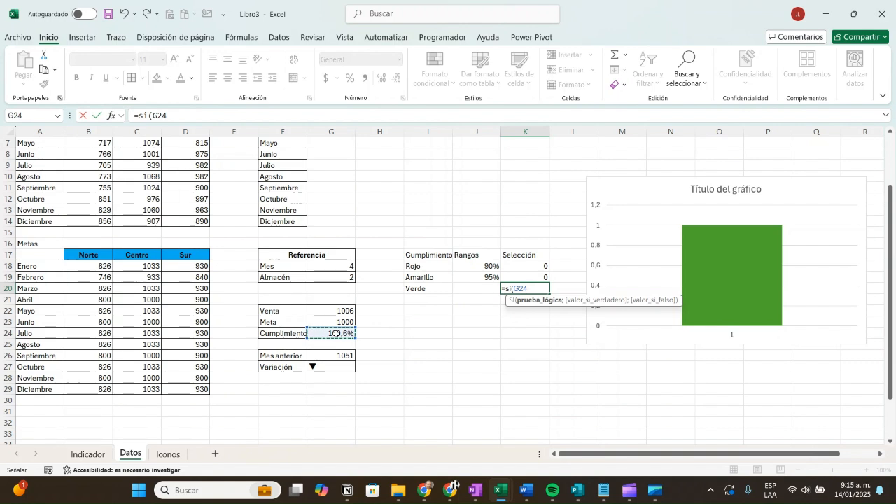
text(>=)
click(477, 278)
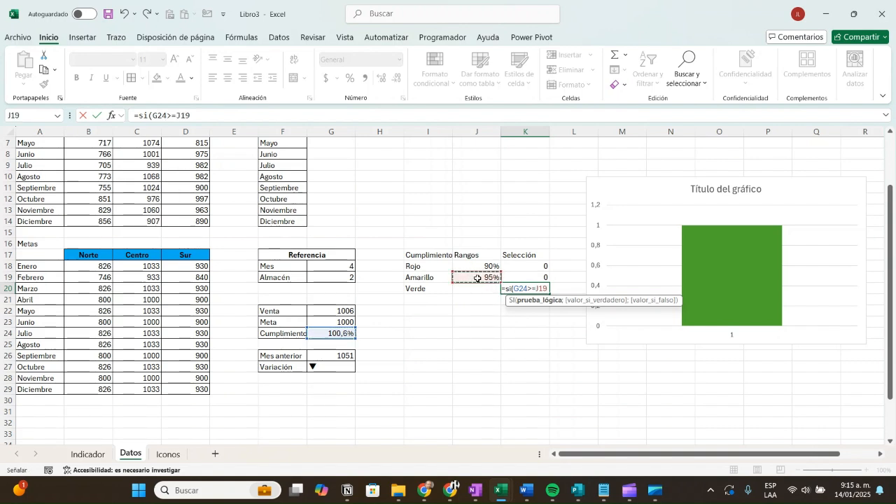
text(;1)
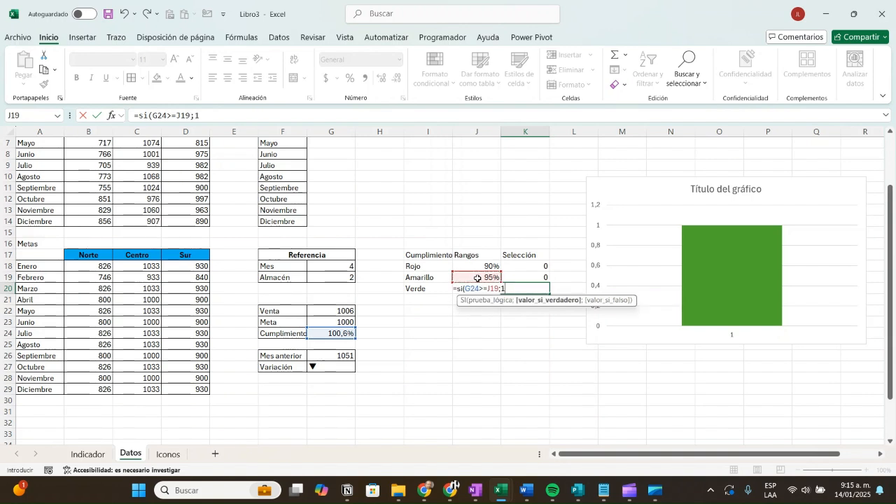
text(;0))
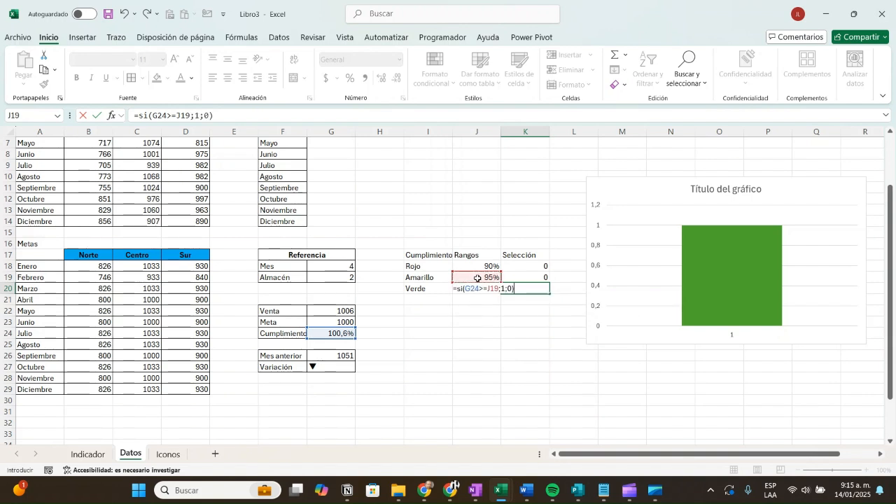
key(Return)
Commit Verde's formula and clear Amarillo's Selección value in K19
key(Up)
key(Up)
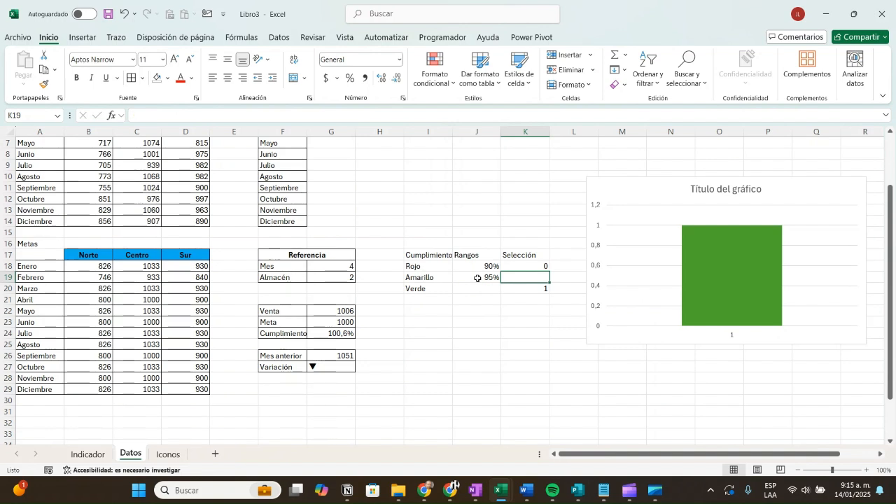
key(Up)
key(Down)
key(Down)
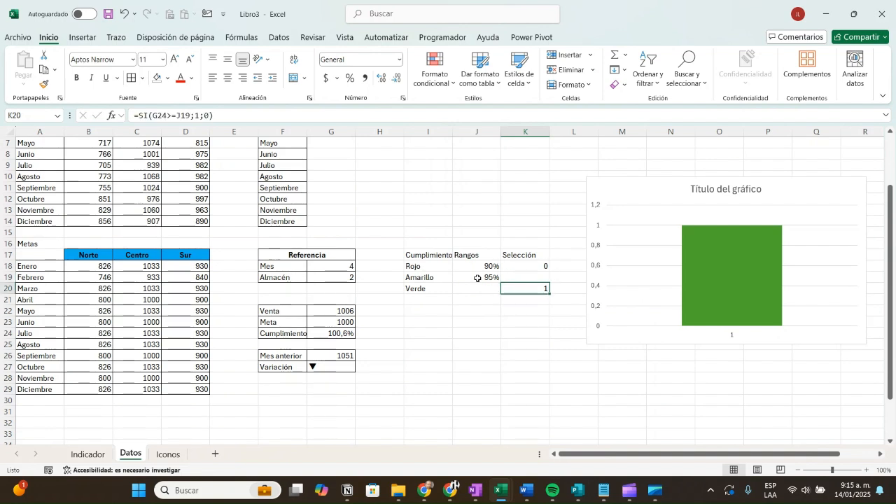
Begin Amarillo's Selección formula in K19 with the two-part condition =SI(Y(G24>=J19;G24<J19)
key(Up)
text(=si()
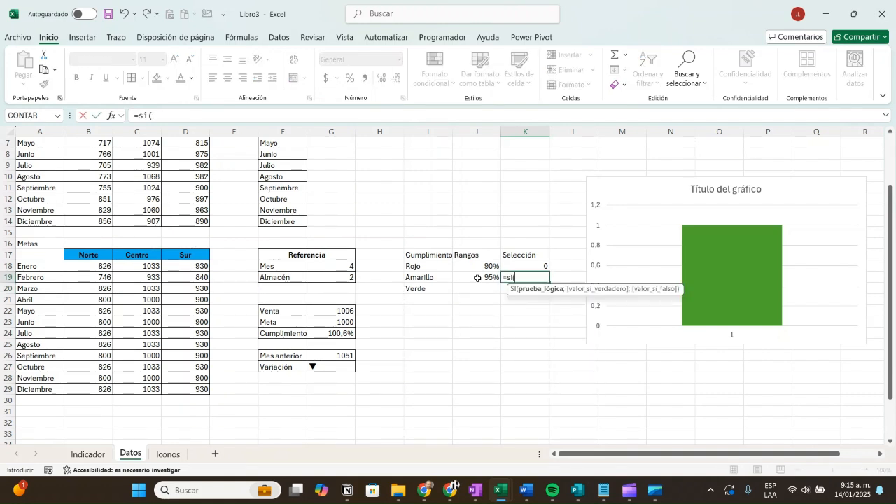
click(478, 279)
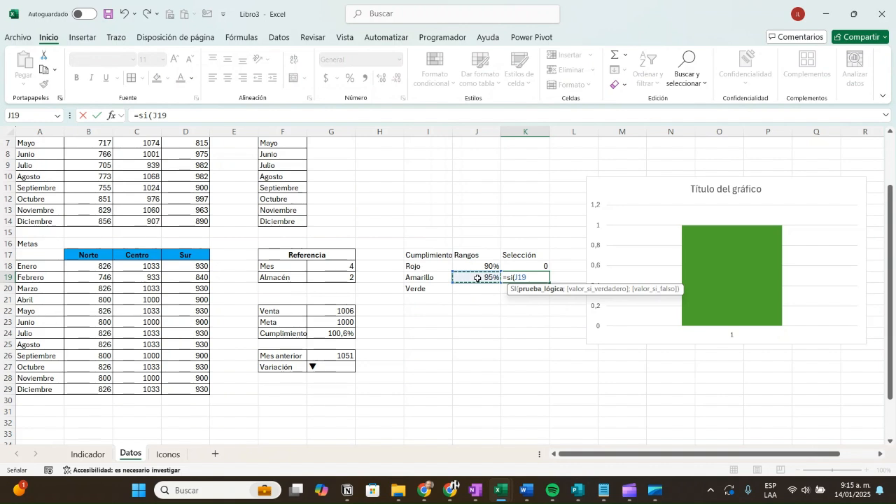
key(BackSpace)
key(BackSpace)
key(BackSpace)
text(Y)
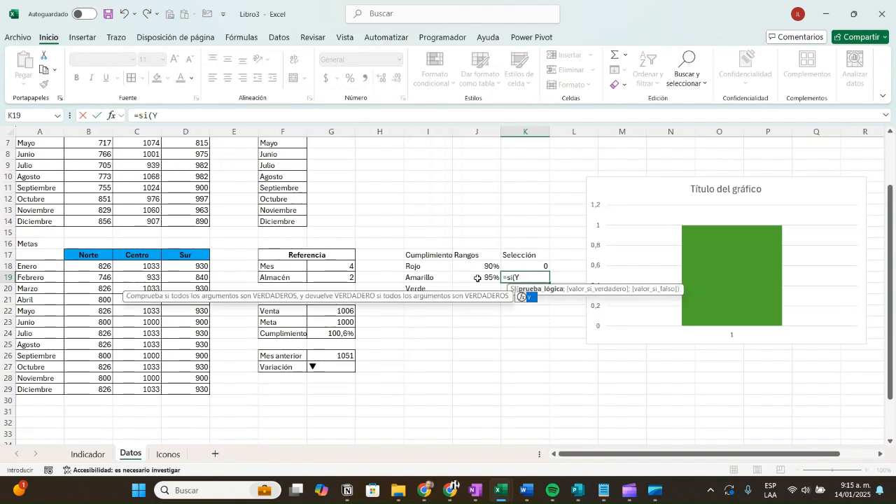
text(()
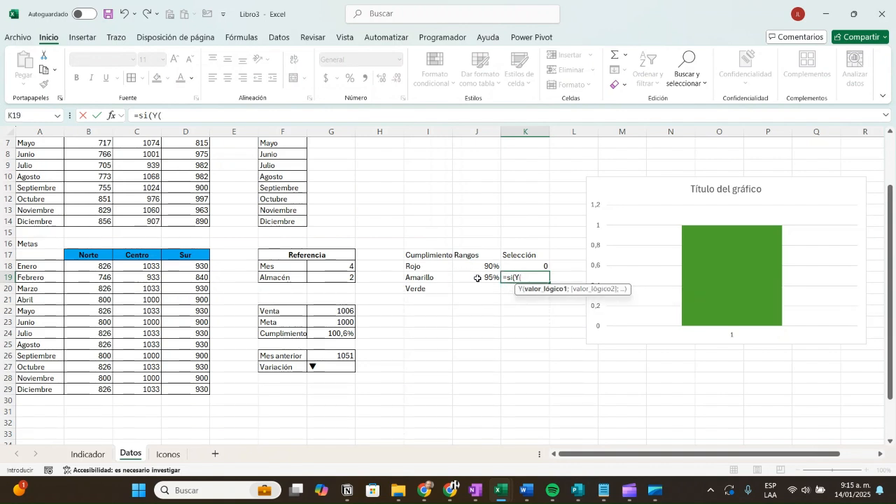
click(336, 333)
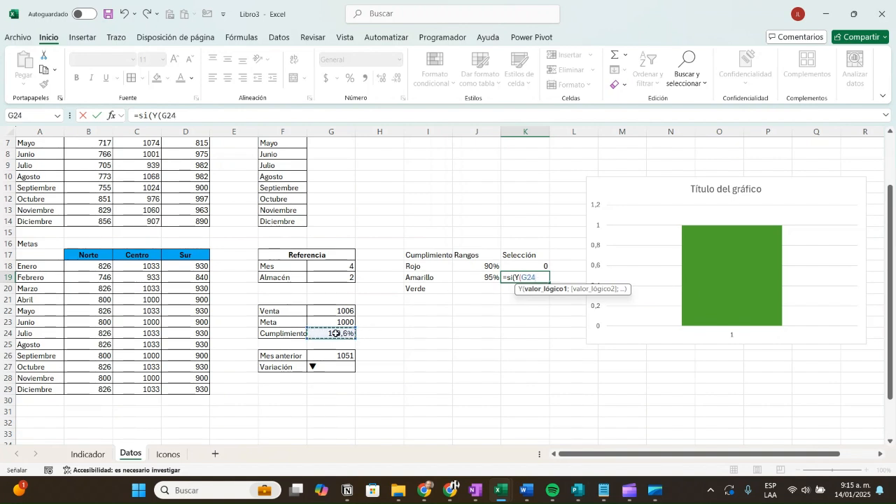
text(>=)
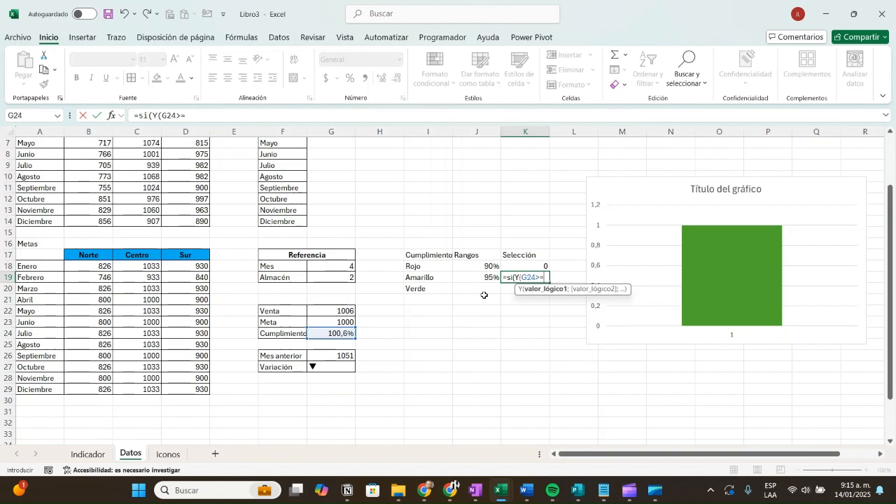
click(484, 277)
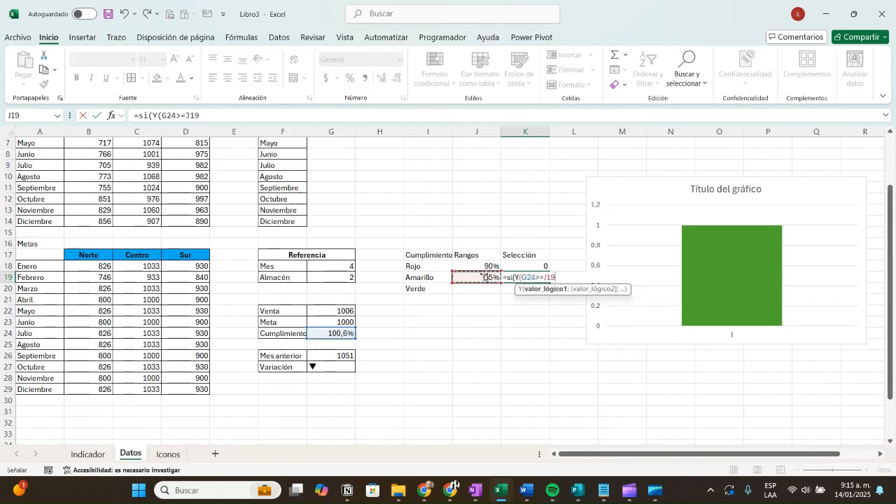
text(;)
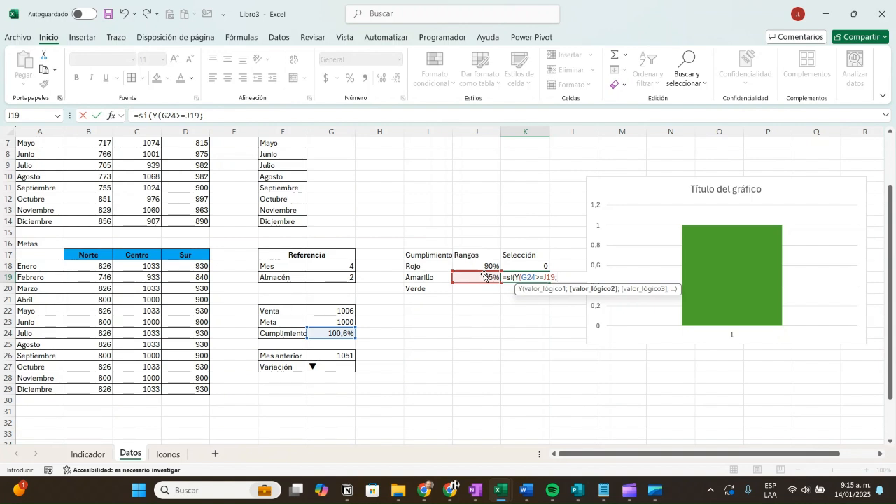
click(334, 334)
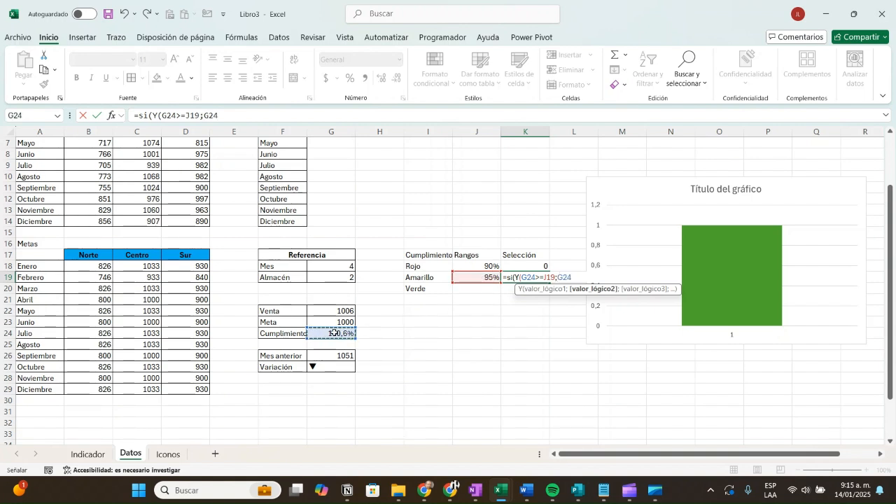
text(<)
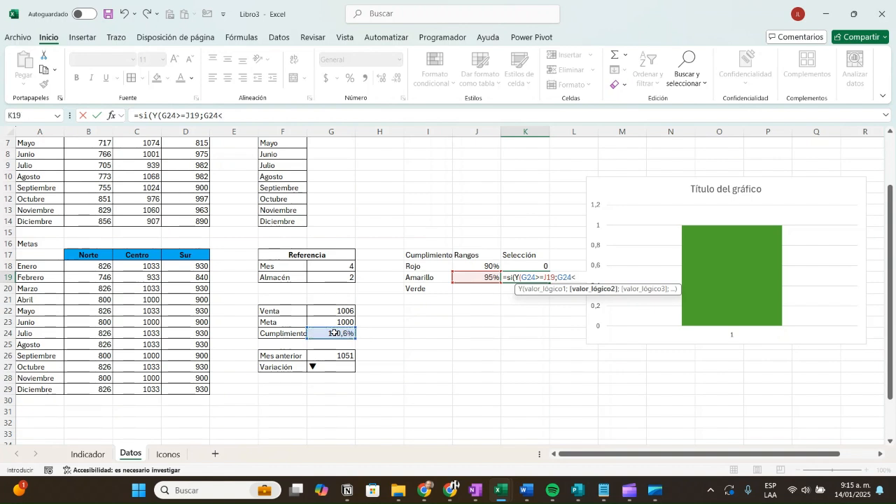
click(479, 279)
text())
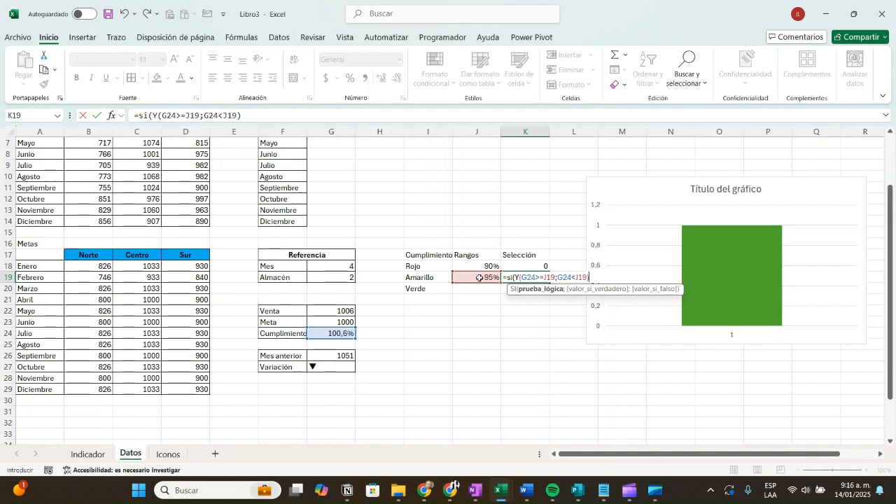
Change the first condition's limit to J18 and complete K19 as =SI(Y(G24>=J18;G24<J19);1;0)
click(548, 277)
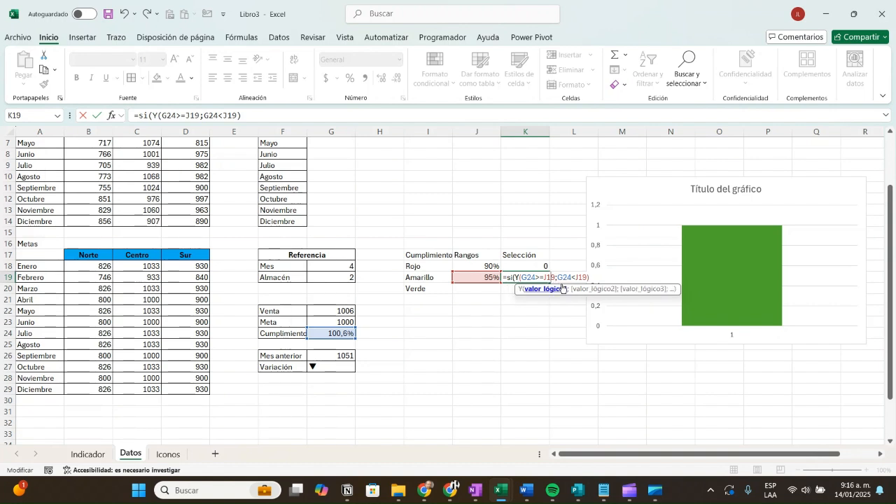
text(8)
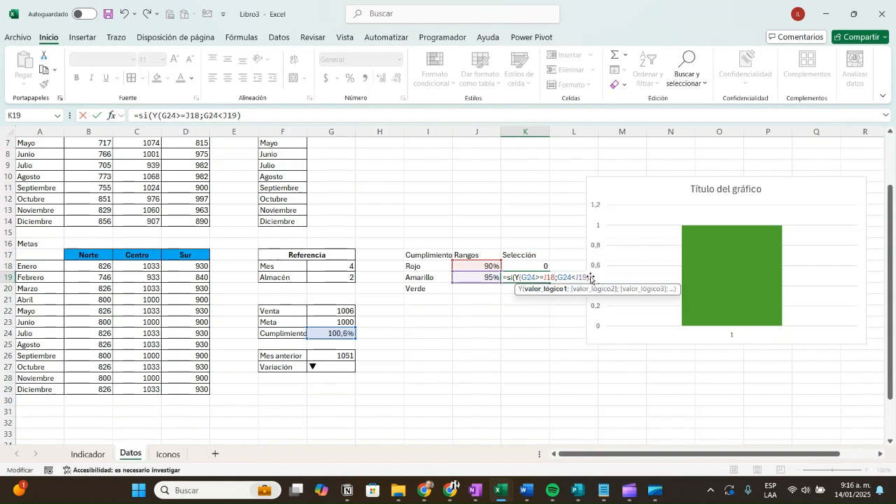
click(279, 110)
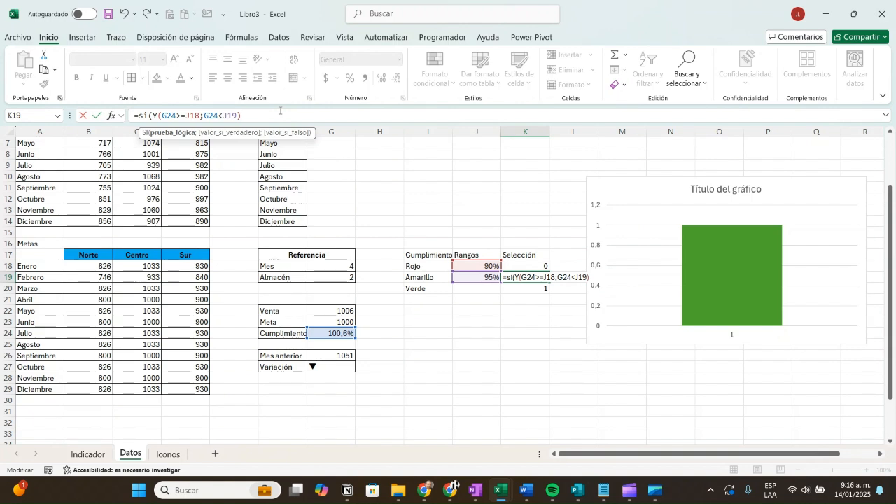
text(;1;)
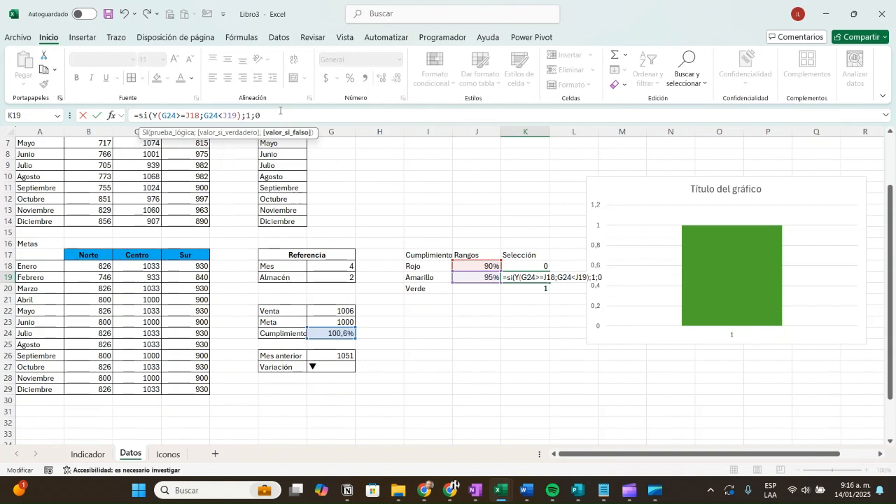
text(0))
key(Return)
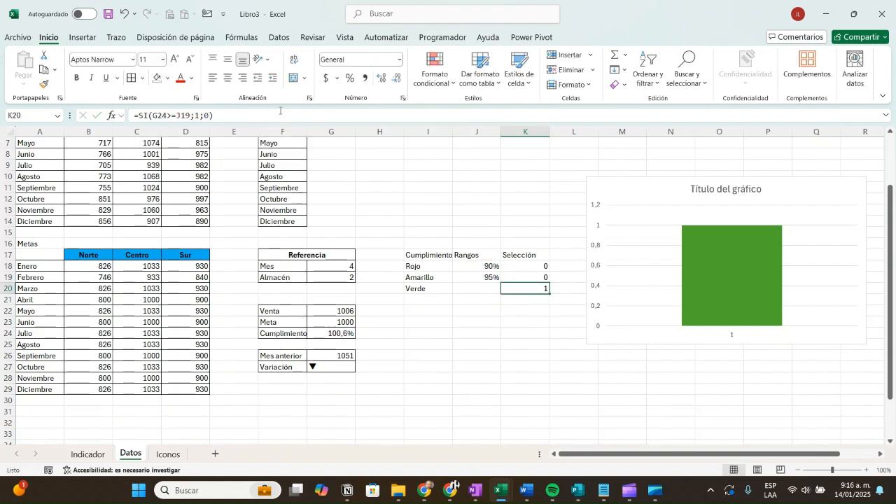
Review the Selección formulas of Rojo, Amarillo and Verde in K18 to K20
key(Up)
key(Up)
key(Down)
key(Down)
key(Up)
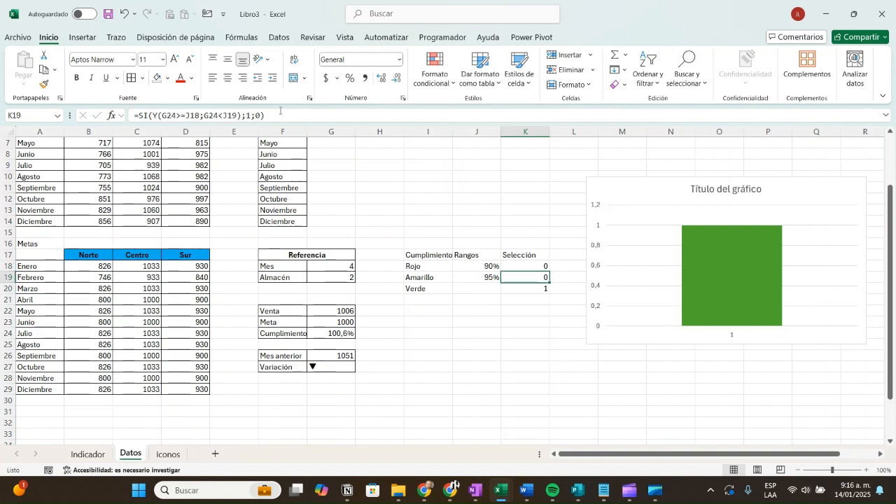
key(Up)
key(Up)
key(Down)
key(Down)
key(Down)
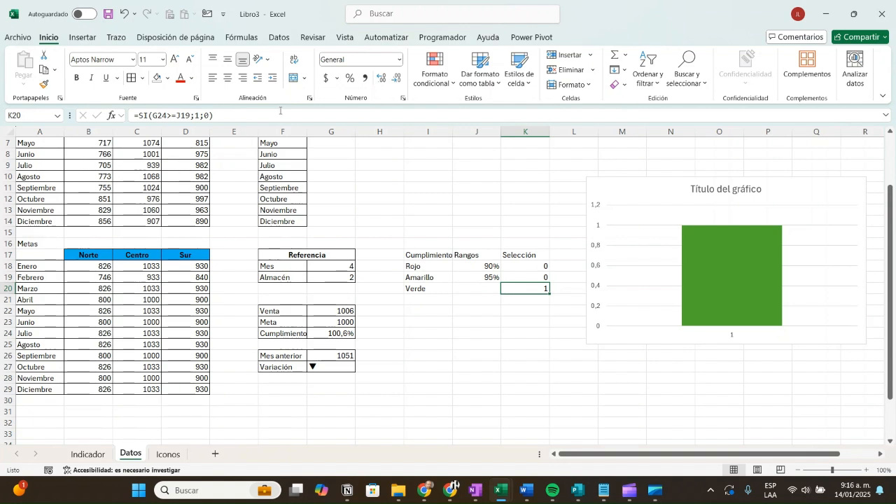
Choose Febrero as the month on the Indicador sheet and check the Cumplimiento chart on the Datos sheet
click(329, 334)
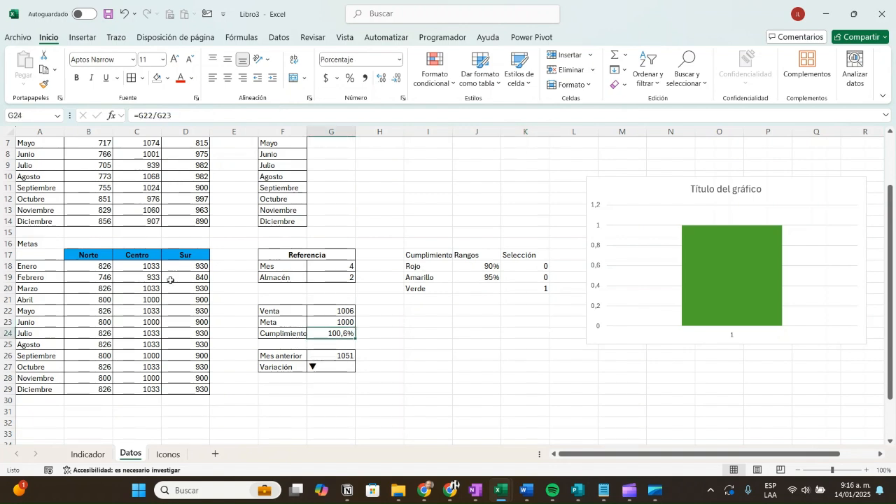
click(95, 454)
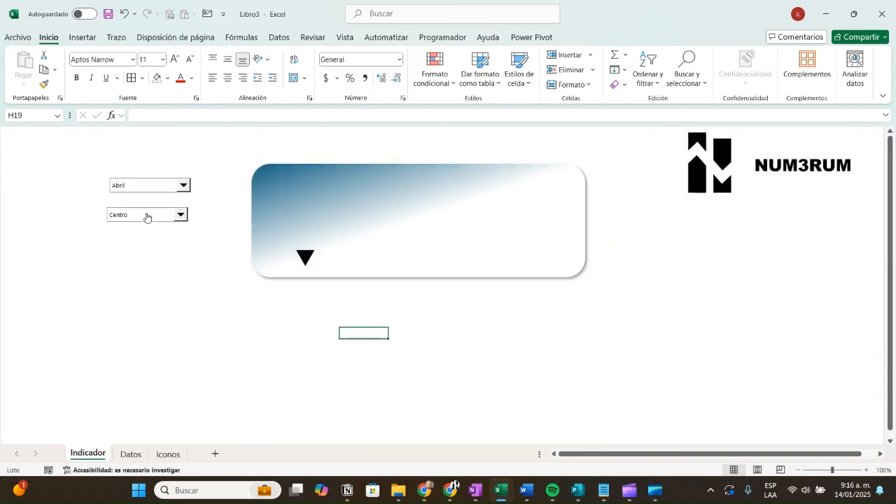
click(184, 186)
click(152, 204)
click(133, 453)
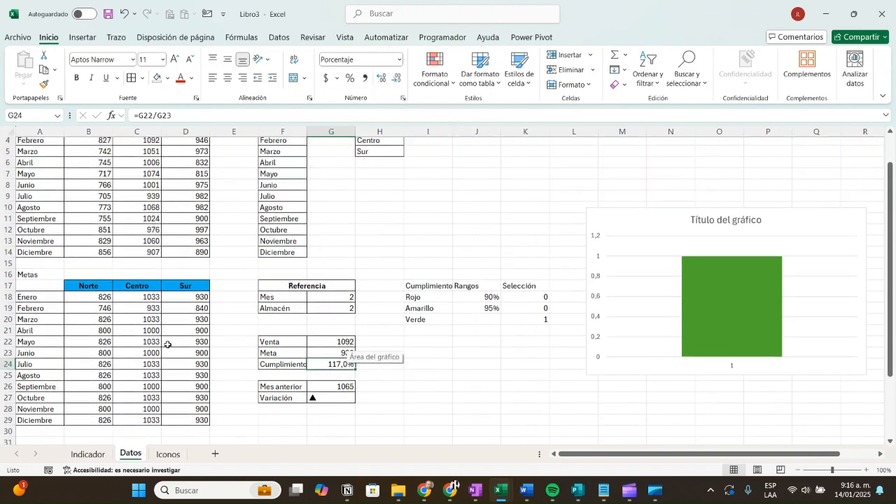
scroll(170, 343, up, 2)
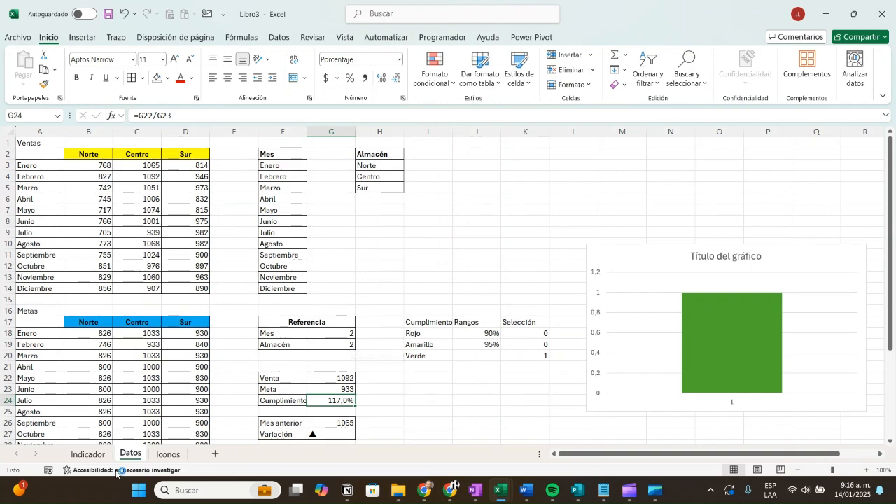
Choose Julio as the month on the Indicador sheet and return to the Datos sheet to check the chart's color
click(88, 454)
click(183, 184)
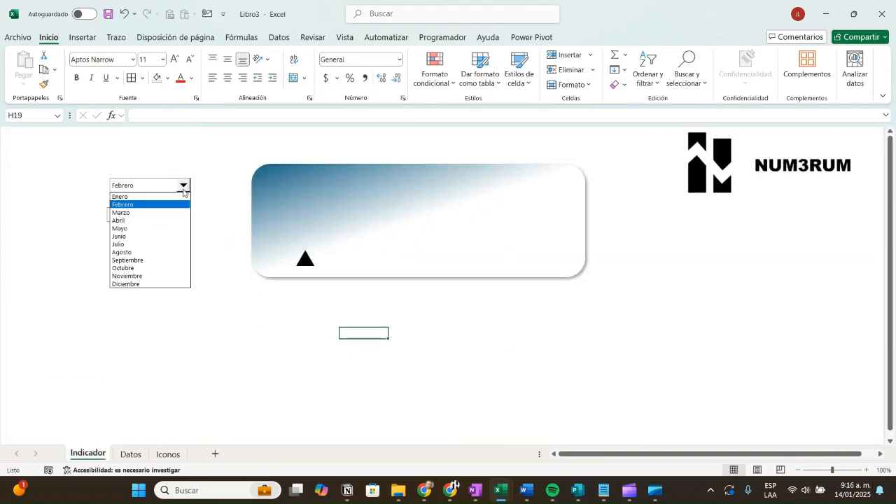
click(132, 244)
click(136, 455)
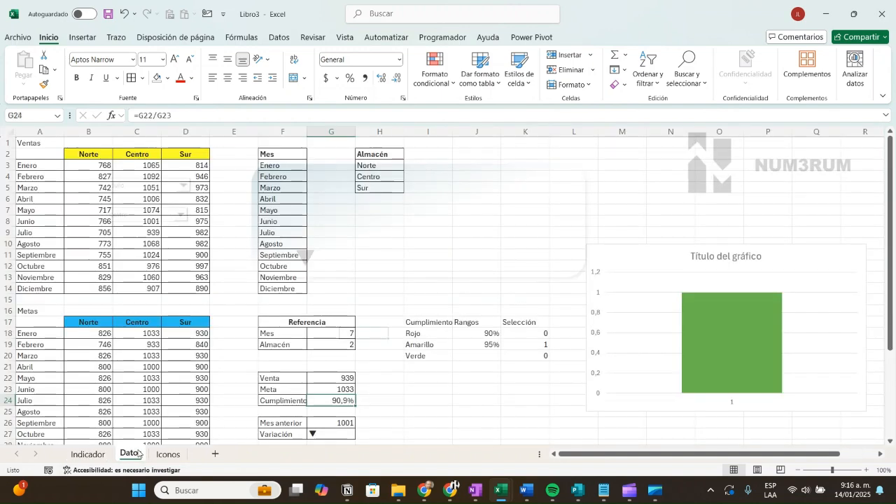
mouse_move(731, 364)
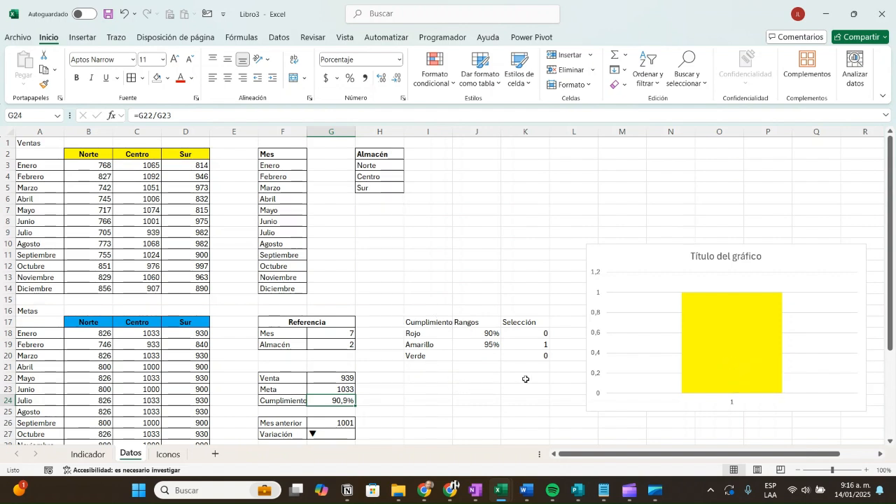
Test the red state by setting Centro's Julio sales in C9 to 400, and undo the change
click(139, 232)
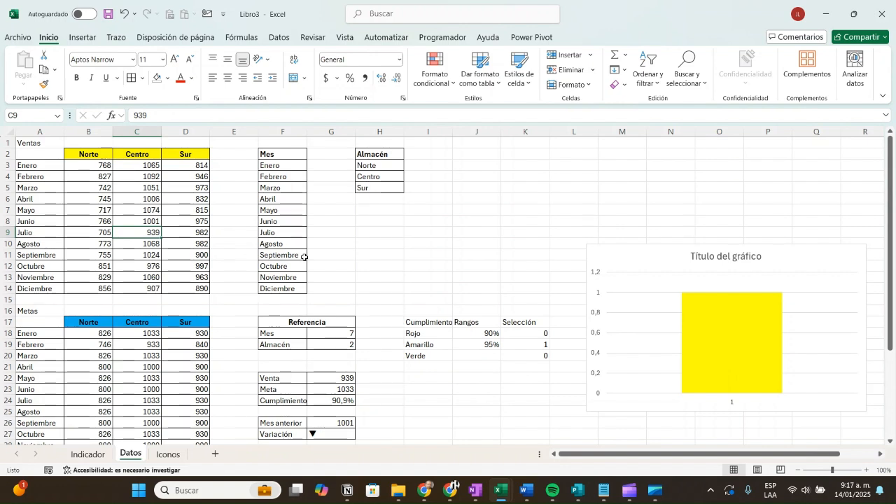
text(40)
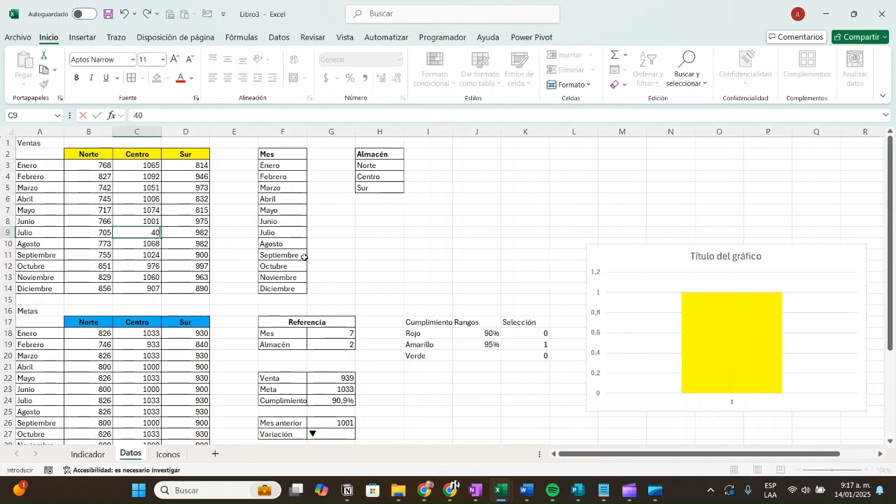
text(0)
key(Return)
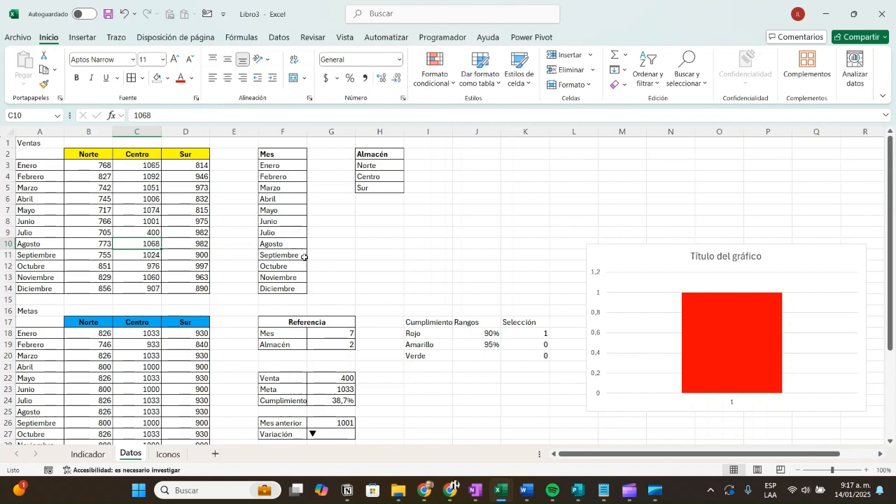
key(ctrl+z)
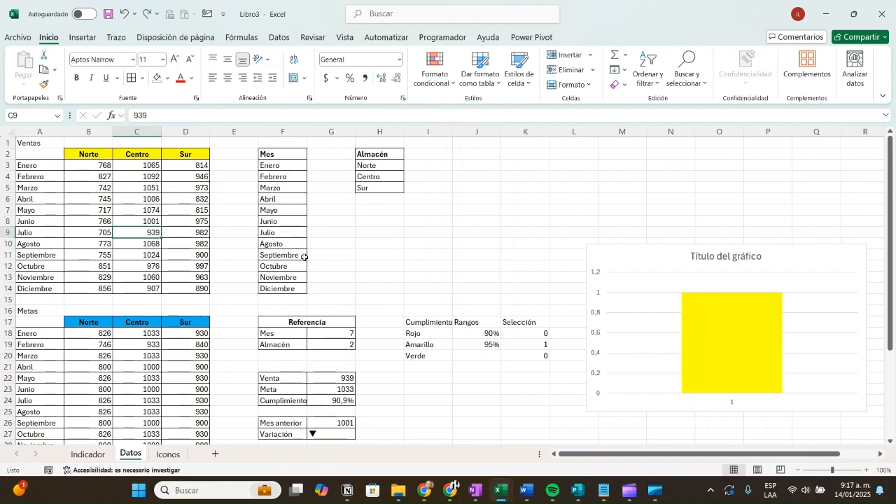
Move the chart slightly up beside the Selección table and fix its vertical axis limits at minimum 0 and maximum 1
drag(636, 260, 616, 222)
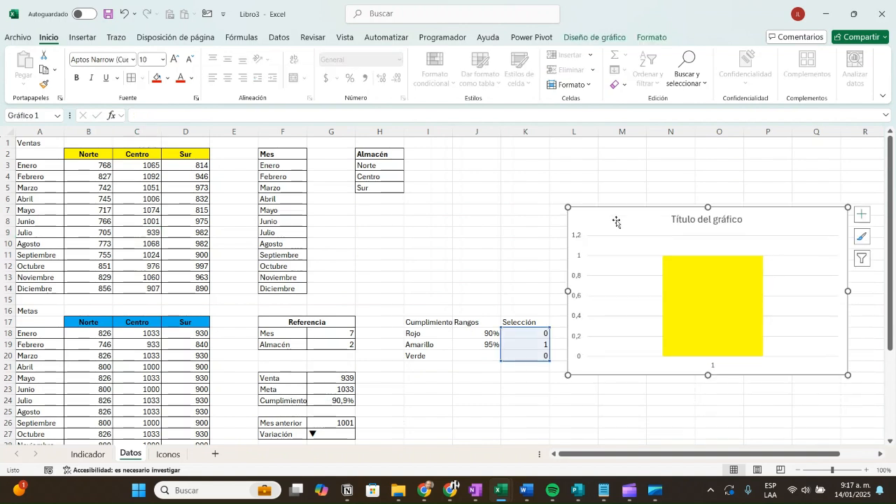
click(581, 280)
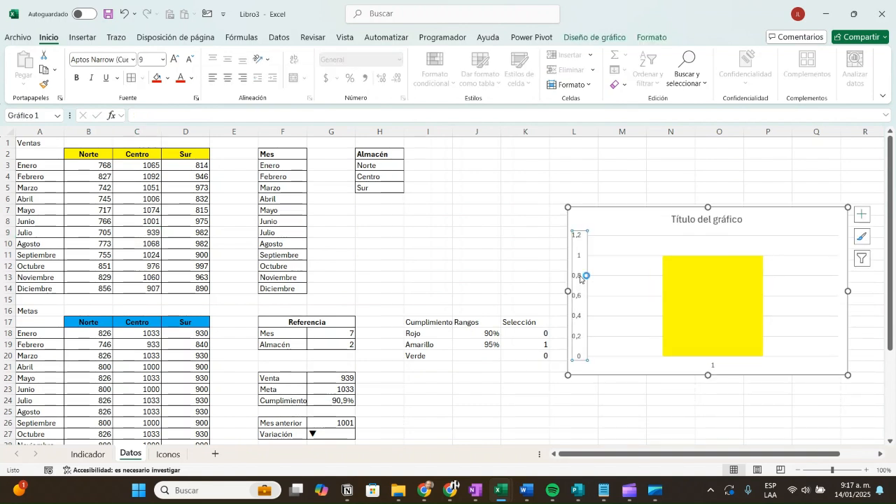
right_click(580, 279)
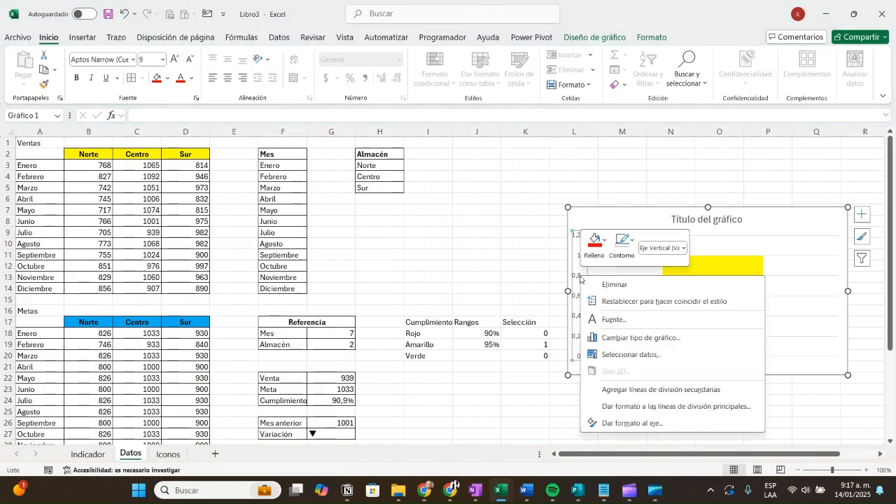
click(630, 423)
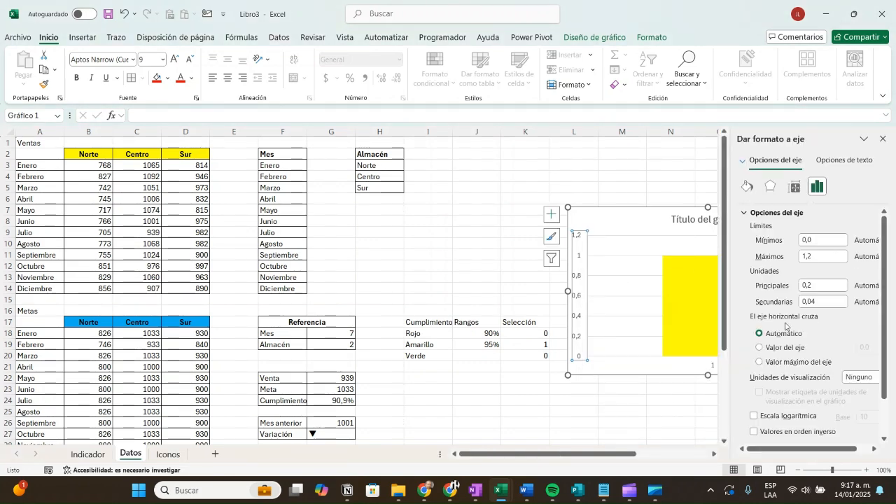
drag(827, 240, 798, 258)
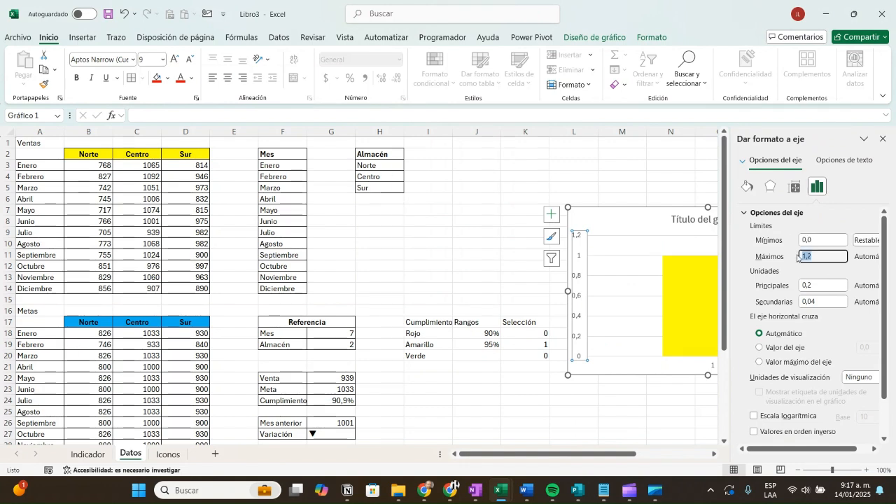
text(1)
click(670, 422)
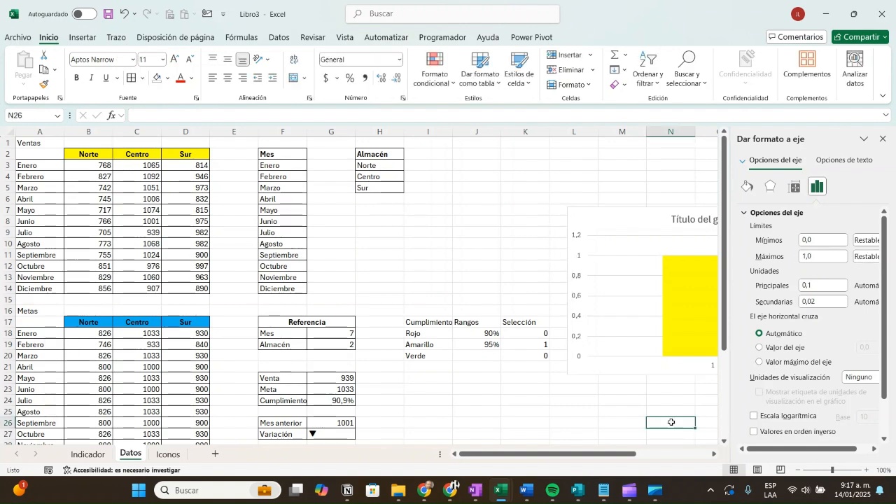
click(883, 139)
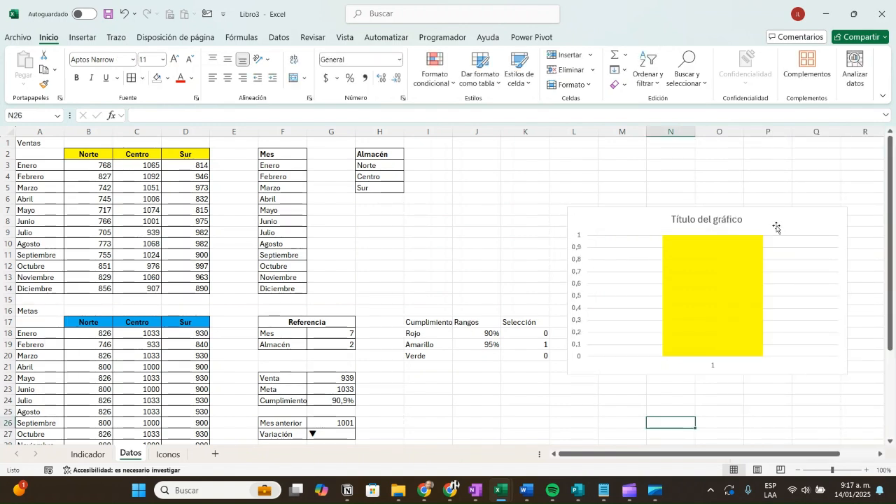
Delete the chart's title, vertical axis, gridlines and horizontal axis so that only the colored column remains
click(687, 217)
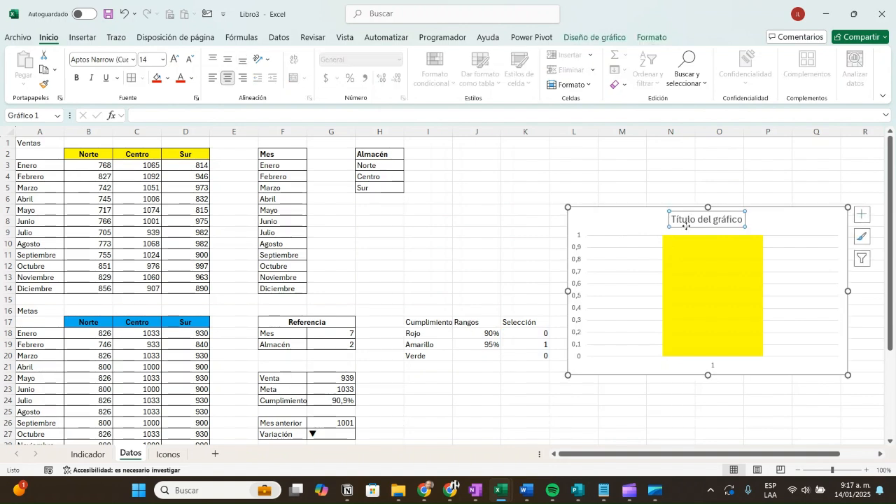
key(Delete)
click(578, 222)
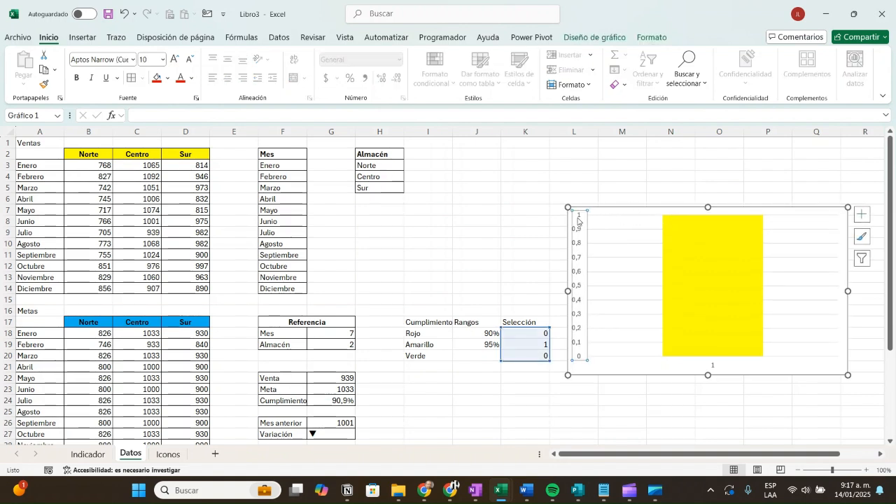
key(Delete)
click(610, 233)
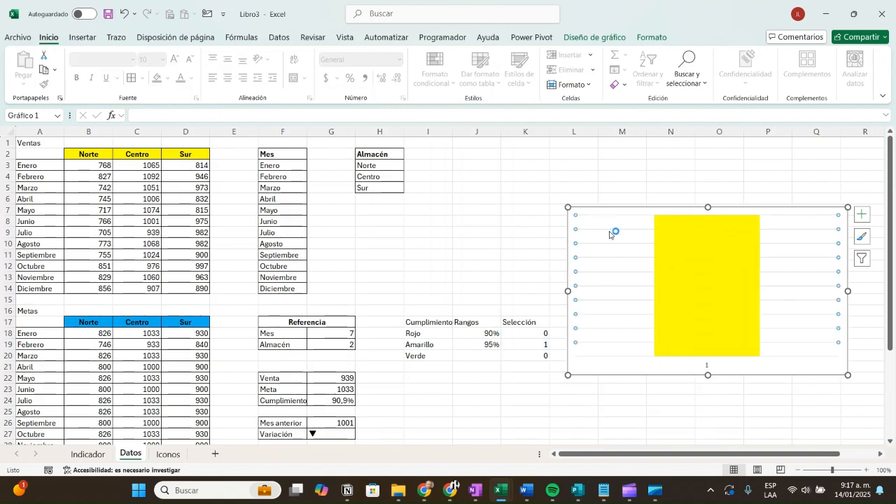
key(Delete)
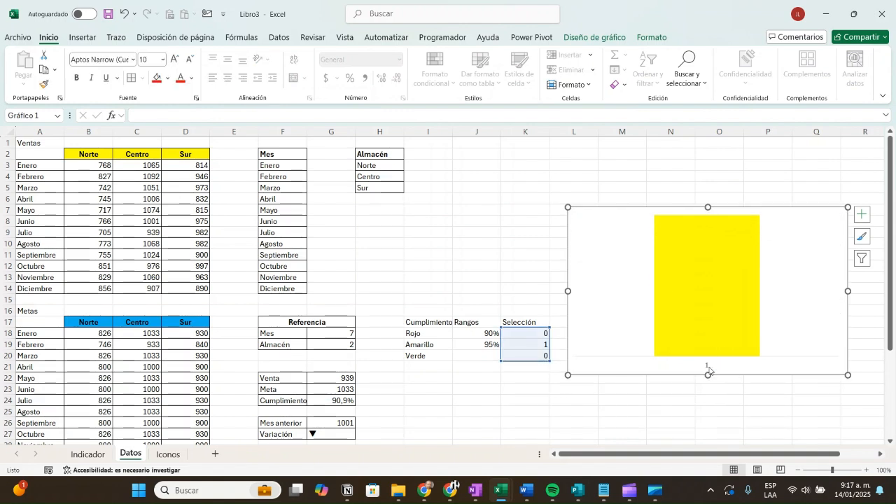
click(708, 369)
key(Delete)
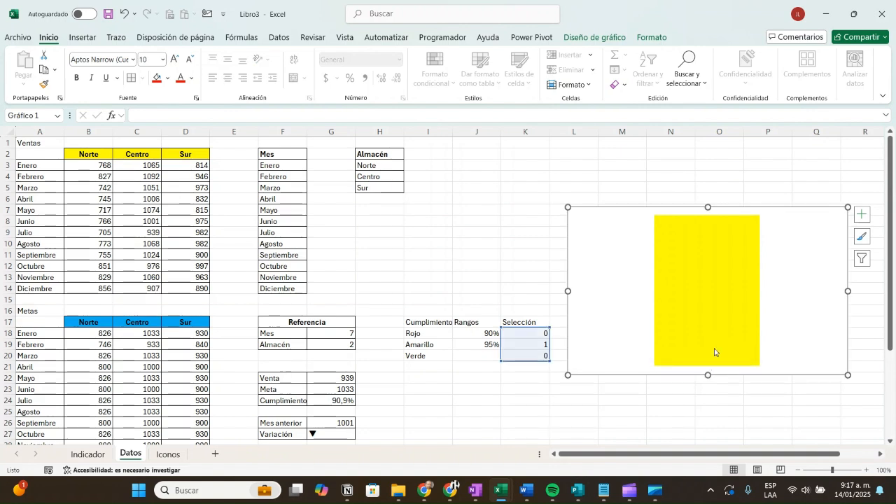
Set the gap width (Ancho de rango) of the chart's yellow data series to 0%
right_click(709, 307)
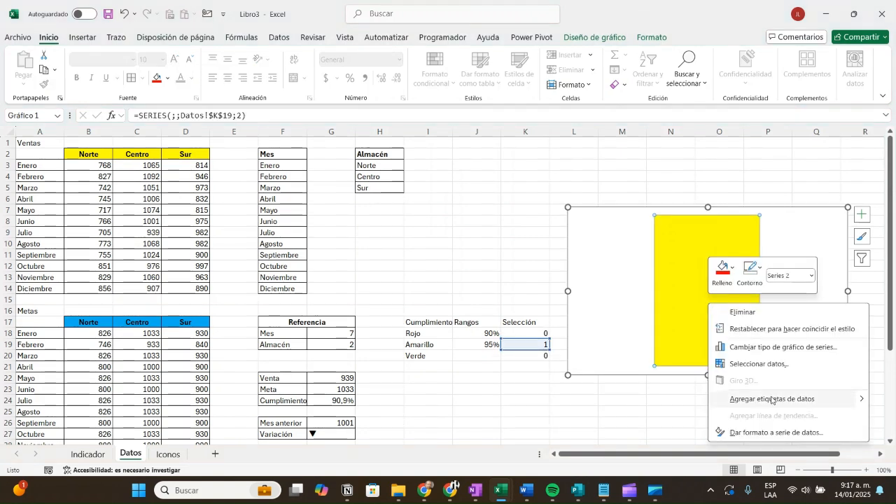
click(761, 432)
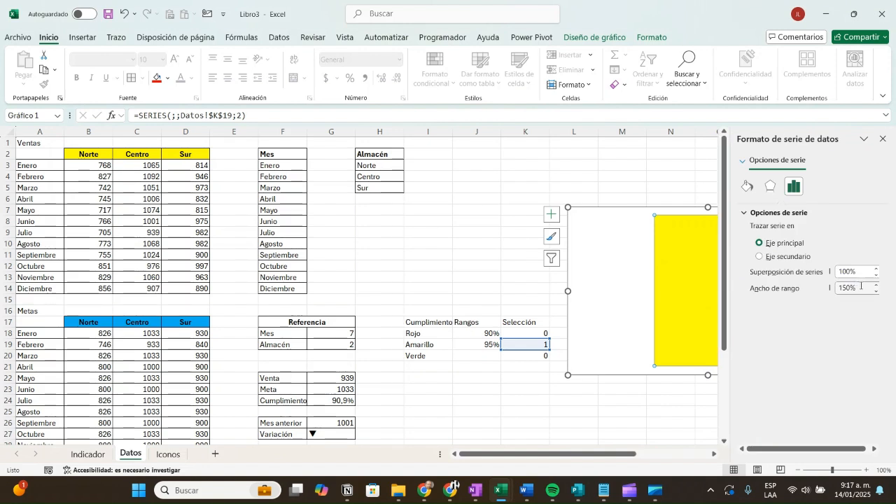
drag(855, 289, 816, 289)
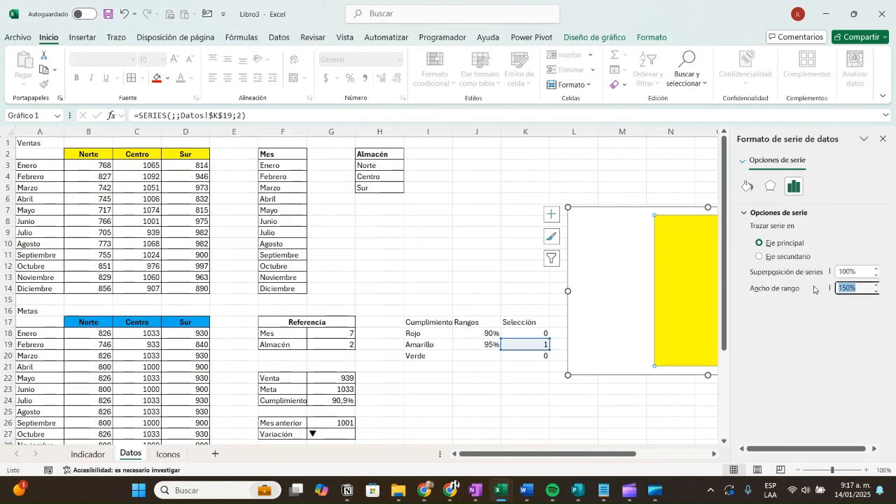
text(0)
key(Return)
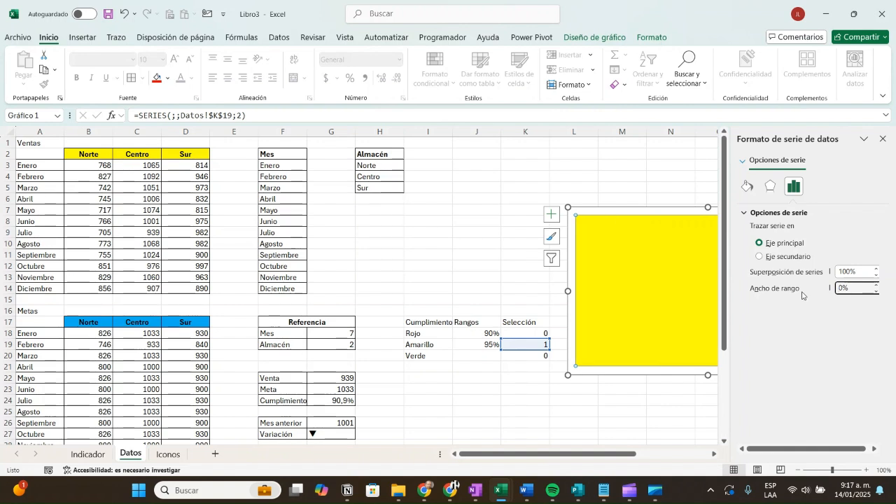
click(677, 417)
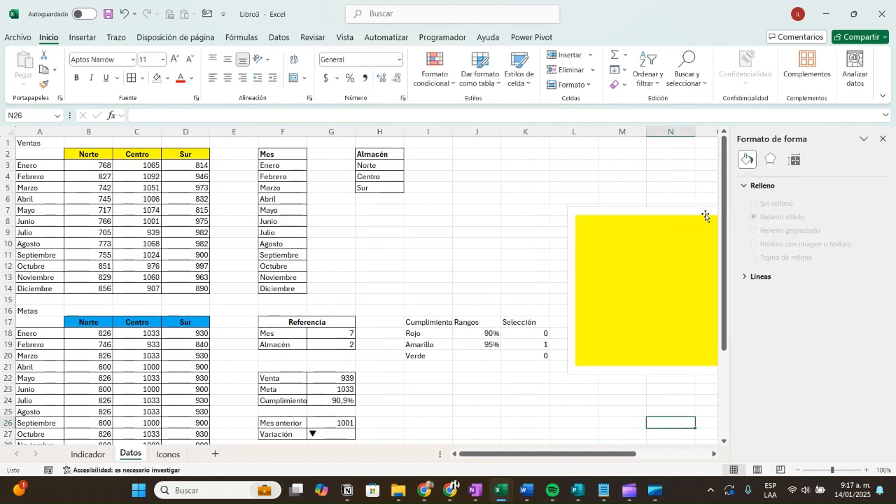
click(883, 138)
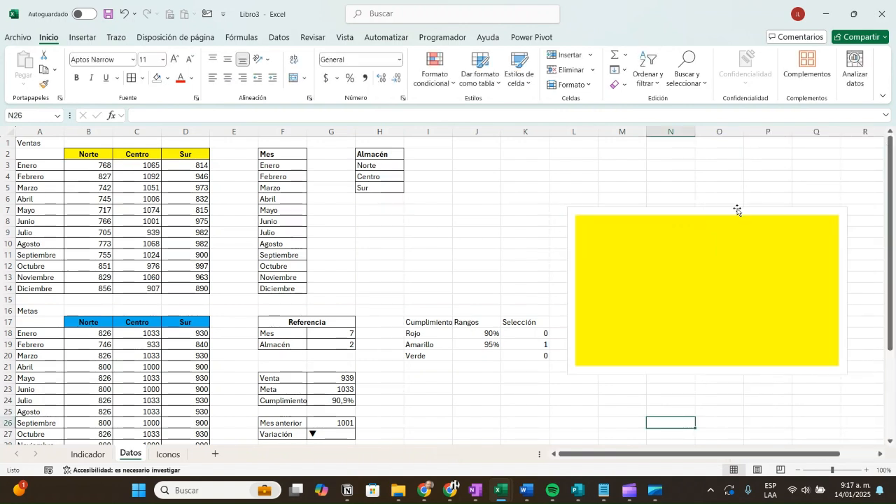
Format the chart area with no fill (Sin relleno) and no border line (Sin línea)
click(736, 208)
right_click(735, 210)
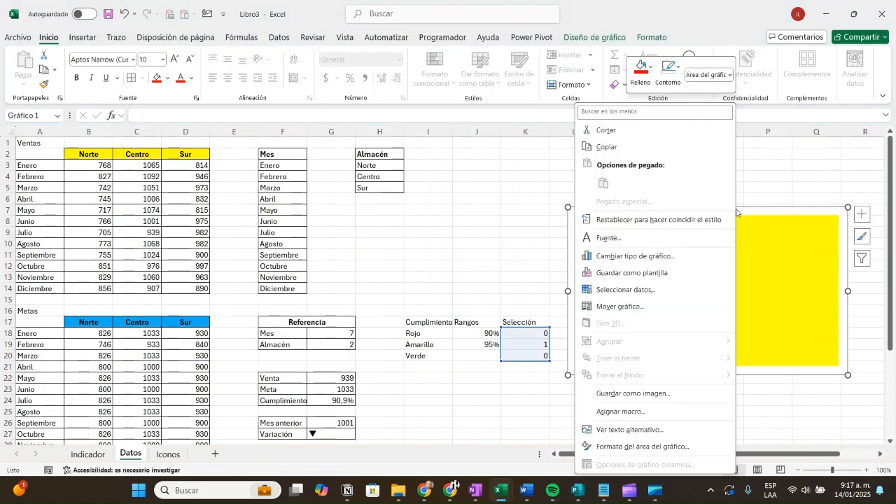
click(636, 448)
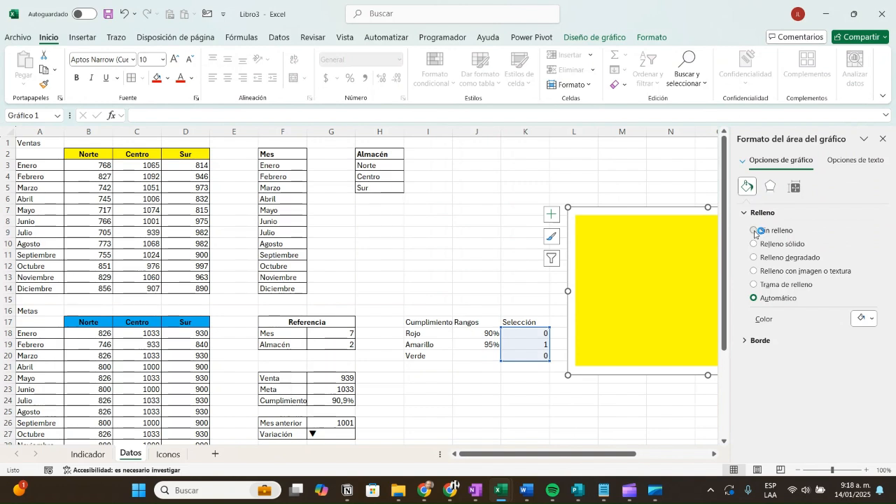
click(754, 231)
click(756, 317)
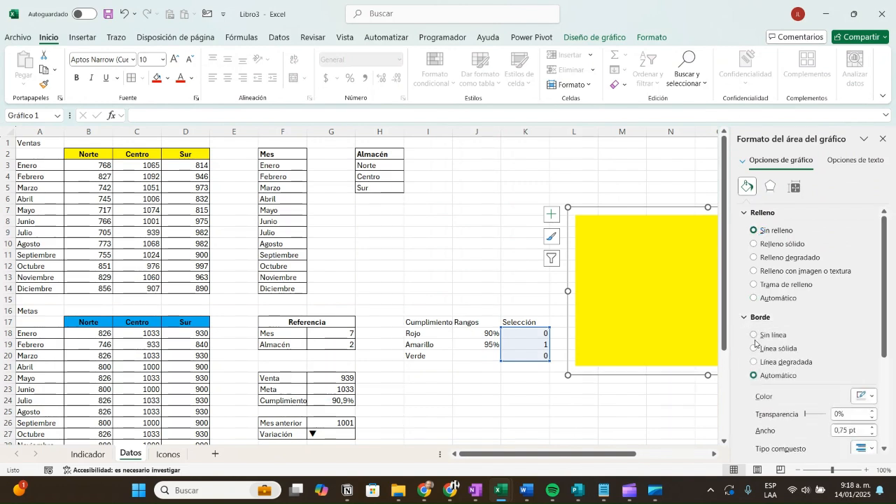
click(755, 336)
click(688, 411)
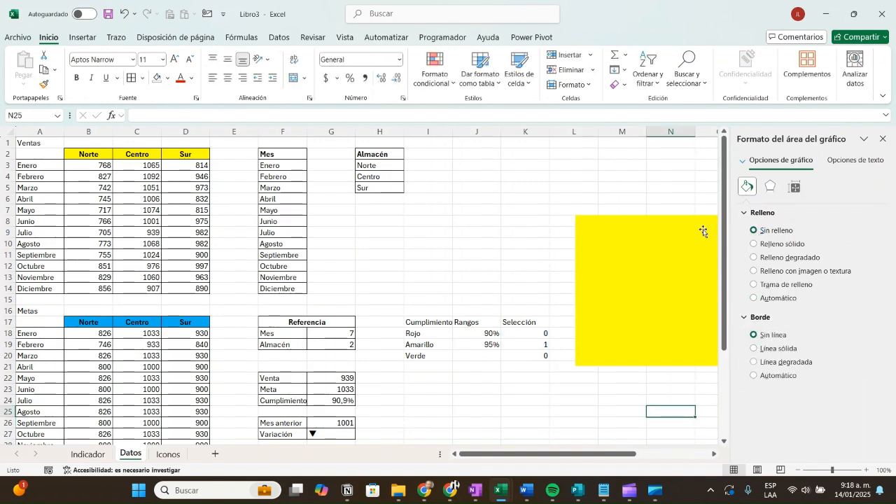
click(883, 139)
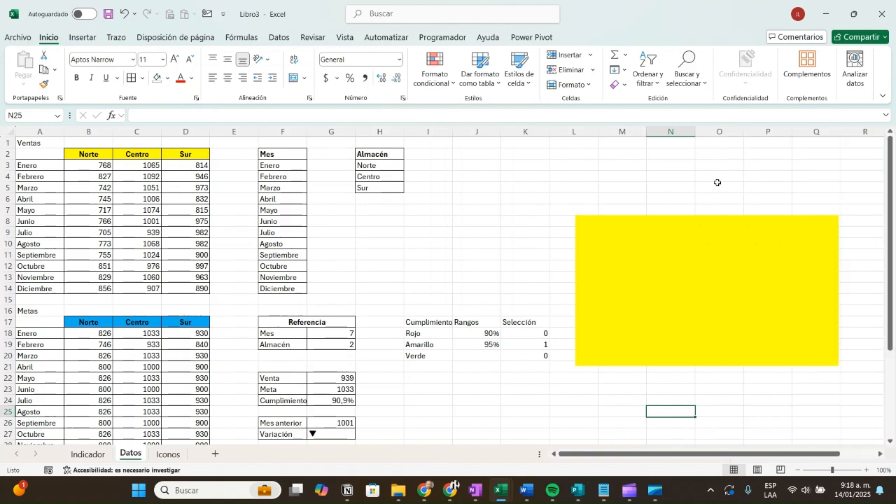
Cut the chart from the Datos sheet and paste it onto the Indicador sheet
click(689, 220)
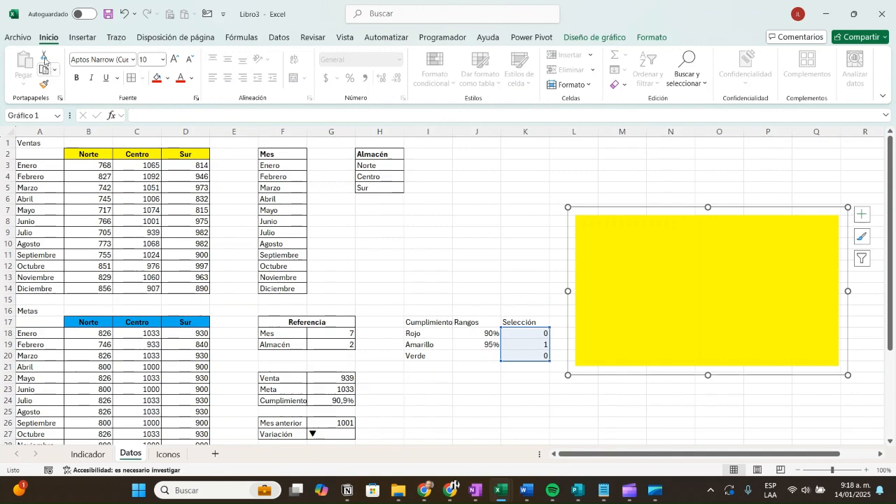
key(Escape)
key(Delete)
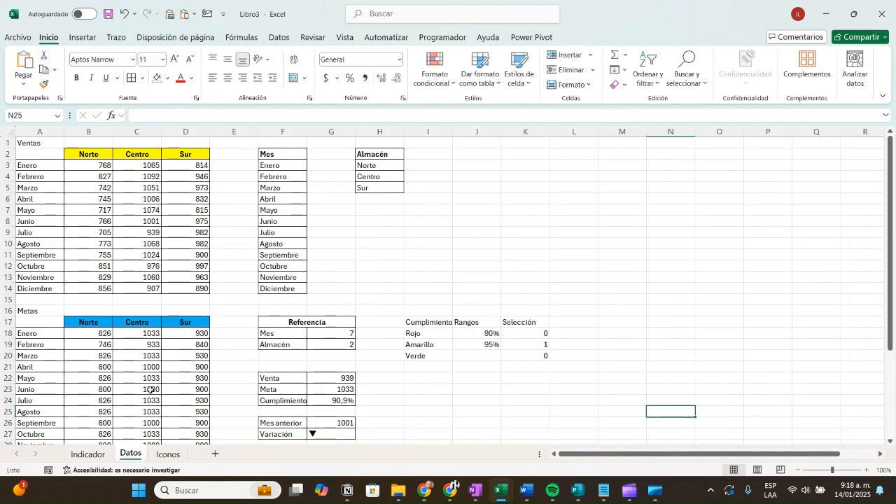
click(82, 455)
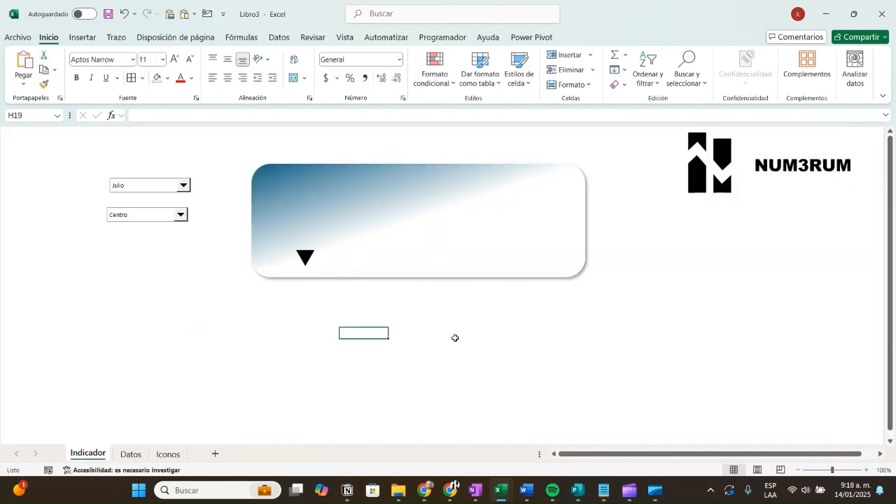
click(25, 64)
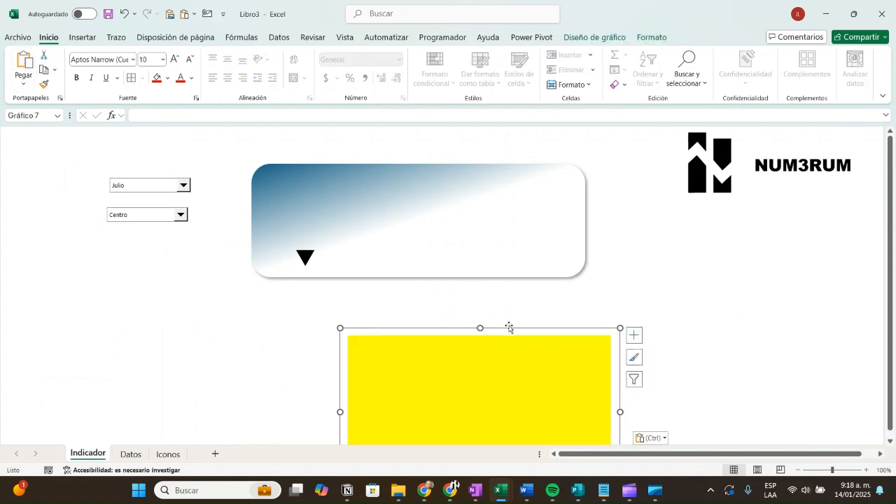
Move the chart onto the rounded card's left edge and resize it to a strip about 5,97 cm high and 1,29 cm wide
drag(509, 327, 406, 152)
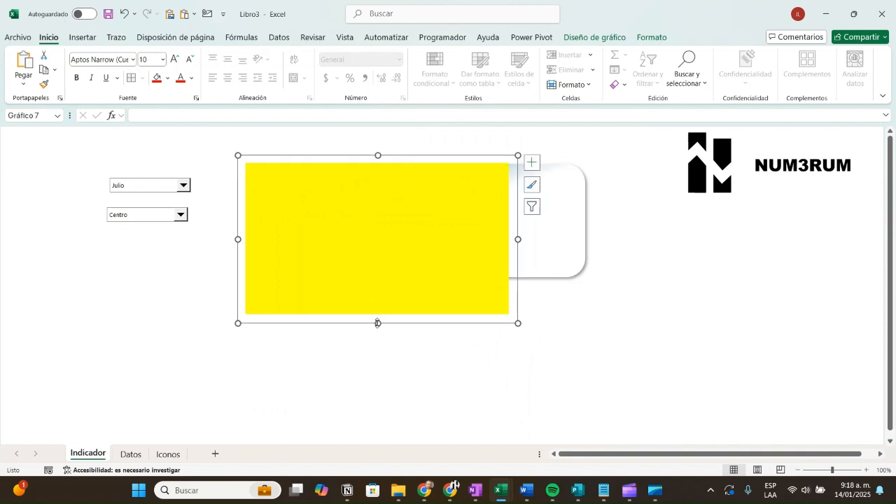
drag(378, 322, 377, 287)
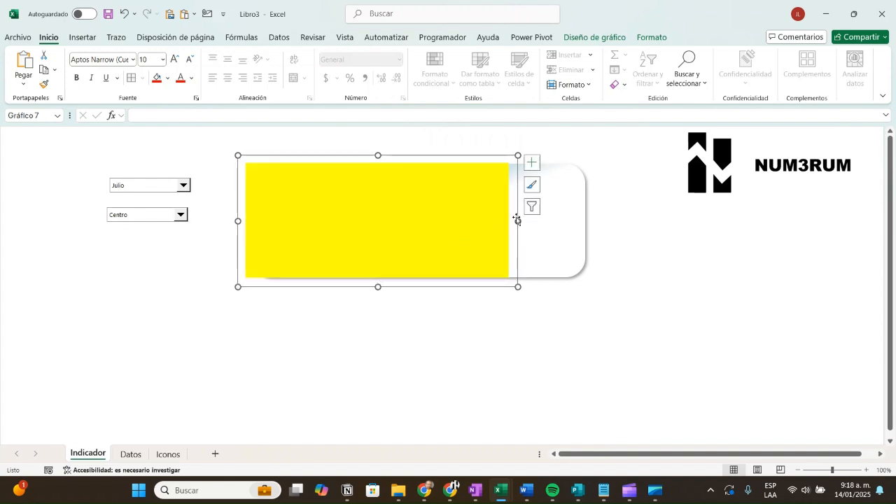
drag(516, 219, 238, 221)
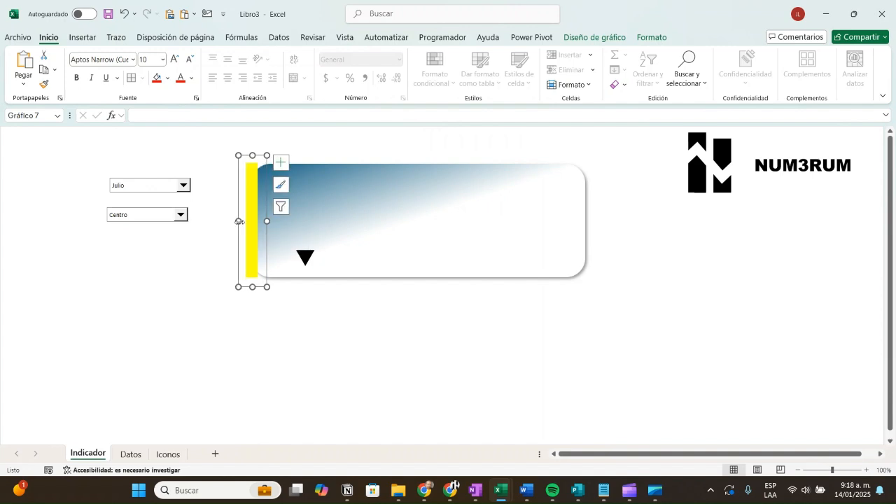
click(650, 40)
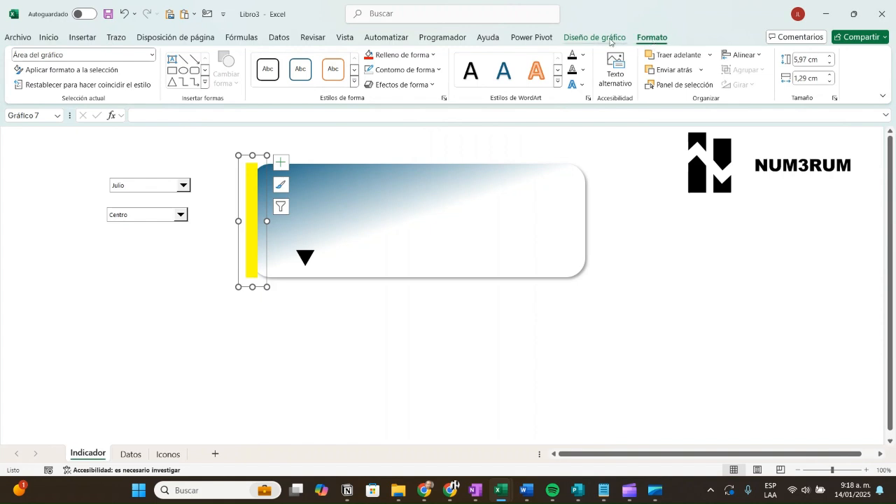
click(650, 37)
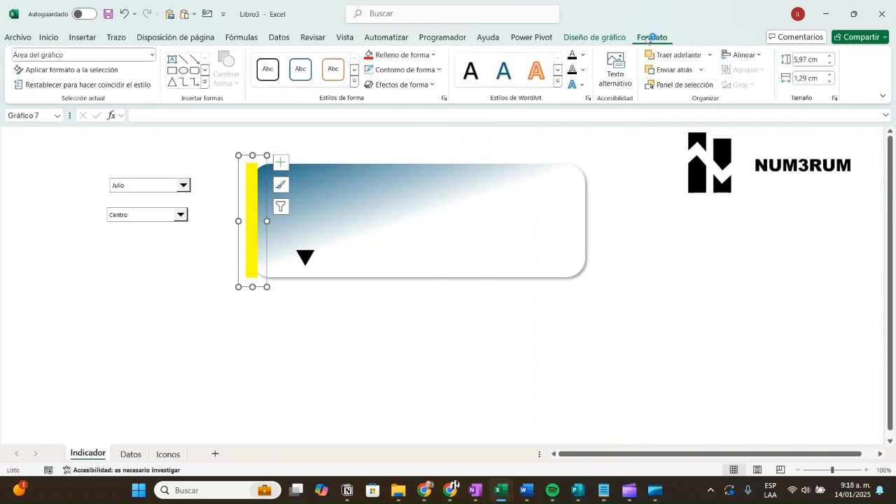
click(709, 54)
click(700, 71)
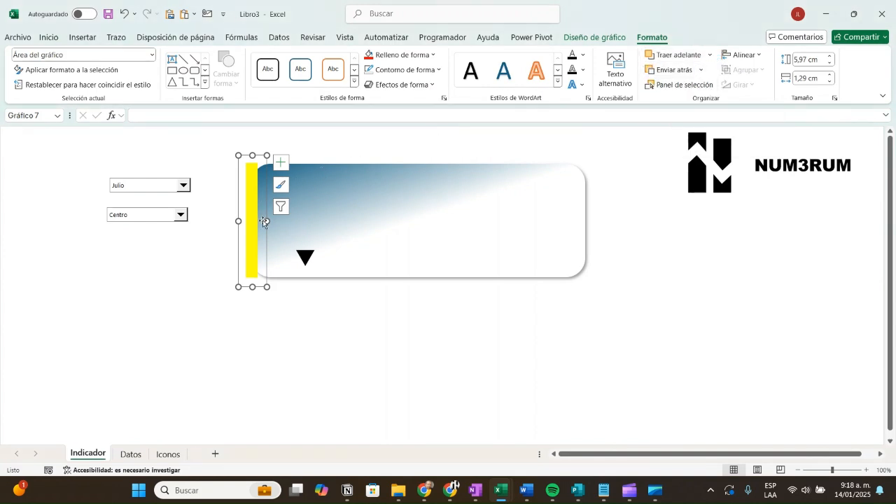
Resize the chart strip to about 5,88 cm high and 1,82 cm wide and give it an outer shadow
drag(267, 222, 277, 221)
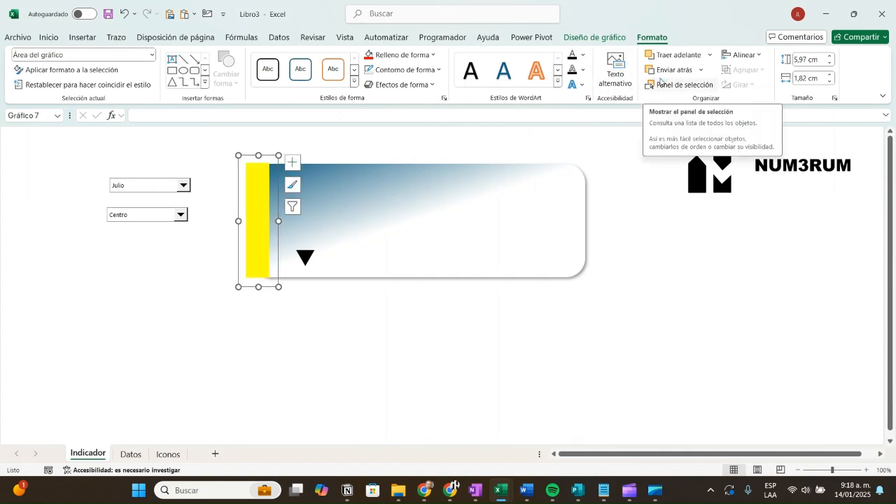
click(427, 85)
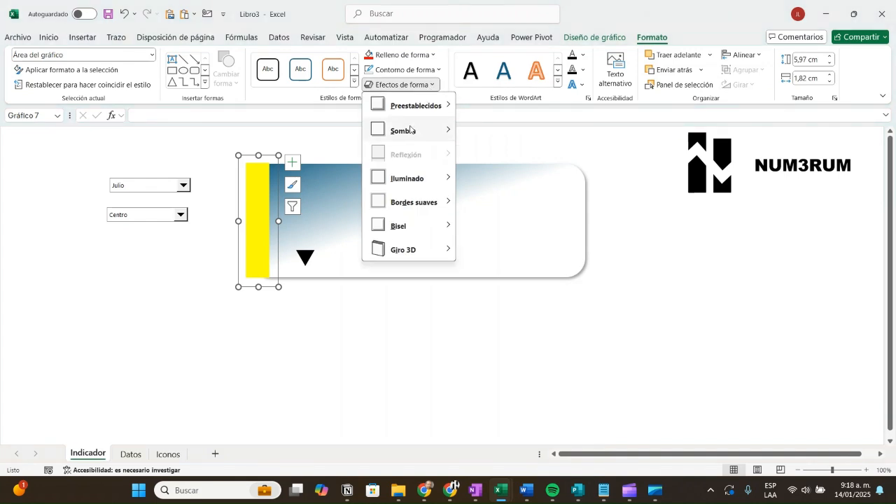
click(374, 291)
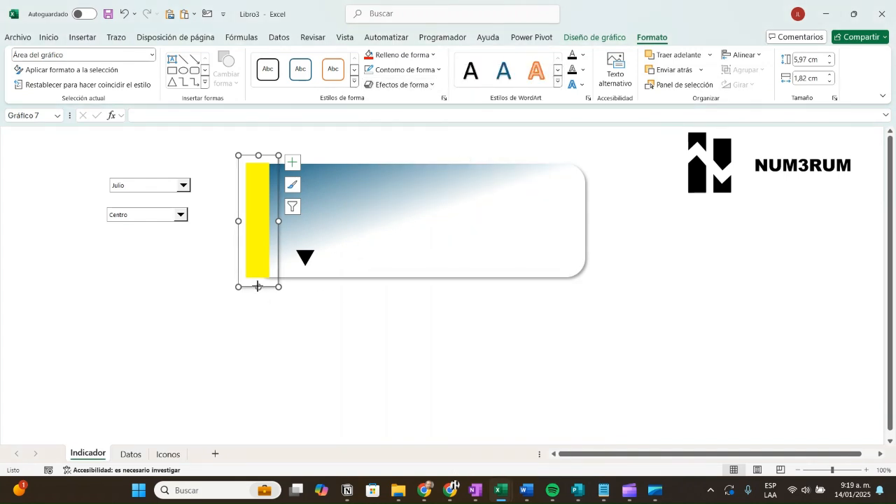
drag(258, 286, 258, 284)
click(300, 315)
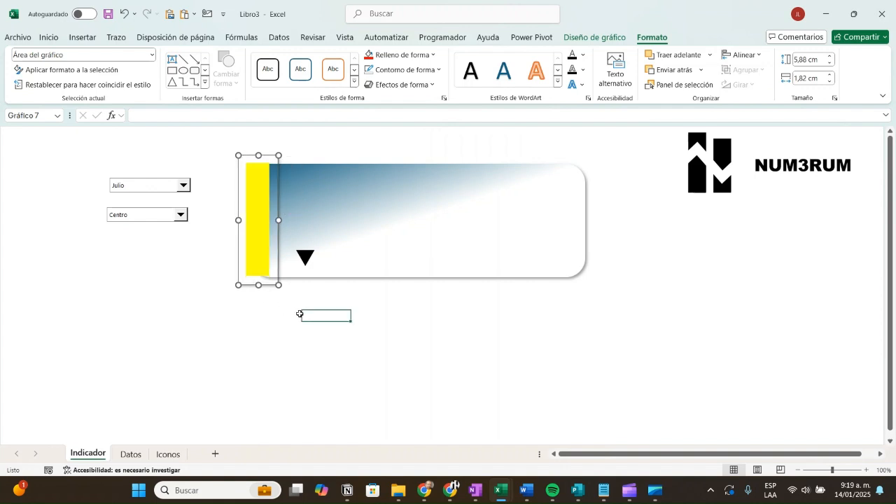
click(435, 345)
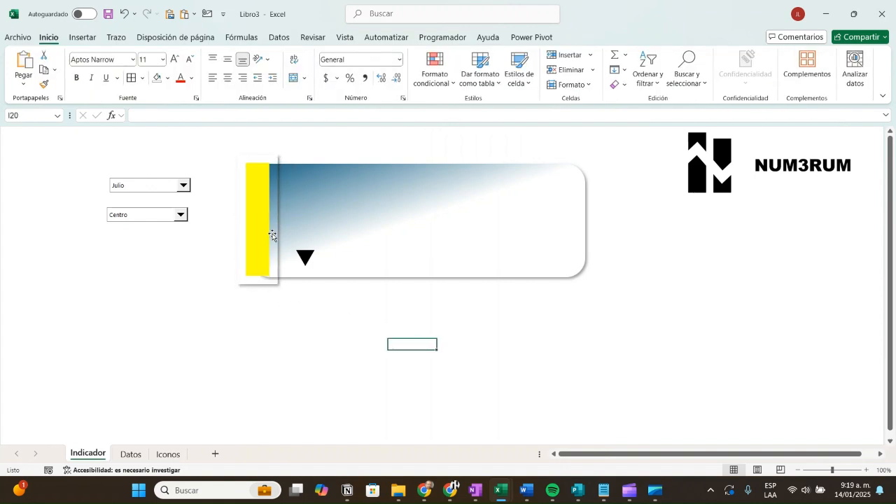
Remove the shadow effect from the yellow chart strip's chart area (Sin sombra)
click(273, 236)
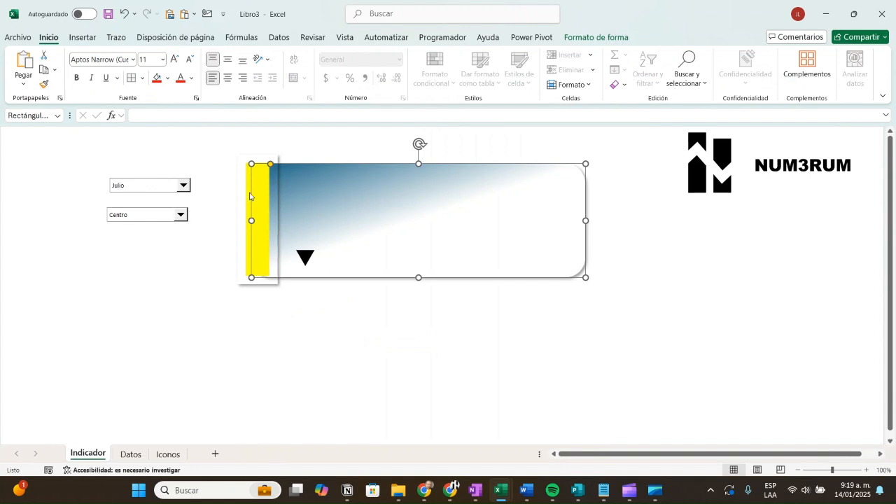
click(243, 191)
click(253, 180)
click(251, 181)
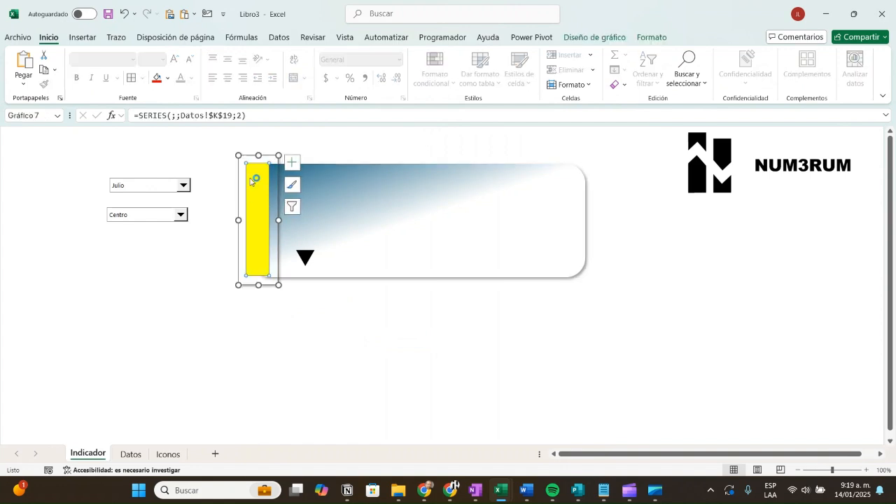
click(247, 159)
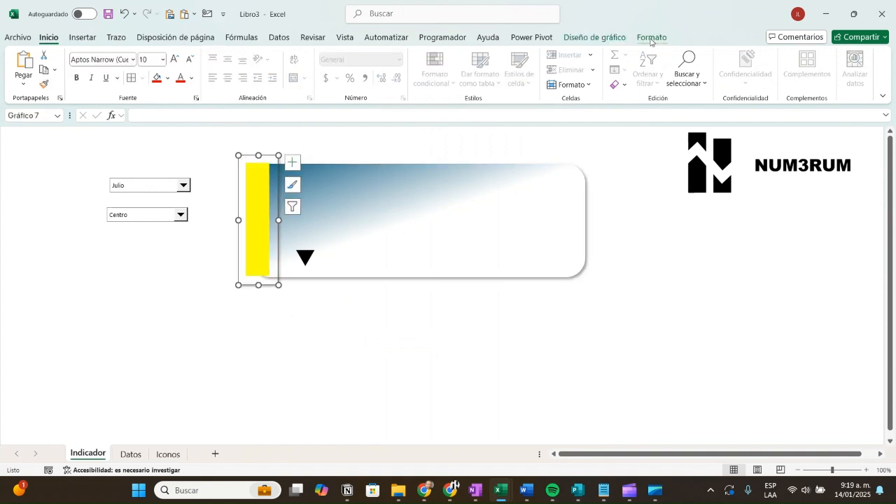
click(651, 38)
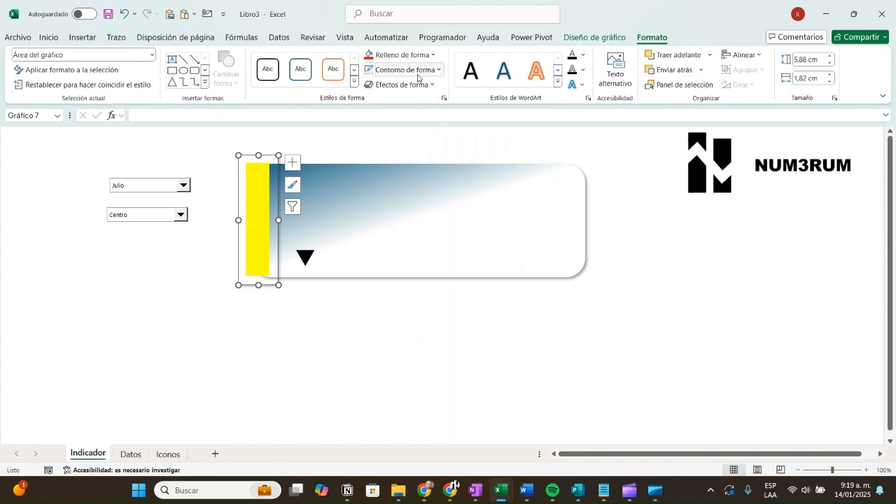
click(403, 84)
mouse_move(436, 134)
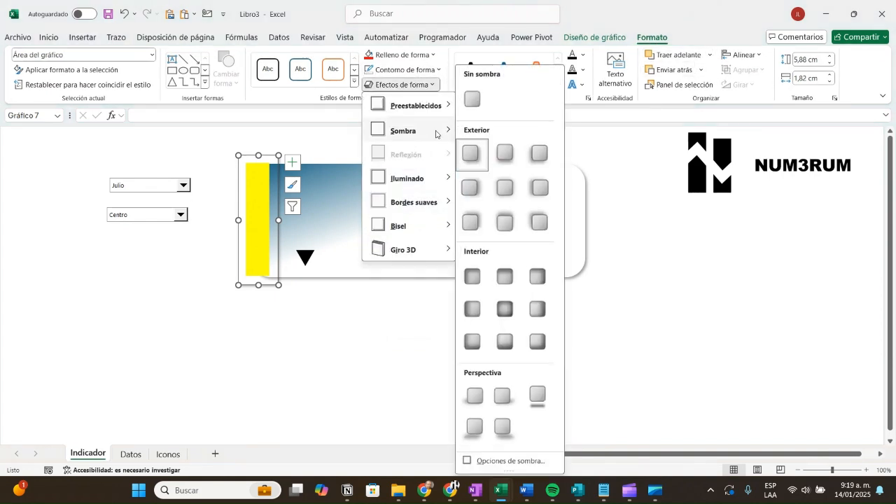
click(346, 306)
click(348, 330)
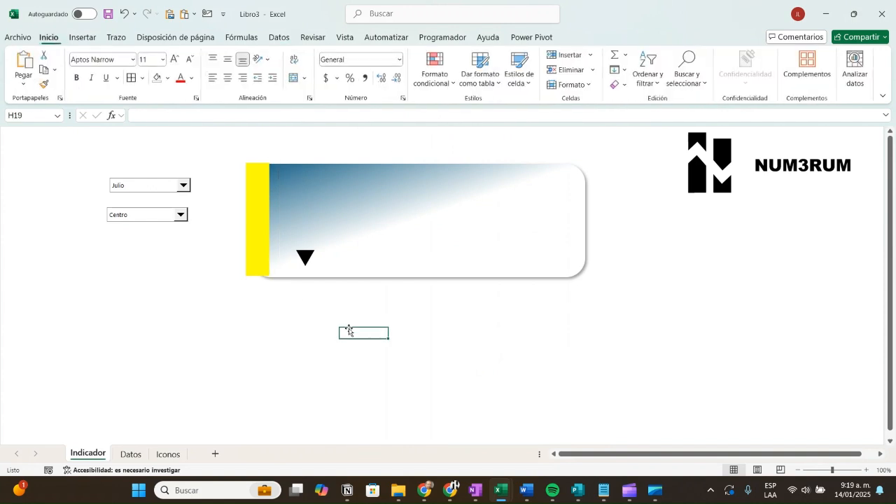
Stretch the chart strip downward so the yellow bar reaches the card's lower edge
click(265, 265)
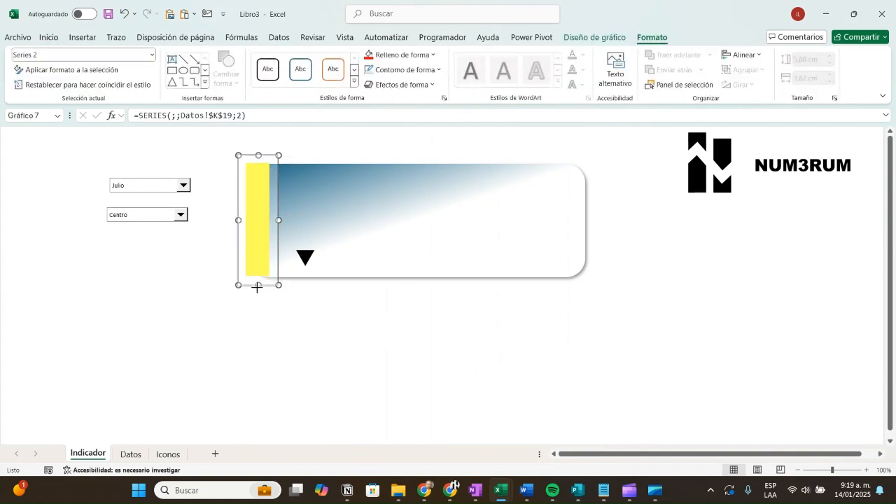
click(256, 286)
click(305, 322)
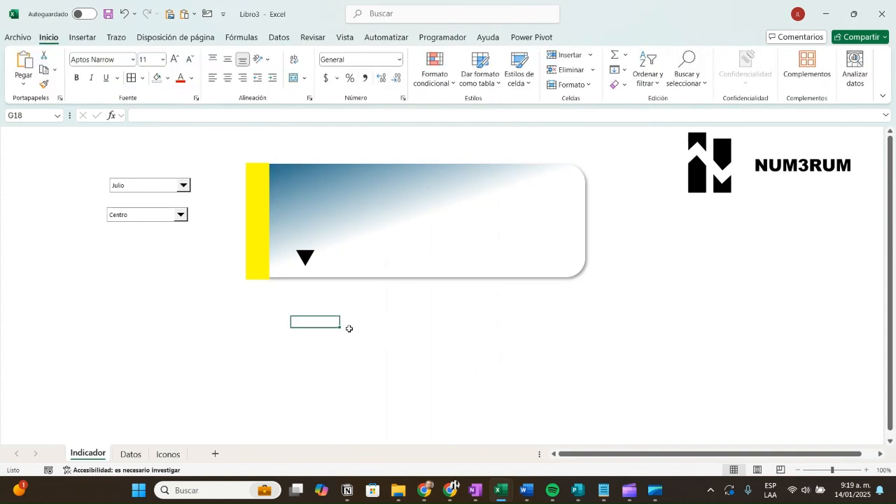
Choose Enero and finally Junio in the month drop-down list to test the strip's colour changes
click(183, 186)
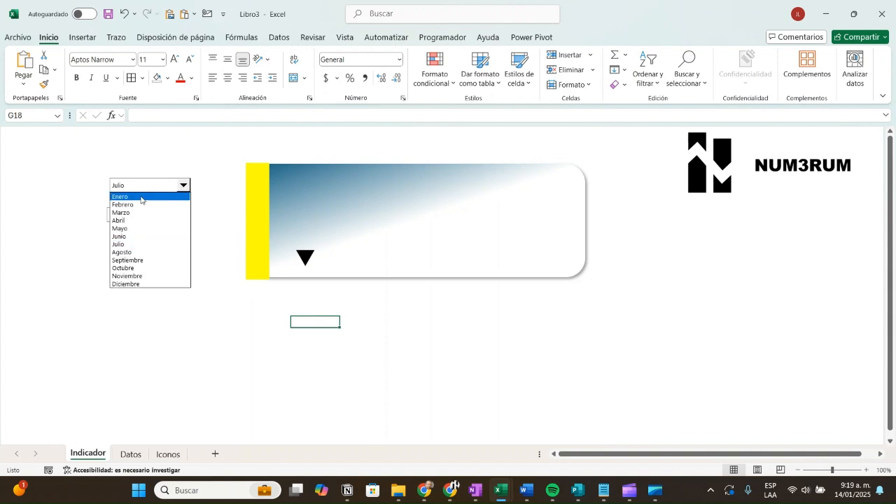
click(141, 197)
click(183, 188)
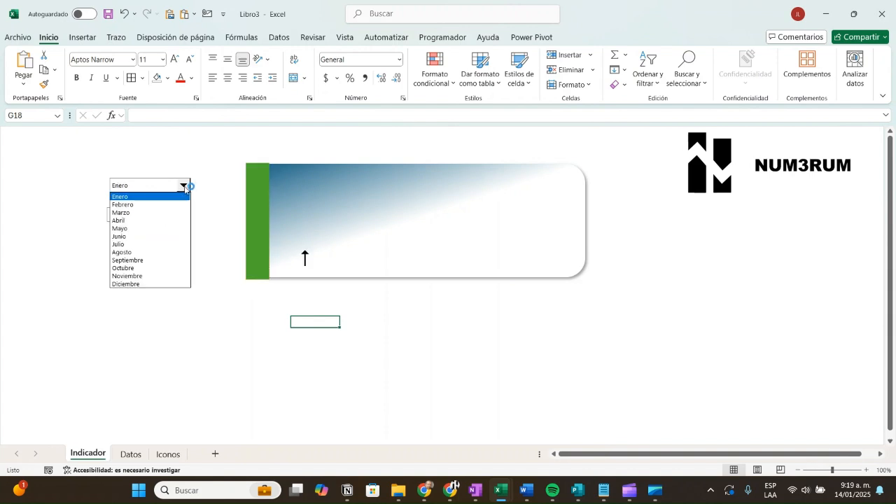
click(133, 205)
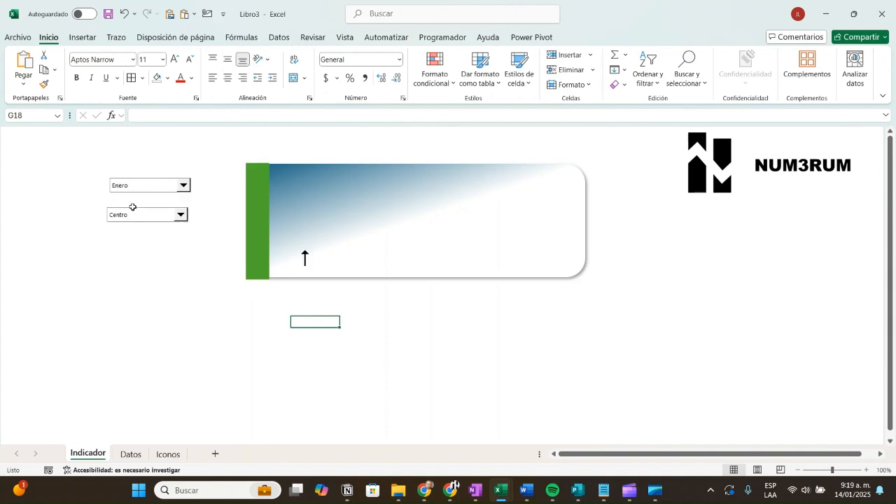
click(179, 194)
click(134, 231)
Fine-tune the chart strip's upper edge so the green bar lines up with the top of the card
click(260, 194)
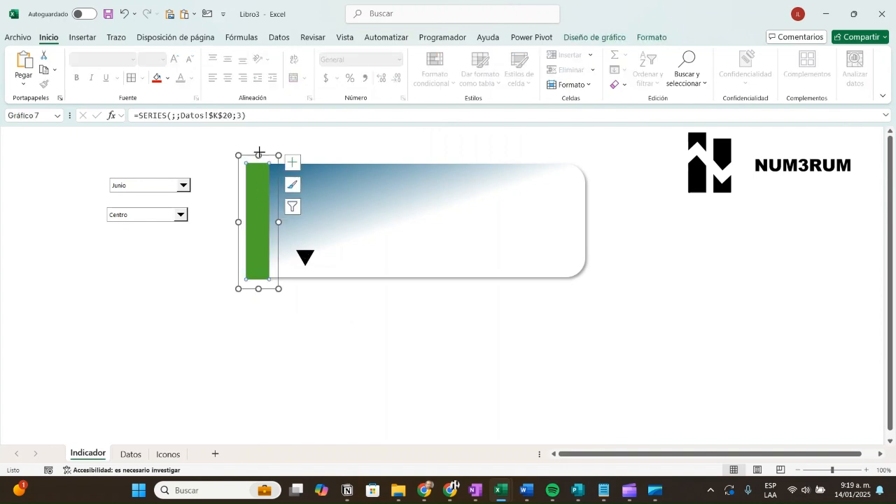
click(259, 153)
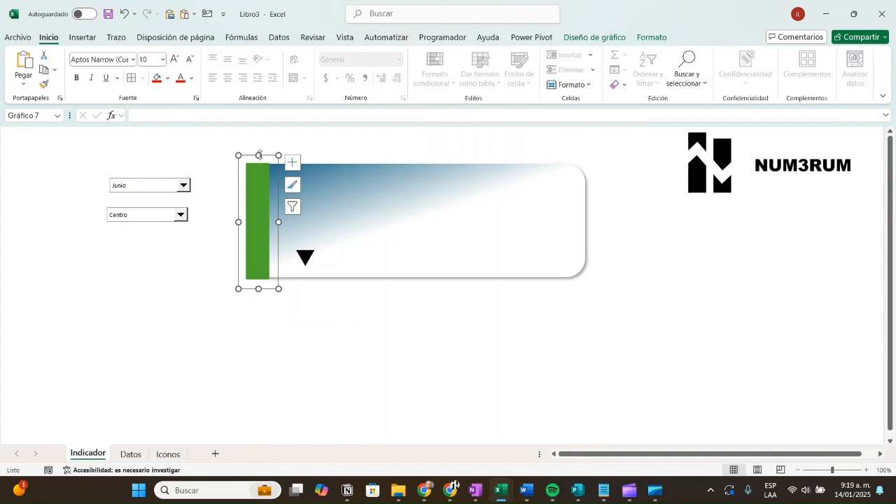
drag(260, 154, 259, 154)
click(398, 367)
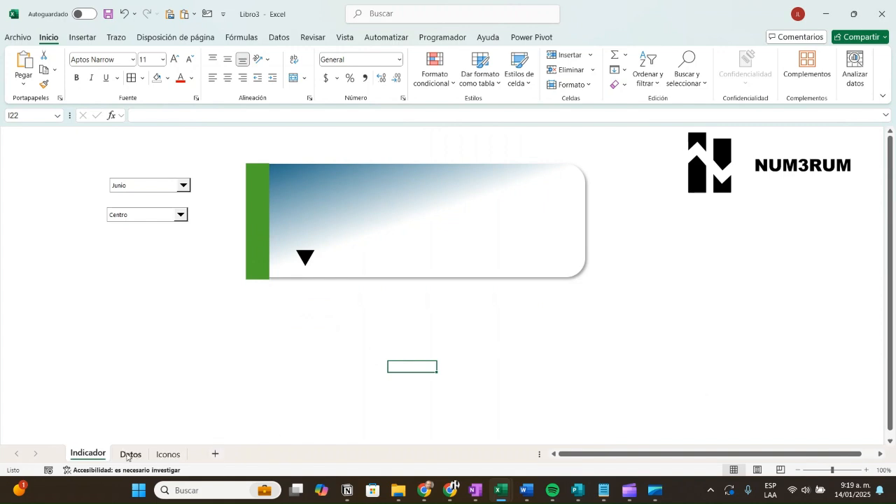
On the Datos sheet, enter the labels Cumplimiento in F30 and Complemento in F31
click(130, 454)
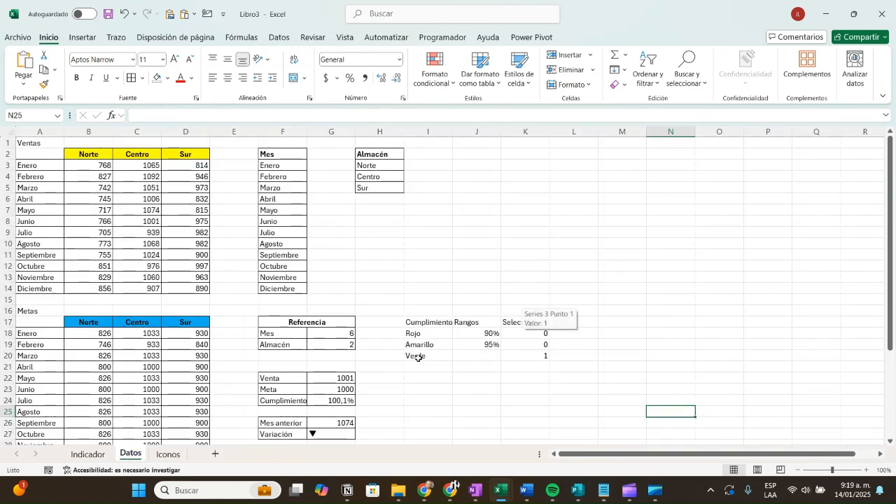
scroll(389, 340, down, 2)
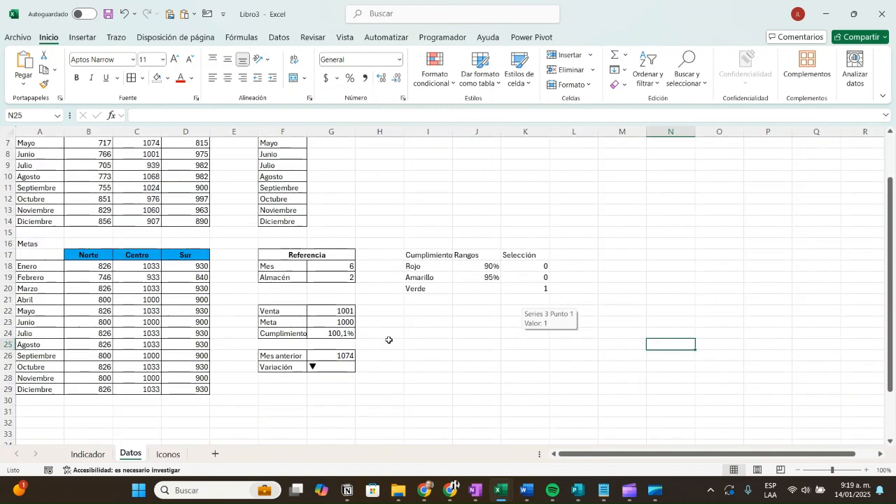
click(287, 401)
text(Cumplimiento)
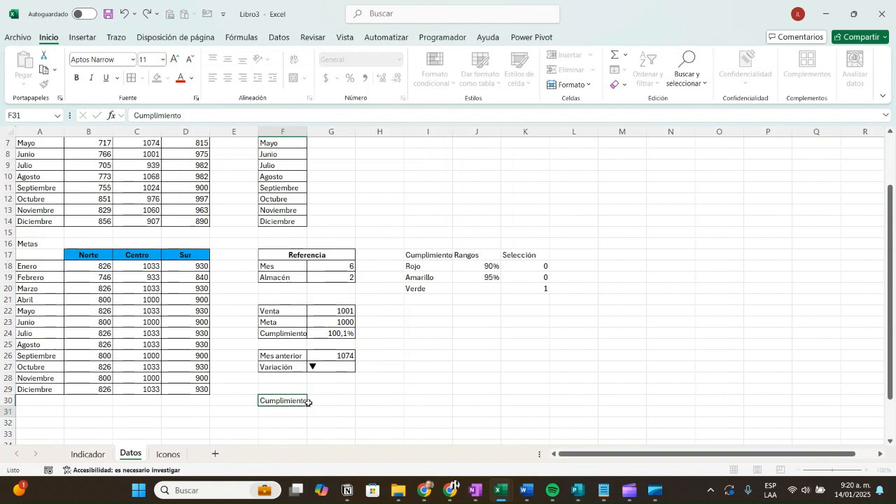
key(Return)
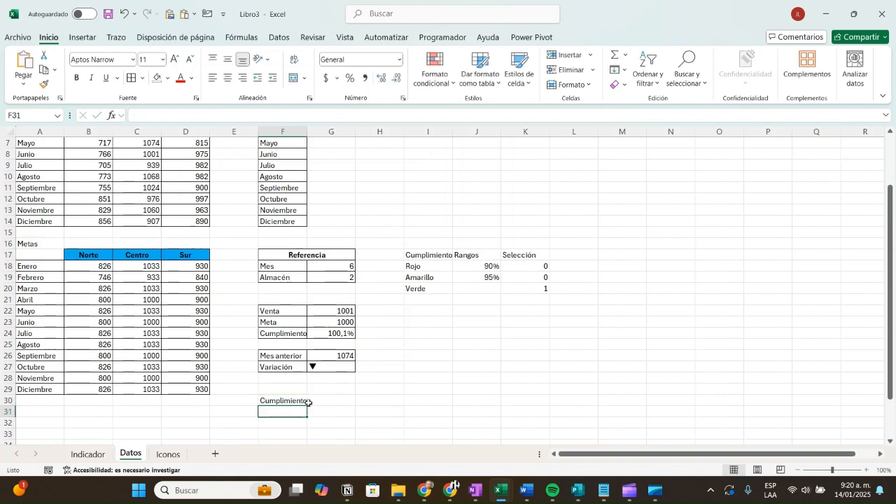
text(Comole)
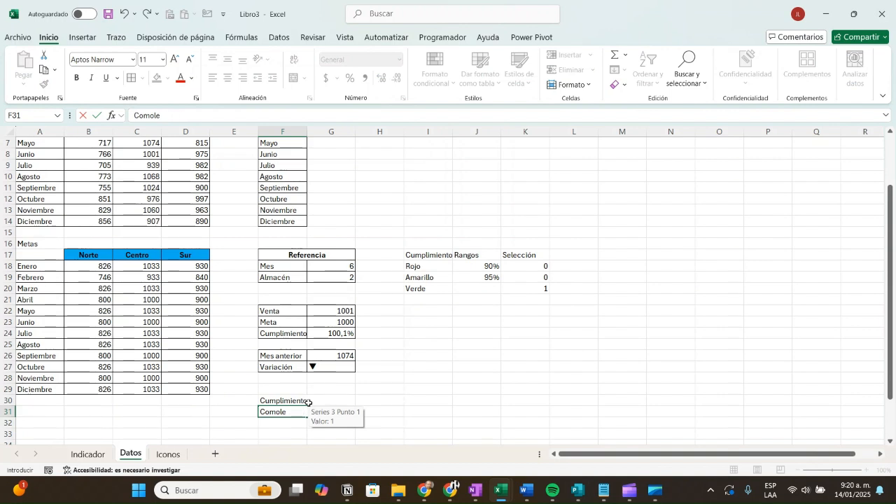
text(mentomento)
key(Return)
click(429, 403)
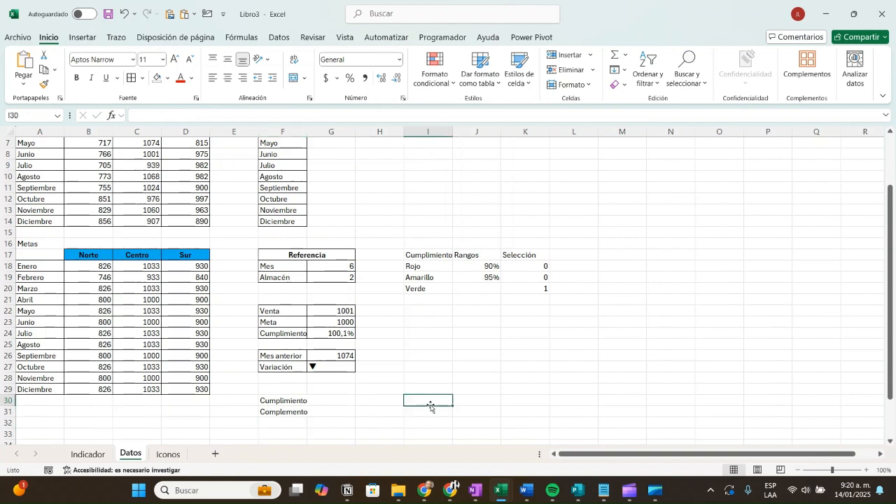
Enter the formula =SI(G24>100%;1;G24) in G30 to cap the Cumplimiento value at 100%
click(337, 399)
text(=)
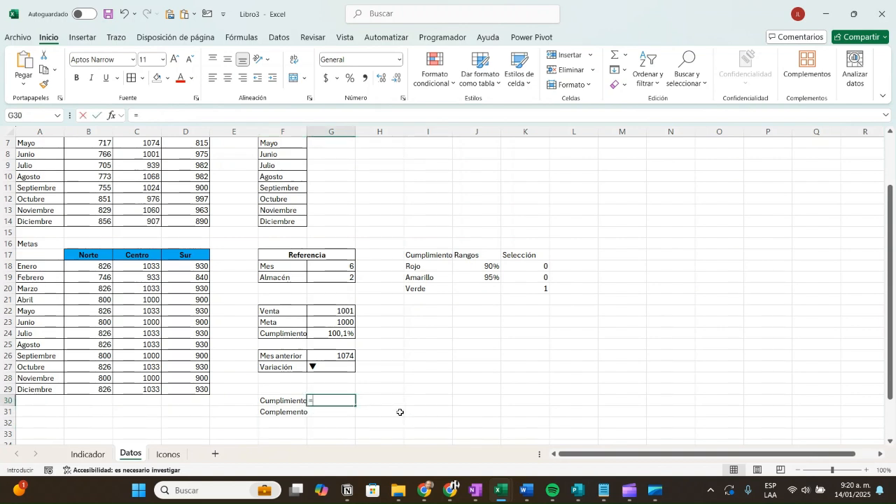
text(si()
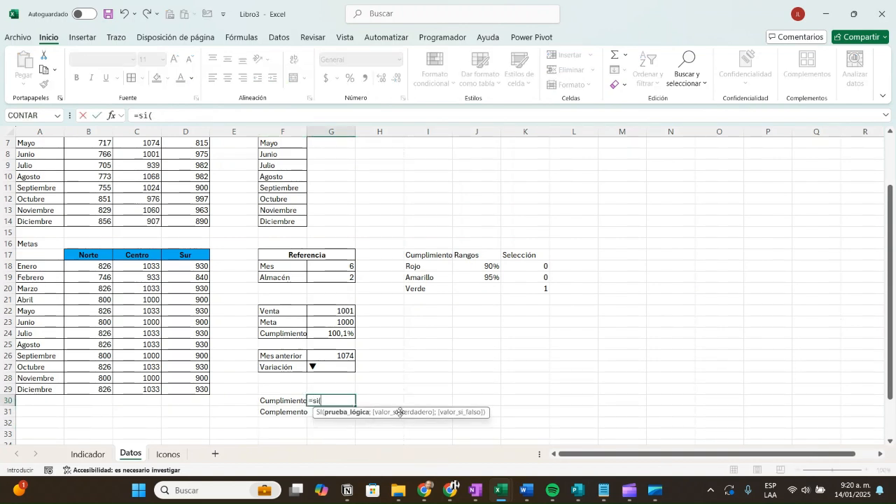
click(324, 335)
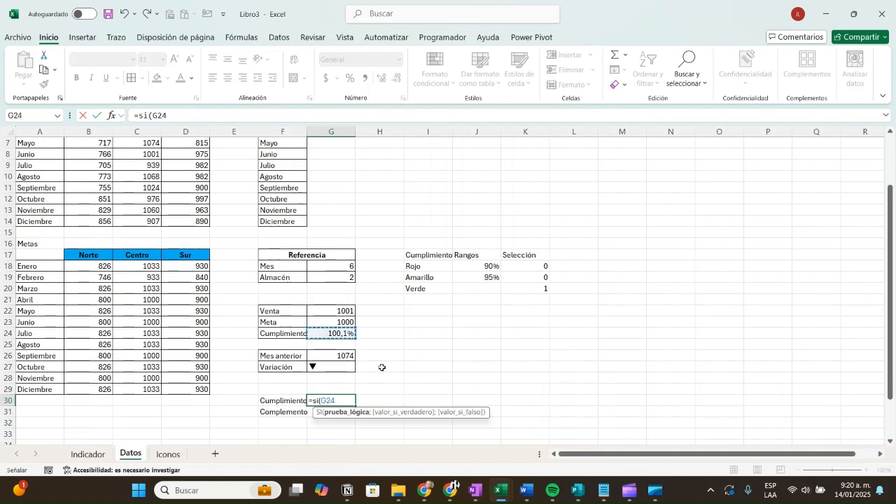
text(>100%;1)
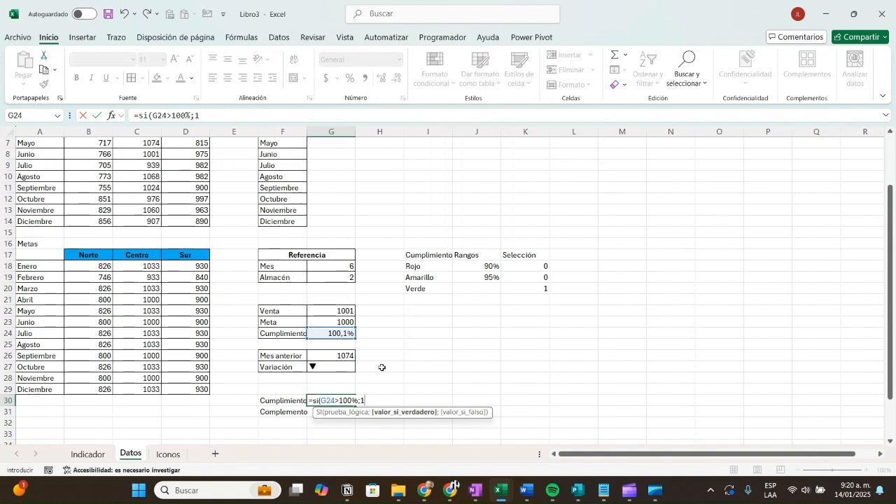
text(;)
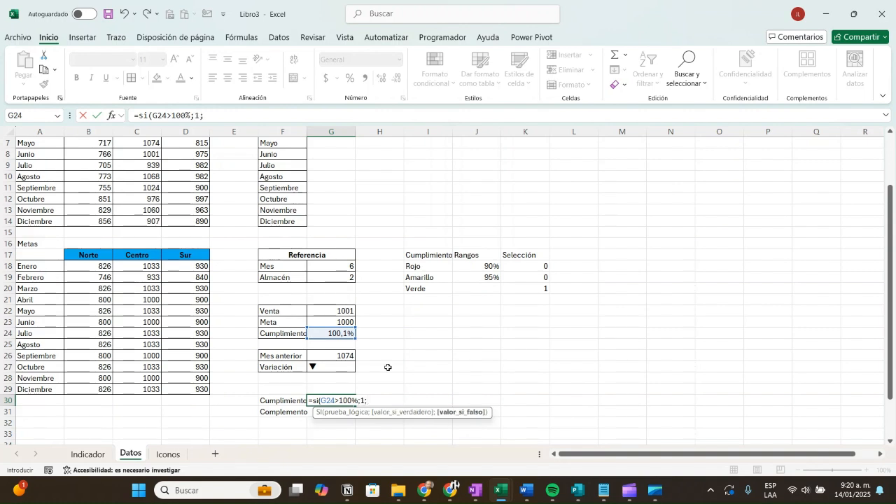
click(339, 333)
text())
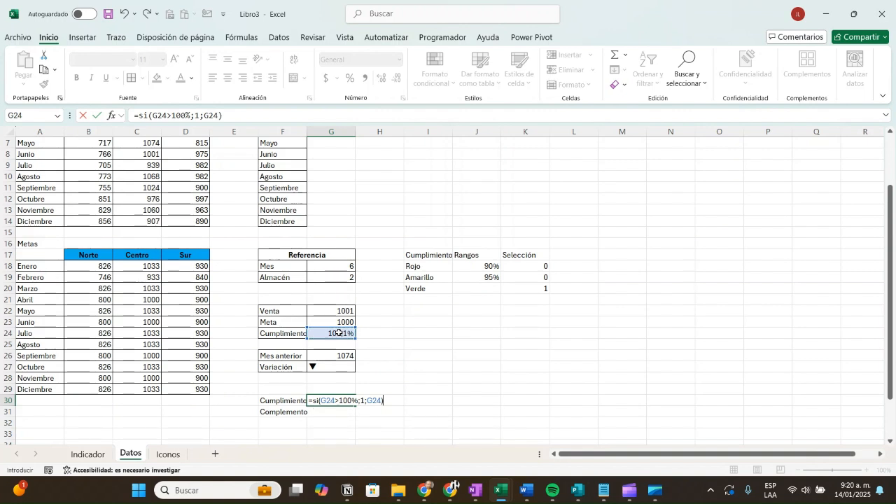
key(Return)
key(Up)
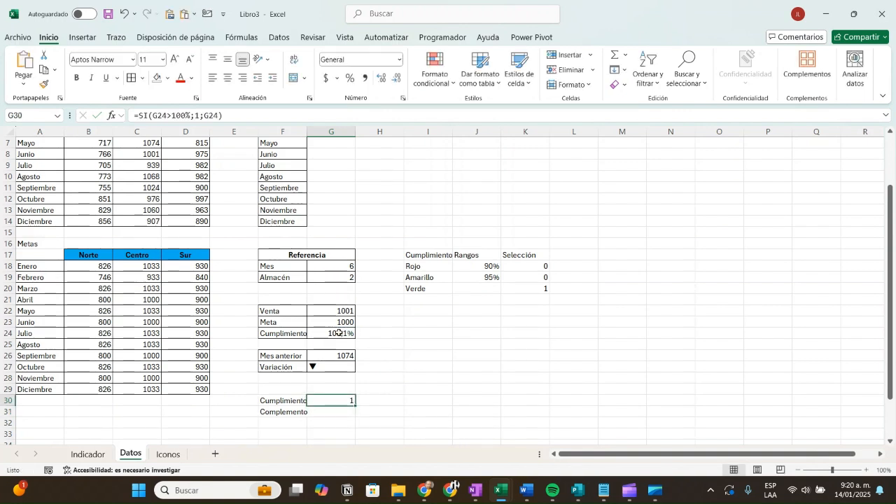
key(Down)
key(Up)
Format cells G30:G31 as percentages with one decimal place
drag(337, 402, 336, 411)
click(350, 78)
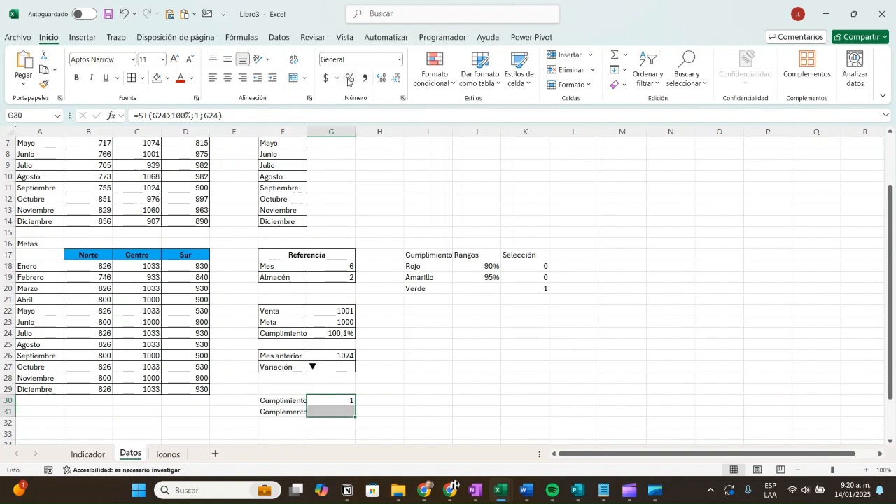
click(383, 78)
Enter the formula =1-G30 in G31 to calculate the Complemento value
click(335, 413)
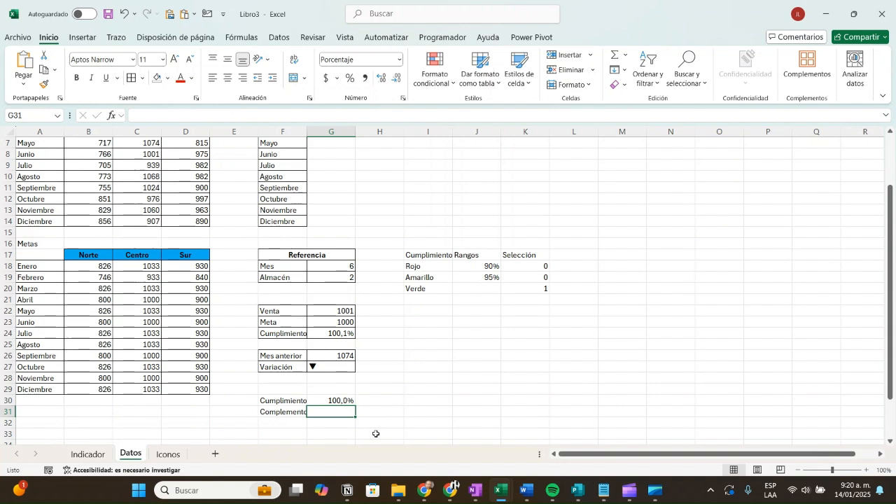
text(=1)
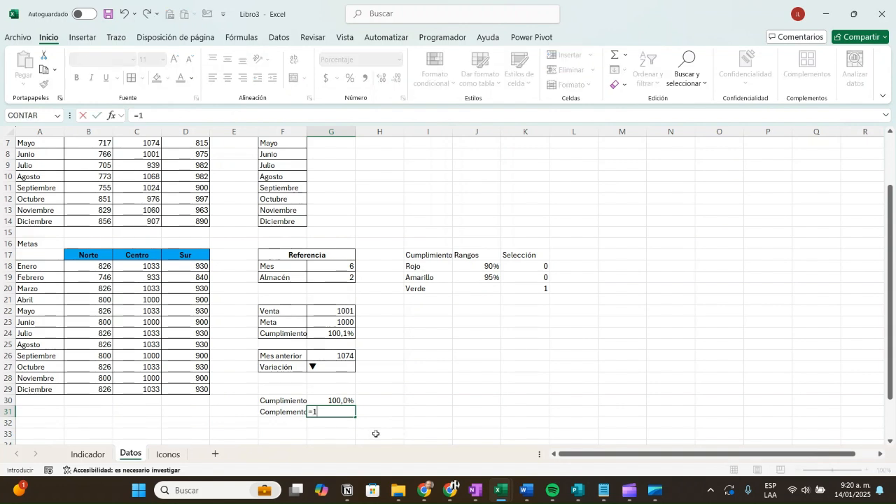
text(-)
key(Up)
key(Return)
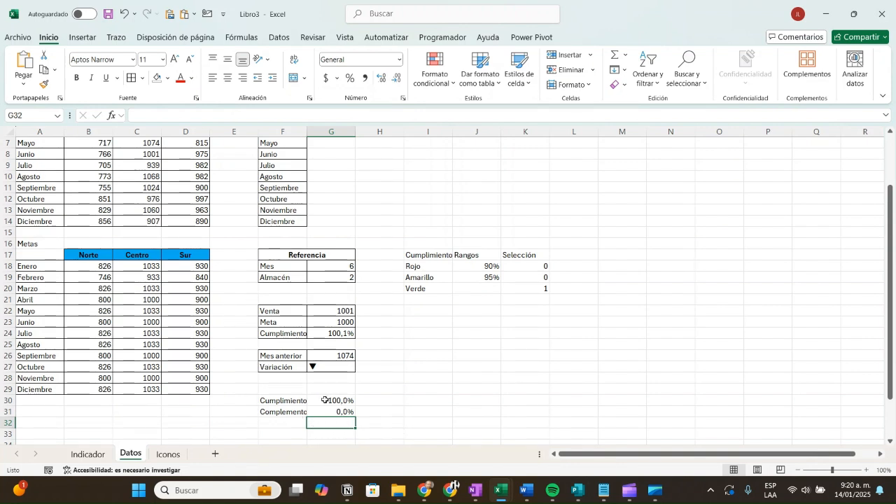
Insert a doughnut chart from G30:G31 and move it clear of the Referencia and Cumplimiento tables
drag(325, 400, 329, 411)
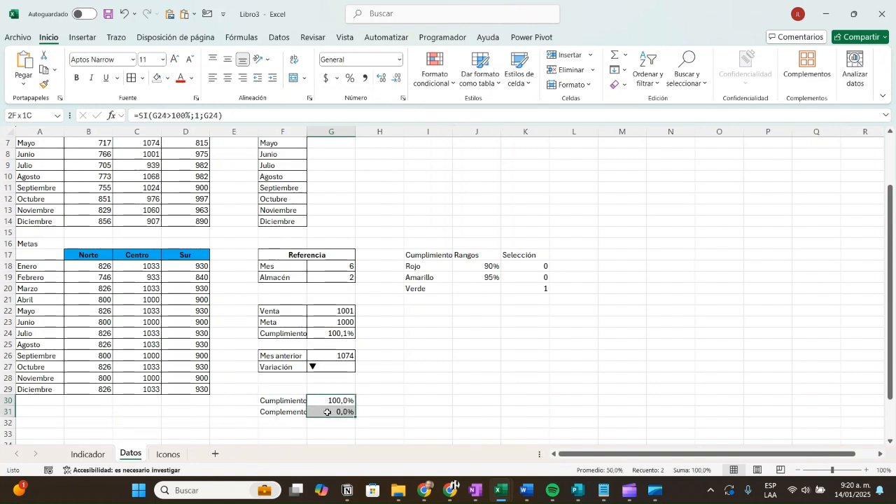
click(78, 38)
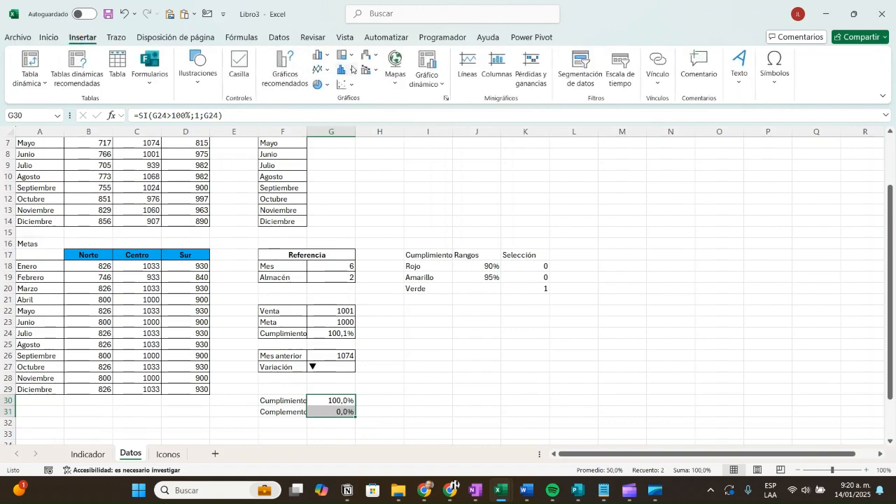
click(326, 86)
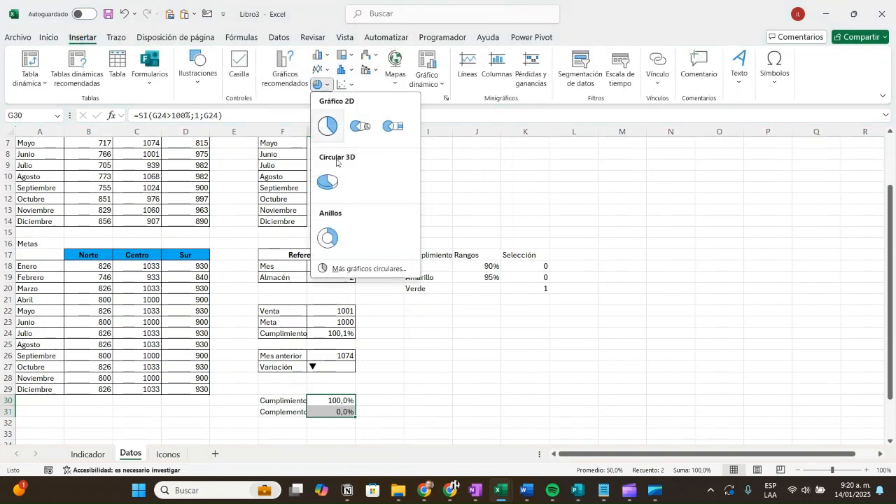
click(331, 239)
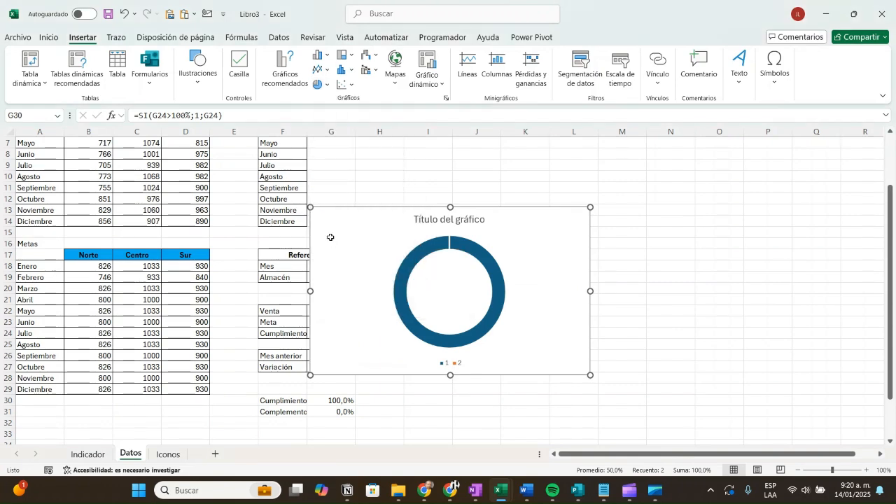
drag(600, 272, 730, 256)
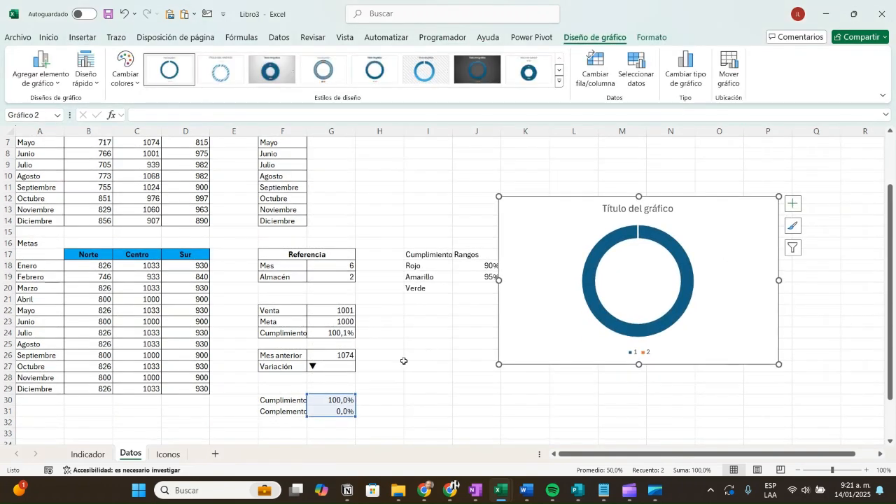
Choose Septiembre and Norte in the selectors on the Indicador sheet, and return to the Datos sheet
click(341, 333)
scroll(138, 225, up, 1)
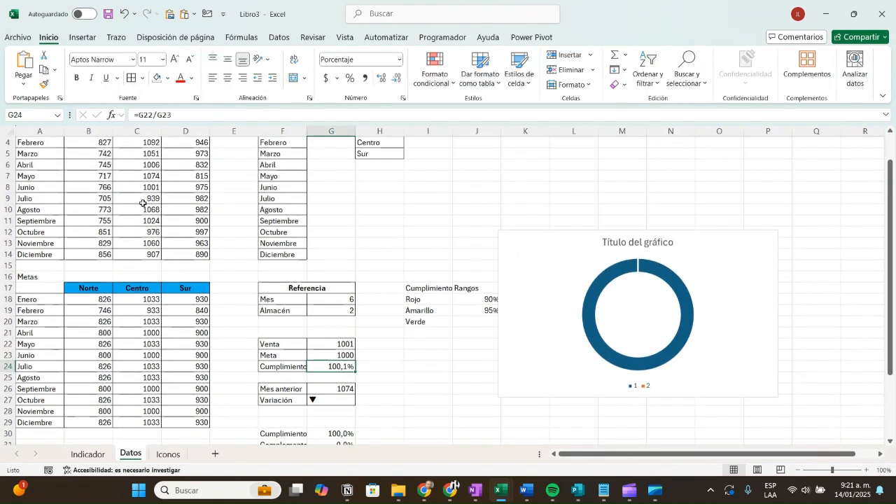
click(143, 203)
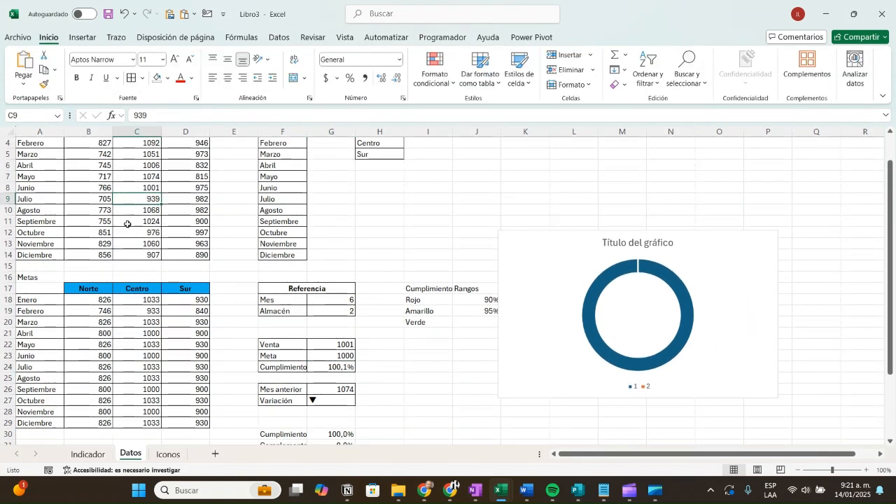
click(106, 221)
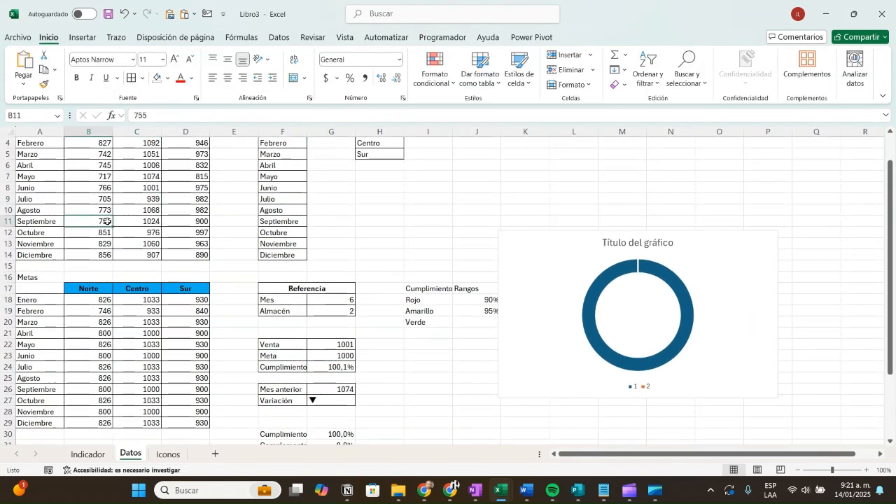
click(84, 455)
click(184, 185)
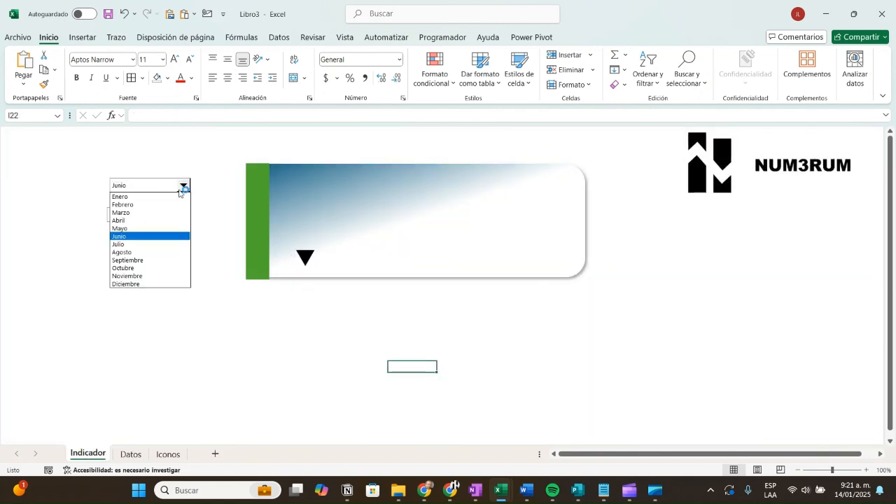
click(143, 257)
click(181, 216)
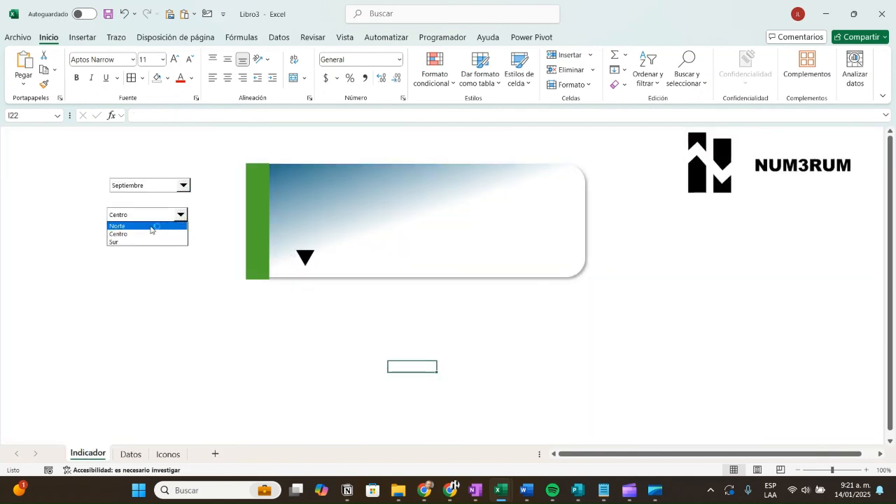
click(148, 227)
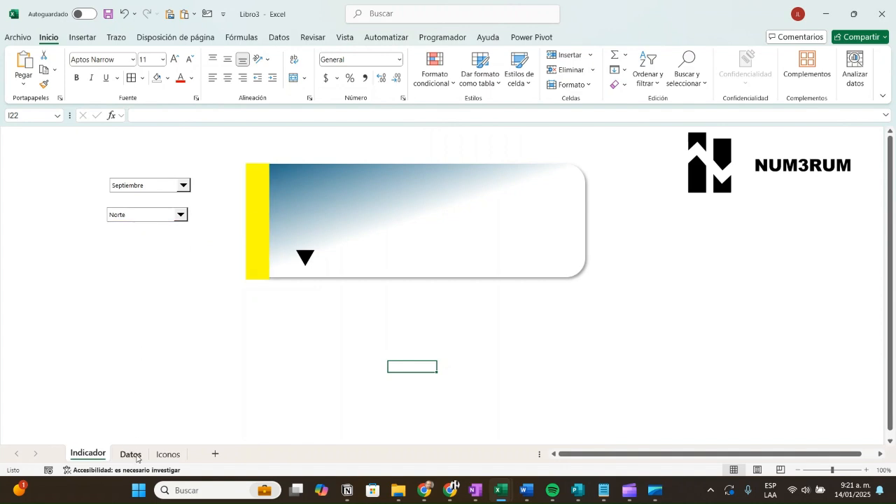
click(131, 454)
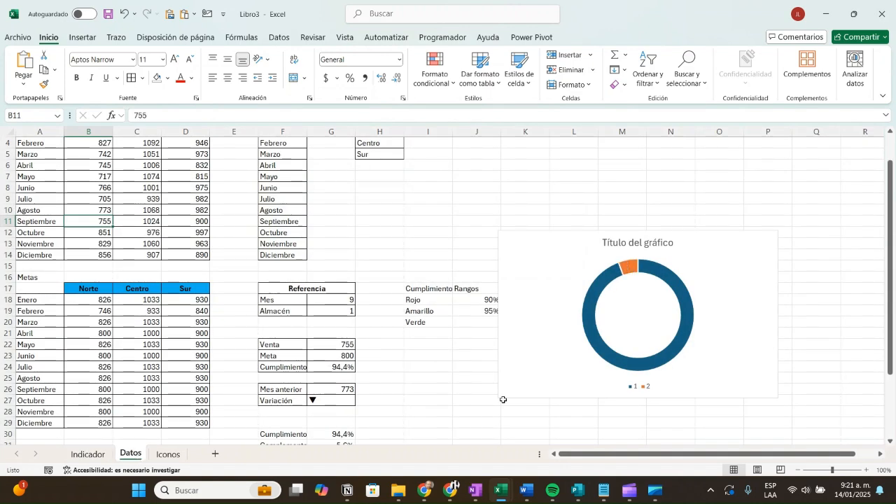
Move the doughnut chart up and narrow its frame from both sides around the ring
drag(692, 255, 706, 220)
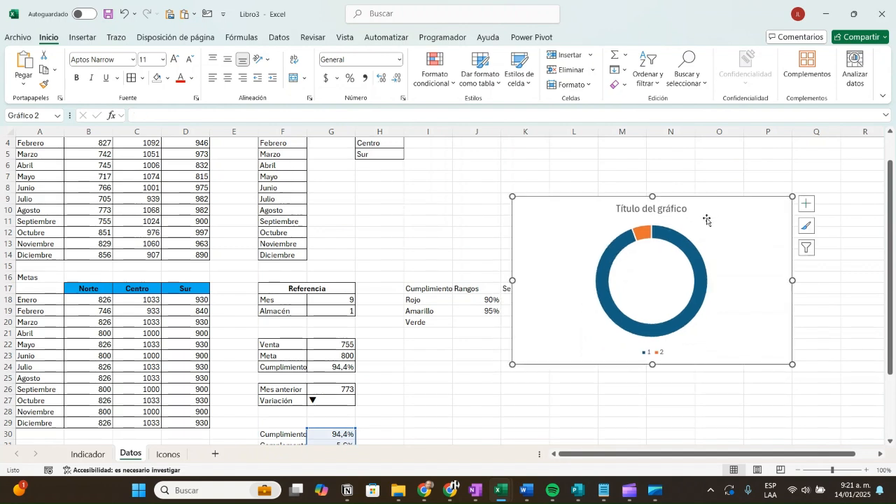
drag(785, 279, 720, 276)
drag(581, 225, 611, 224)
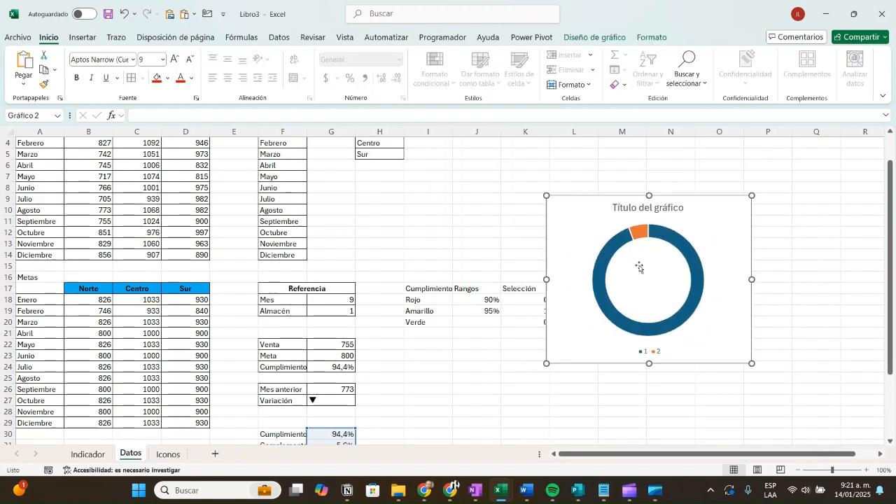
Set the doughnut series' hole size to 65% to thicken the ring
click(671, 250)
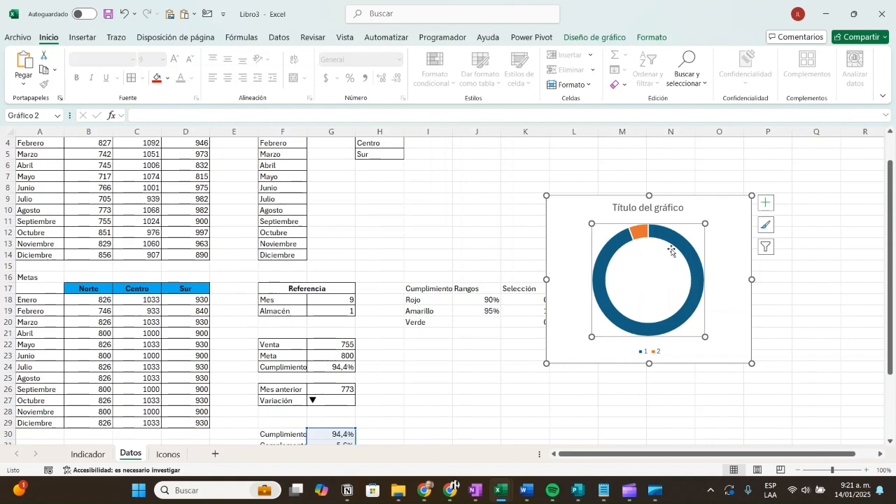
right_click(671, 239)
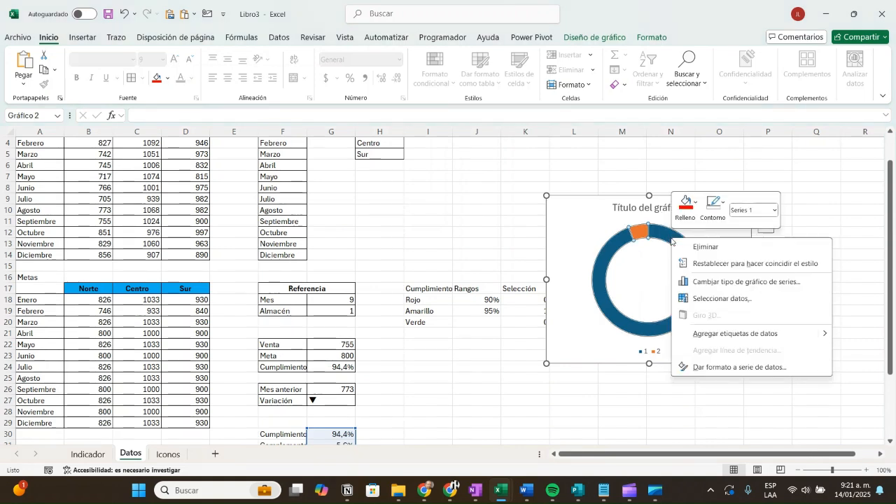
click(733, 368)
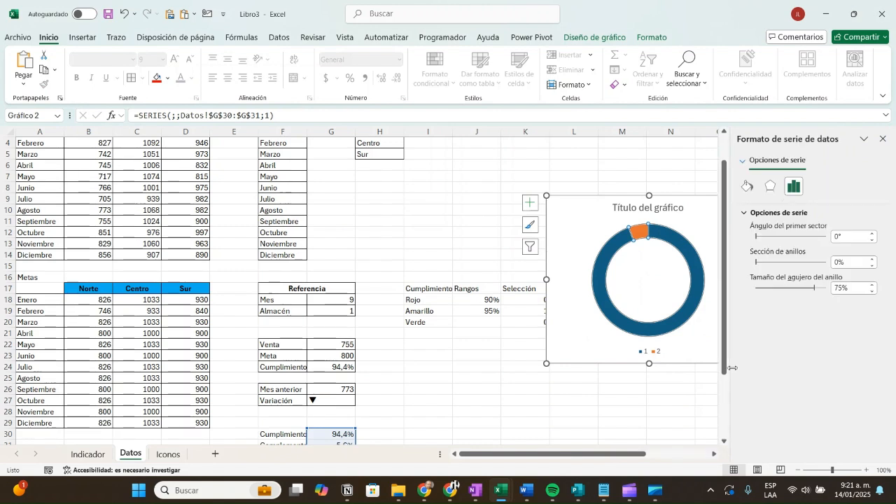
click(838, 288)
text(6)
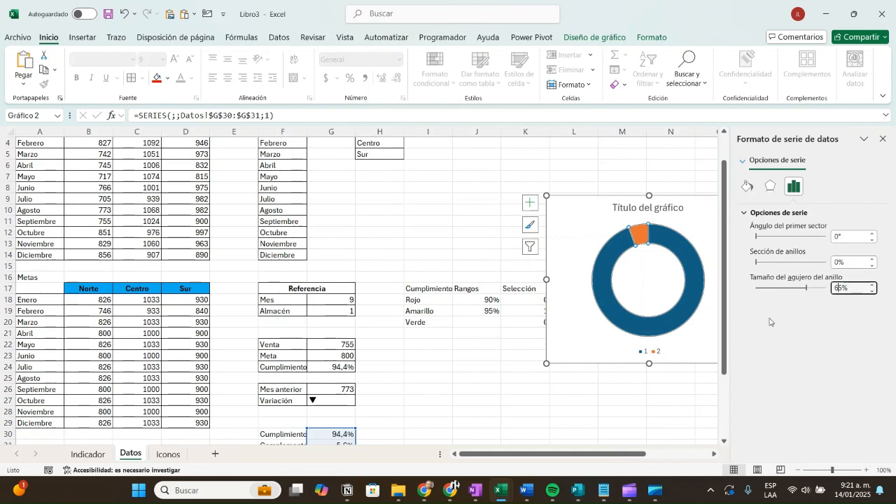
click(604, 387)
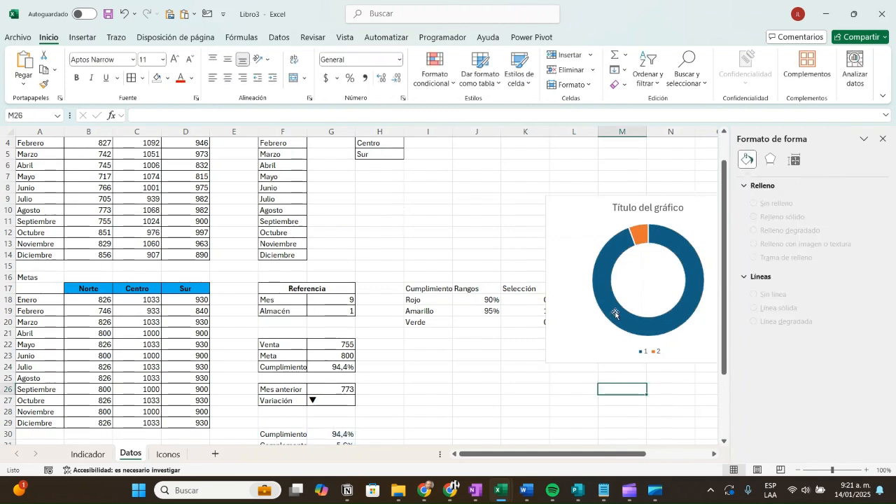
Fill only the orange Complemento slice of the doughnut with the light grey theme colour
click(641, 239)
click(643, 237)
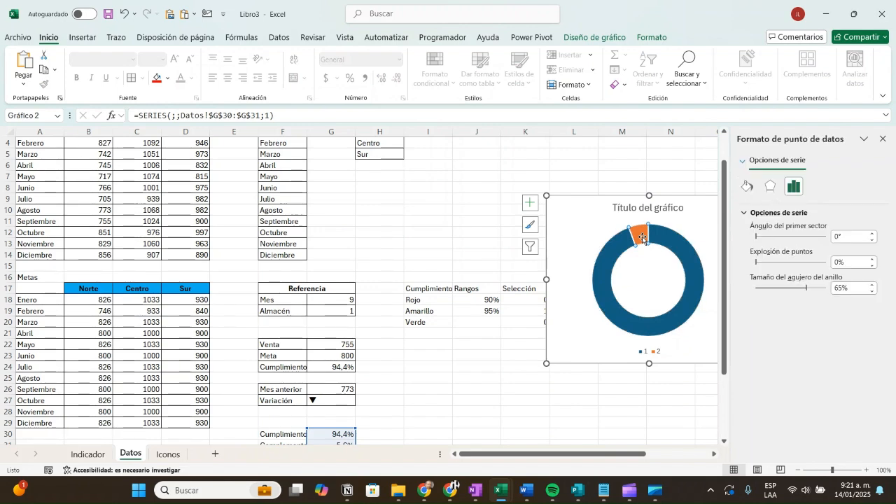
click(648, 41)
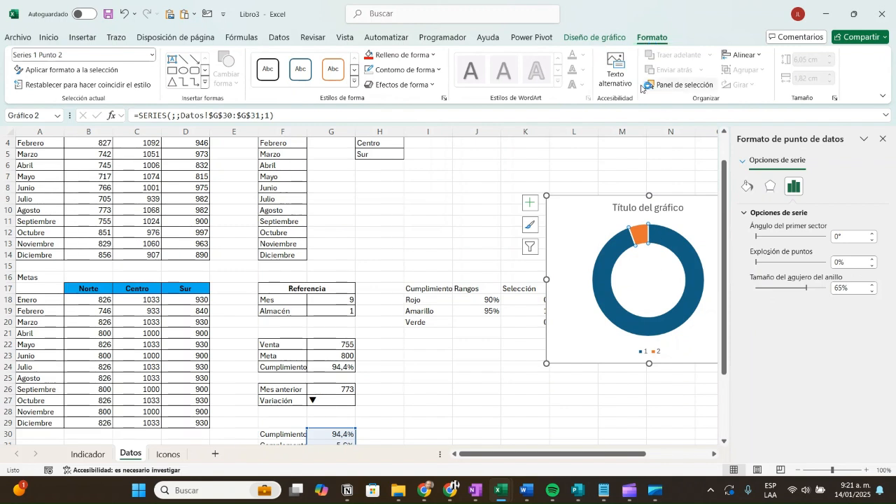
click(423, 55)
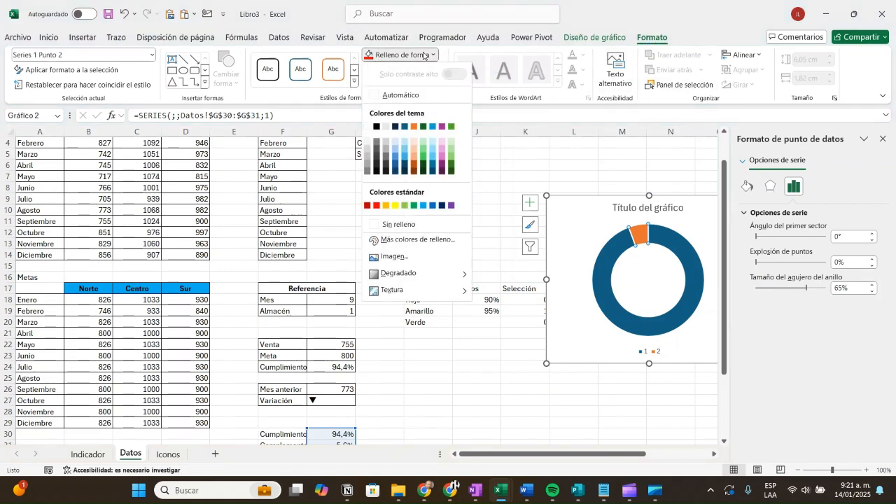
click(385, 127)
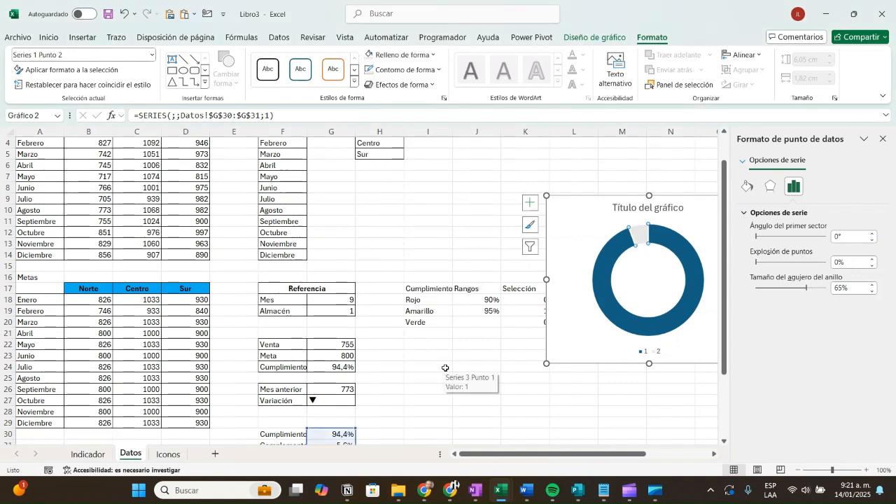
Set the angle of the doughnut's first slice to 90° and close the formatting options
click(840, 236)
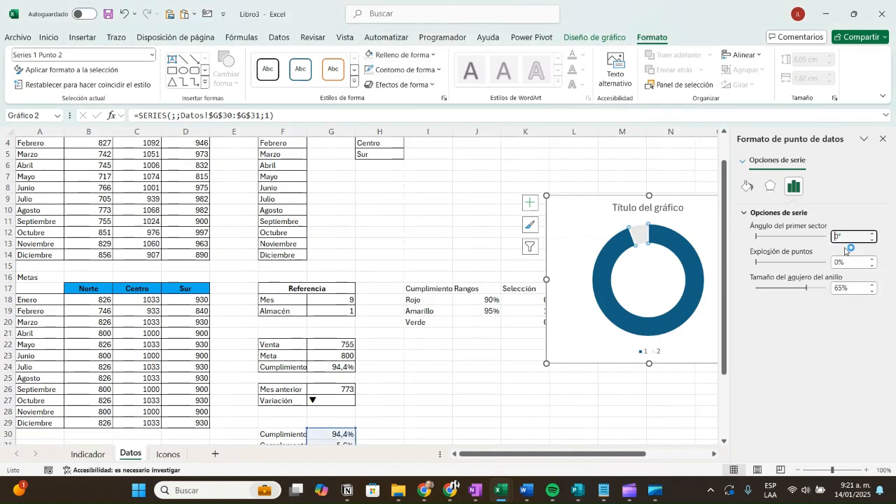
text(9)
key(Return)
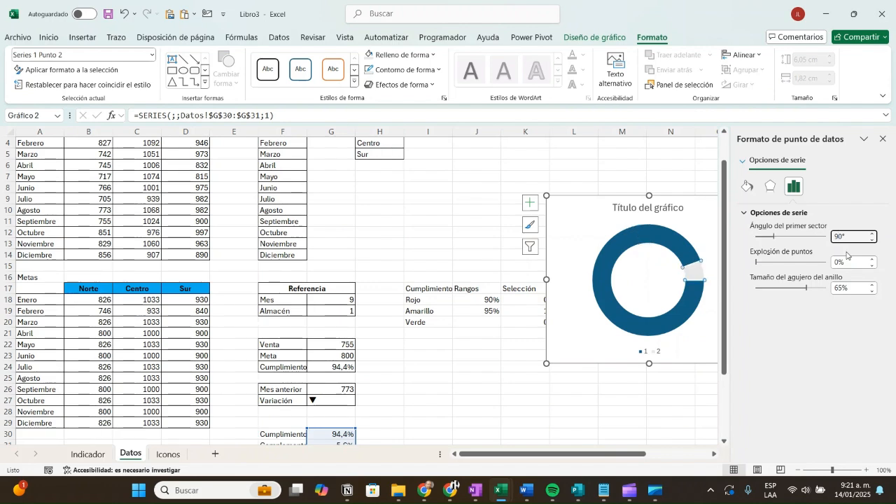
click(664, 396)
click(884, 139)
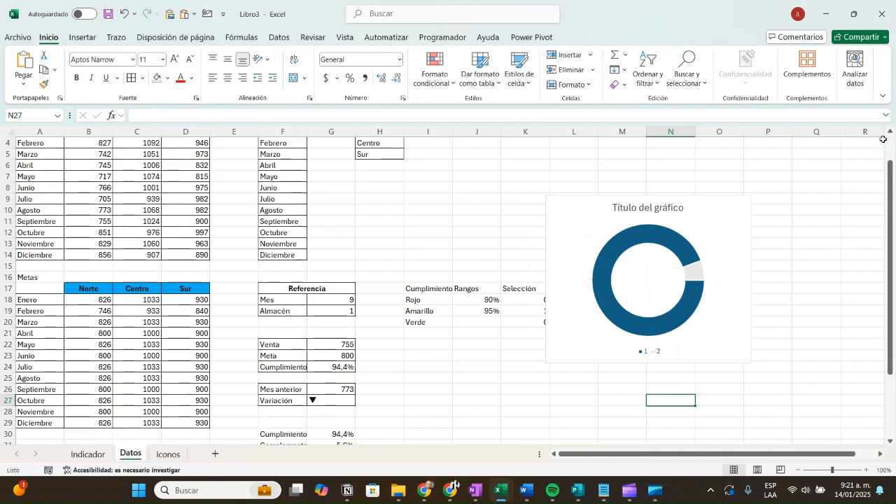
Delete the title and the legend from the doughnut chart
click(665, 214)
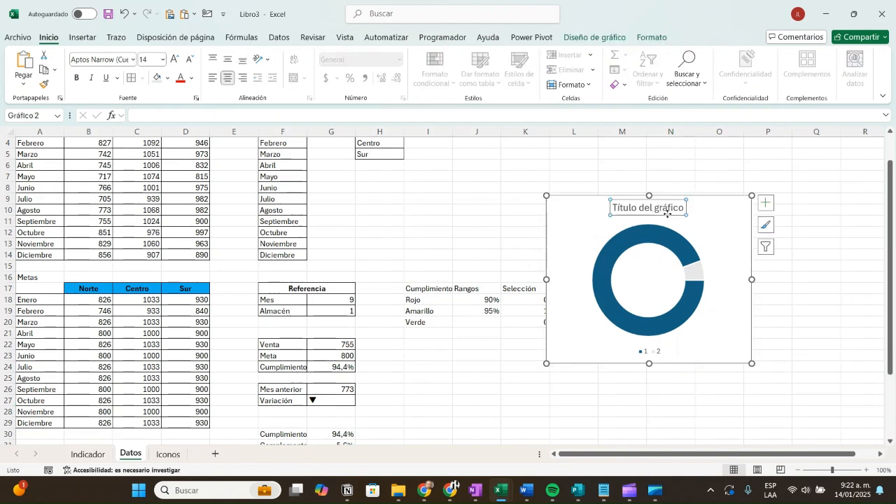
key(Delete)
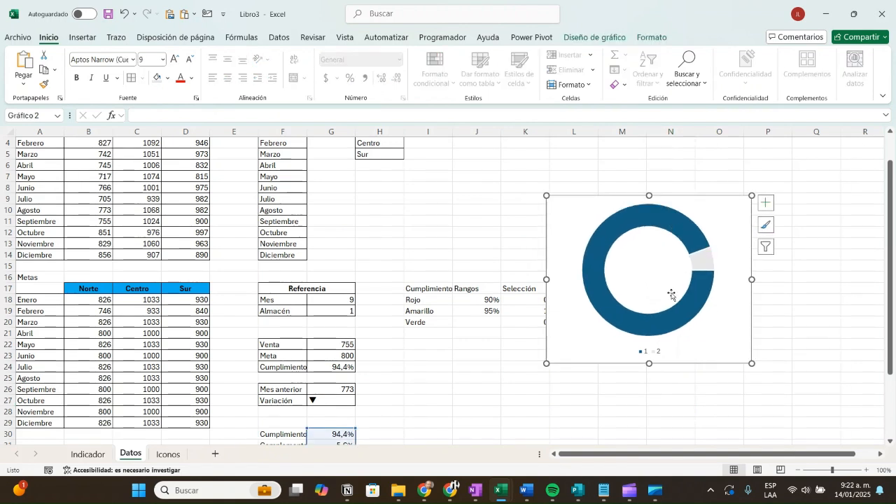
click(651, 352)
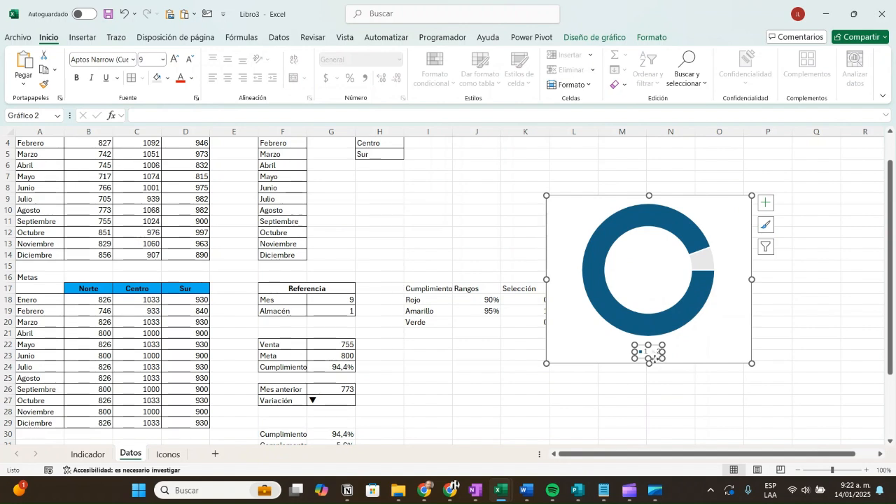
key(Delete)
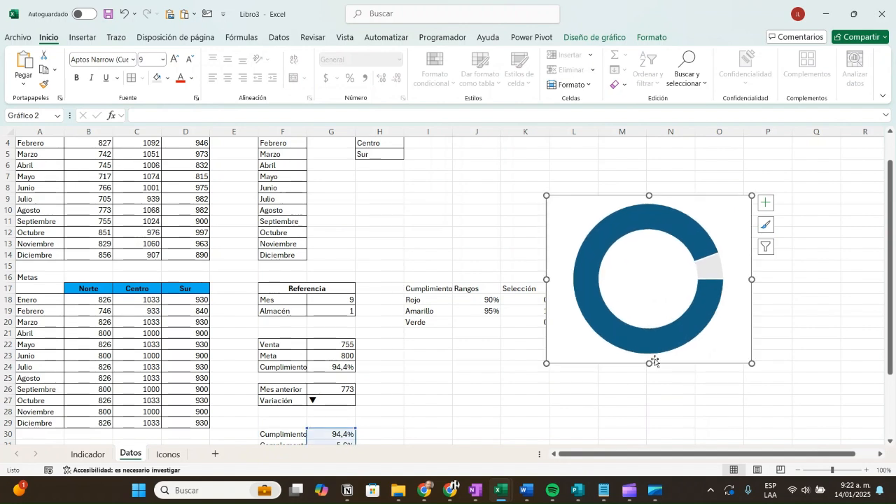
Remove the fill and the border from the doughnut's chart area and close the formatting options
right_click(740, 325)
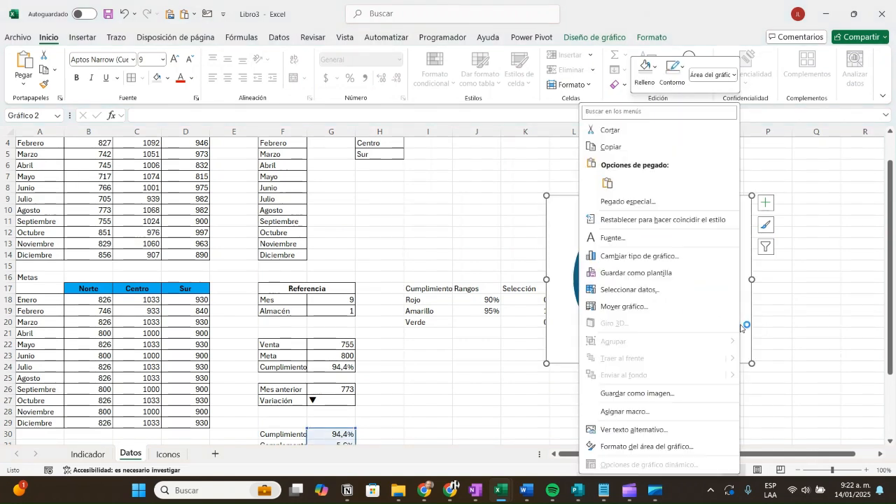
click(637, 446)
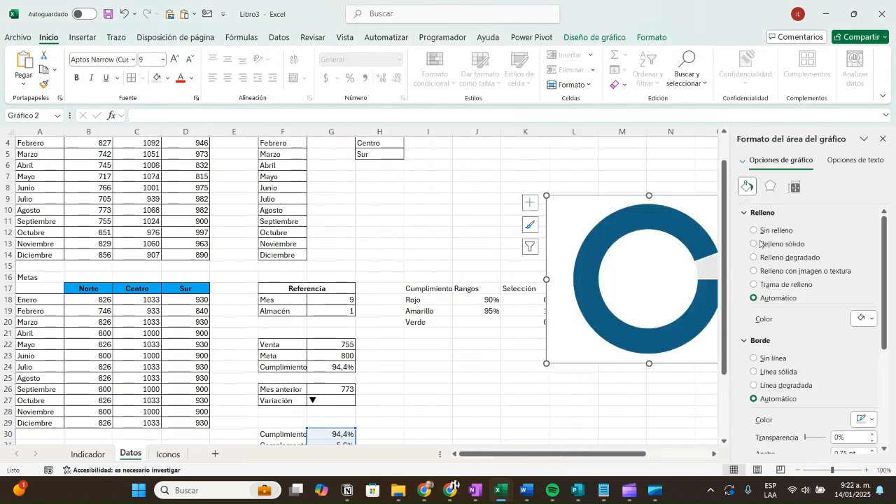
click(755, 231)
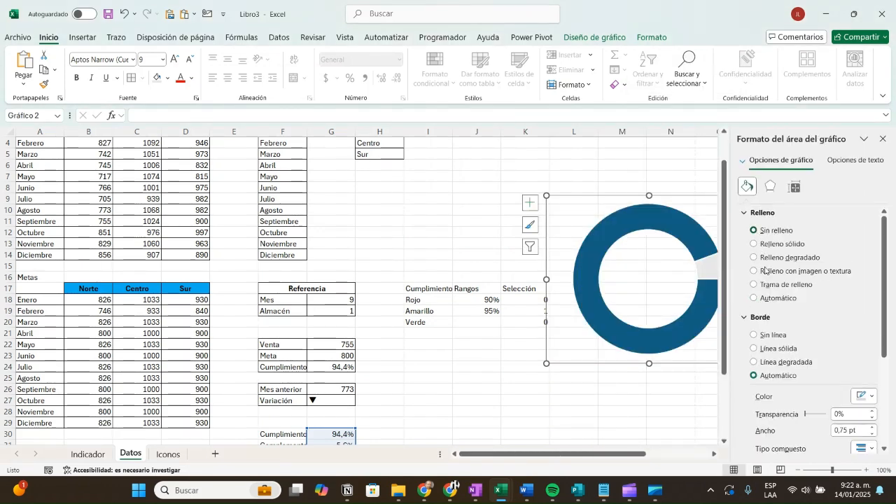
click(755, 335)
click(702, 397)
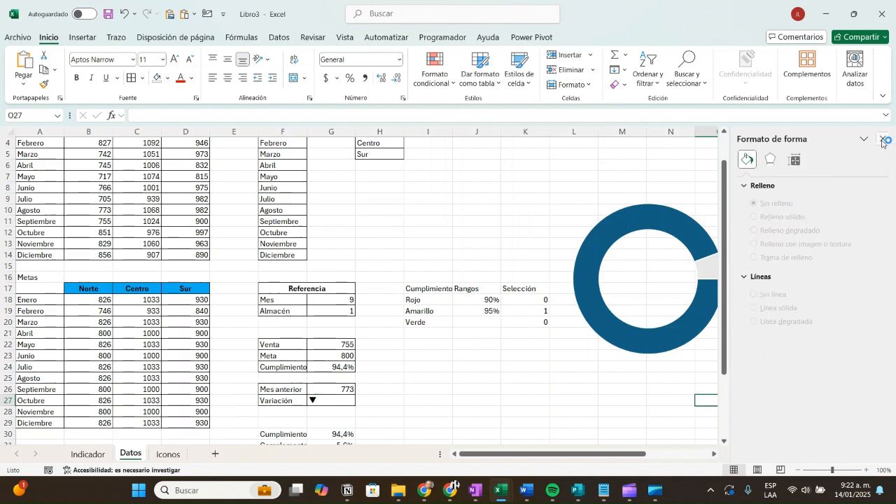
click(883, 142)
Cut the doughnut chart from the Datos sheet and paste it onto the Indicador sheet
click(707, 207)
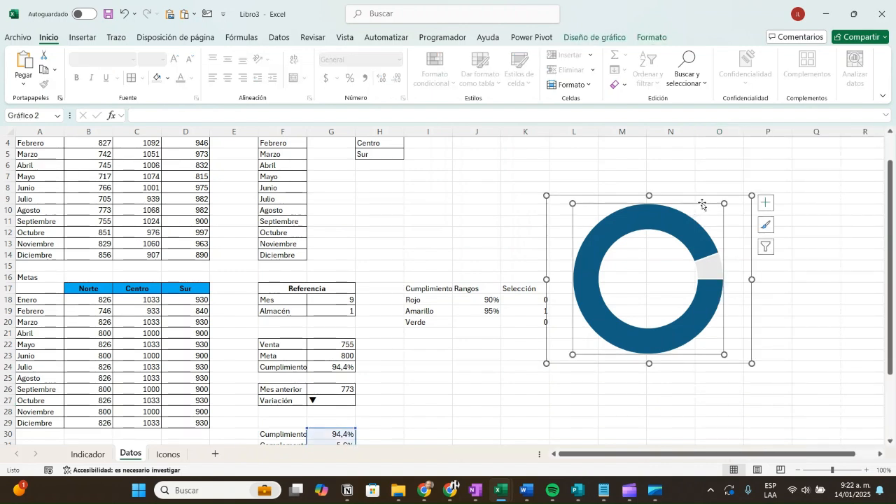
click(702, 199)
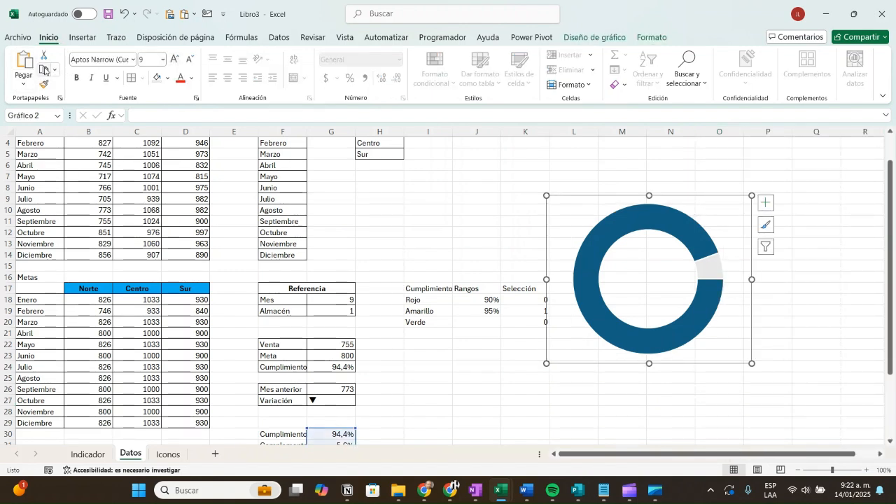
key(Escape)
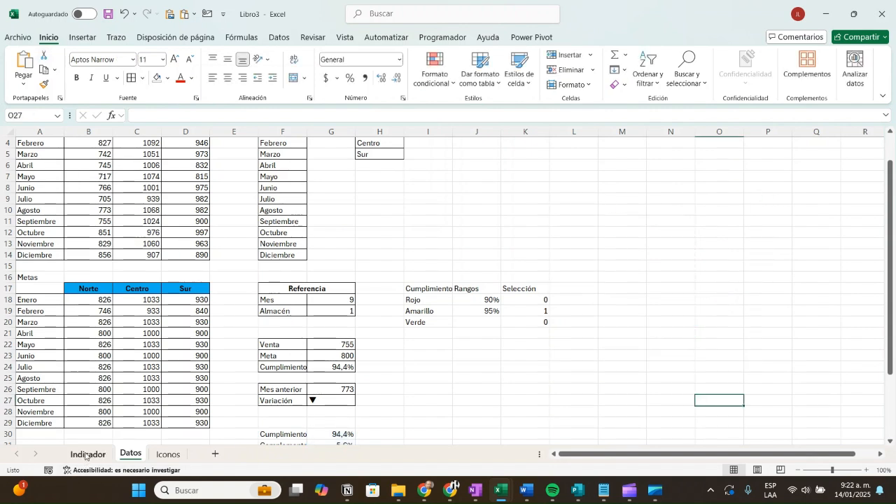
click(87, 453)
mouse_move(604, 391)
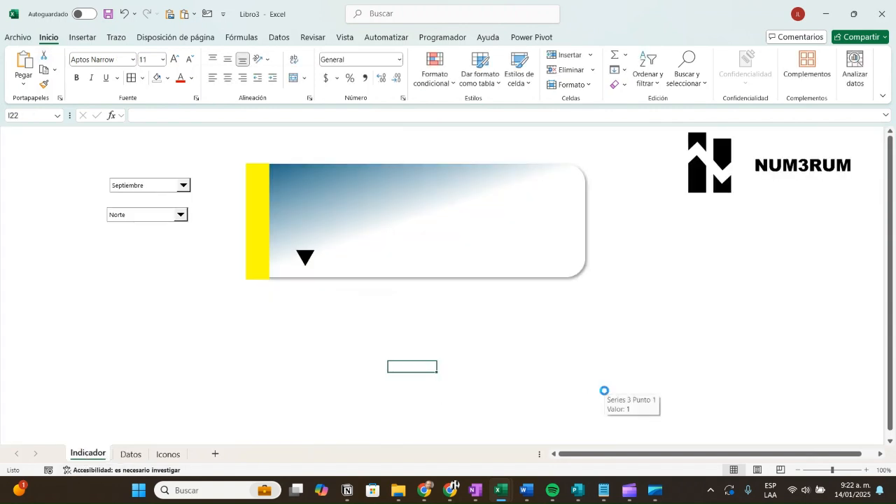
key(ctrl+v)
Shrink the pasted doughnut chart and place it on the card beside the yellow strip
drag(594, 361, 501, 415)
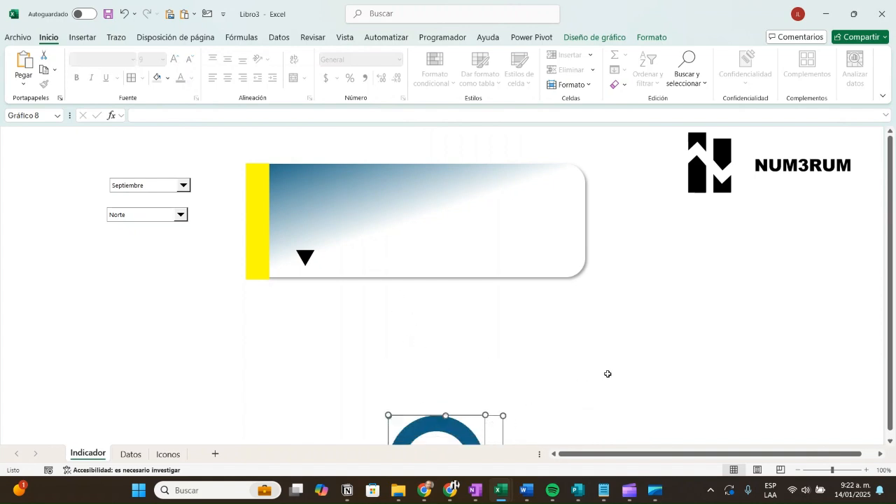
scroll(637, 353, down, 2)
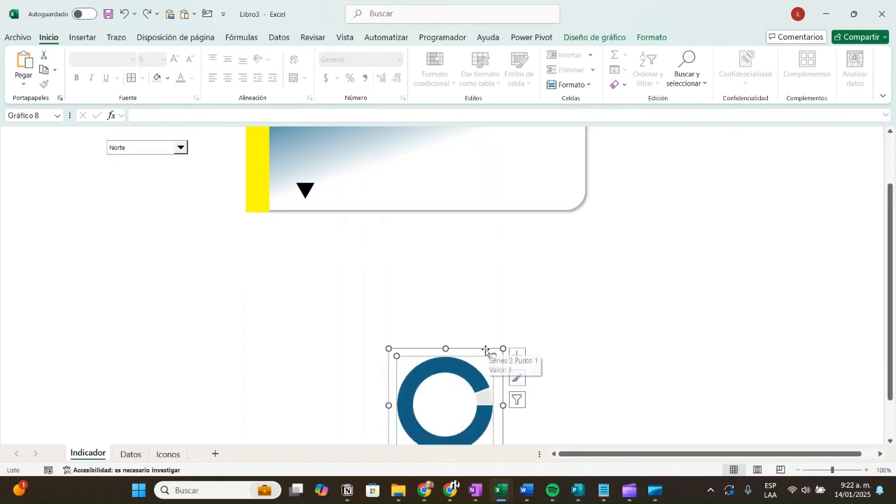
drag(486, 350, 394, 136)
scroll(455, 383, up, 2)
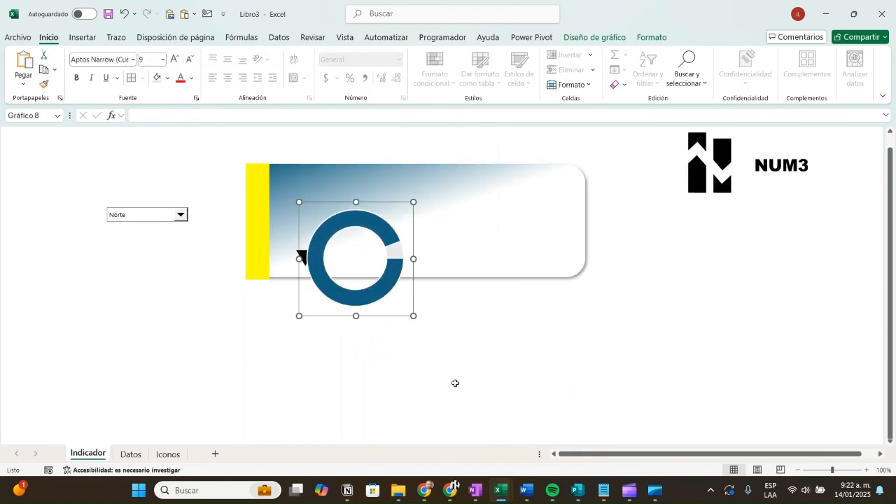
drag(410, 204, 376, 166)
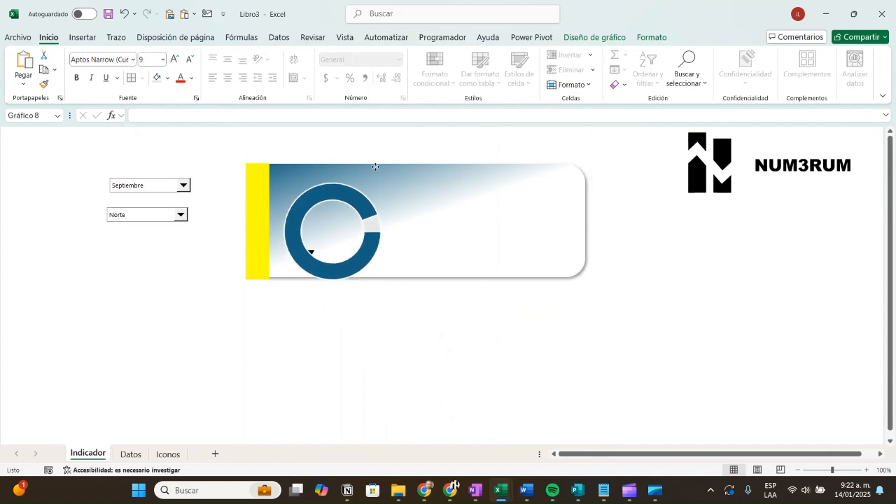
click(375, 166)
drag(391, 281, 362, 245)
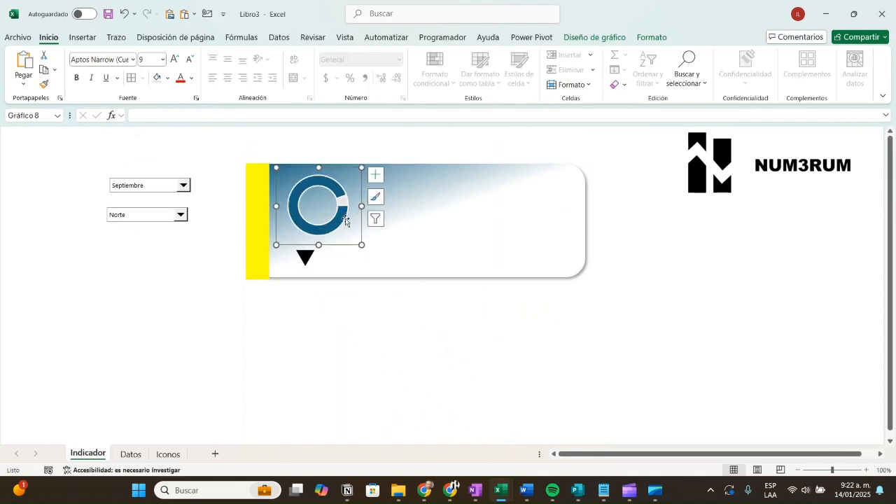
Shift the black triangle clear of the doughnut and enlarge the chart to nearly the card's height
click(305, 257)
drag(306, 258, 382, 259)
click(346, 209)
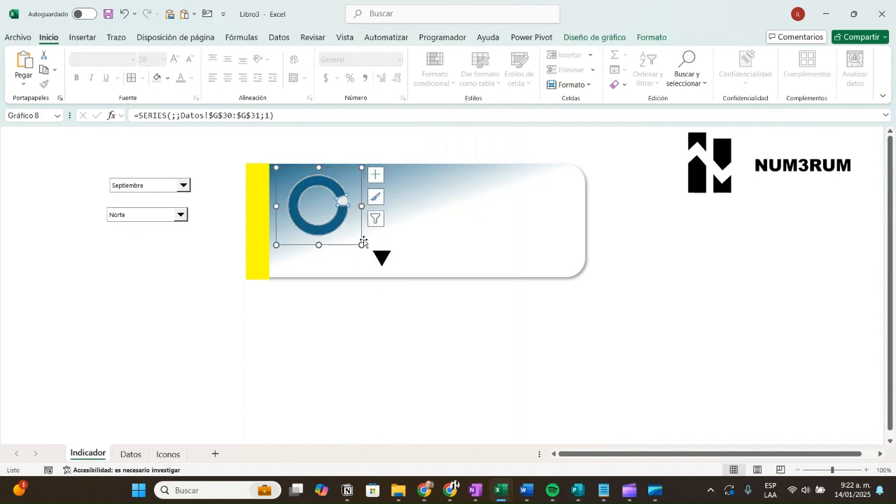
click(360, 204)
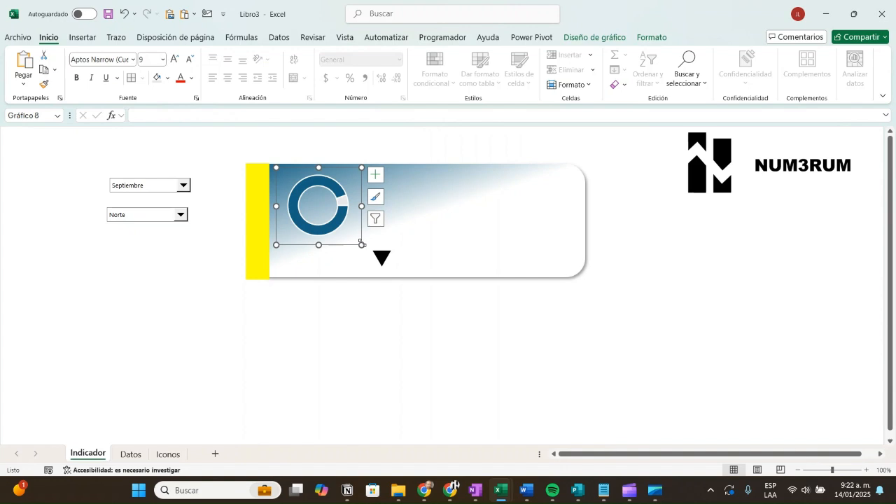
drag(361, 244, 385, 271)
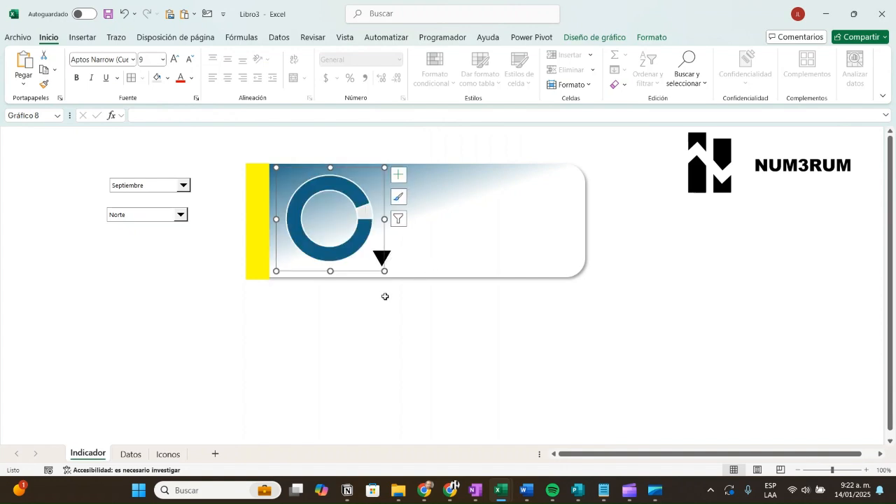
click(385, 296)
Move the doughnut closer to the yellow strip and set the triangle just beside the ring's lower right edge
click(382, 257)
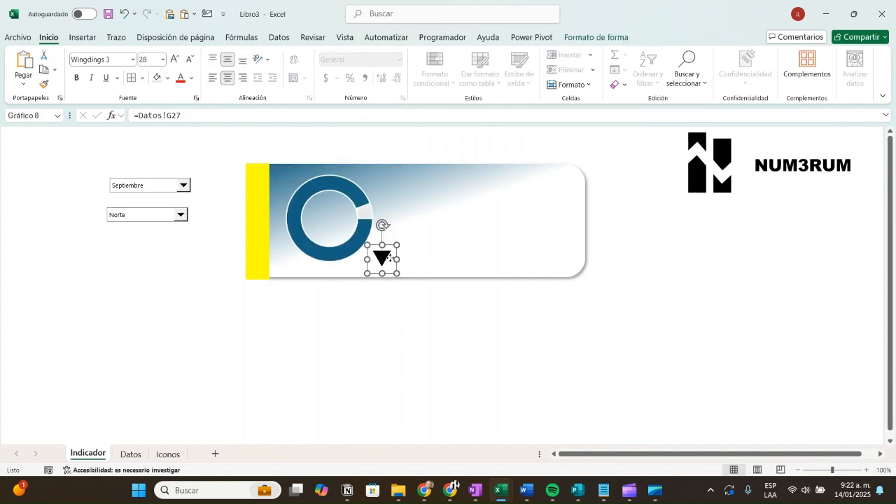
click(371, 238)
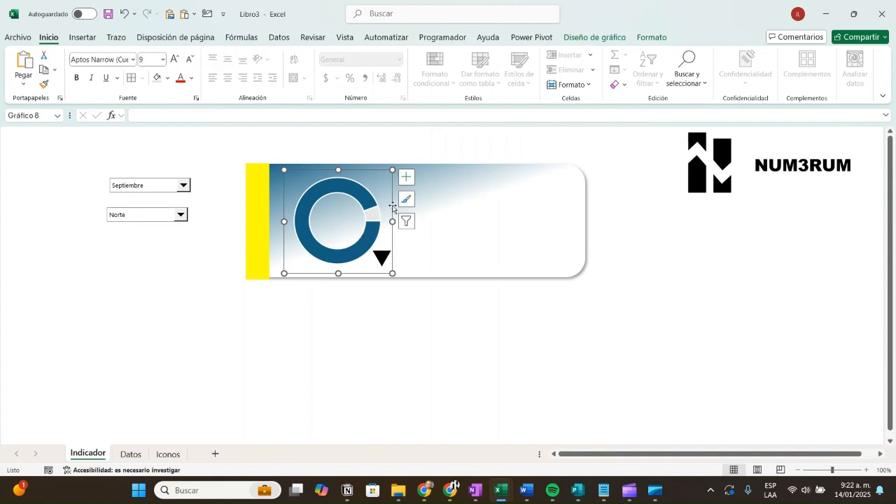
drag(392, 208, 375, 203)
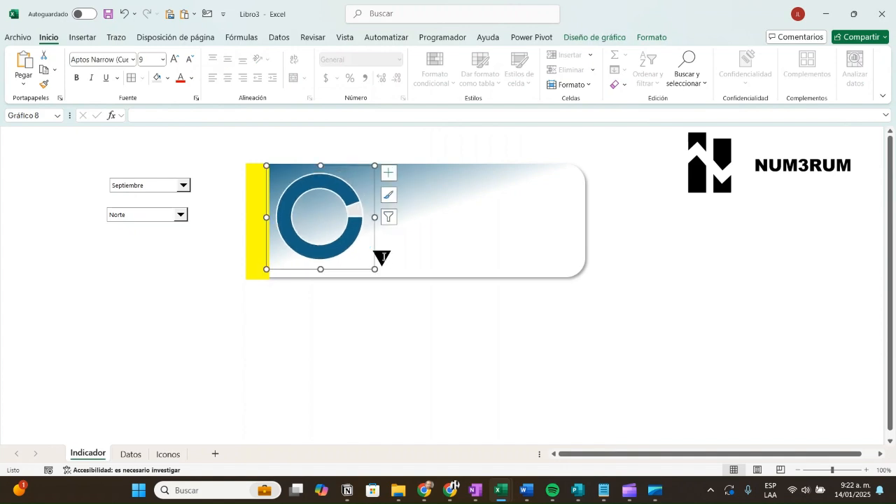
click(383, 257)
drag(389, 246, 378, 248)
click(389, 317)
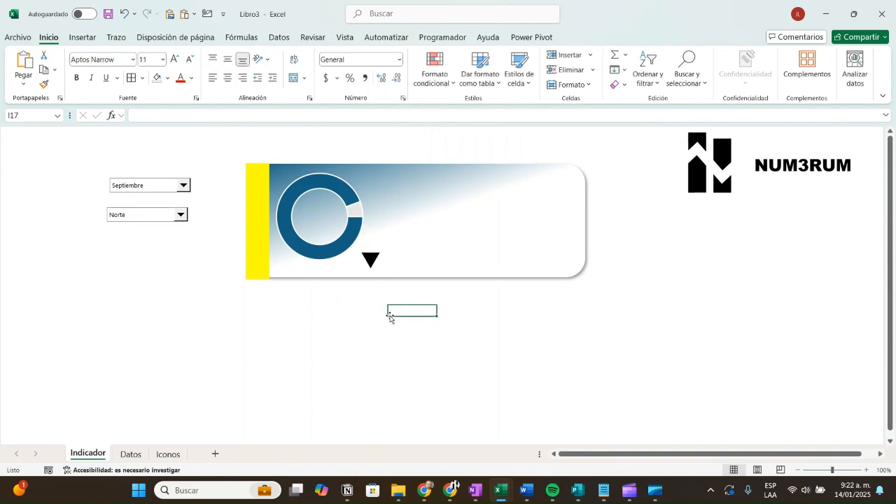
Insert a text box outside the card and link it to the Cumplimiento value with =Datos!G24
click(83, 37)
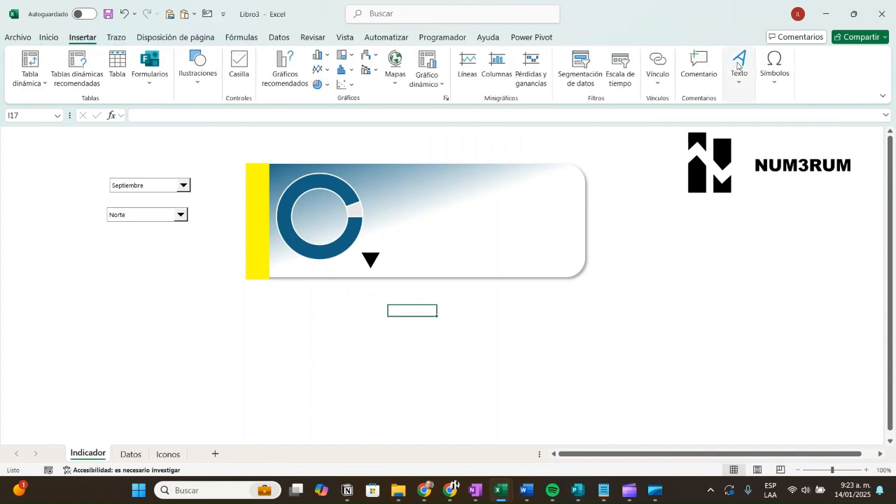
click(739, 69)
click(741, 116)
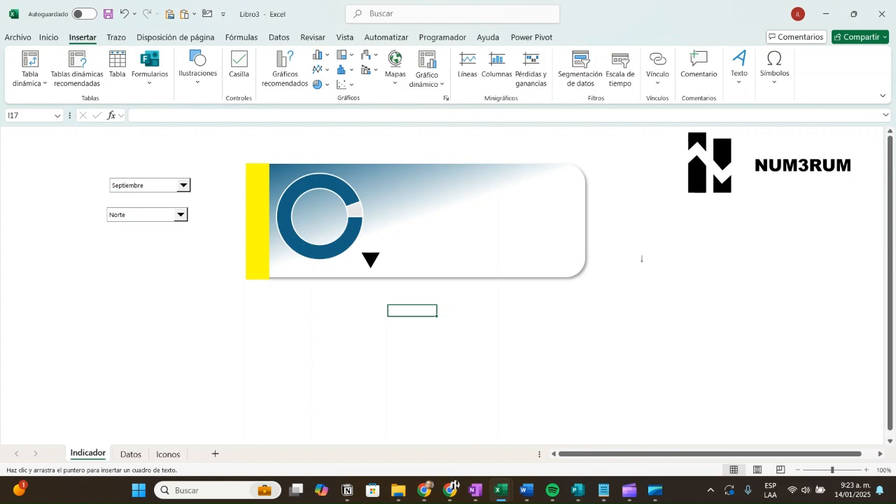
click(640, 261)
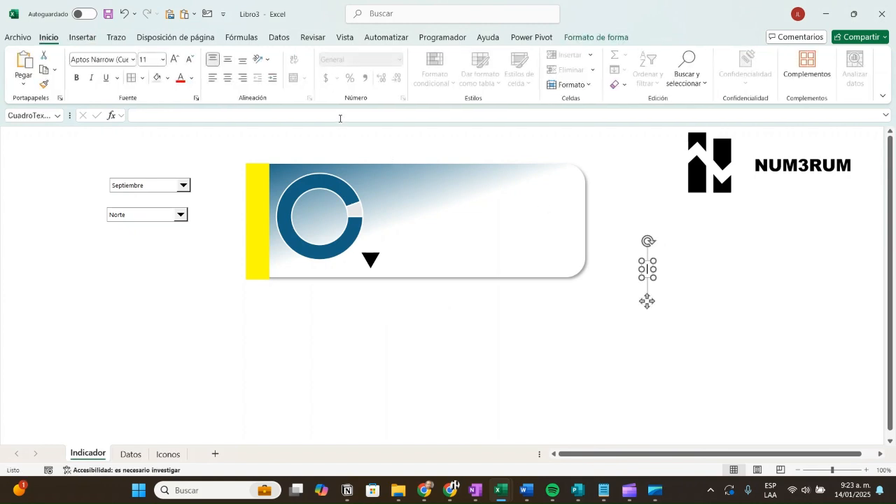
click(339, 117)
text(=)
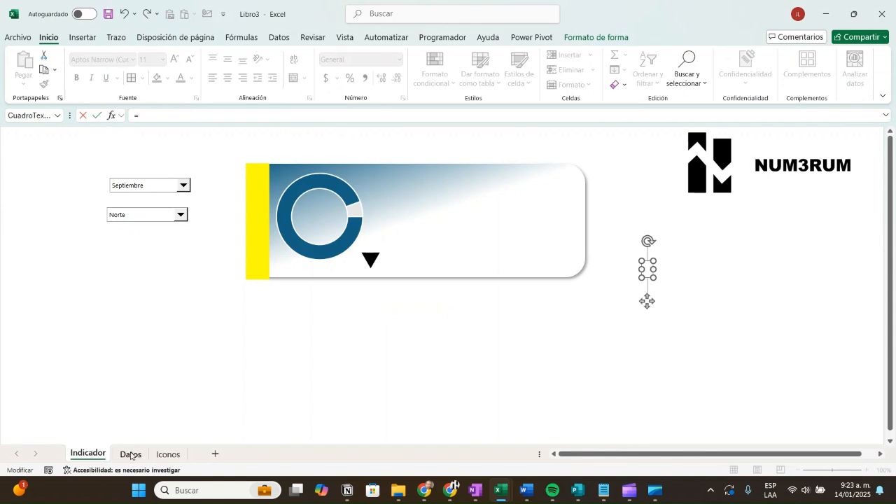
click(130, 454)
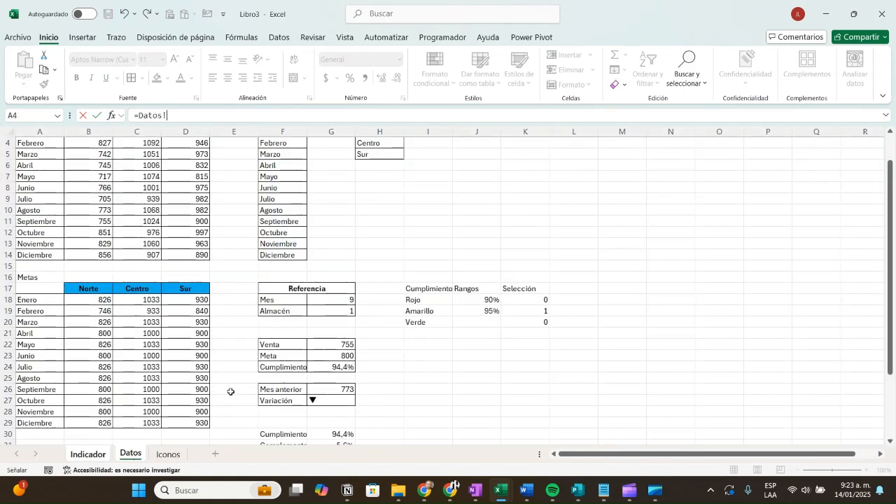
click(330, 363)
key(Return)
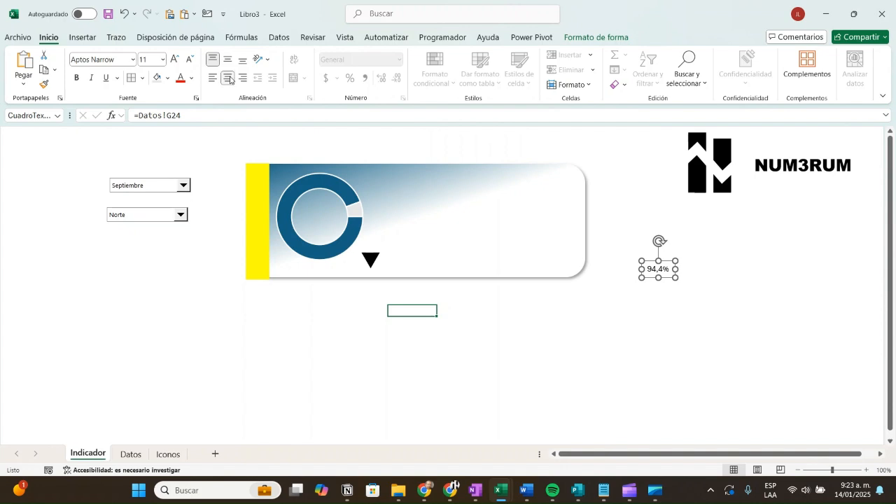
Format the percentage text box as bold, centred, 18 pt and place it in the middle of the doughnut
click(77, 78)
click(173, 60)
click(174, 59)
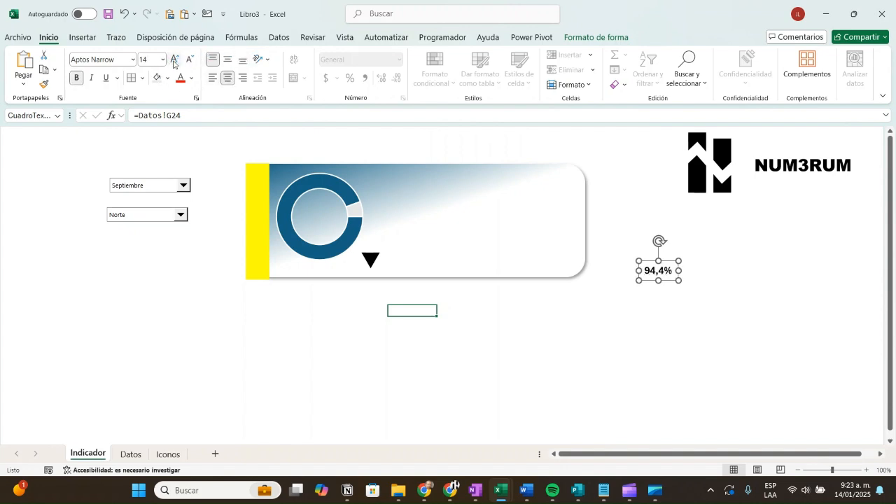
click(174, 59)
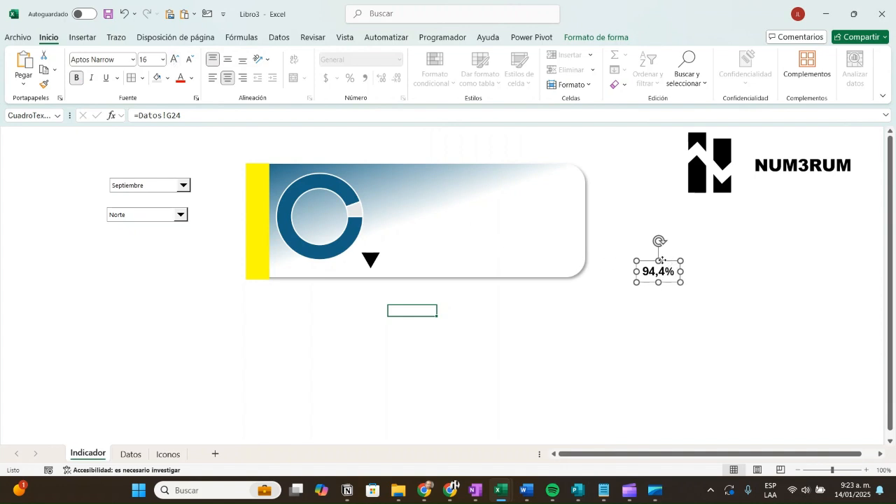
drag(662, 261, 331, 204)
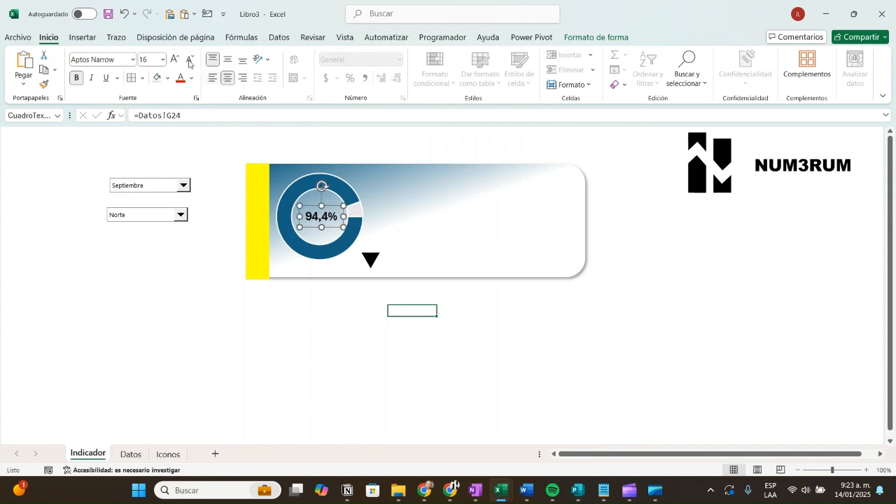
click(175, 60)
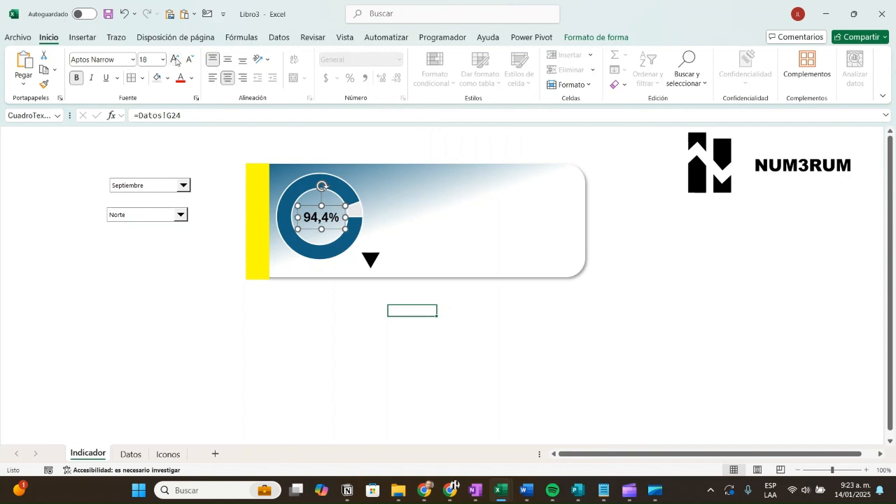
click(315, 206)
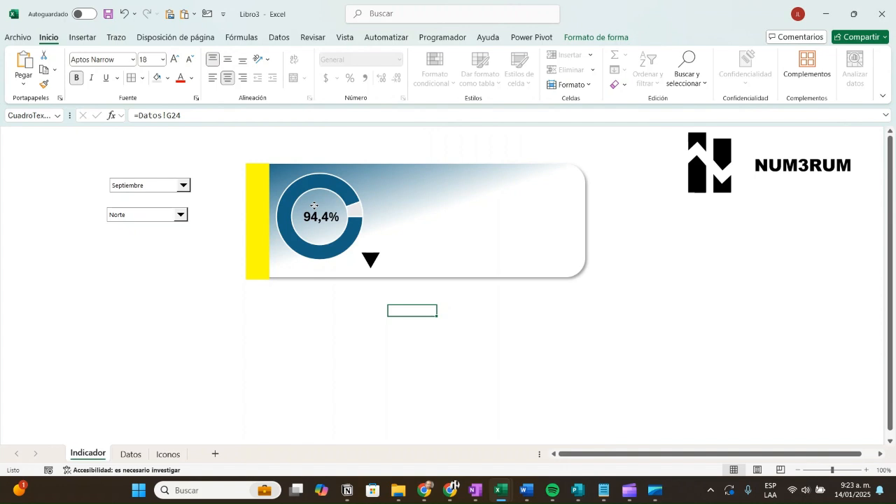
click(314, 207)
click(343, 364)
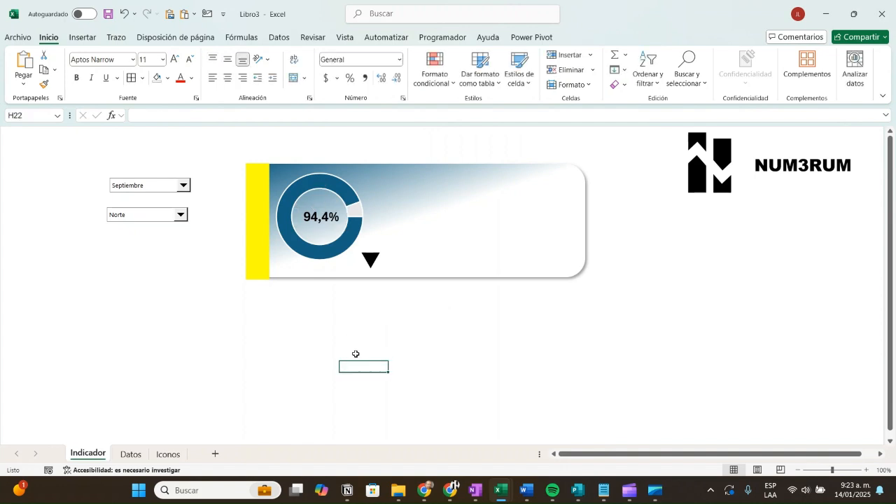
Insert a text box outside the card, beyond its lower right corner, containing the label Cumplimiento
click(84, 39)
click(746, 81)
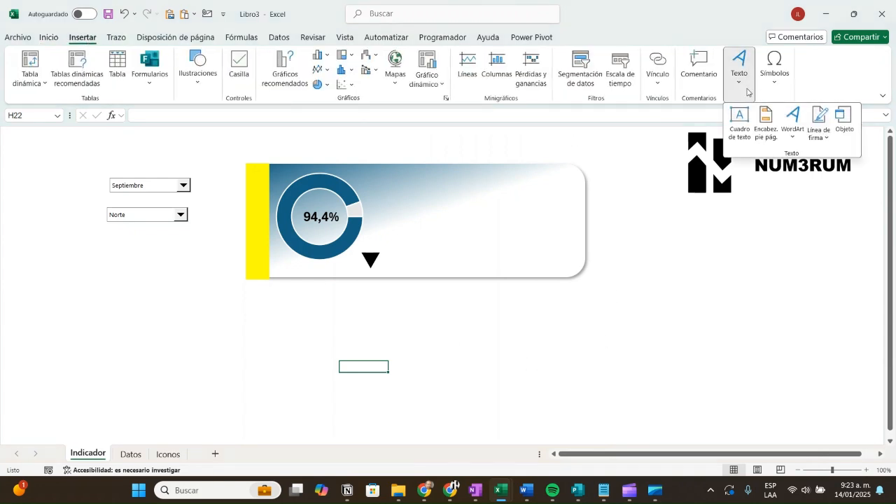
click(738, 122)
click(653, 271)
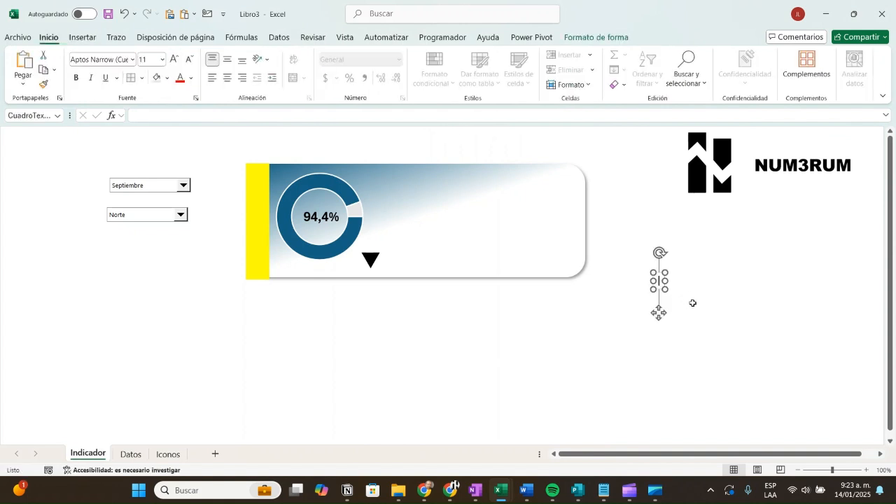
text(Cumpoli)
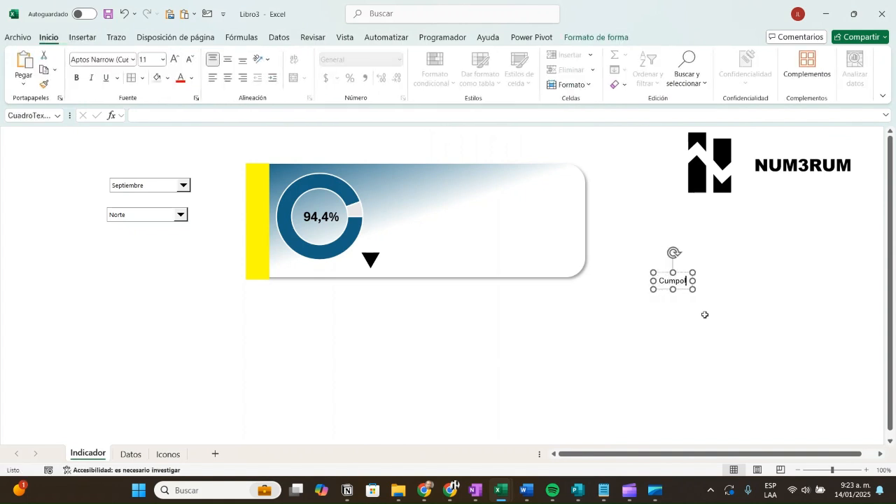
key(BackSpace)
key(BackSpace)
key(BackSpace)
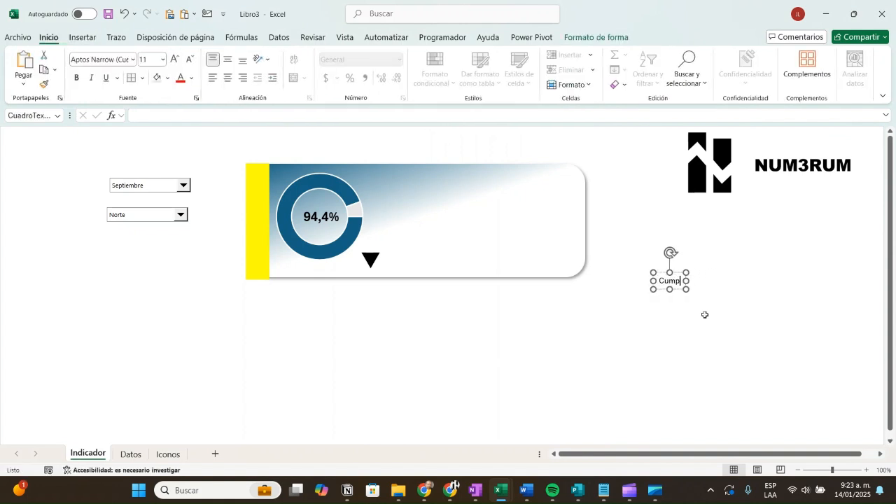
text(limiento)
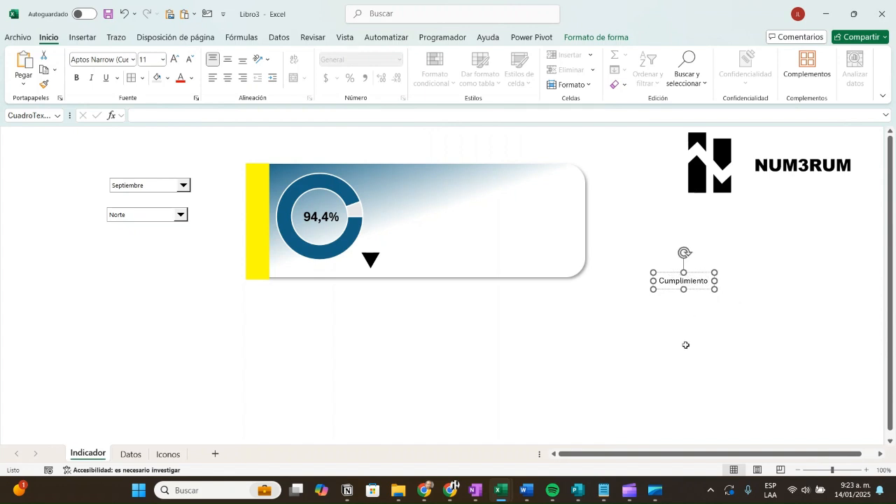
click(685, 345)
Duplicate the Cumplimiento label just below the original and replace the copy's text with Variación
click(674, 288)
drag(672, 290, 717, 315)
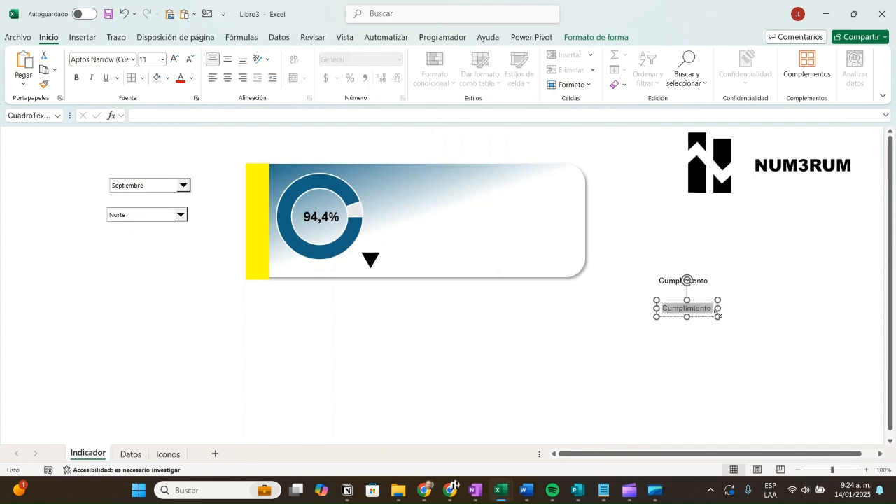
text(Variació)
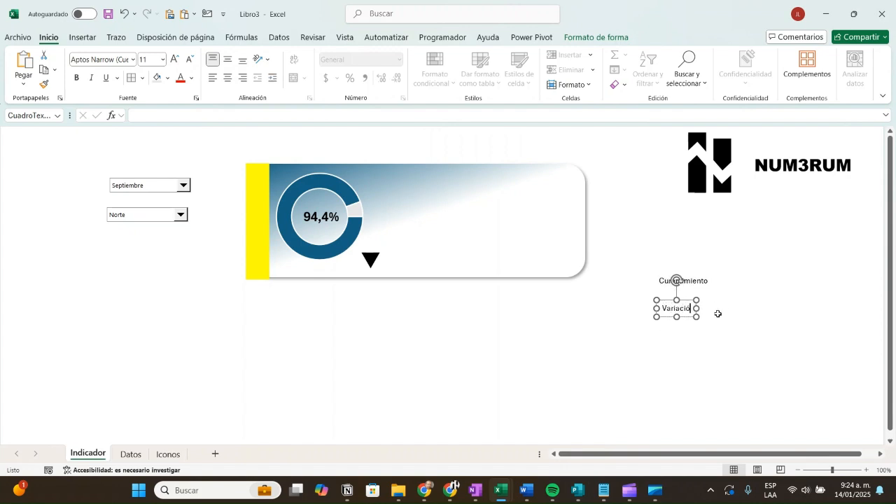
text(n)
click(758, 354)
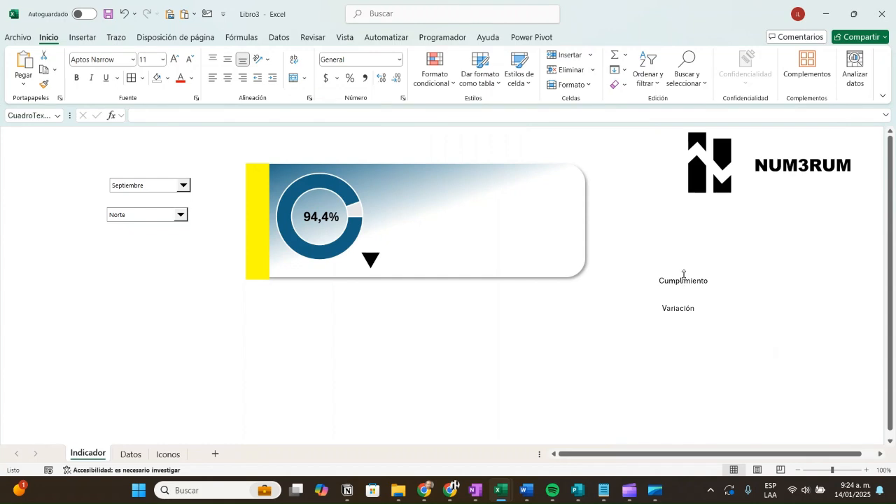
Place the Cumplimiento label above the doughnut and shift the chart and its centred percentage slightly down to make room
click(683, 274)
drag(683, 274, 308, 162)
click(332, 264)
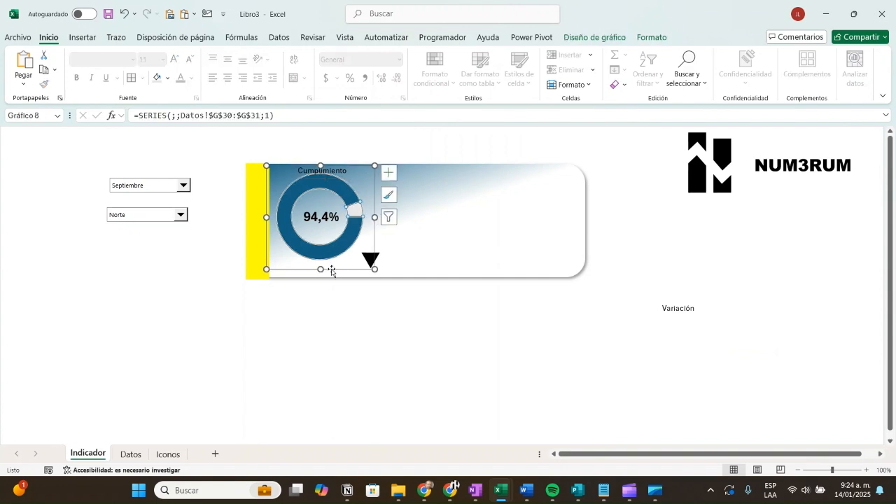
drag(332, 272, 332, 277)
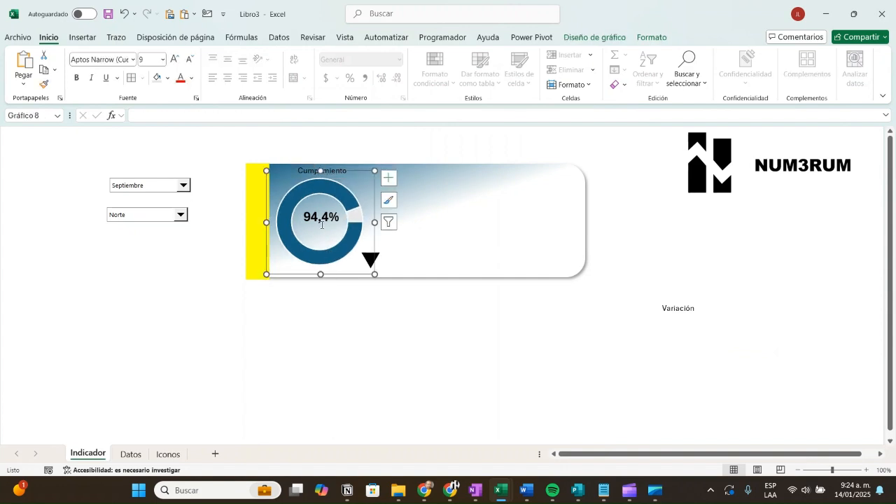
click(321, 224)
drag(328, 228, 328, 233)
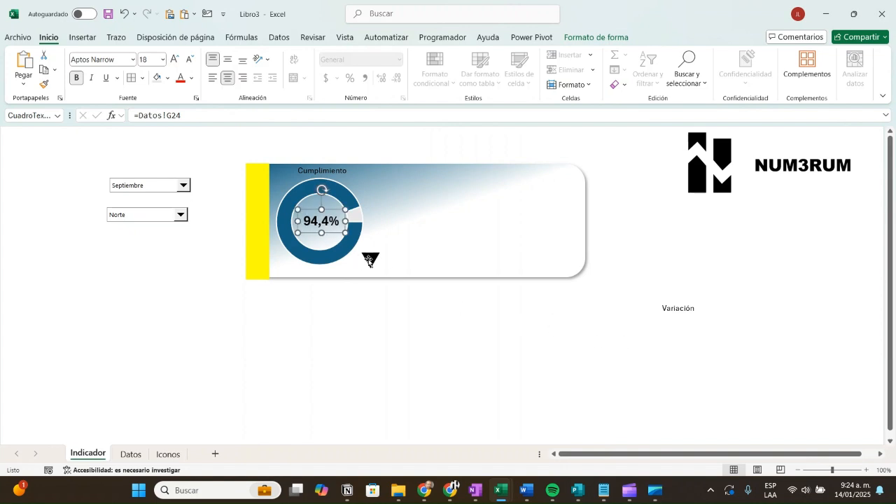
Nudge the black triangle slightly away from the doughnut and place the Variación label directly to its right
click(371, 260)
drag(379, 246, 383, 247)
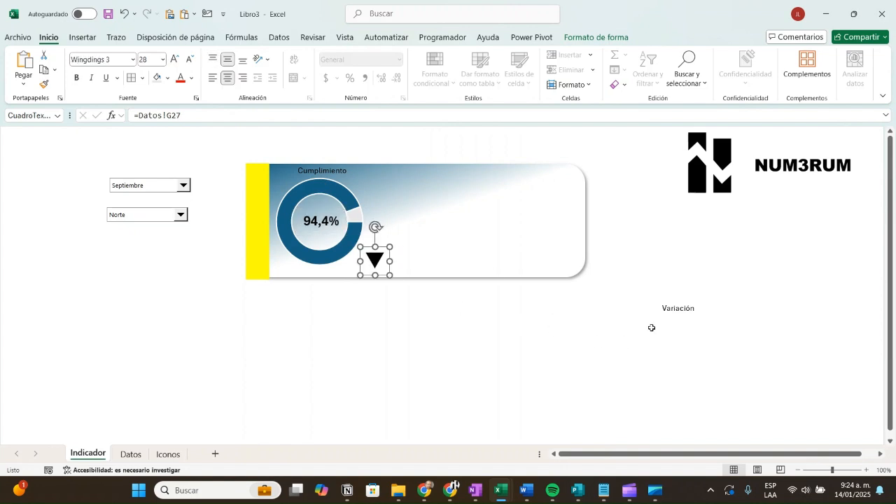
click(672, 314)
drag(673, 304, 389, 252)
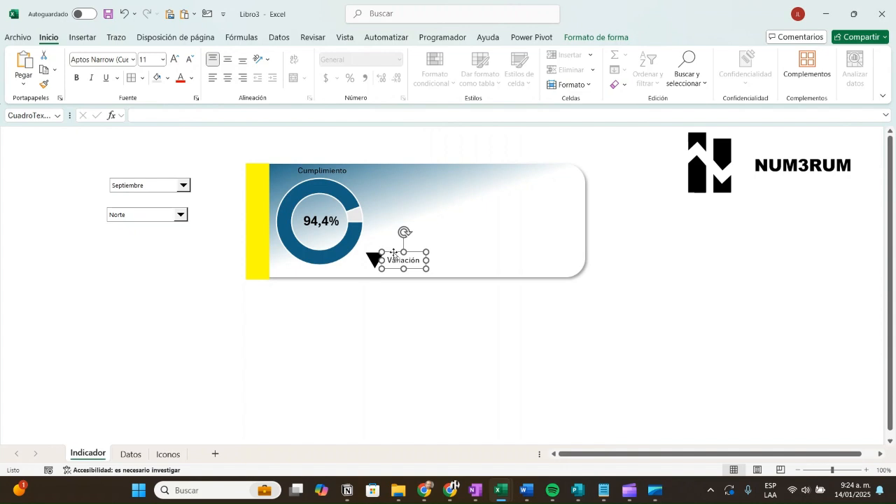
drag(394, 254, 393, 254)
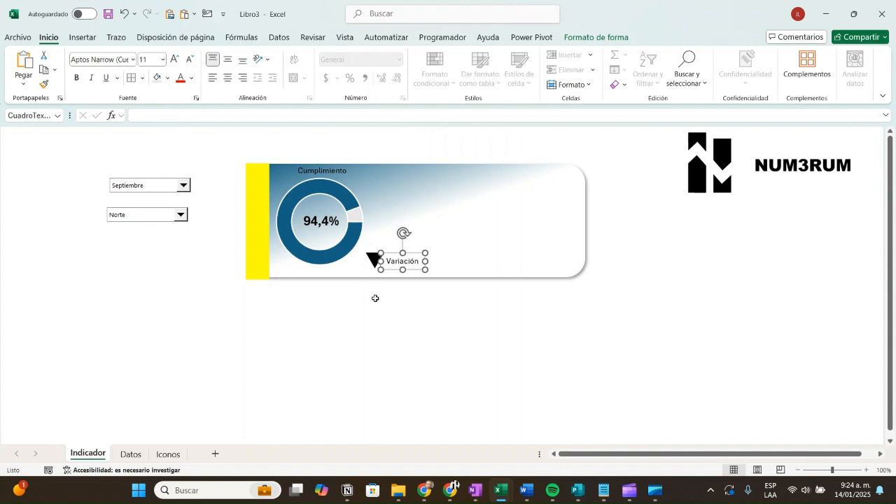
click(314, 353)
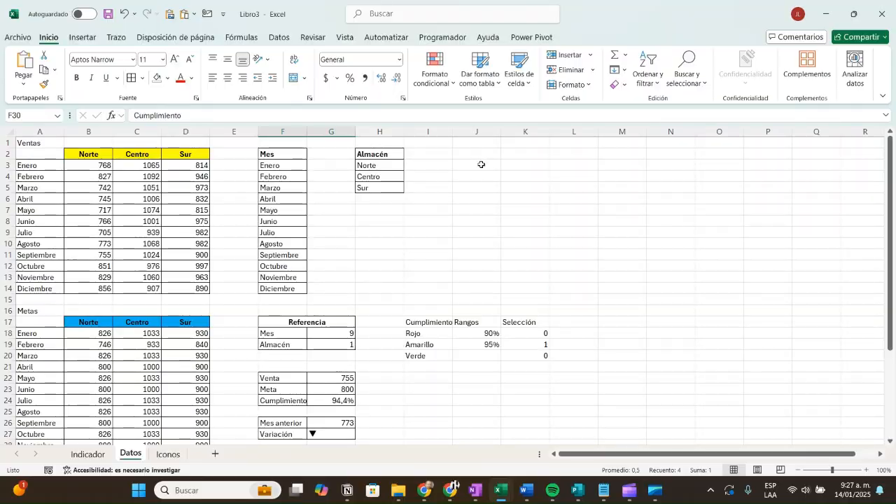
On the Datos sheet, enter the month initials E and F as plain text in J3 and J4
click(482, 165)
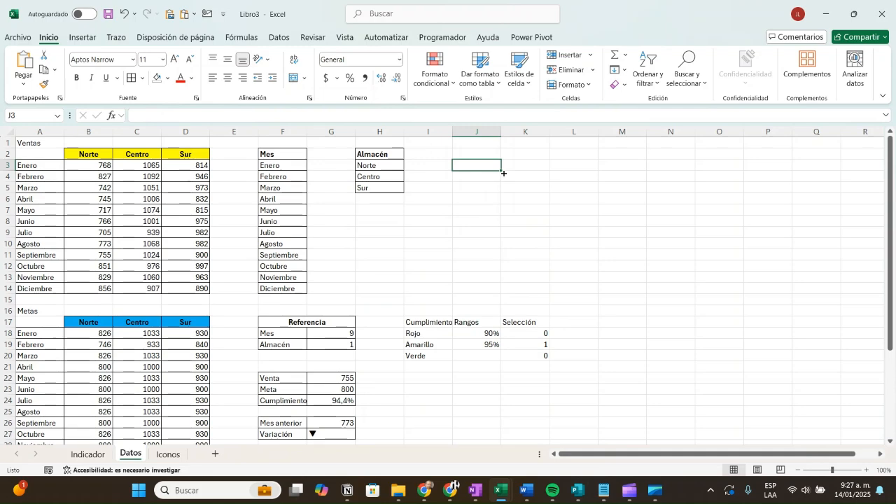
text(E)
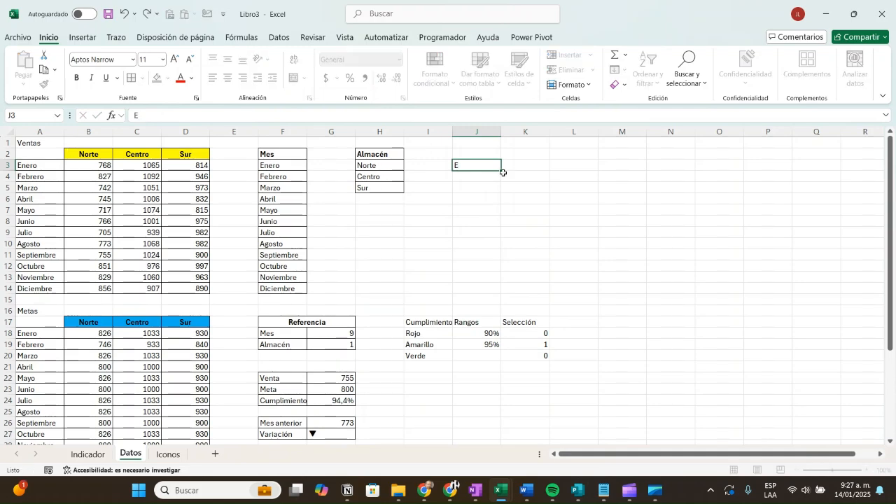
key(Return)
text(F)
key(Return)
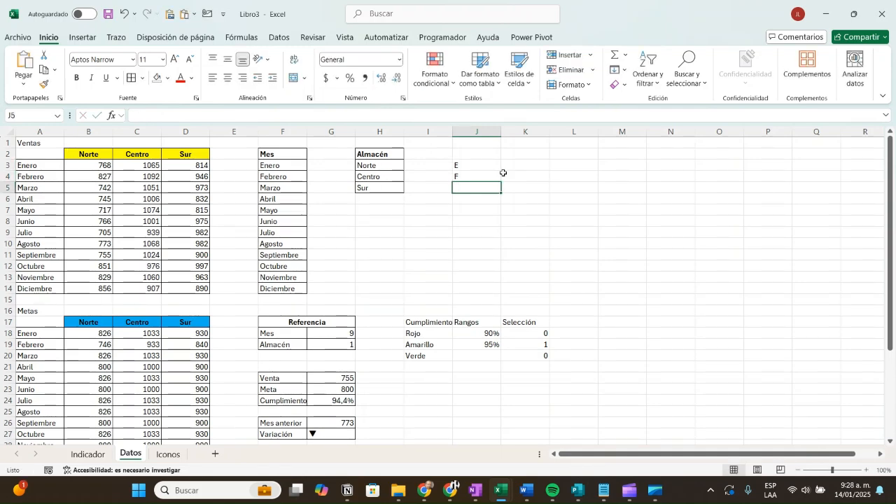
Enter =EXTRAE(F3;1;1) in J3 to extract the first letter of the month name
key(Up)
key(Up)
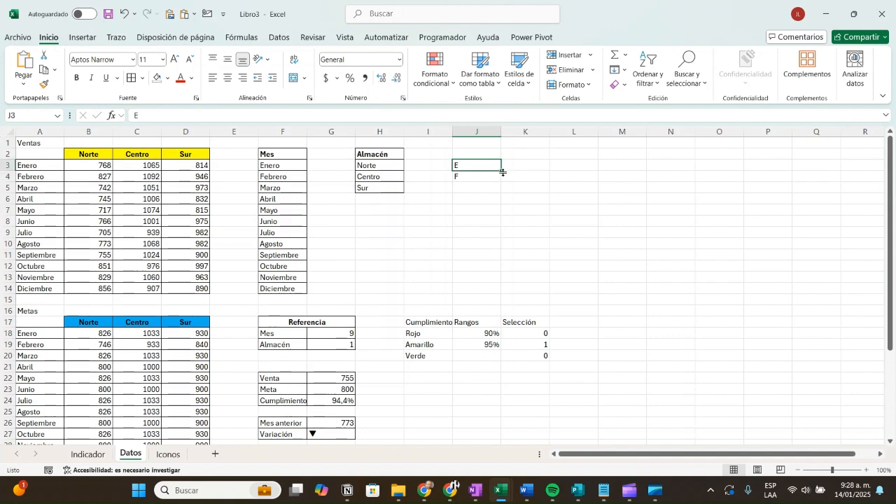
text(=extr)
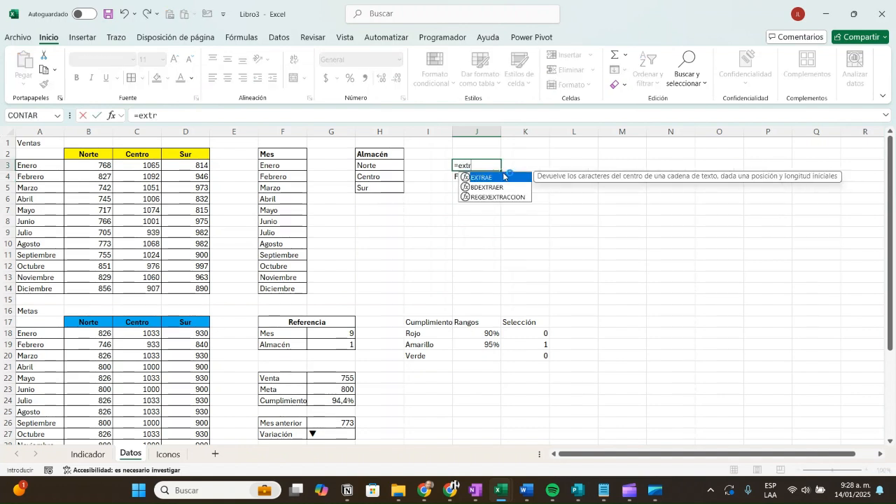
key(Tab)
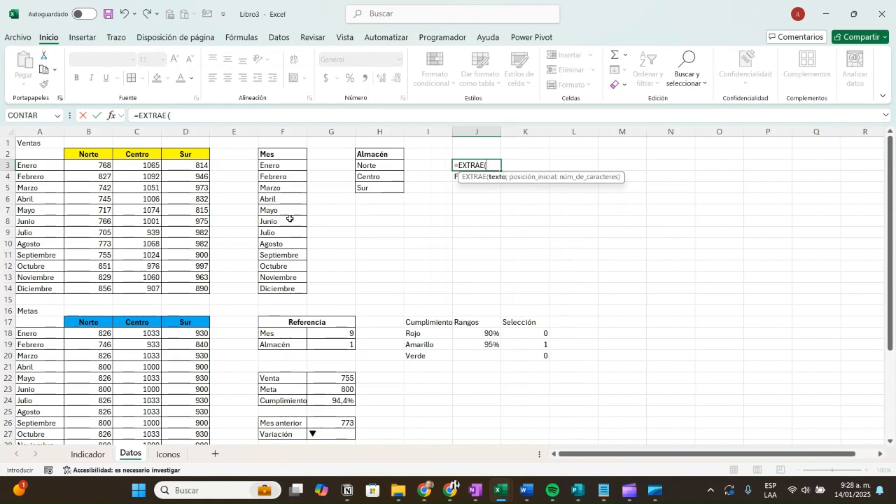
click(269, 167)
text(;)
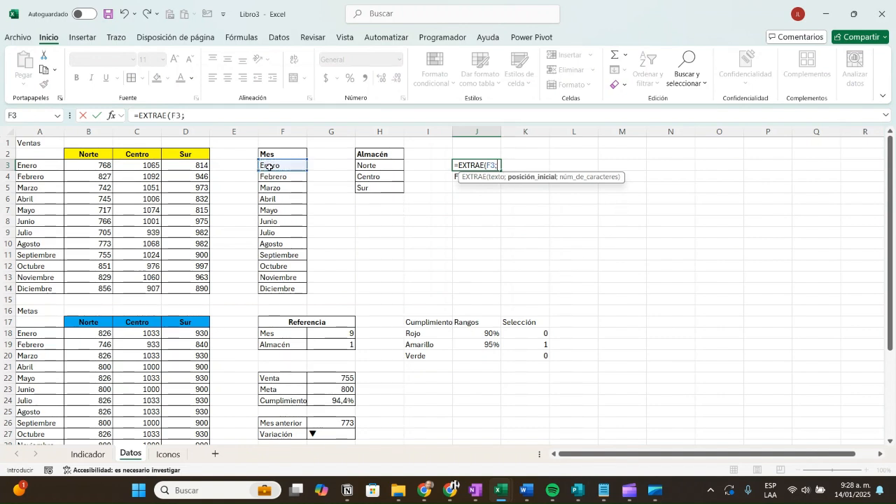
text(1;)
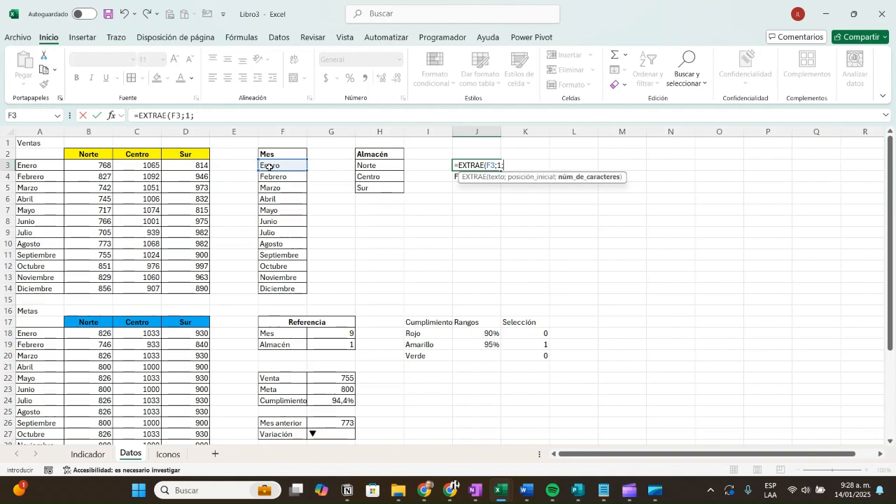
text(1))
key(Return)
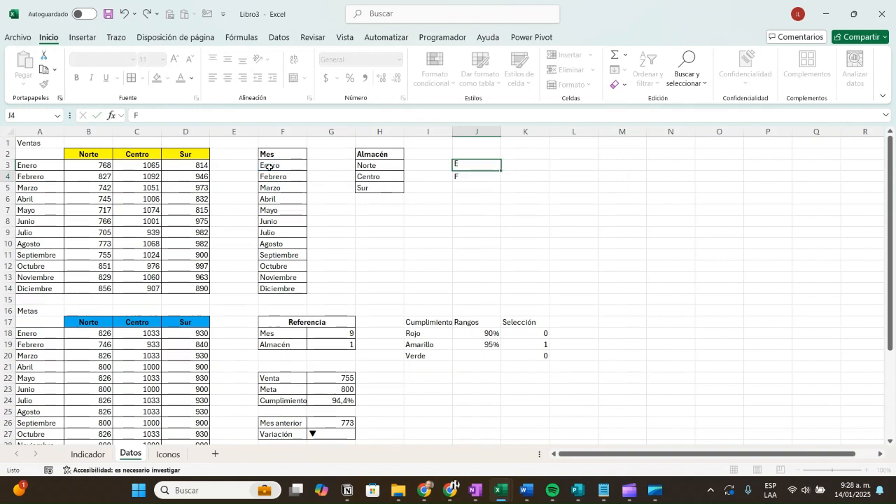
Copy the EXTRAE formula from J3 down to J14 to cover all twelve months
click(466, 168)
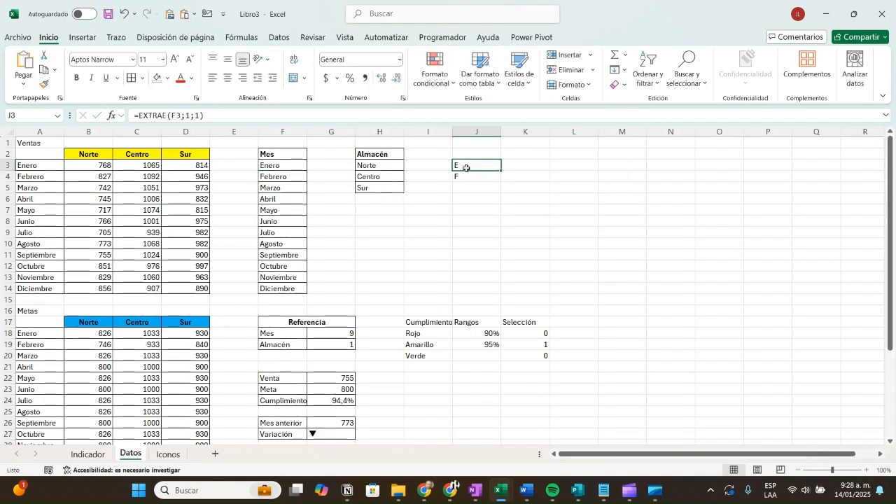
double_click(465, 168)
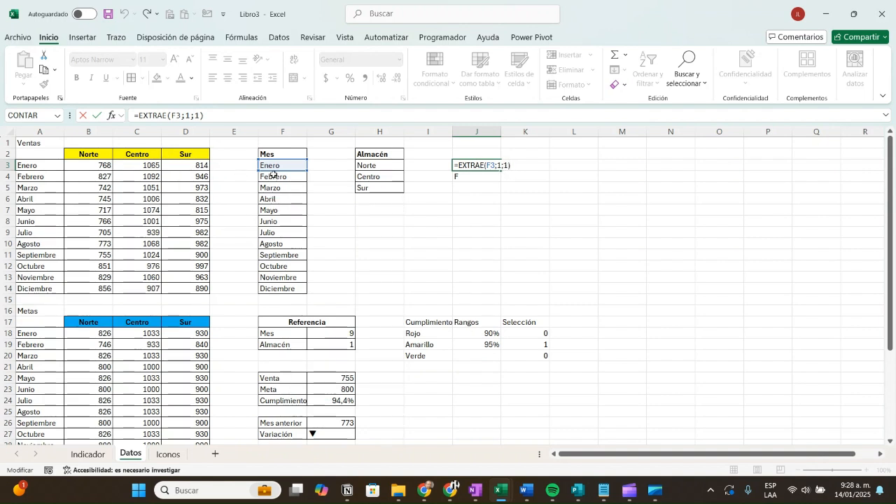
key(ctrl+Return)
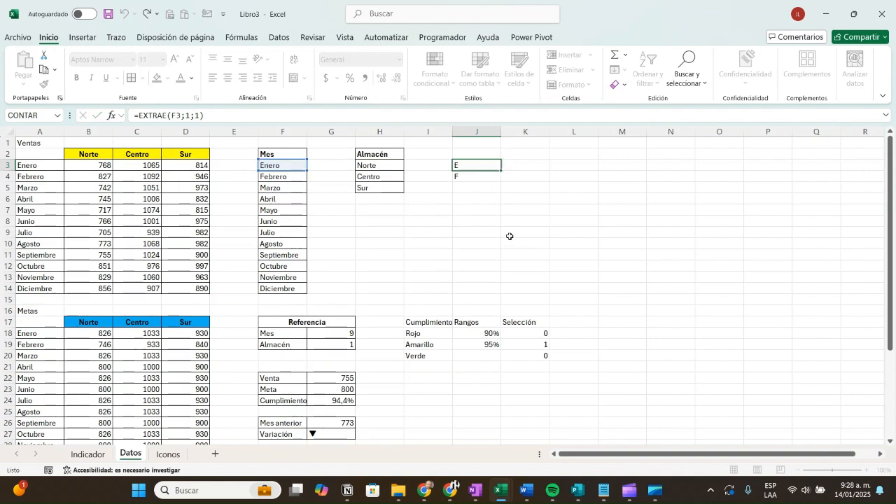
drag(500, 171, 498, 292)
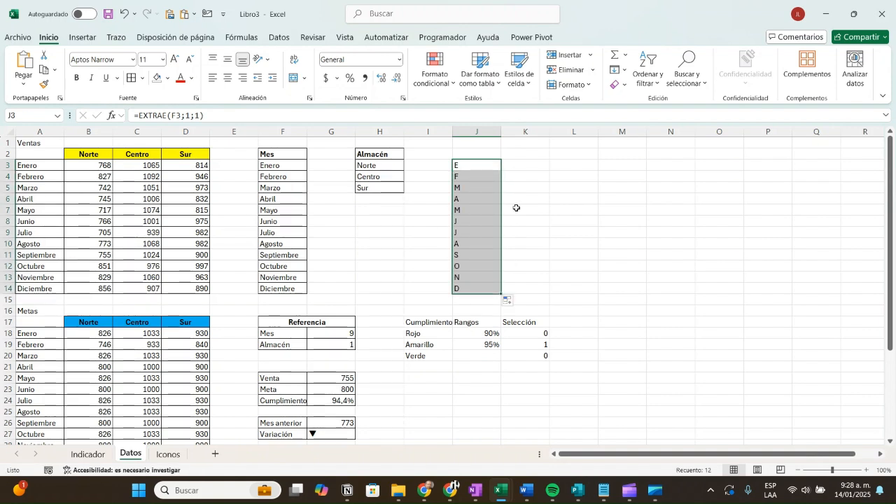
Move the column of month initials from J3:J14 to K3:K14
click(529, 167)
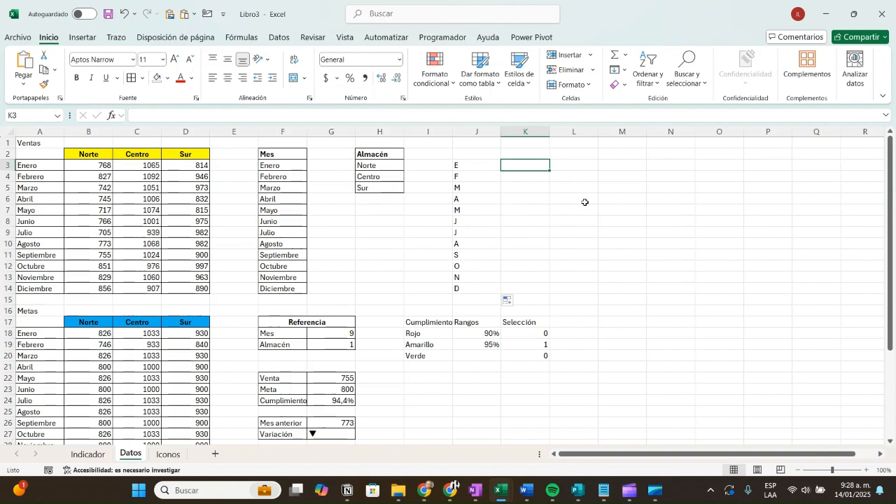
click(433, 167)
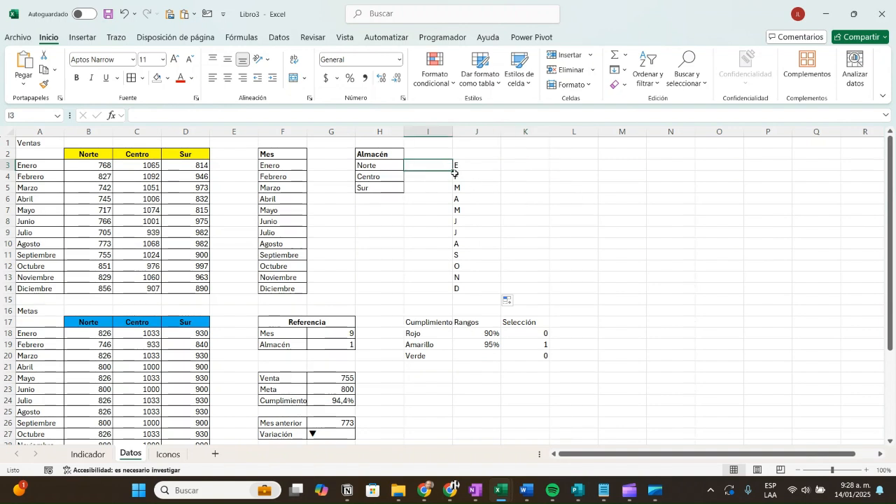
drag(480, 166, 522, 277)
Number the months from 1 to 12 in J3:J14, beside their initials
click(483, 167)
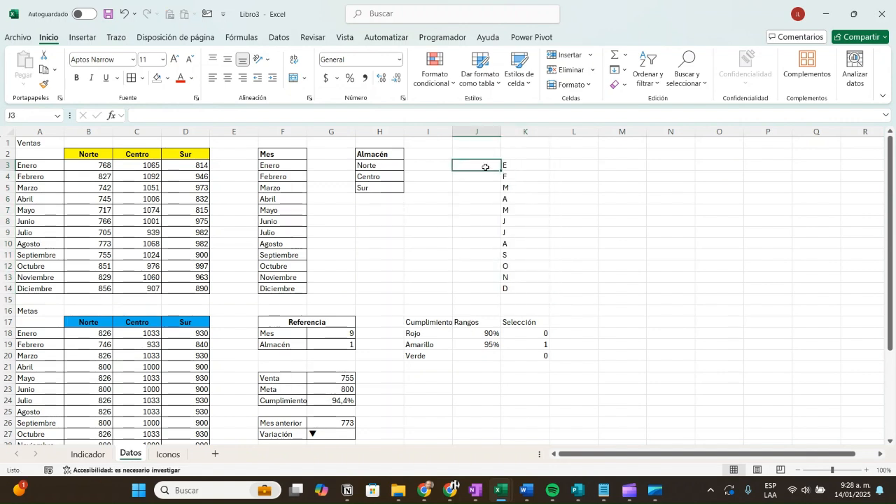
text(1)
key(Return)
text(2)
key(Return)
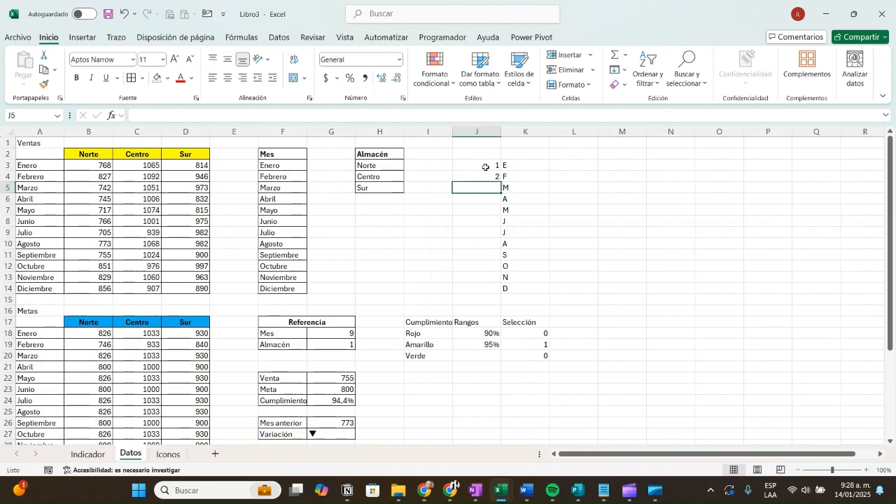
text(3)
key(Return)
text(4)
key(Return)
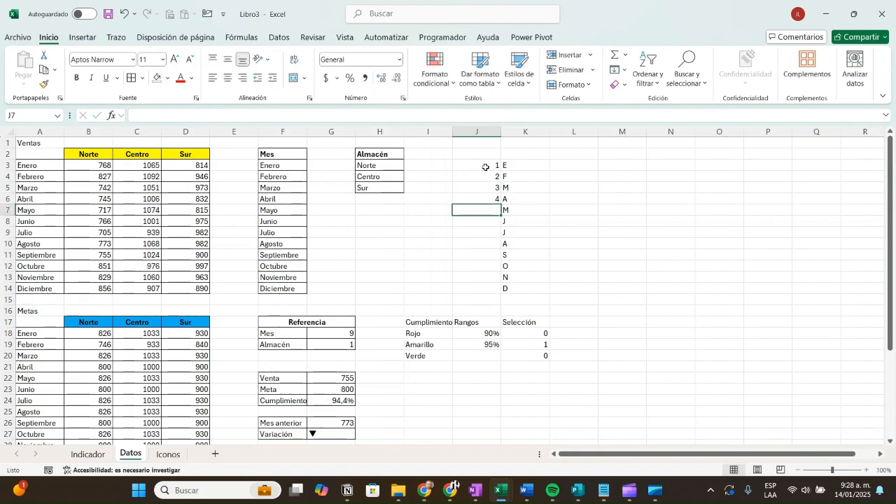
text(5)
key(Return)
drag(484, 168, 503, 293)
Enter =INDICE(B3:D14;J3;$G$19) in L3 to retrieve the first month's sales for the selected warehouse
click(576, 167)
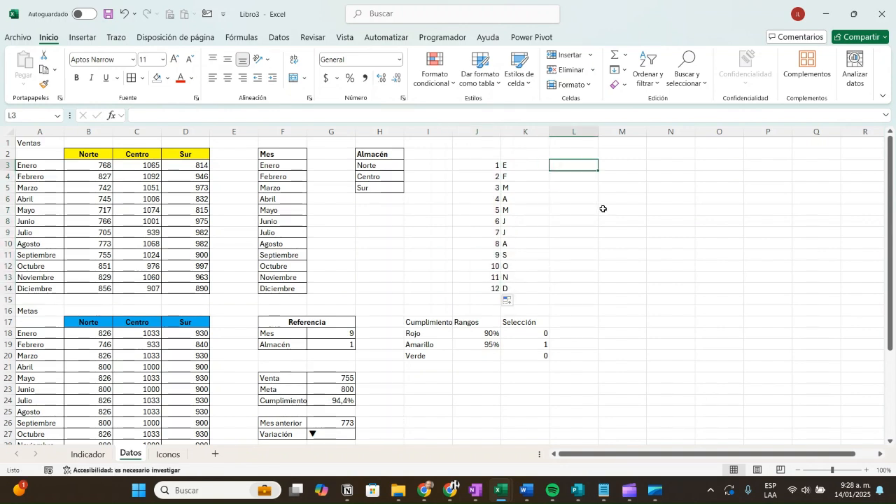
text(=)
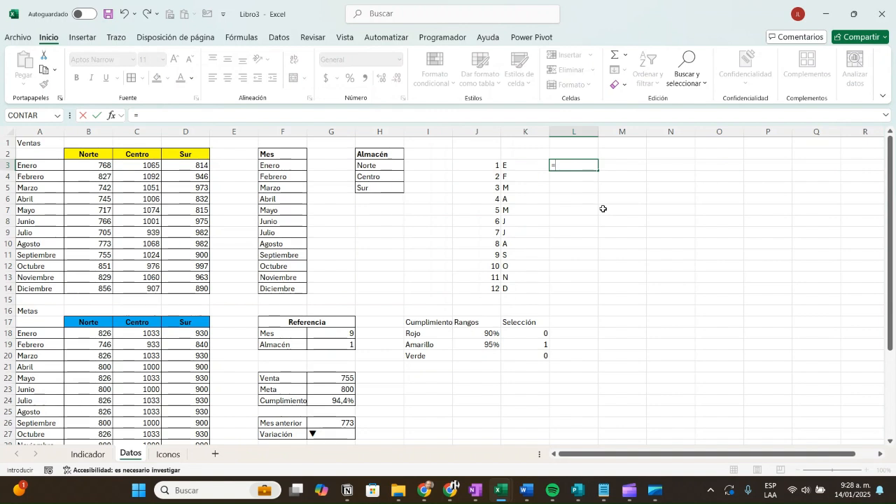
text(ind)
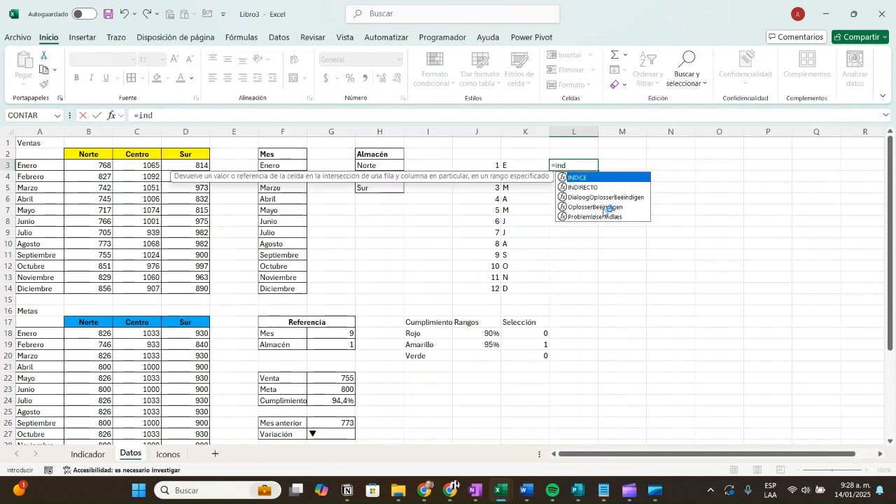
key(Tab)
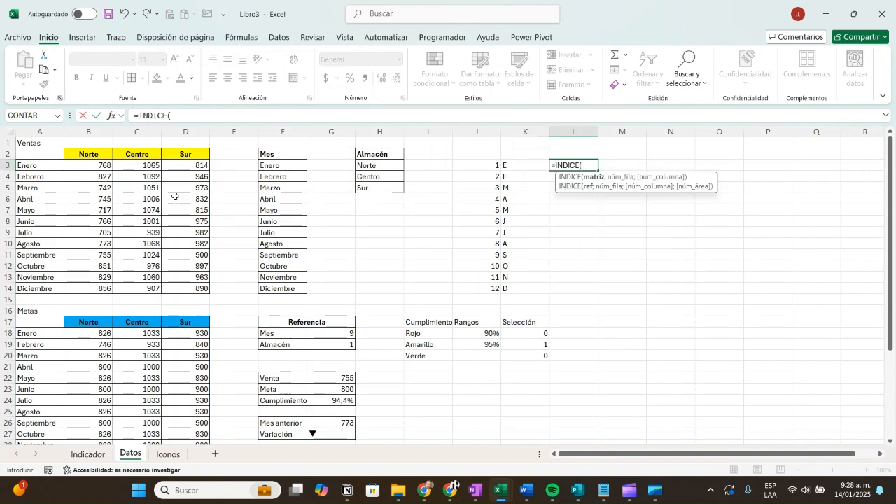
drag(96, 167, 192, 289)
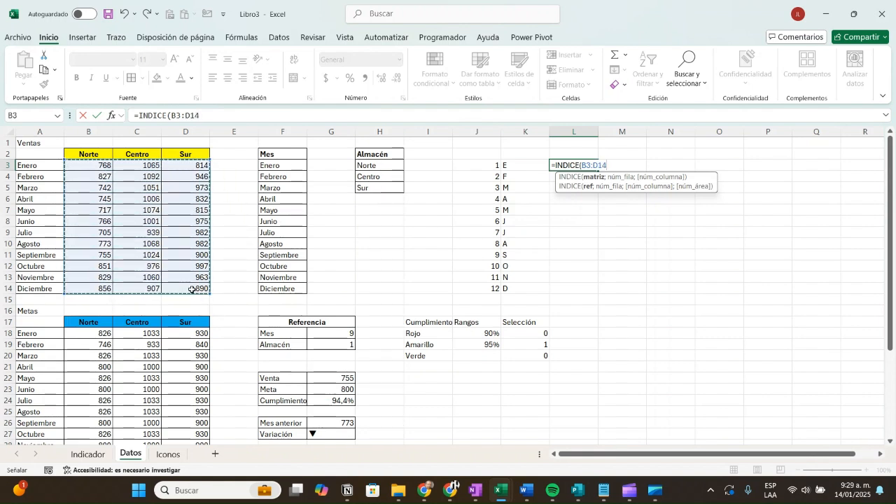
text(;)
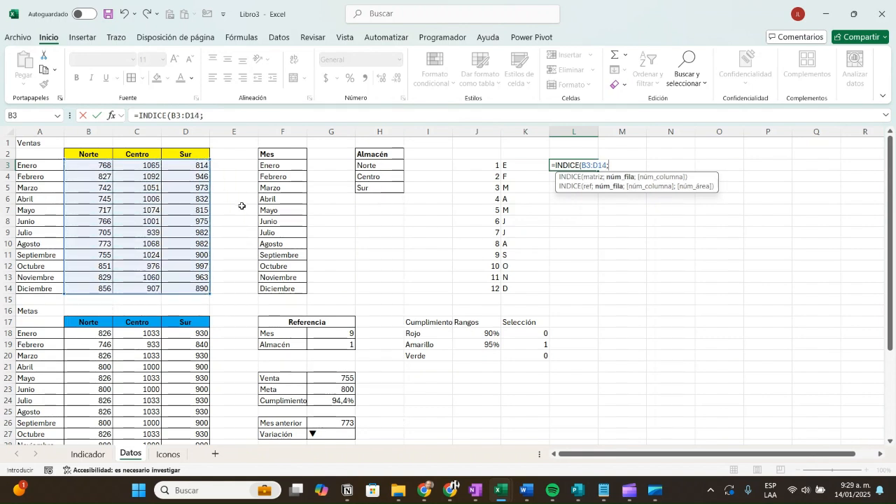
click(476, 166)
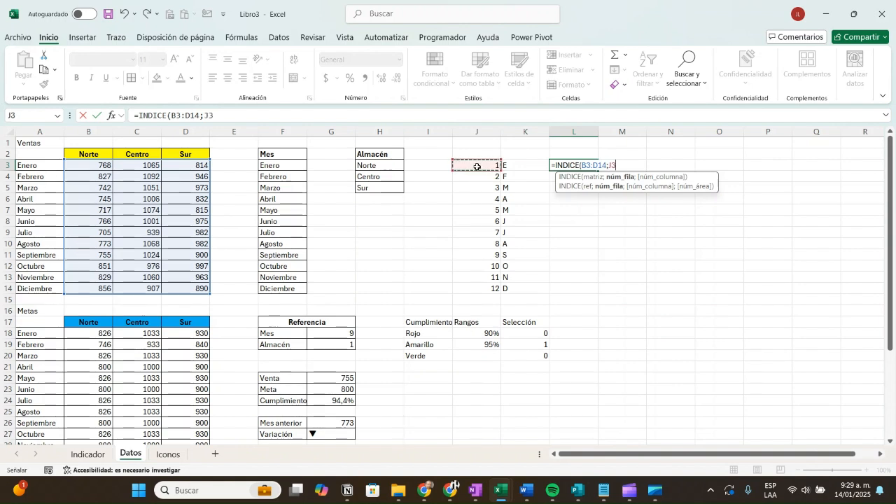
text(;)
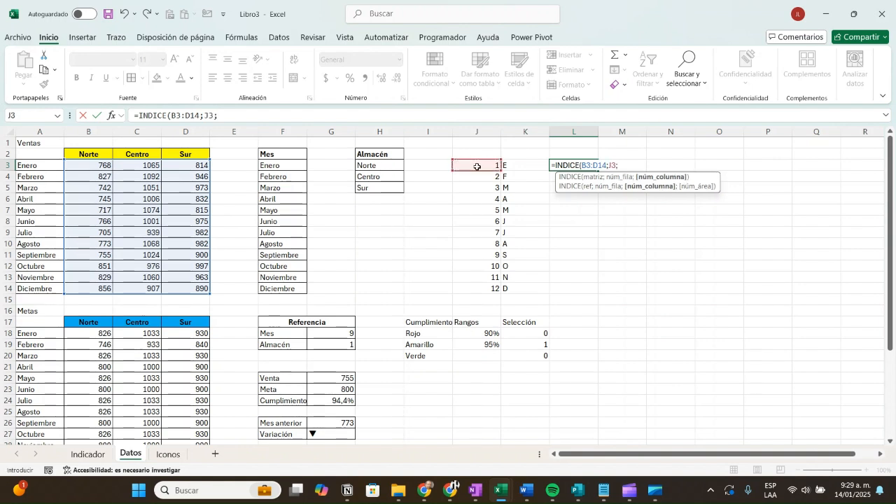
click(339, 345)
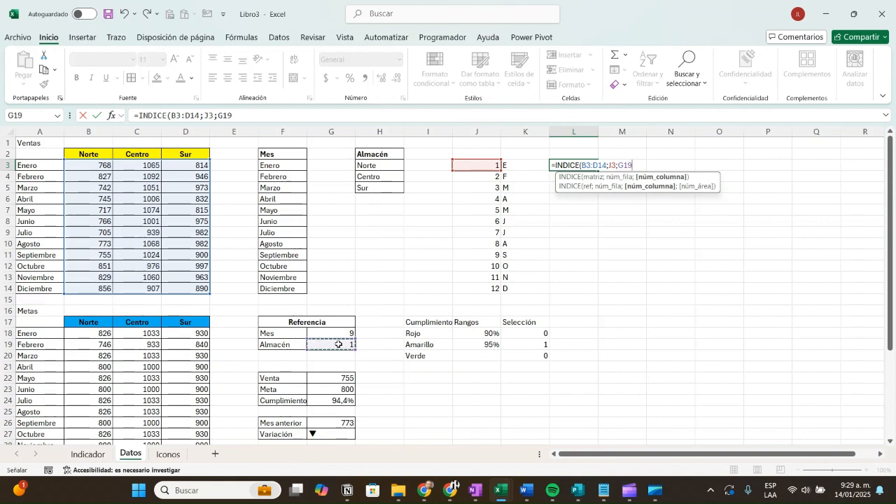
key(F4)
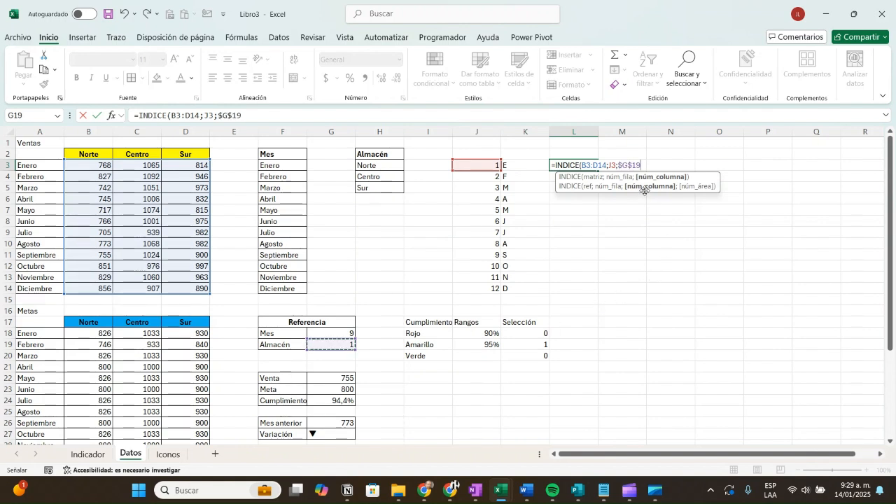
text()))
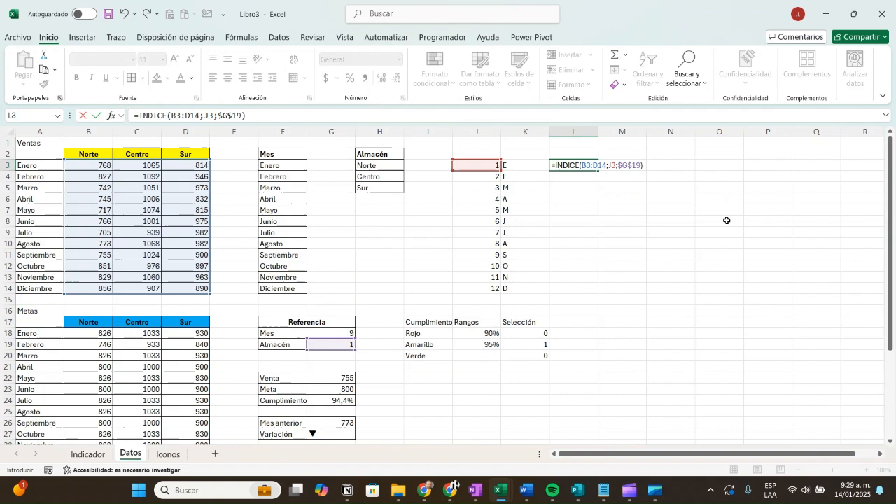
key(Return)
Try copying the INDICE formula from L3 down to L14 and check the references in the copied cells
click(586, 168)
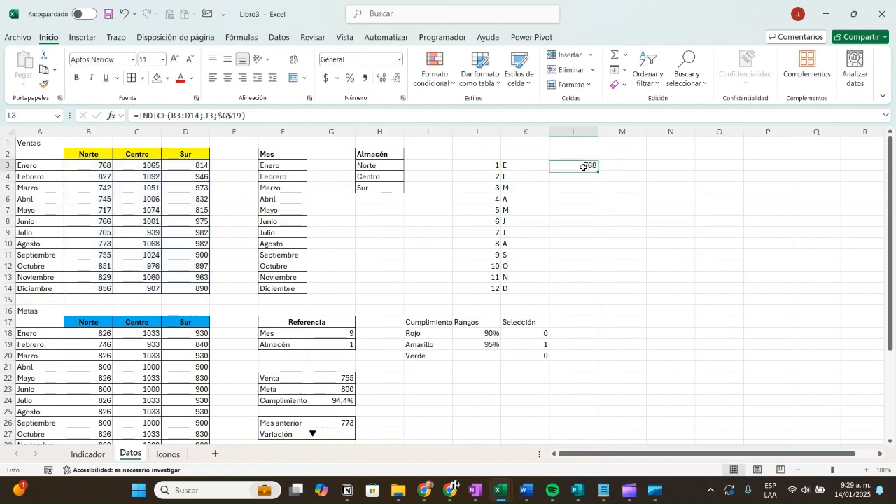
drag(598, 173, 583, 290)
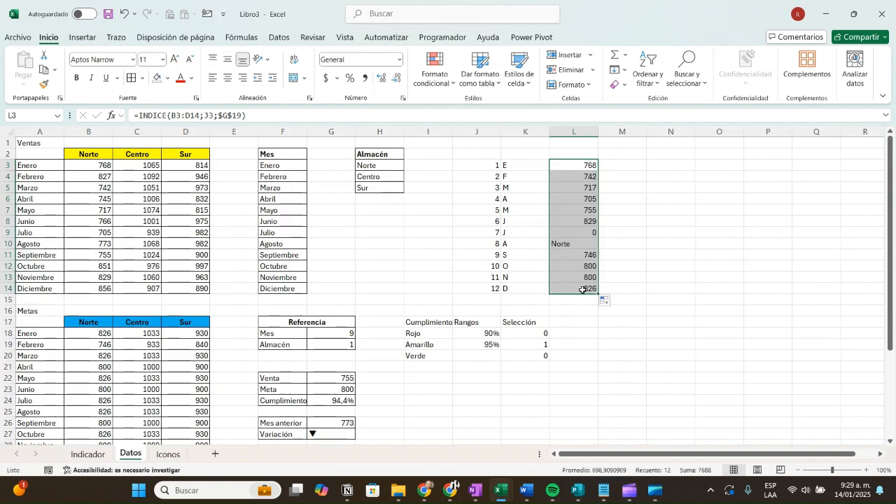
click(582, 168)
click(580, 221)
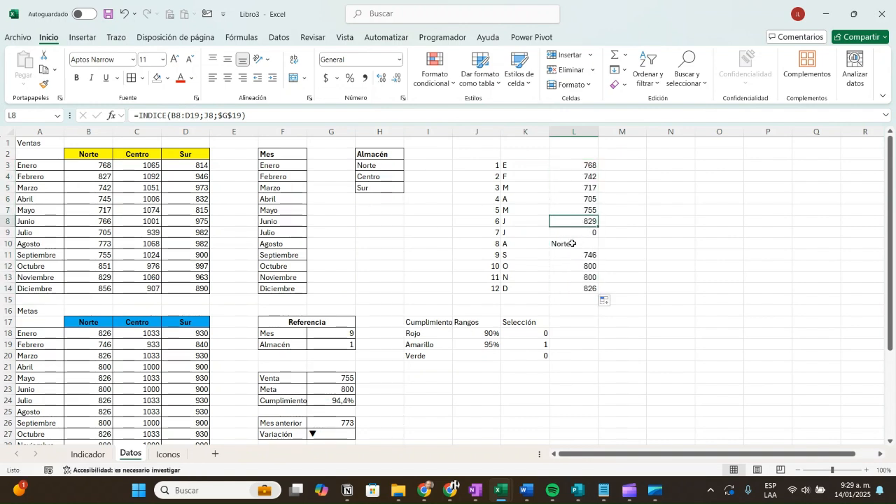
click(572, 243)
double_click(572, 244)
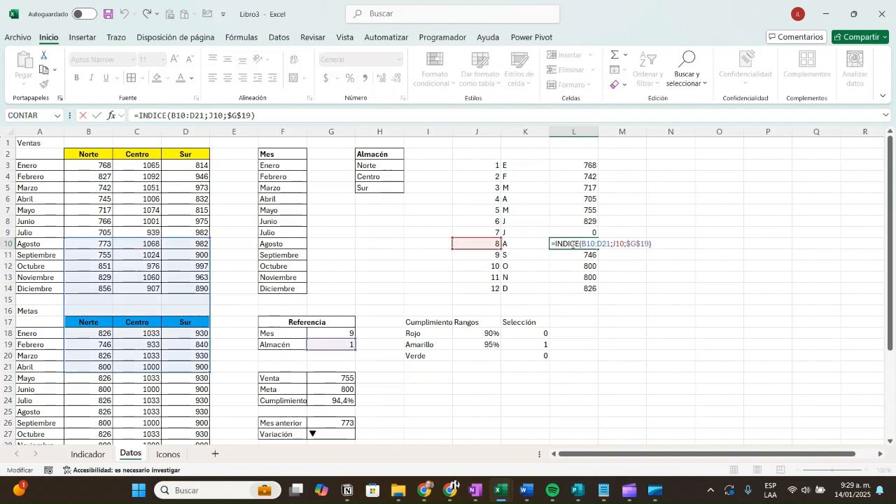
key(ctrl+Return)
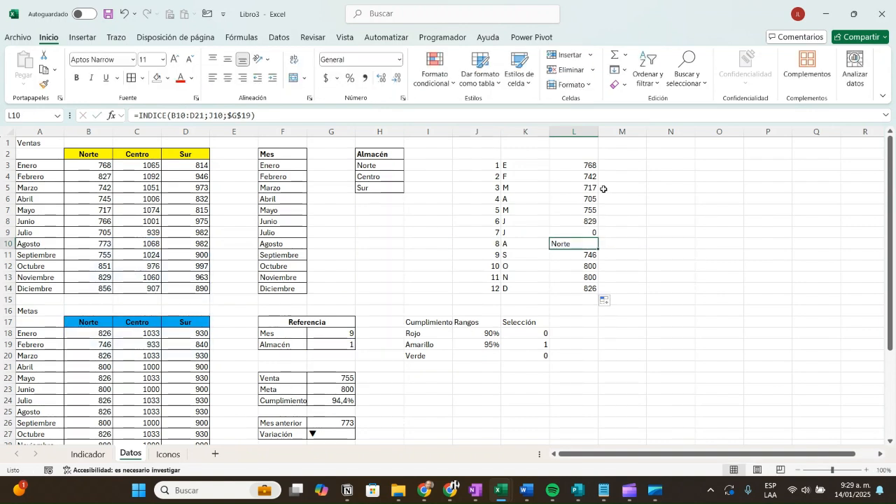
Make the sales range absolute as $B$3:$D$14 in L3's INDICE formula and copy it down to L14
click(587, 163)
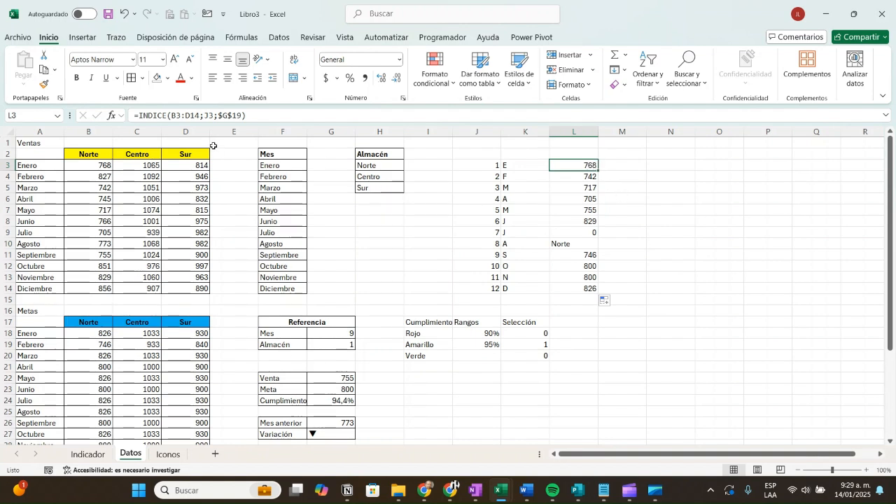
drag(172, 115, 203, 115)
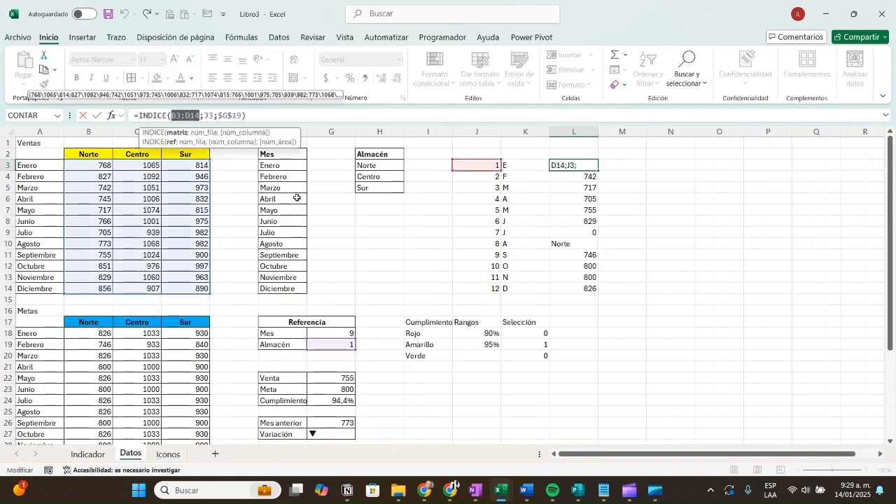
key(Return)
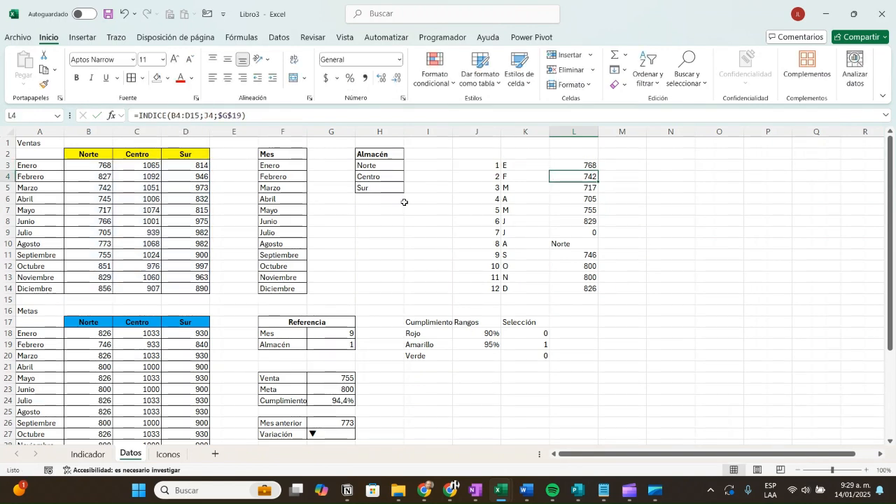
click(576, 168)
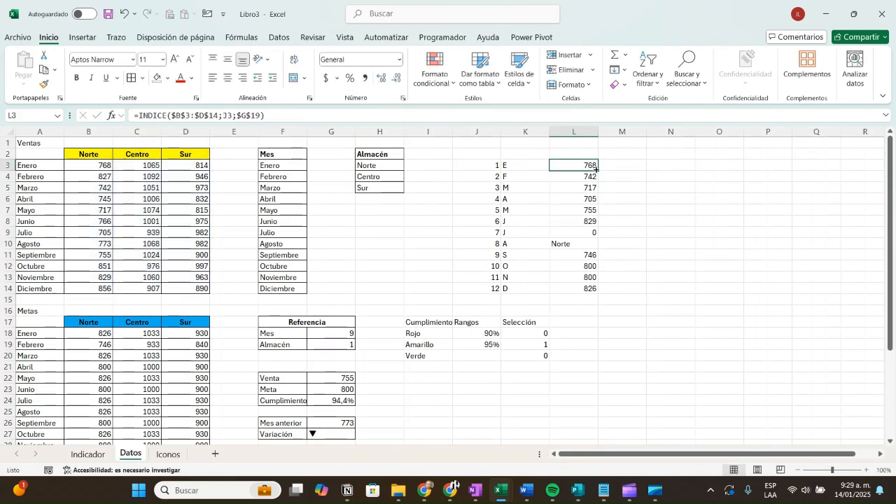
drag(596, 171, 598, 290)
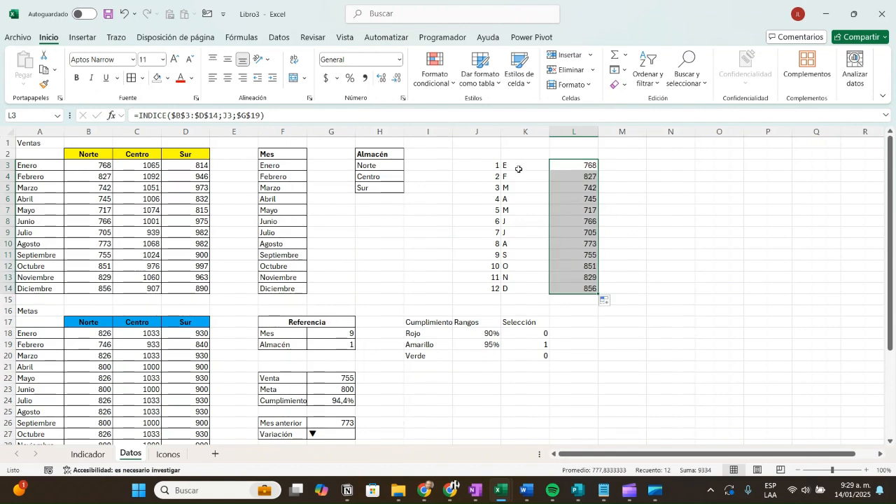
Insert a 2D area chart from the month initials and sales in K3:L14 and place it in the empty columns beside them
drag(518, 168, 575, 287)
click(82, 37)
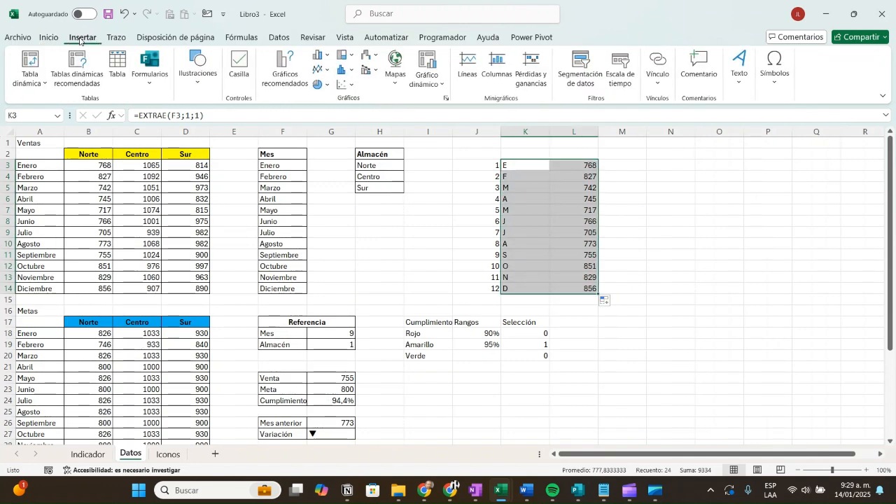
click(323, 58)
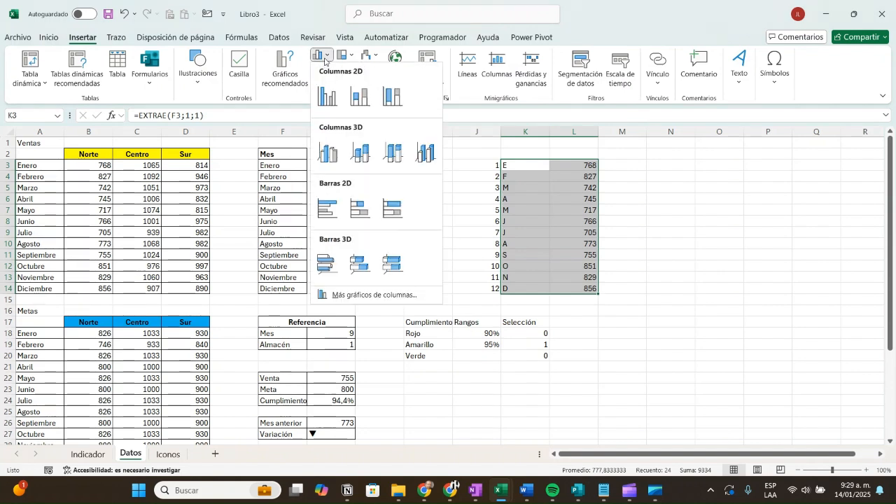
click(324, 59)
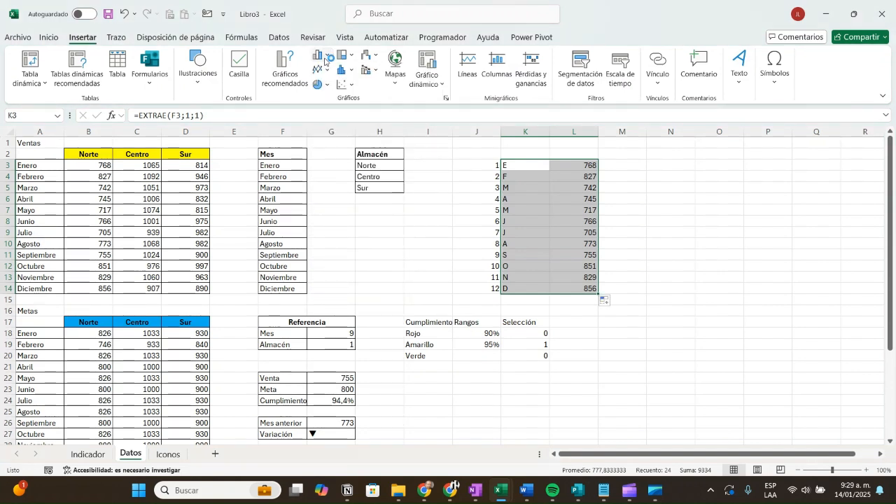
click(375, 73)
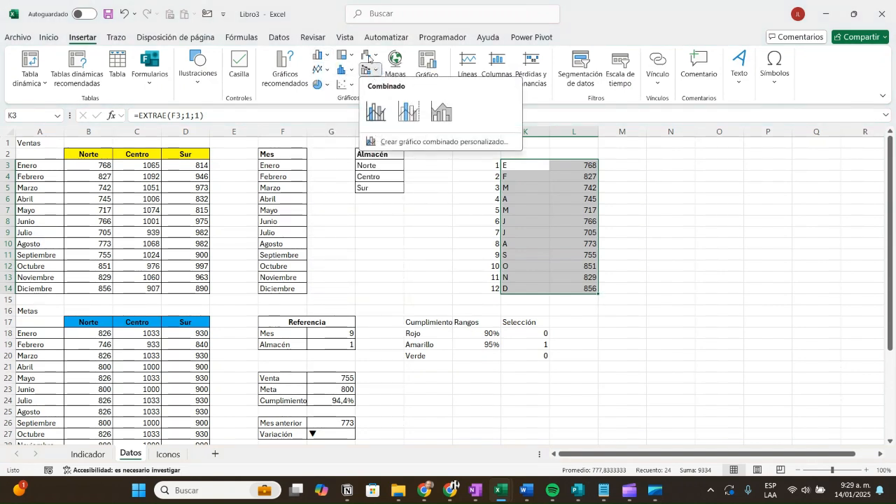
click(320, 69)
click(321, 70)
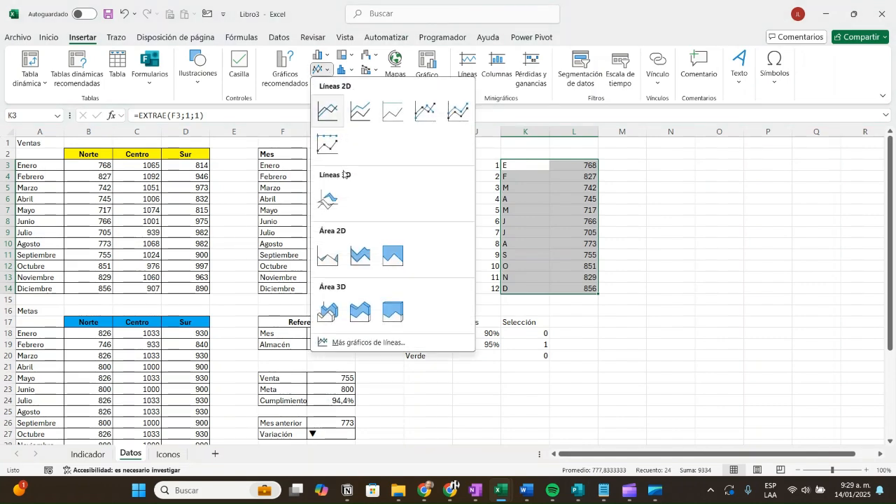
click(330, 260)
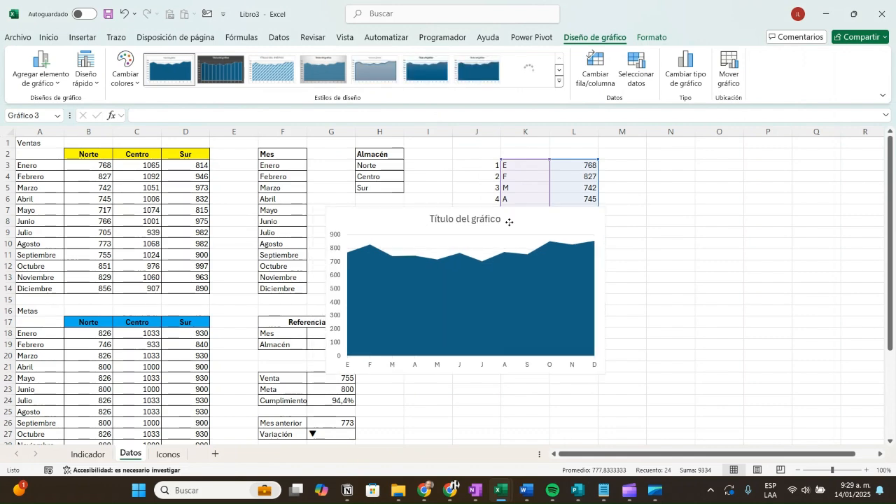
drag(509, 222, 804, 188)
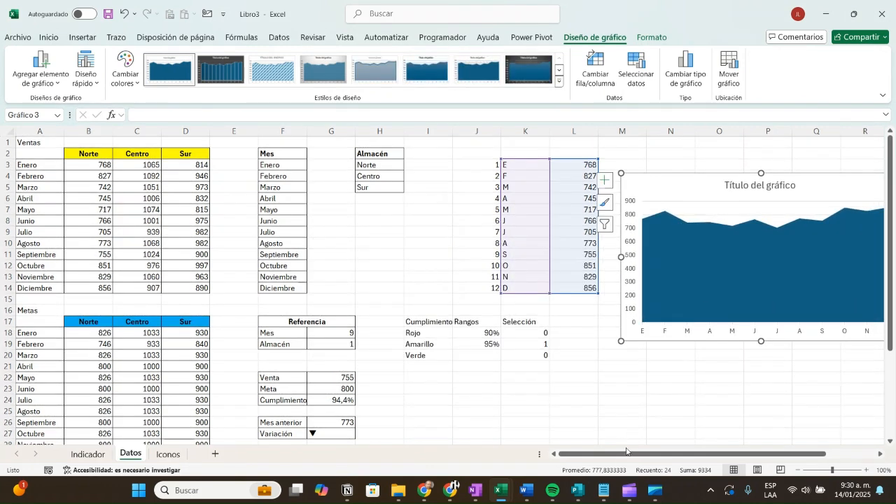
drag(626, 451, 729, 459)
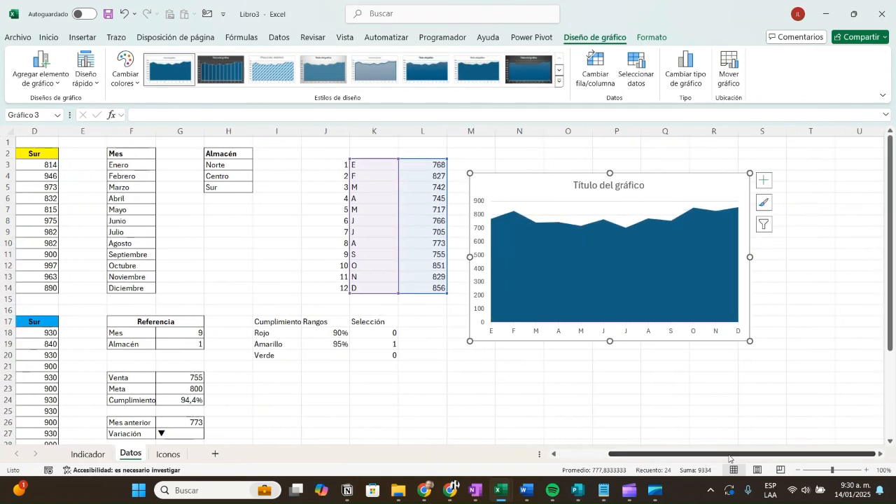
Remove the vertical axis, the title and the horizontal gridlines from the area chart
click(481, 230)
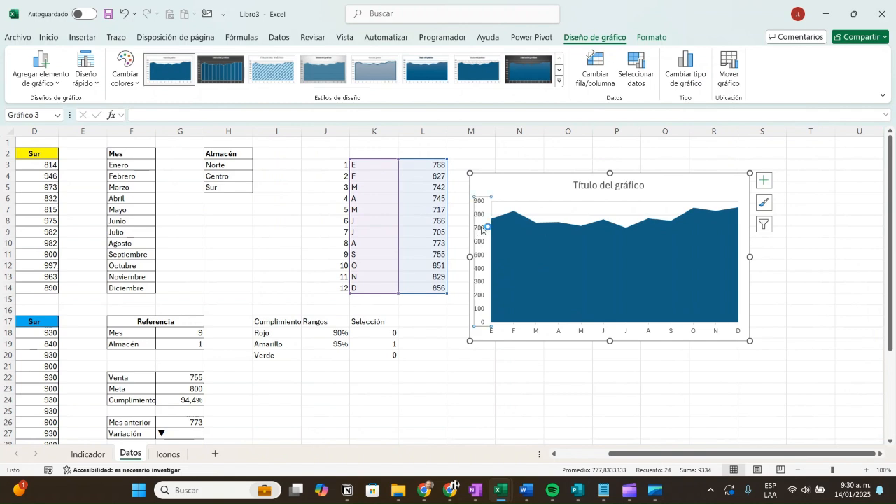
key(Delete)
click(625, 187)
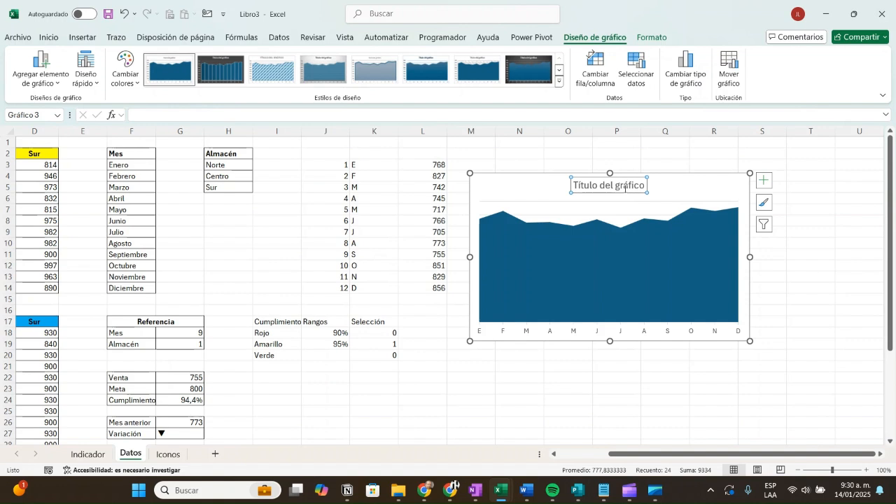
key(Delete)
click(616, 201)
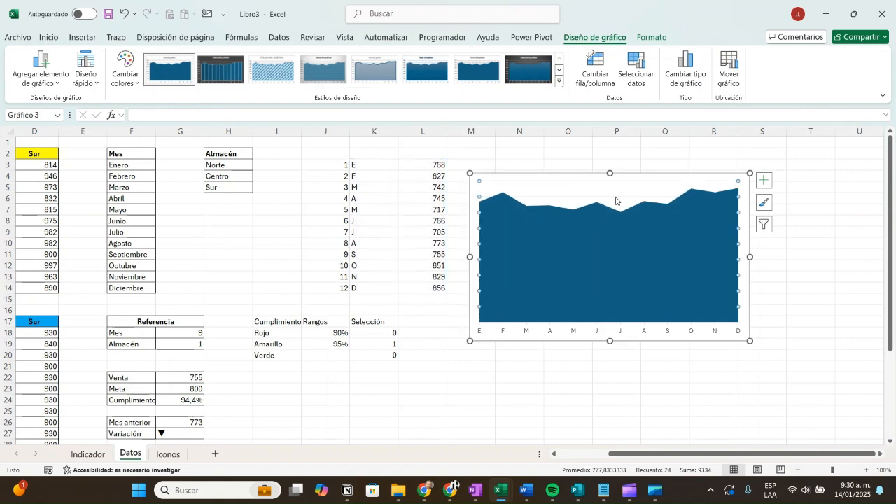
key(Escape)
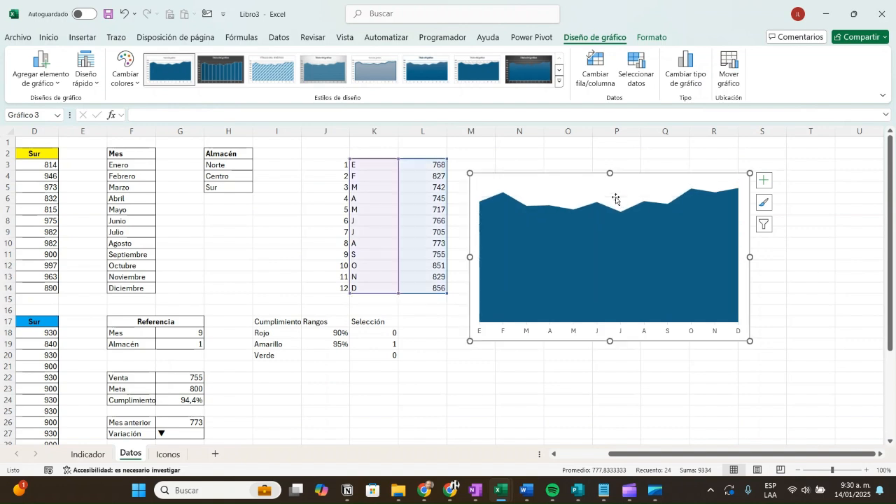
Fill the area chart's series with a linear gradient at 270°, fading from blue at the top to white at the base
click(638, 269)
right_click(638, 269)
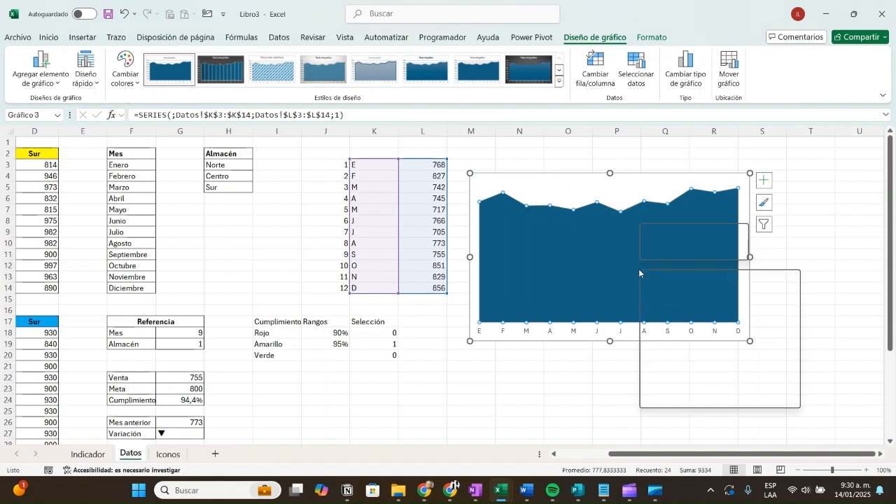
click(698, 403)
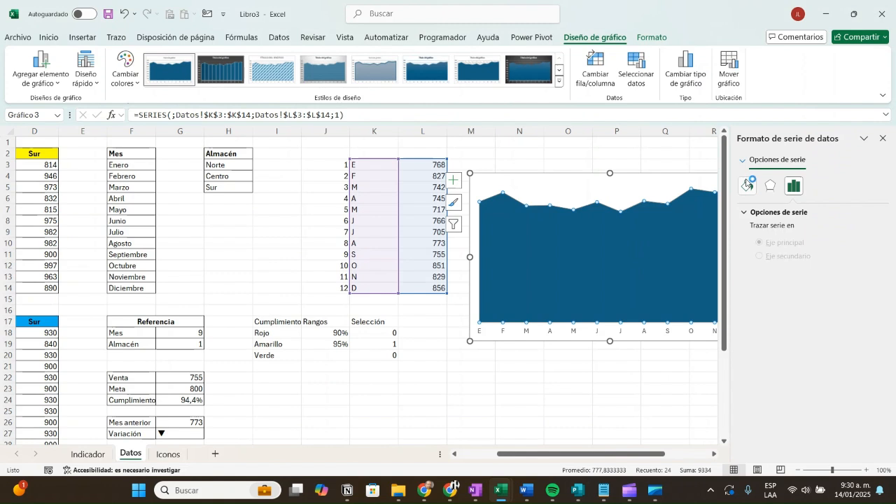
click(748, 185)
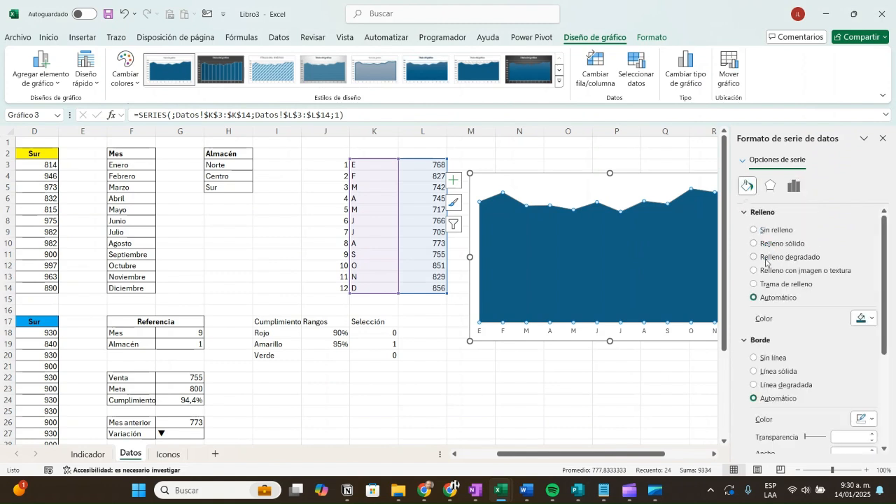
click(766, 262)
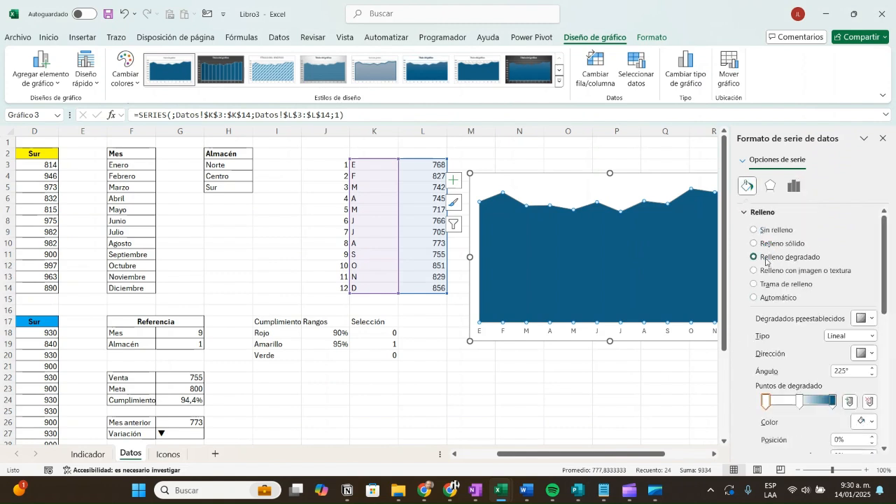
click(871, 355)
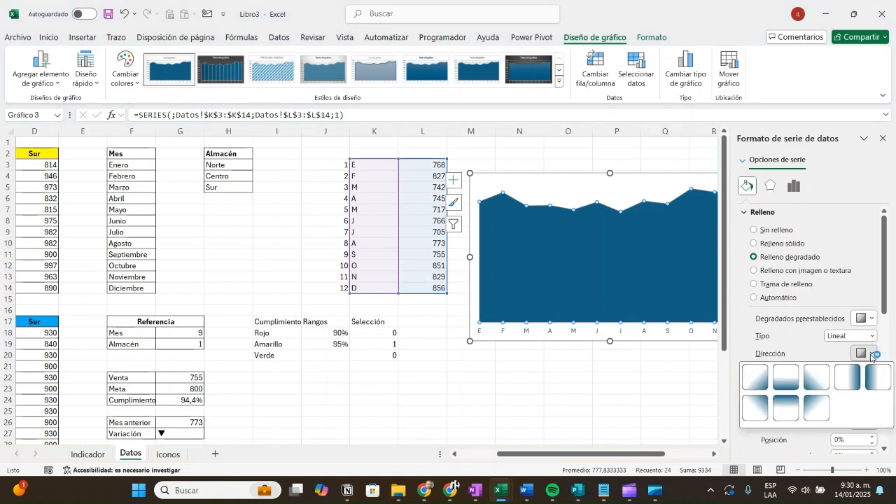
click(786, 408)
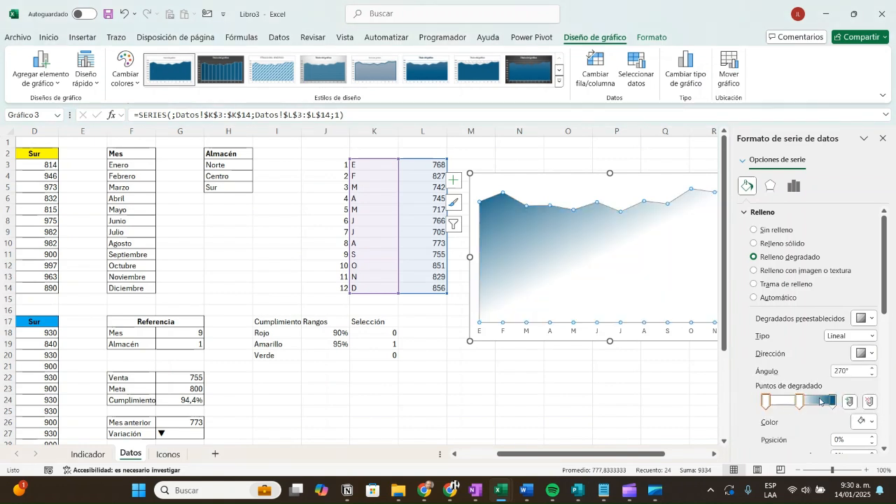
click(867, 355)
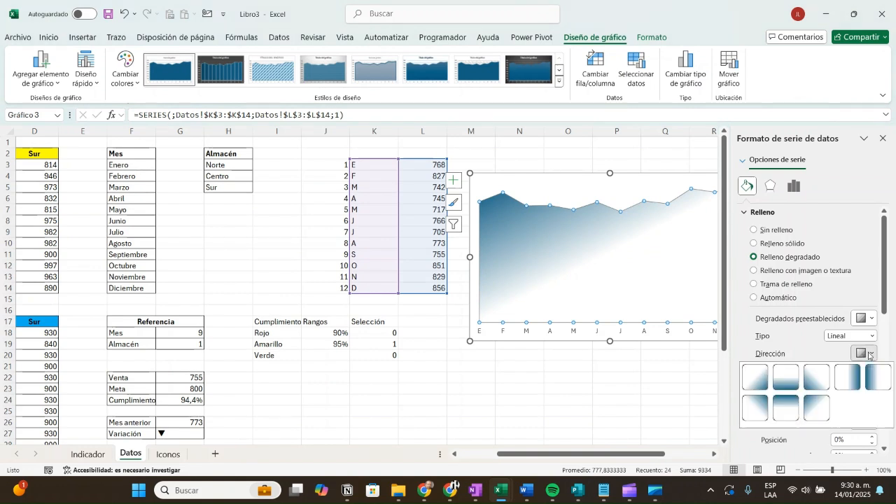
click(785, 413)
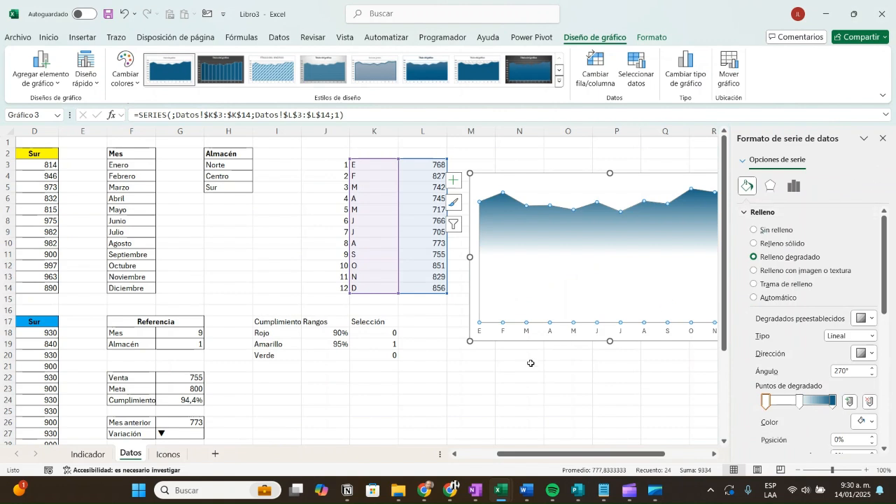
Remove the fill and the border line from the area chart's chart area
click(635, 183)
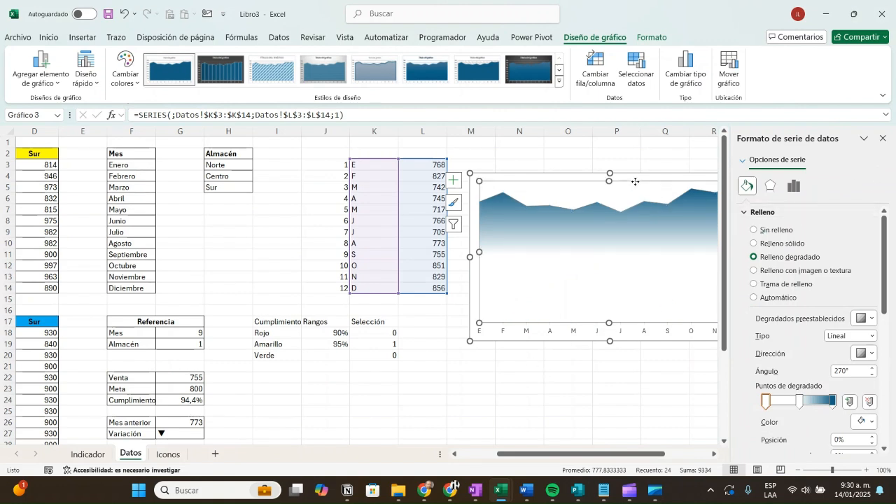
click(601, 177)
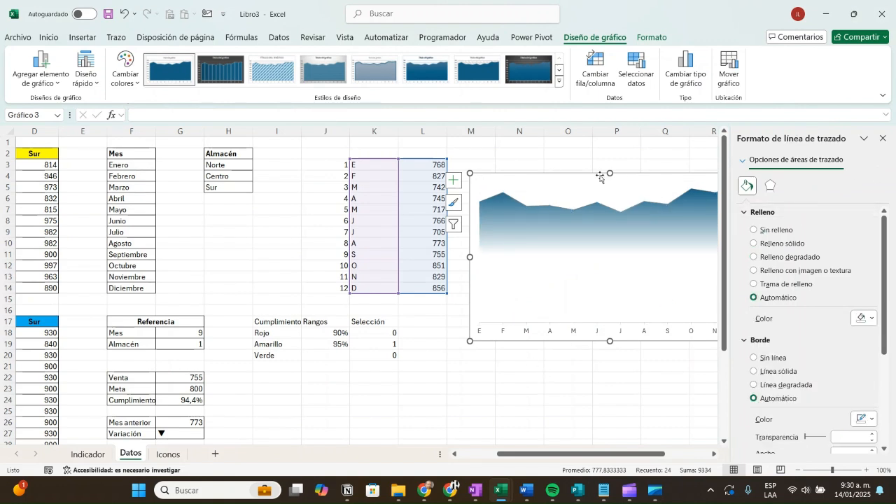
click(755, 230)
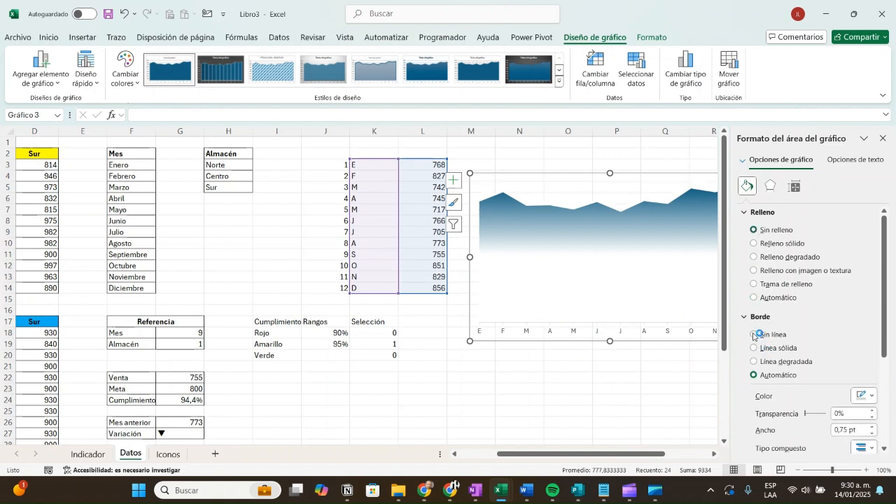
click(755, 334)
click(883, 138)
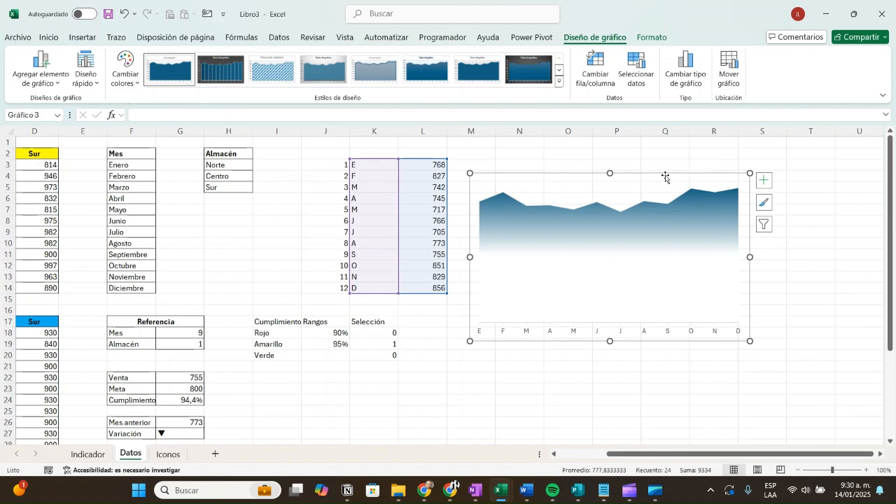
Cut the area chart from Datos and paste it on the Indicador sheet
click(48, 37)
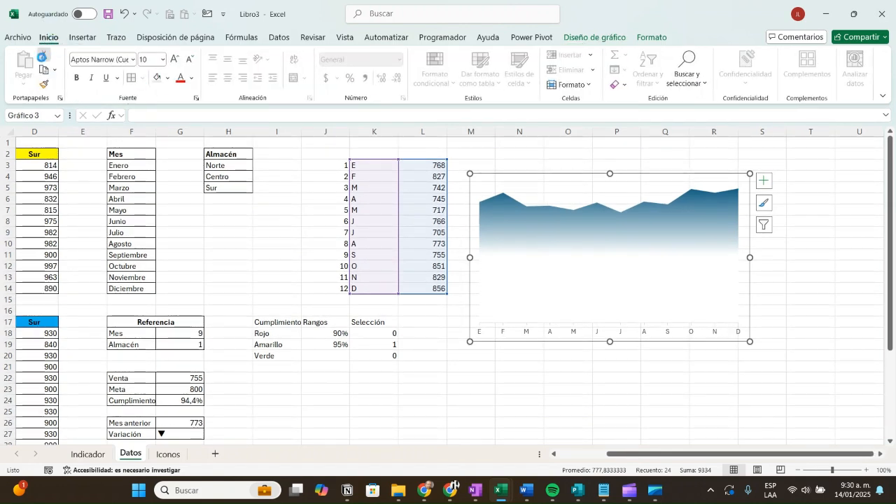
click(44, 54)
click(88, 453)
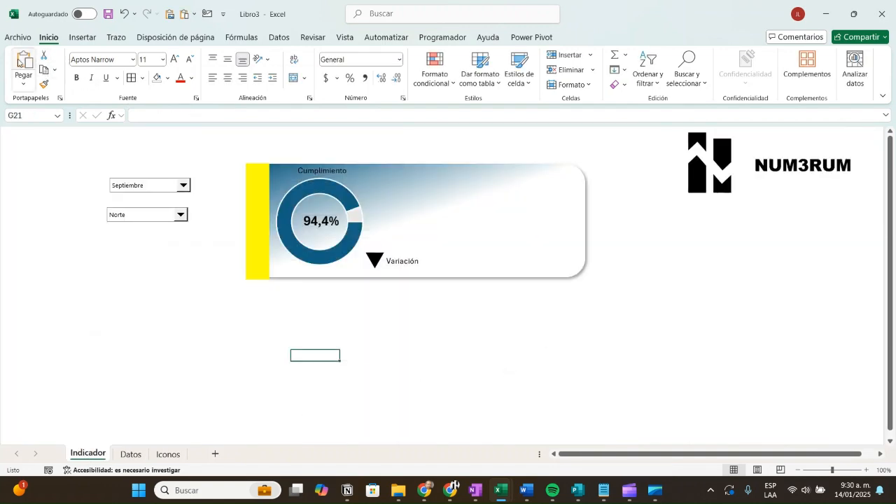
click(20, 61)
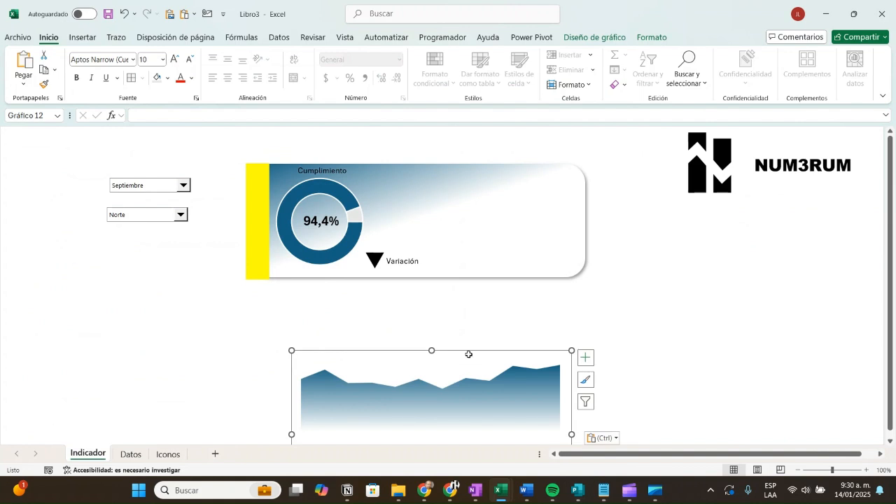
click(557, 346)
click(471, 376)
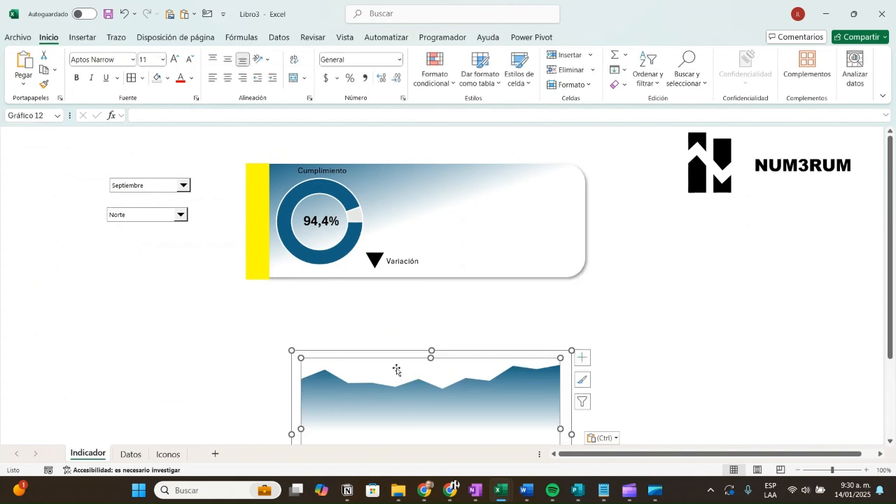
Move the area chart up over the indicator card and narrow it to fit between the Variación label and the card's right edge
drag(396, 353, 501, 222)
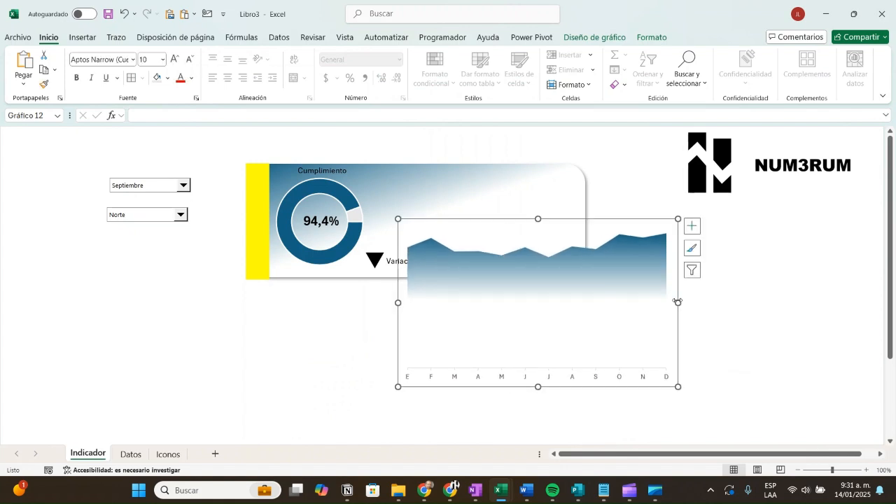
drag(678, 302, 578, 306)
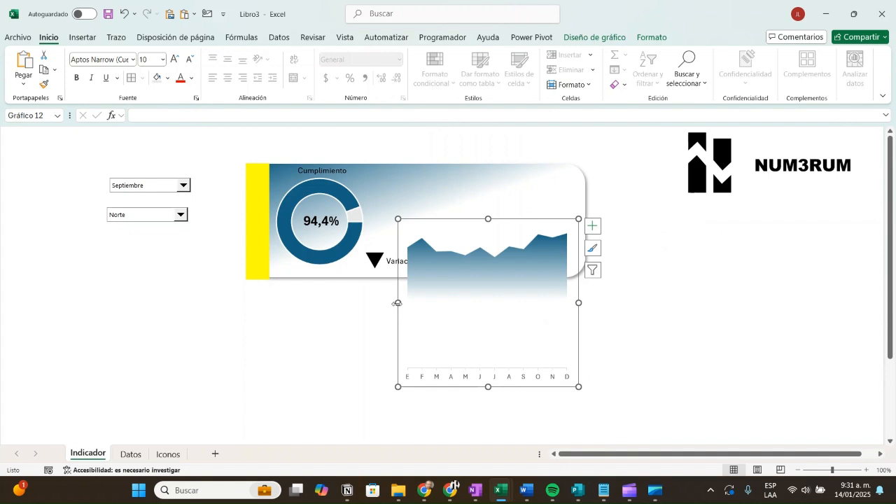
drag(398, 303, 427, 302)
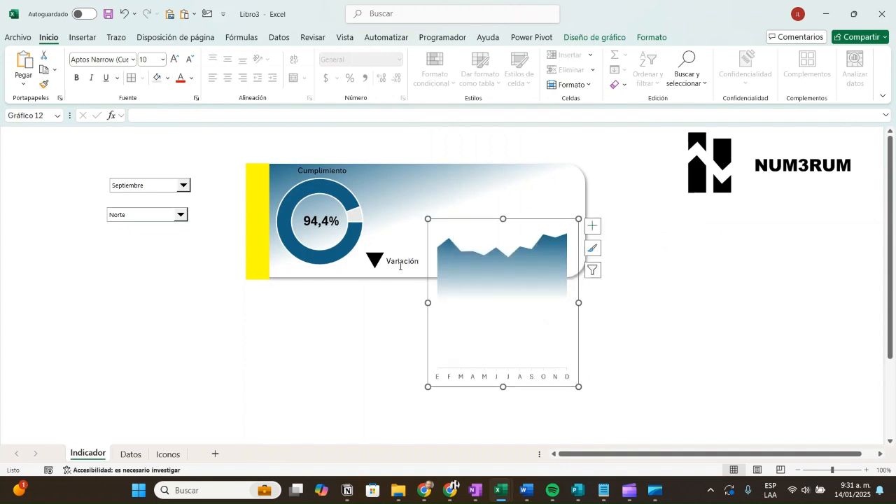
Rearrange the variation arrow and the Variación text box so the arrow sits centred above the label beside the doughnut
click(399, 261)
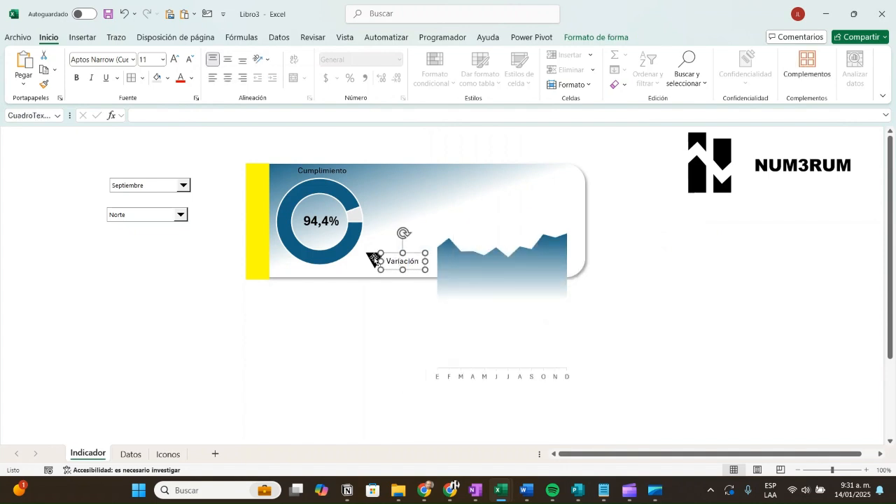
click(370, 257)
click(378, 257)
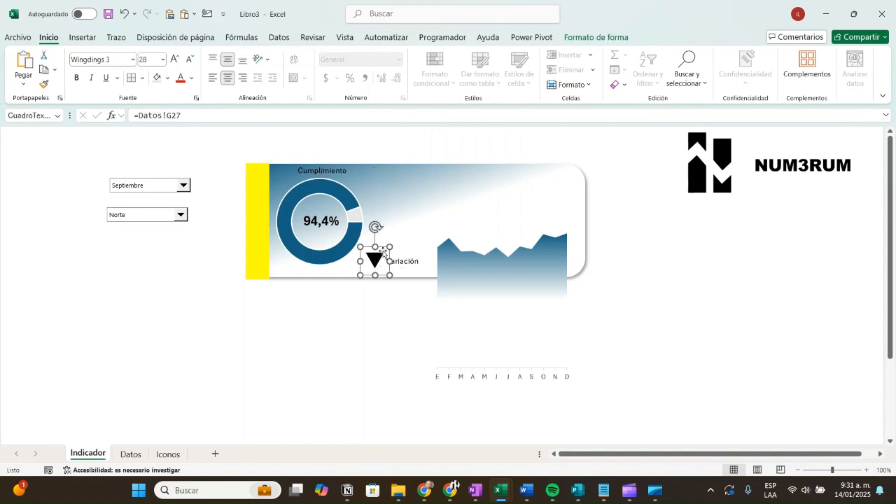
drag(384, 244, 396, 224)
click(408, 259)
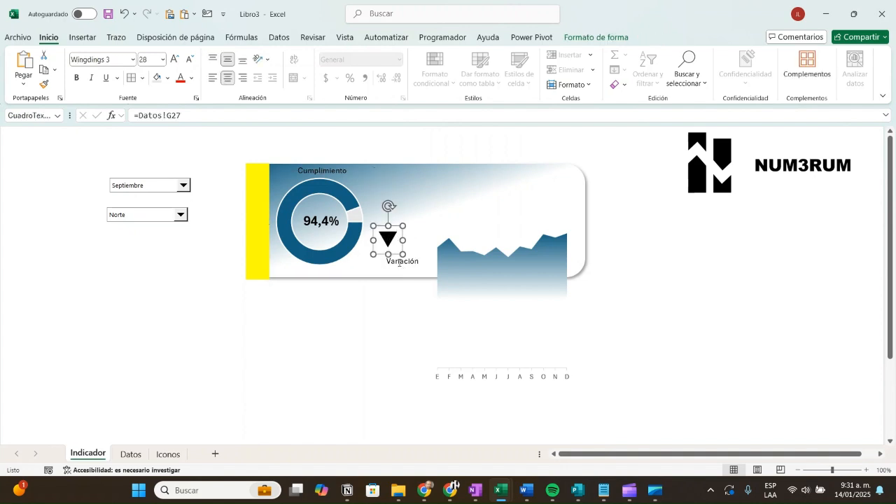
drag(412, 255, 395, 260)
click(387, 238)
drag(388, 226, 390, 235)
Shrink the area chart's height and adjust its width so it fills the card's lower area beside the Variación label
click(471, 269)
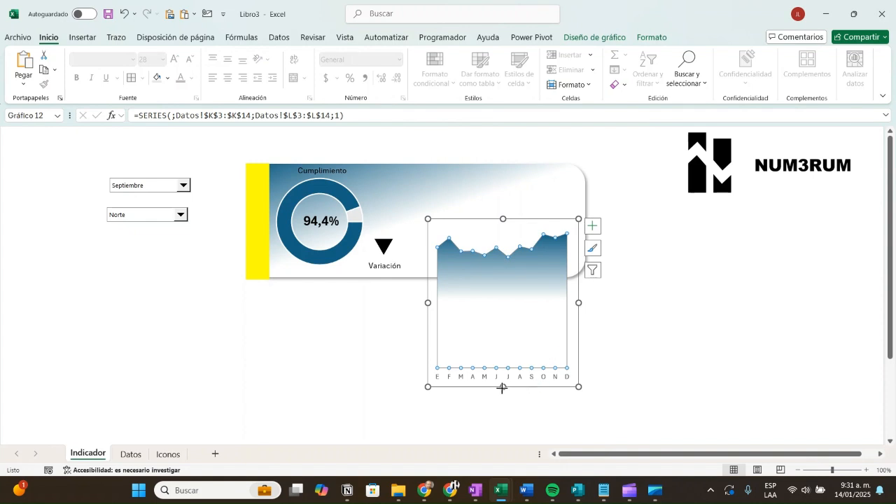
drag(503, 386, 509, 270)
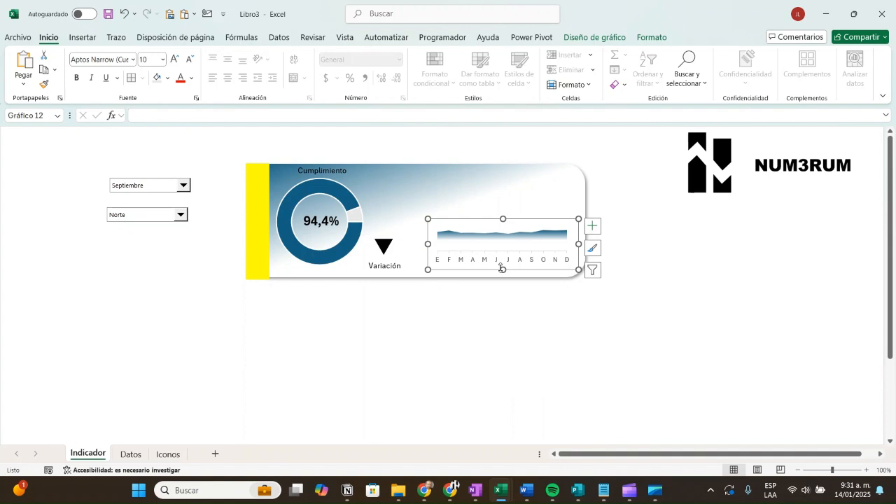
drag(501, 270, 503, 278)
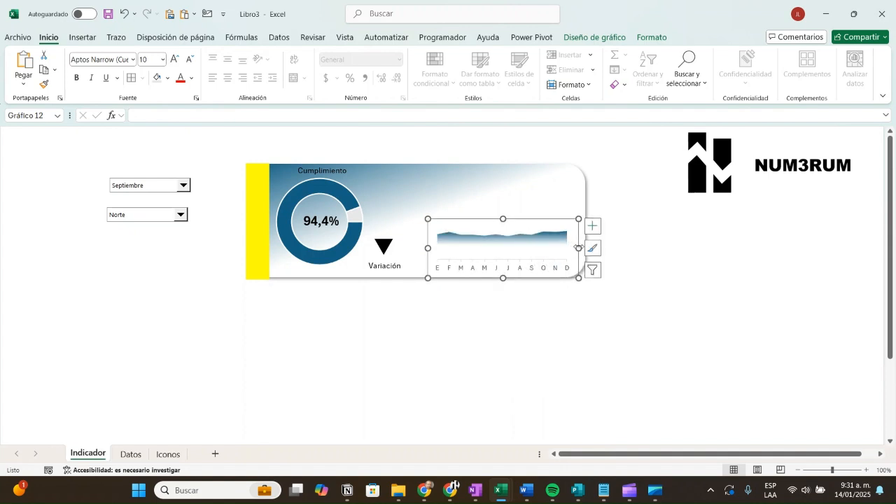
drag(578, 248, 584, 248)
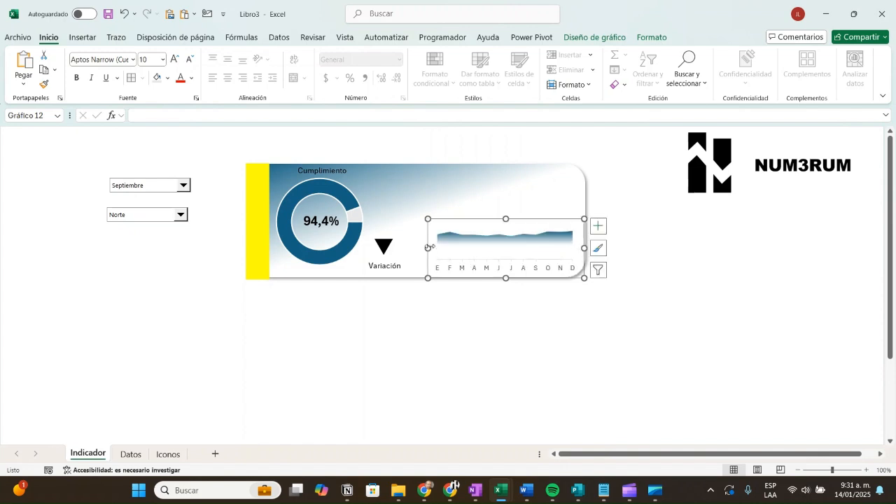
drag(427, 250, 404, 250)
drag(564, 240, 582, 253)
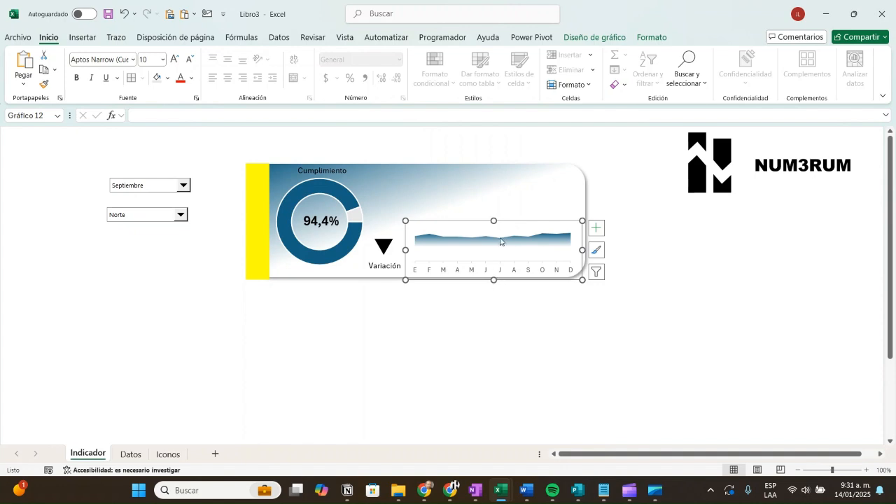
drag(493, 221, 493, 226)
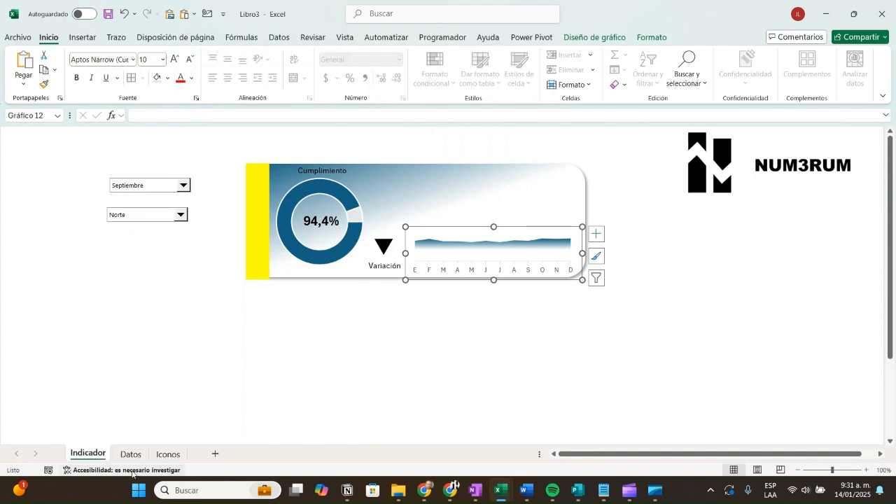
Check the monthly sales figures on Datos, and turn the primary vertical axis back on for the area chart on Indicador
click(133, 456)
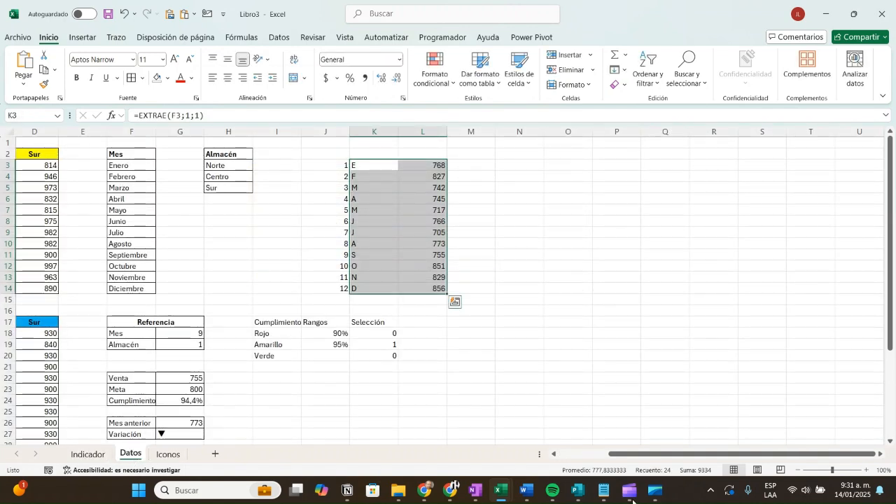
drag(633, 454, 583, 453)
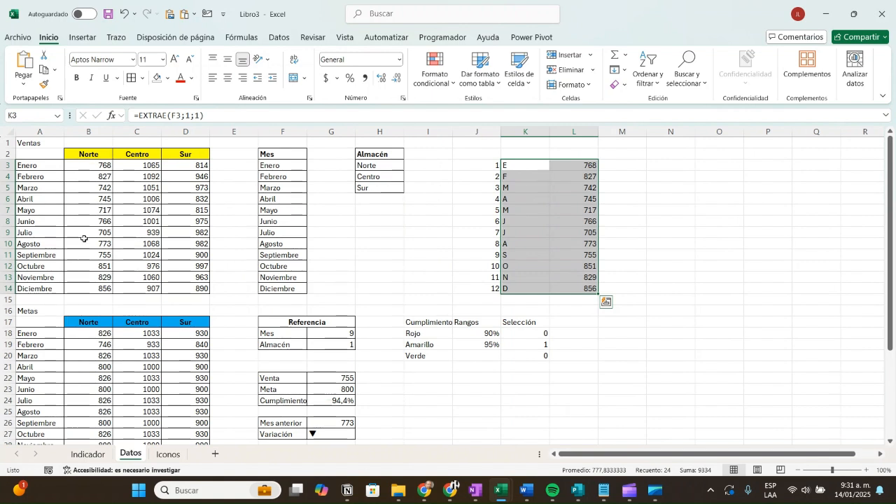
click(88, 454)
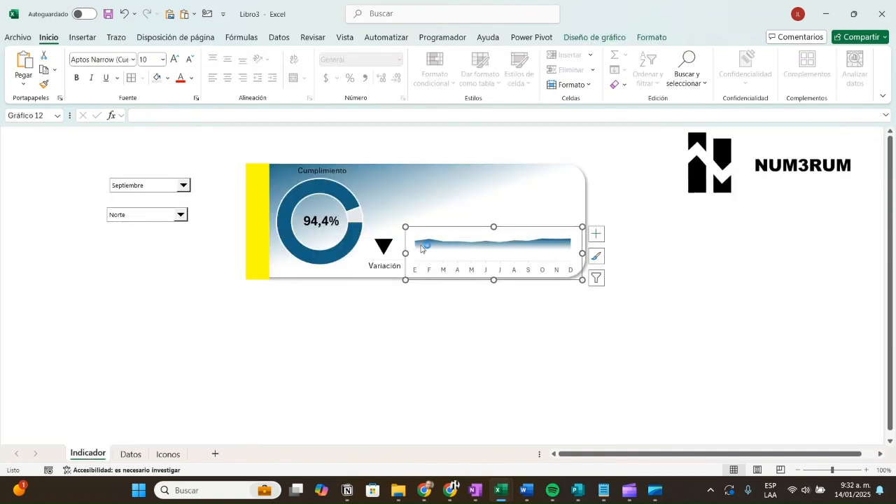
click(598, 38)
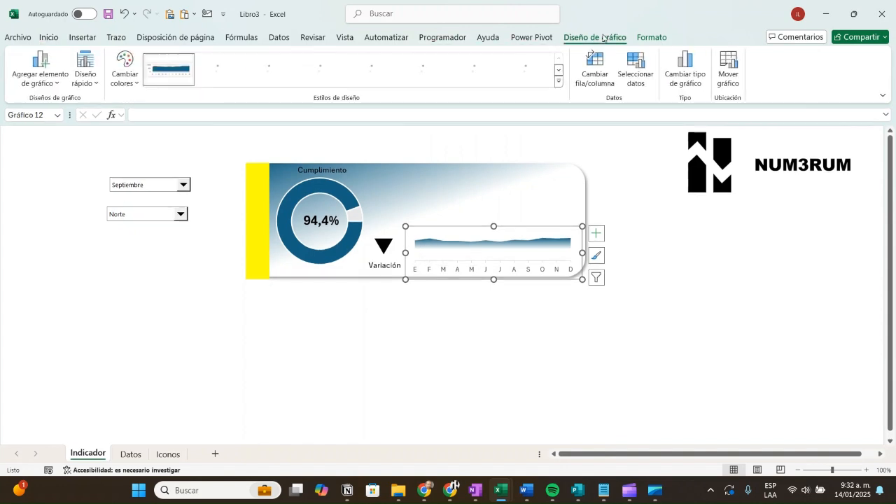
click(42, 77)
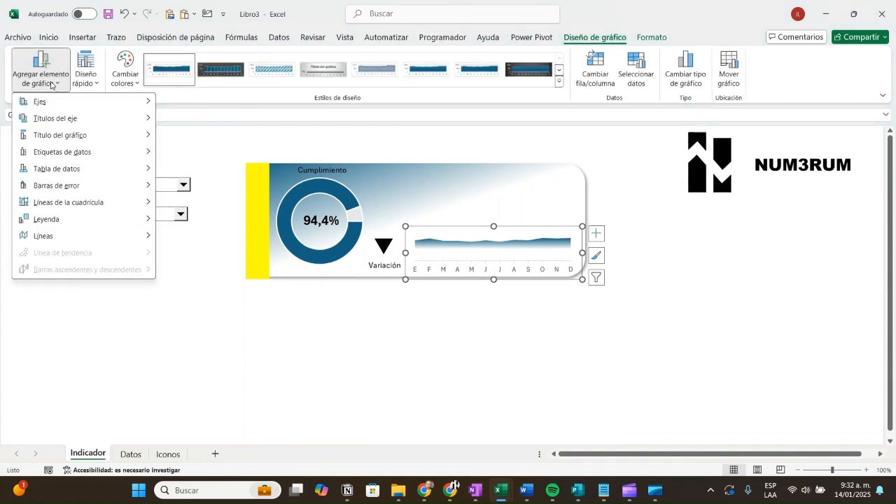
mouse_move(51, 100)
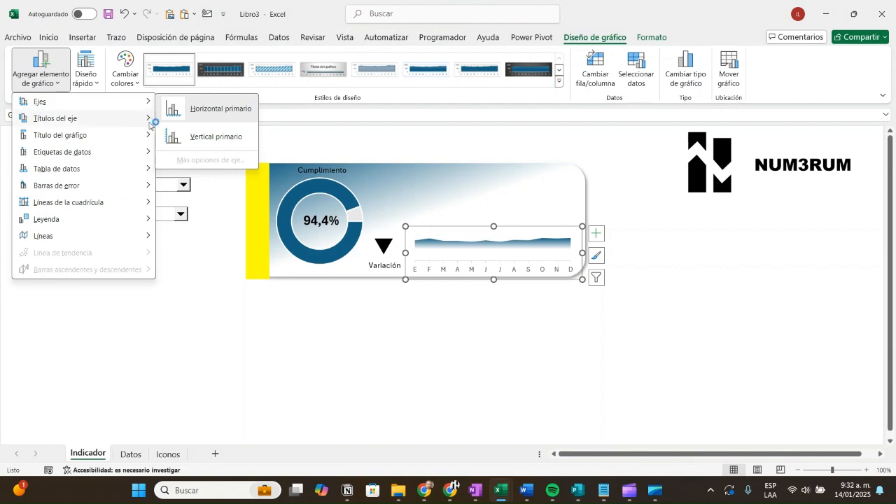
click(196, 138)
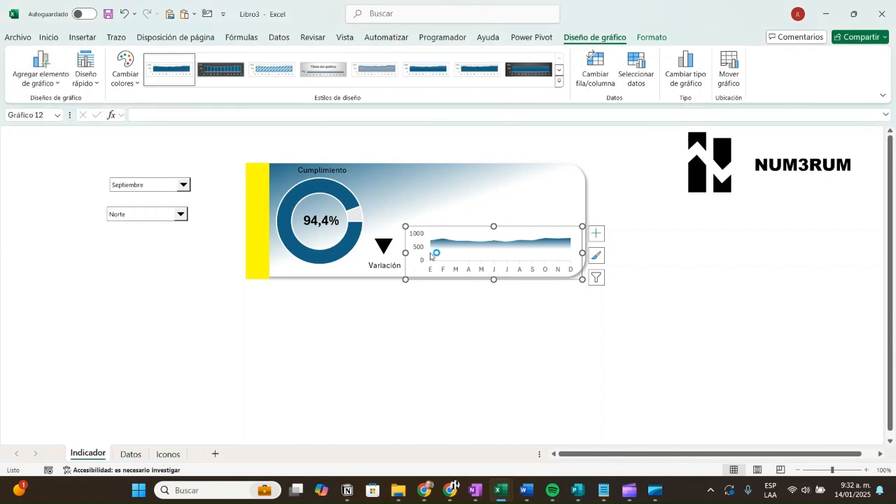
Set the area chart's vertical axis bounds to a minimum of 700 and a maximum of 1100
click(419, 251)
right_click(419, 251)
click(465, 395)
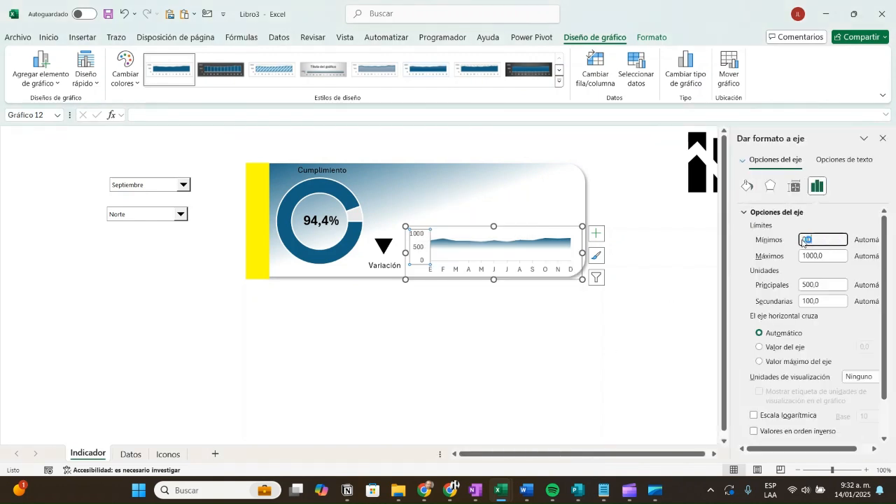
drag(838, 240, 793, 242)
text(700)
key(Tab)
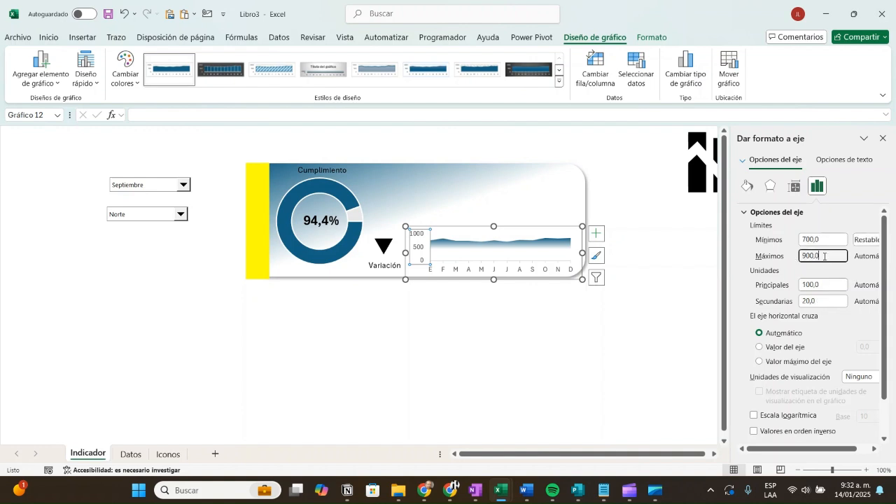
text(100)
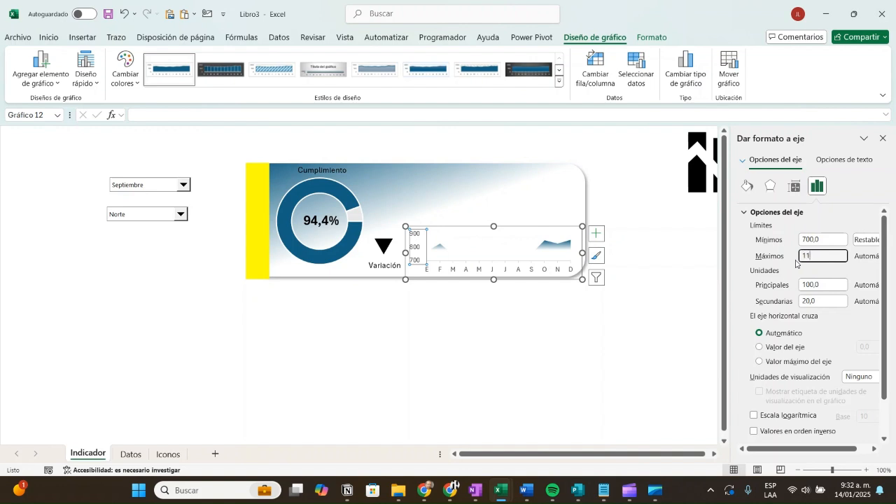
text(0)
click(653, 324)
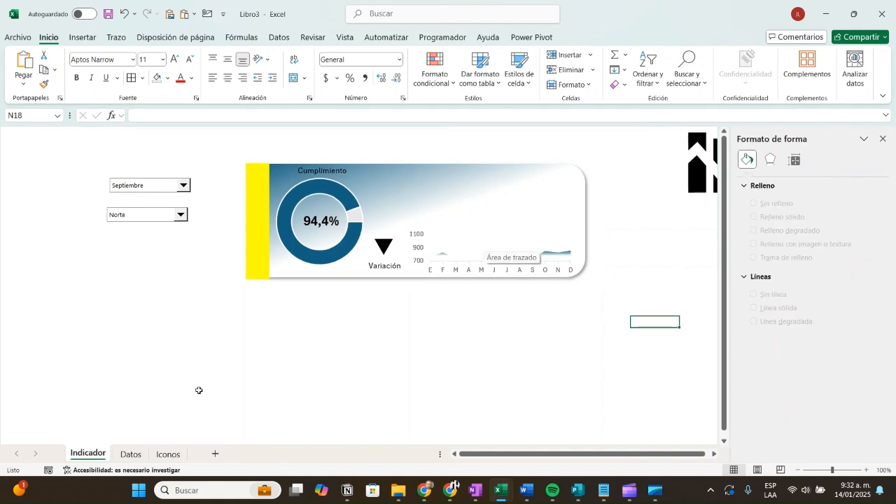
Check the monthly sales figures on Datos, and set the area chart's vertical axis minimum to 500 on Indicador
click(130, 454)
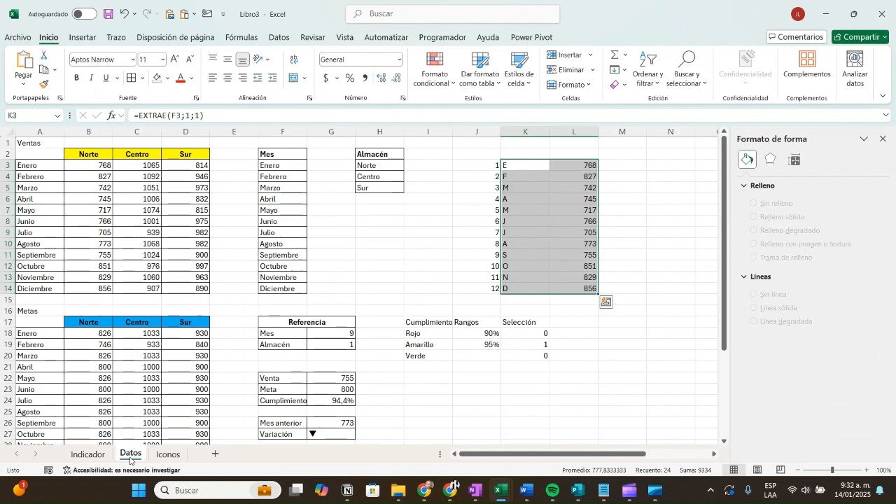
drag(90, 163, 103, 177)
click(88, 454)
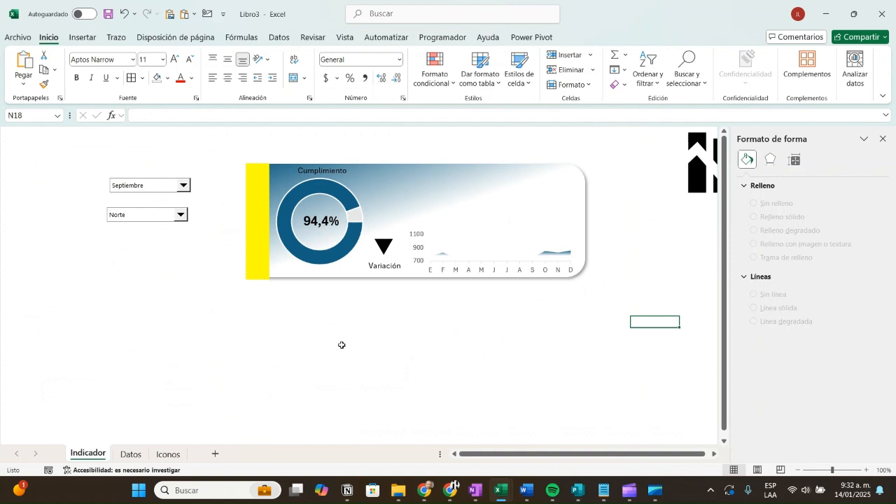
click(416, 247)
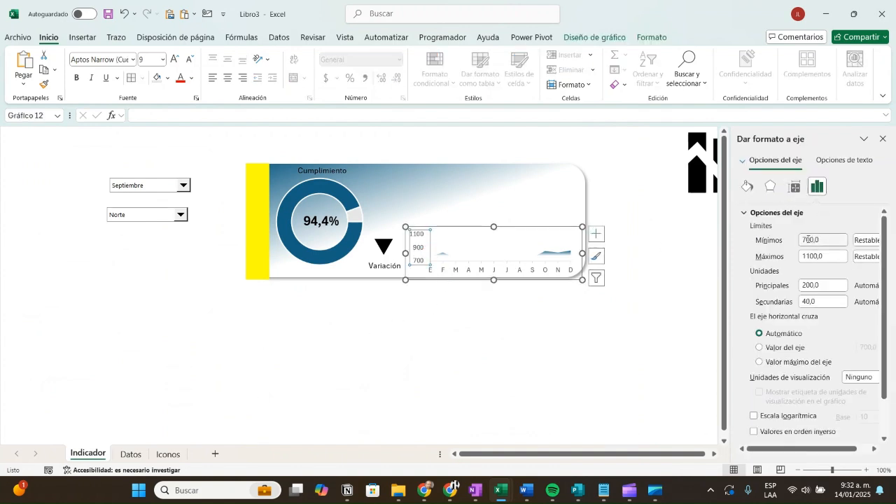
click(808, 240)
key(BackSpace)
text(5)
key(Return)
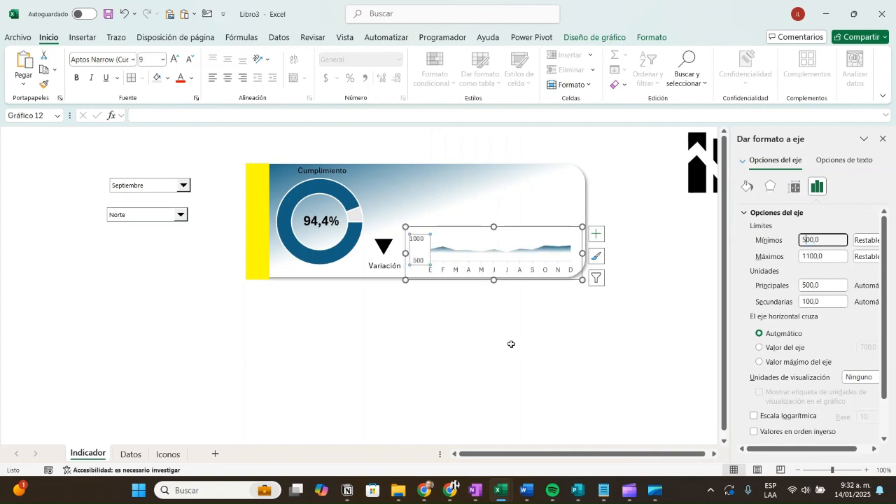
Delete the vertical axis labels from the area chart on the indicator card
click(435, 355)
click(417, 263)
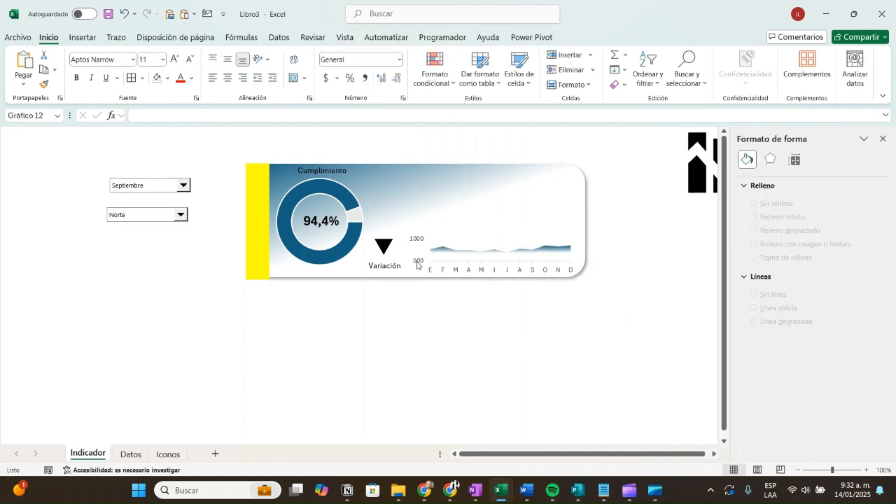
key(Delete)
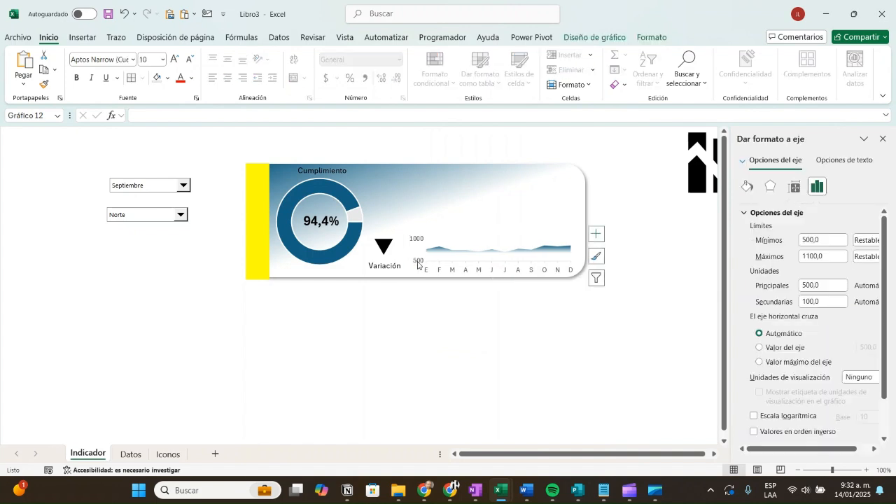
click(462, 330)
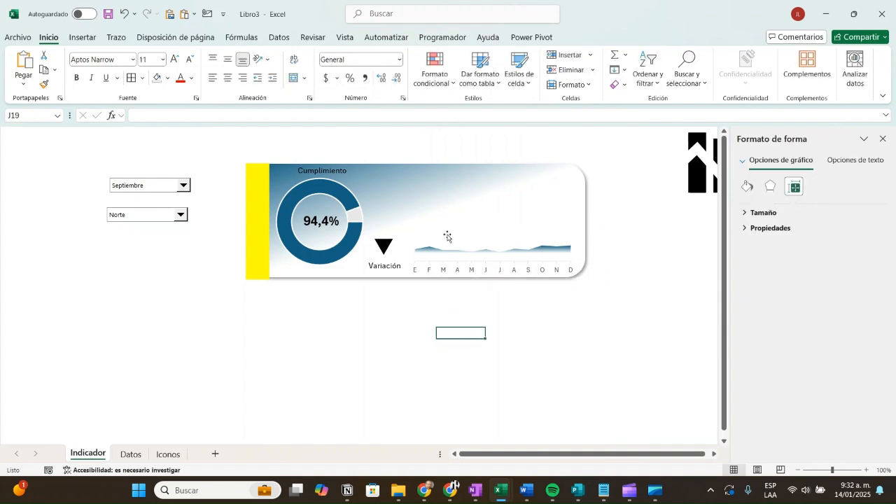